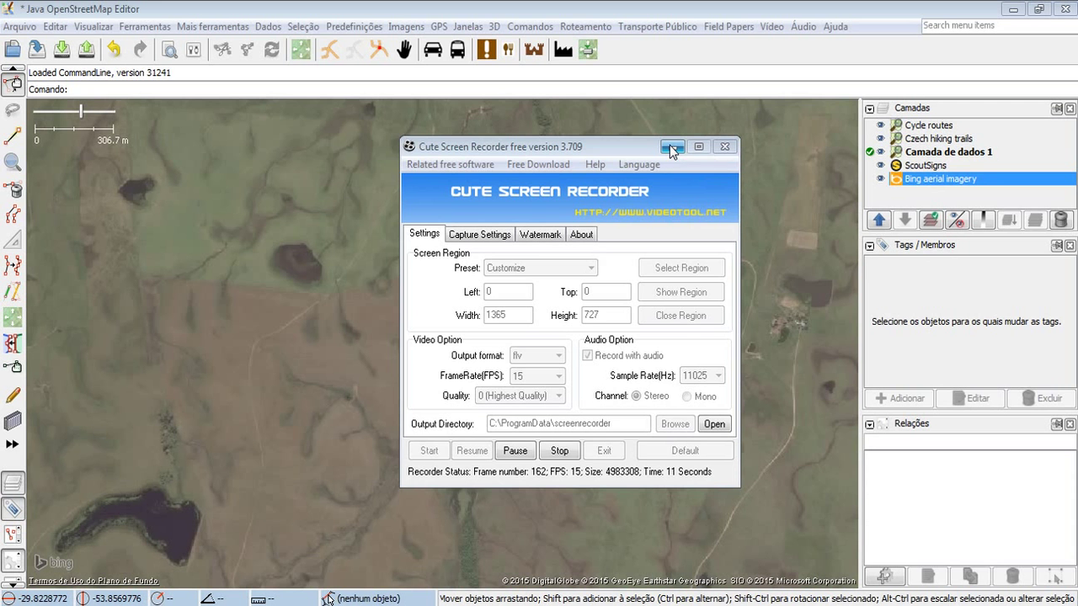
pyautogui.click(671, 147)
pyautogui.moveTo(548, 284); pyautogui.dragTo(460, 291)
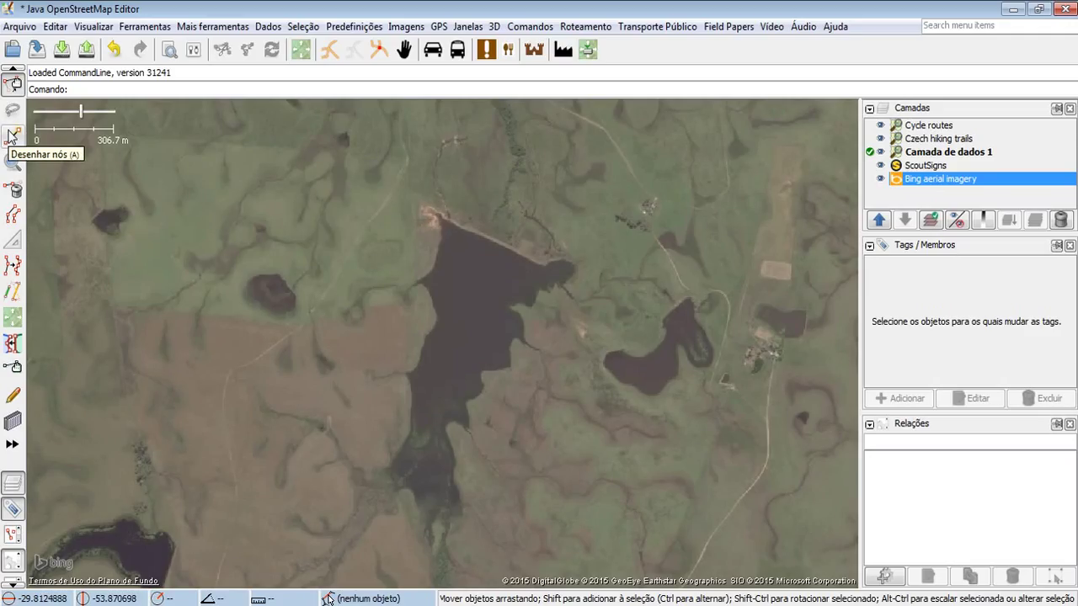
pyautogui.click(10, 138)
pyautogui.moveTo(339, 199)
pyautogui.mouseDown()
pyautogui.moveTo(388, 260)
pyautogui.moveTo(186, 118)
pyautogui.moveTo(271, 175)
pyautogui.mouseUp()
pyautogui.rightClick(163, 242)
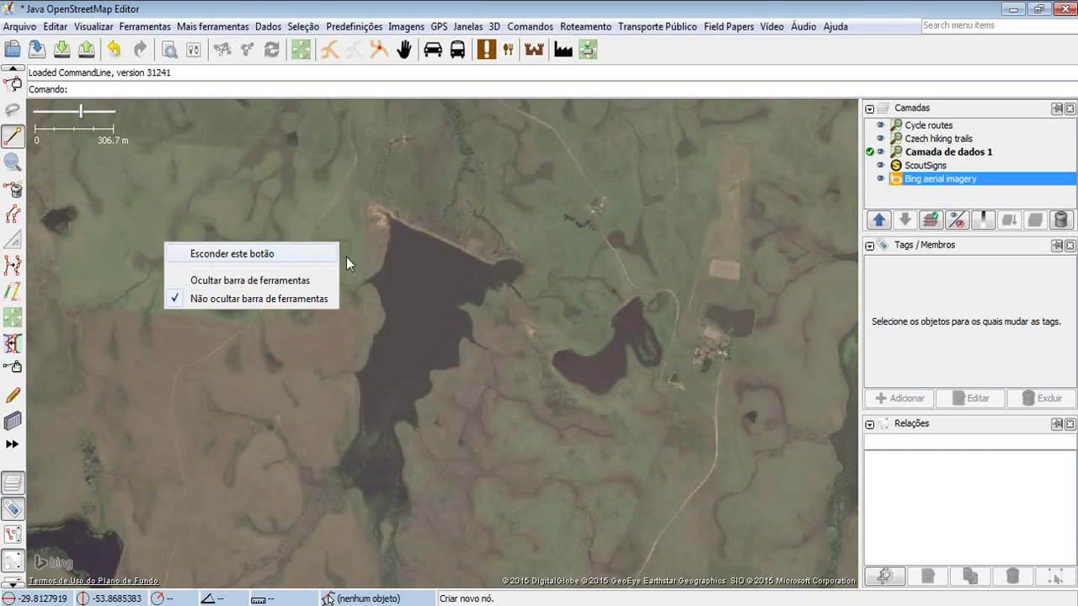
pyautogui.moveTo(272, 385); pyautogui.dragTo(397, 414)
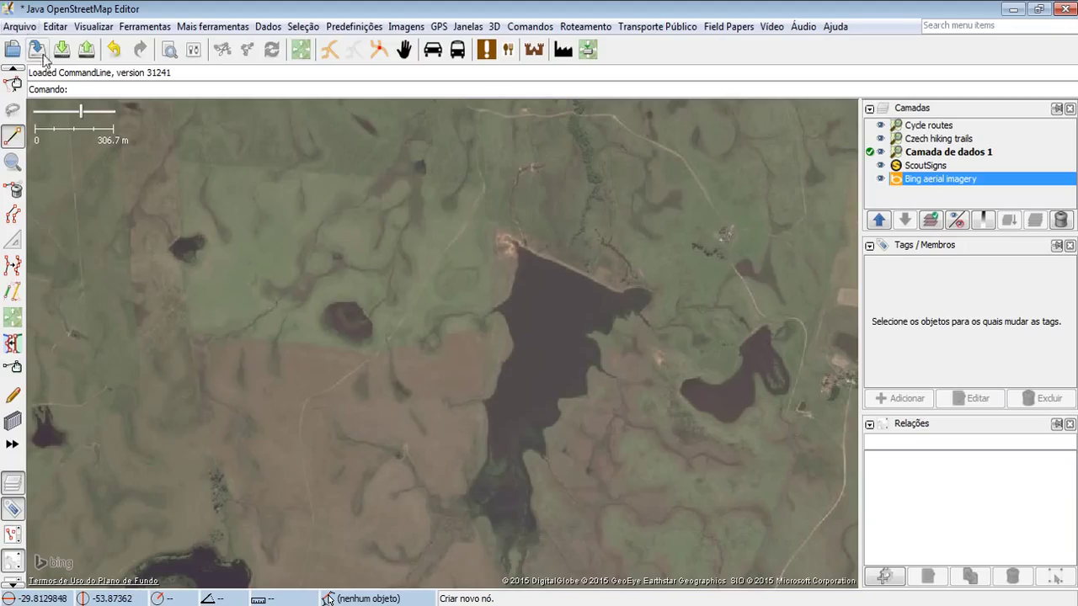
# Step: Draw a way from the large lake's northeastern dam end along the dam and down the western shore to the southern tip
pyautogui.click(14, 141)
pyautogui.moveTo(609, 382); pyautogui.dragTo(592, 340)
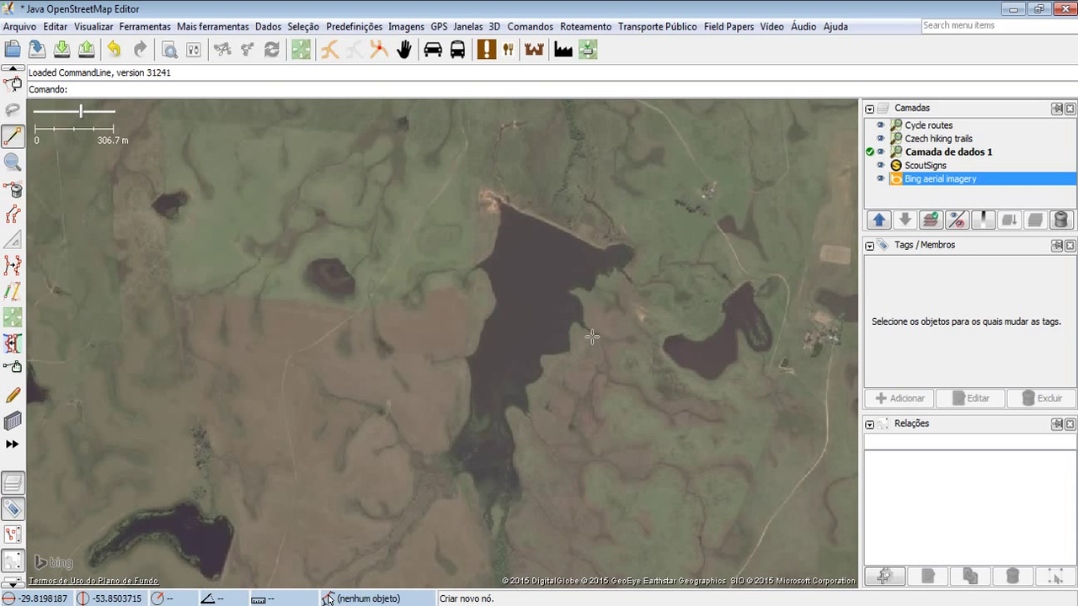
pyautogui.moveTo(632, 272); pyautogui.dragTo(605, 256)
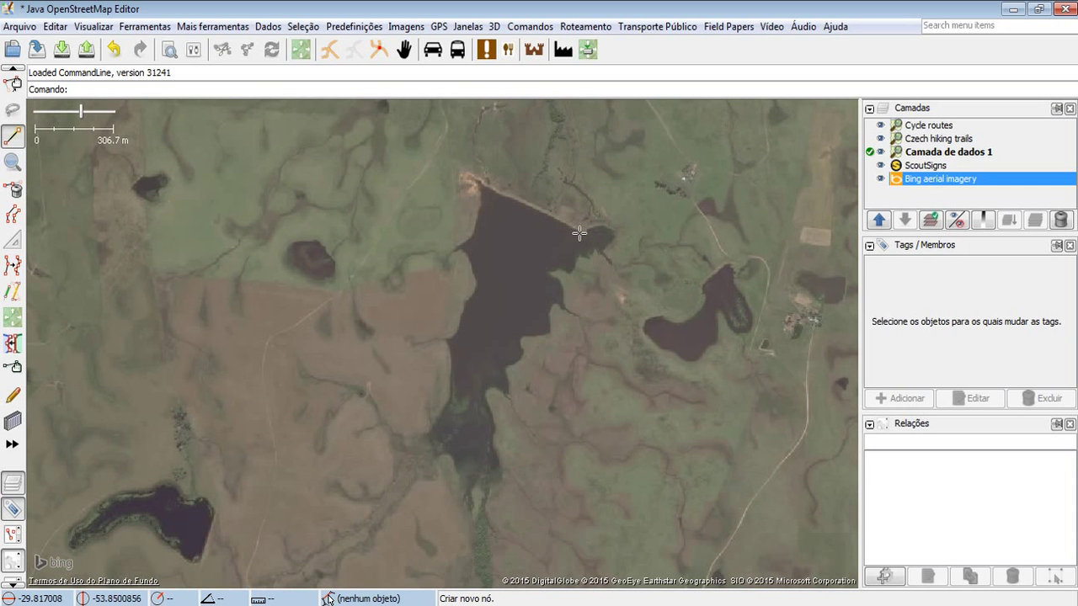
pyautogui.click(579, 232)
pyautogui.click(482, 185)
pyautogui.click(453, 250)
pyautogui.click(467, 261)
pyautogui.click(473, 292)
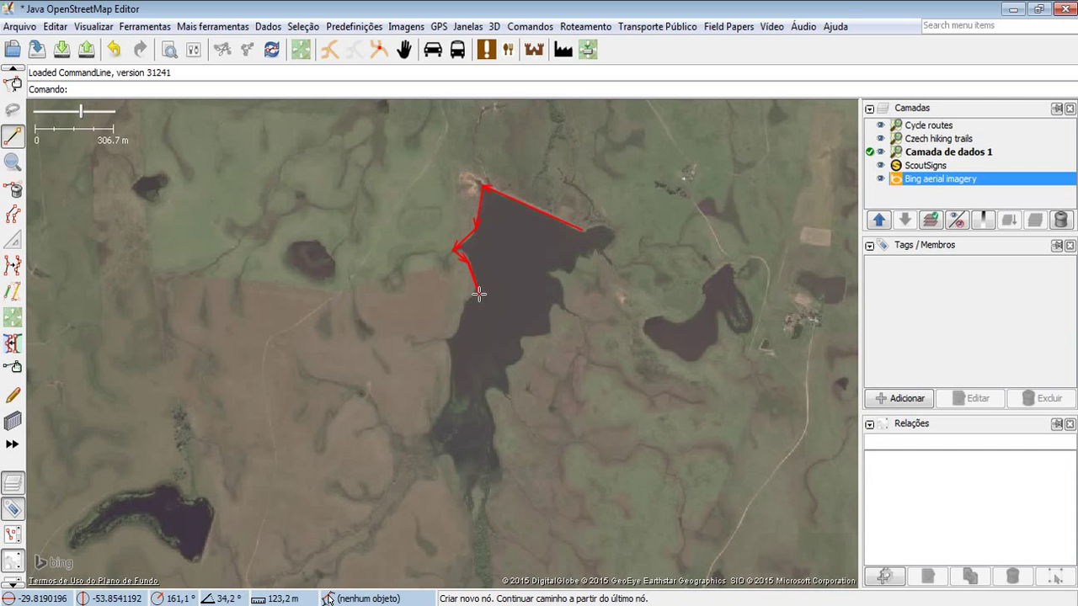
pyautogui.click(449, 341)
pyautogui.click(446, 403)
pyautogui.click(424, 435)
pyautogui.click(452, 457)
pyautogui.click(475, 509)
# Step: Continue the way up the lake's eastern shore, around the northeastern inlet, and close it at the starting node
pyautogui.click(499, 484)
pyautogui.click(493, 437)
pyautogui.click(491, 415)
pyautogui.click(485, 393)
pyautogui.click(501, 390)
pyautogui.click(505, 403)
pyautogui.click(511, 367)
pyautogui.click(525, 335)
pyautogui.click(552, 330)
pyautogui.click(554, 309)
pyautogui.click(566, 310)
pyautogui.click(560, 285)
pyautogui.click(545, 274)
pyautogui.click(563, 269)
pyautogui.click(579, 269)
pyautogui.click(583, 256)
pyautogui.click(596, 254)
pyautogui.click(607, 256)
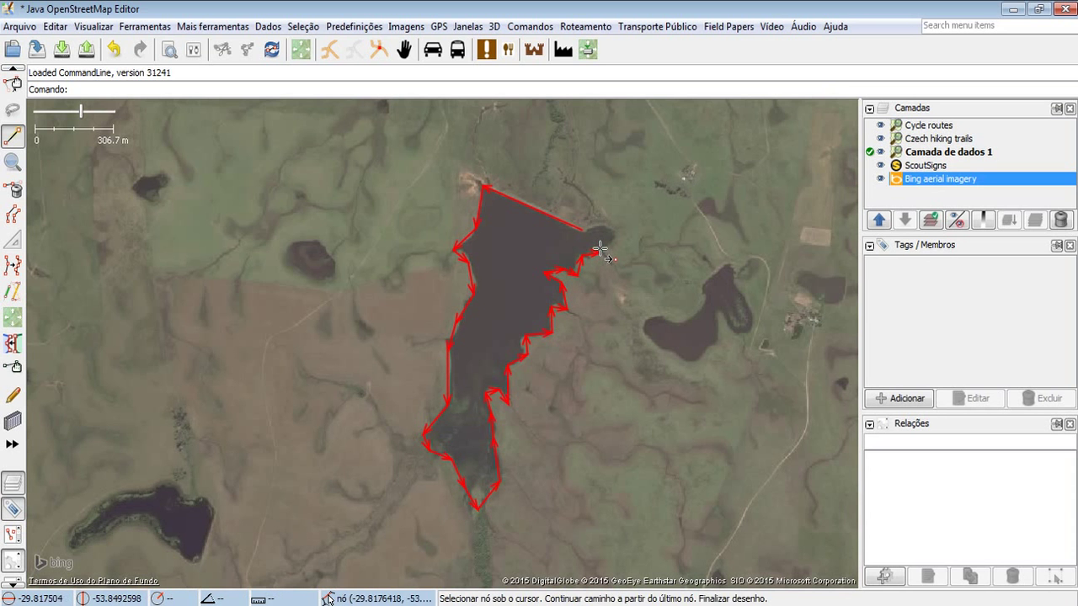
pyautogui.click(614, 235)
pyautogui.click(597, 227)
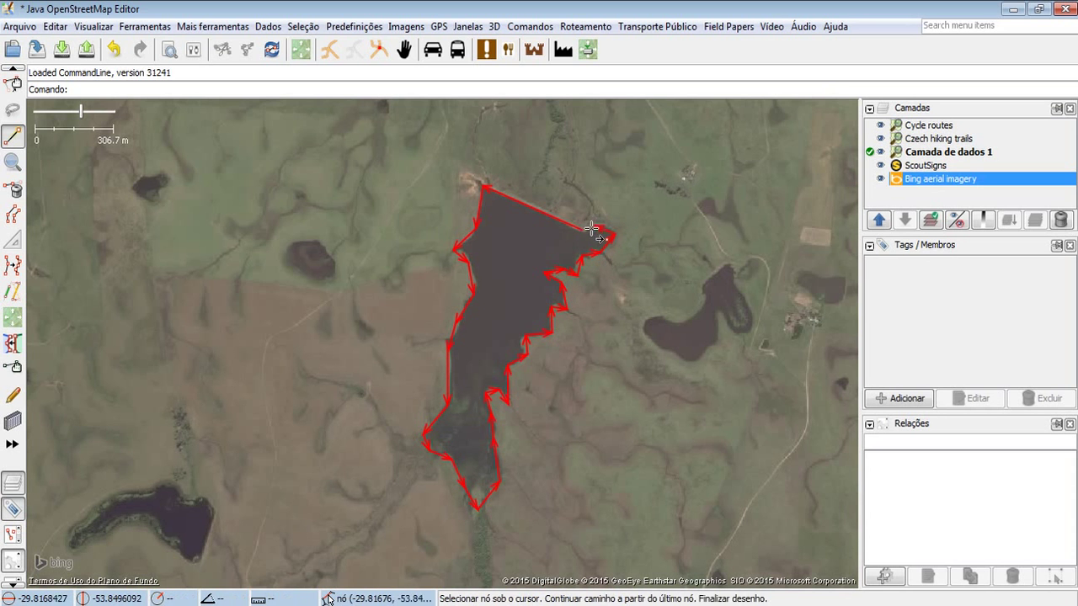
pyautogui.moveTo(643, 283); pyautogui.dragTo(624, 345)
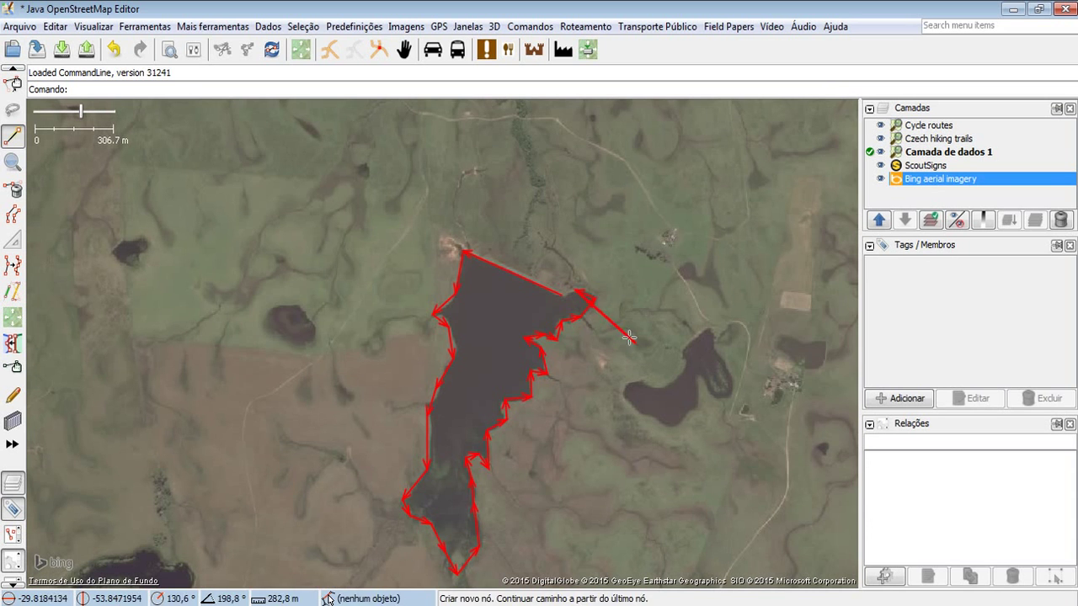
pyautogui.click(562, 297)
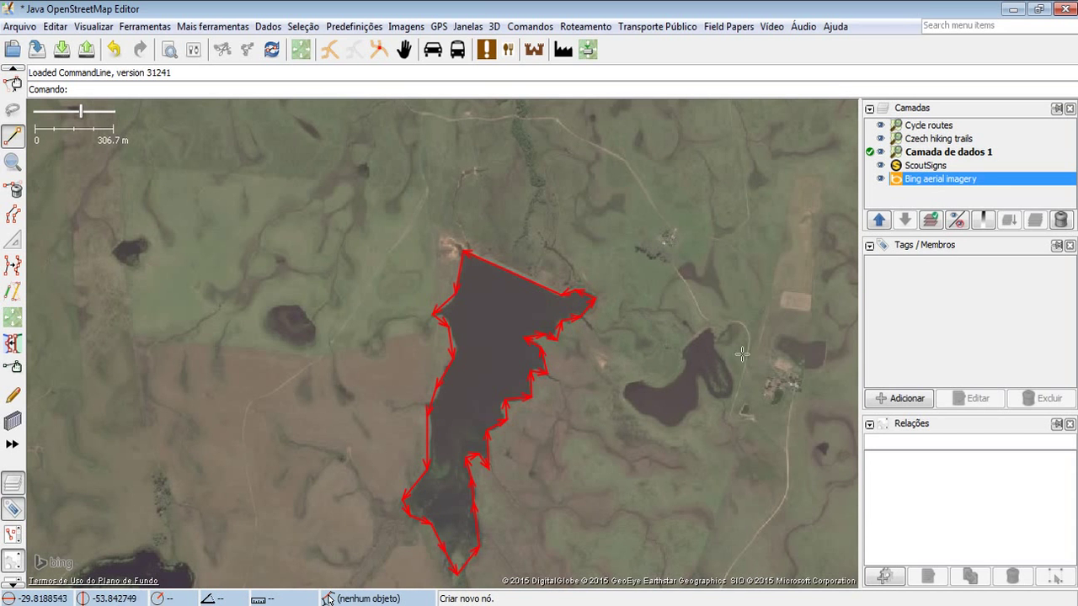
# Step: Apply the Reservatório water preset to the closed lake outline, leaving the name empty
pyautogui.moveTo(724, 366); pyautogui.dragTo(694, 324)
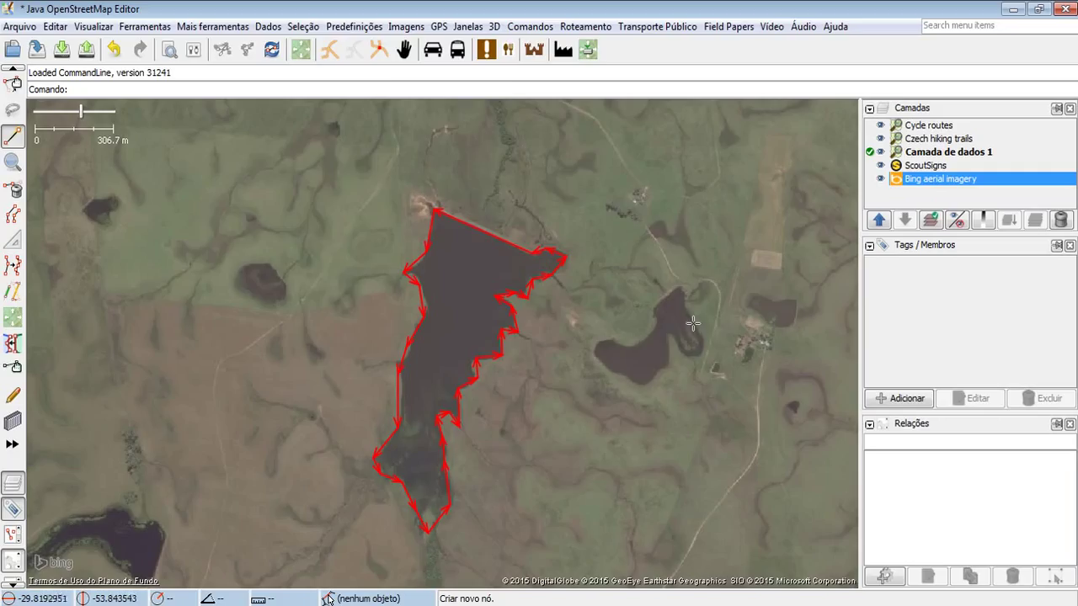
pyautogui.click(360, 30)
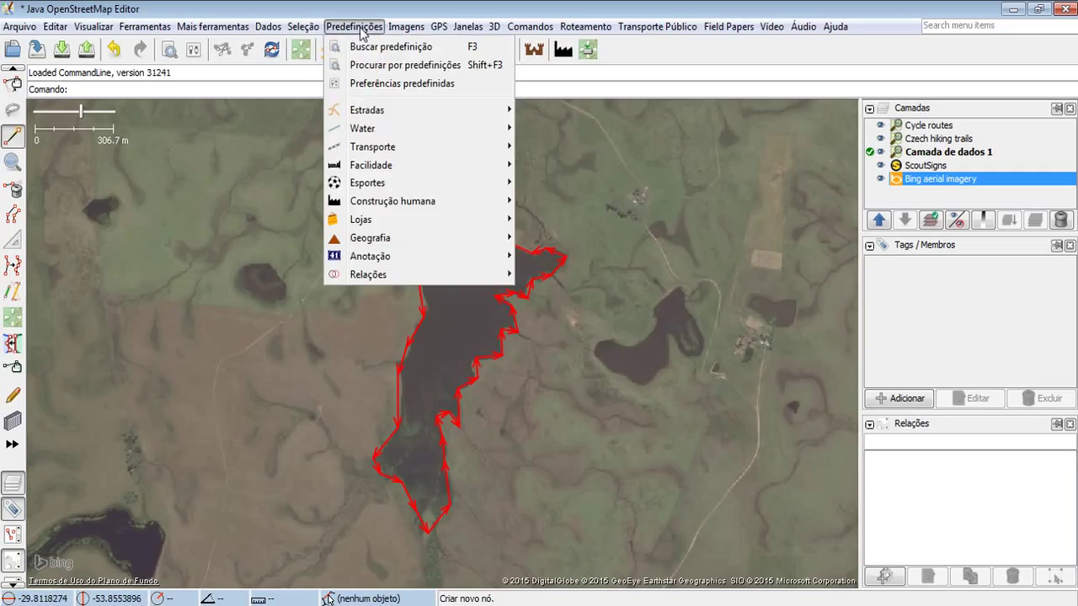
pyautogui.moveTo(379, 136)
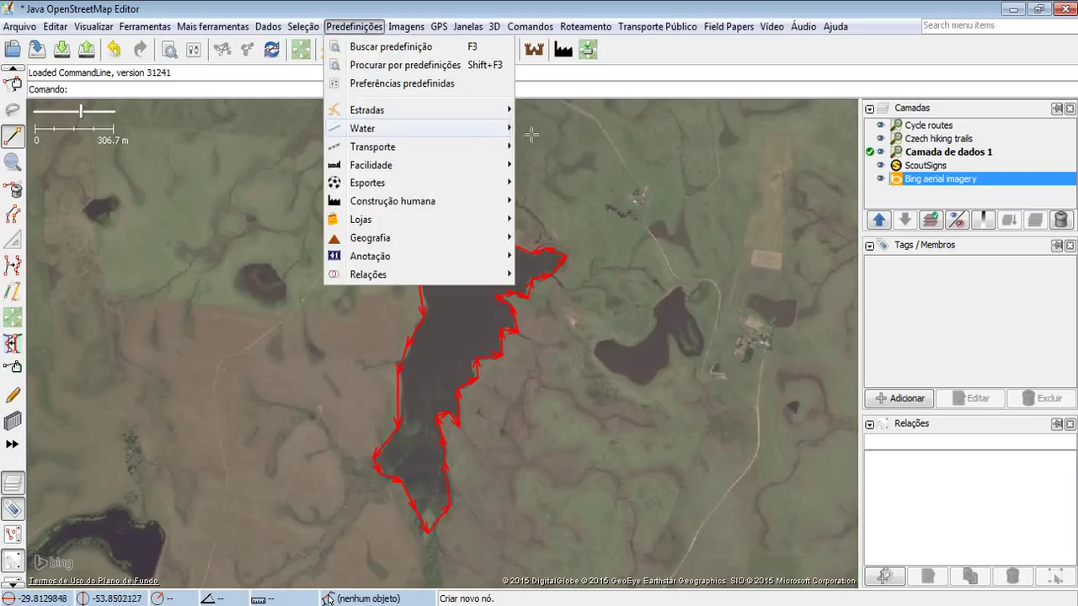
pyautogui.moveTo(533, 132)
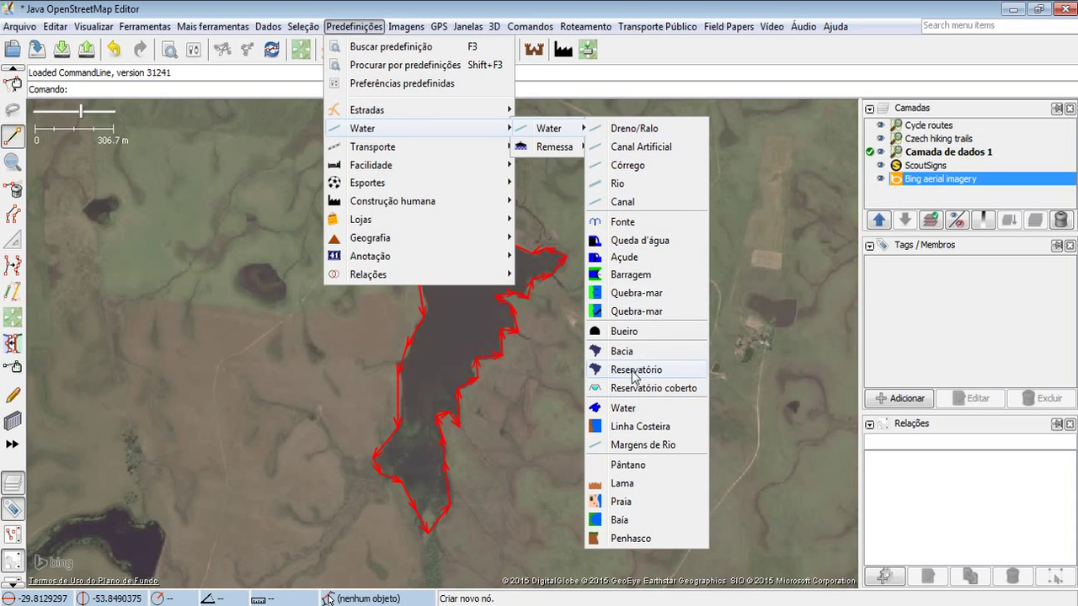
pyautogui.click(633, 372)
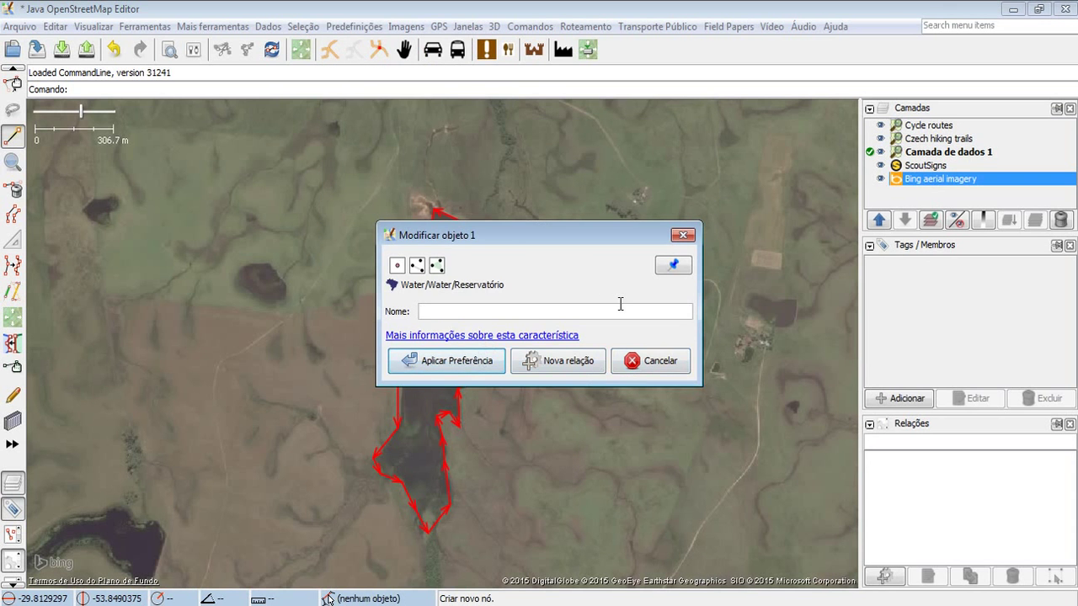
pyautogui.click(492, 365)
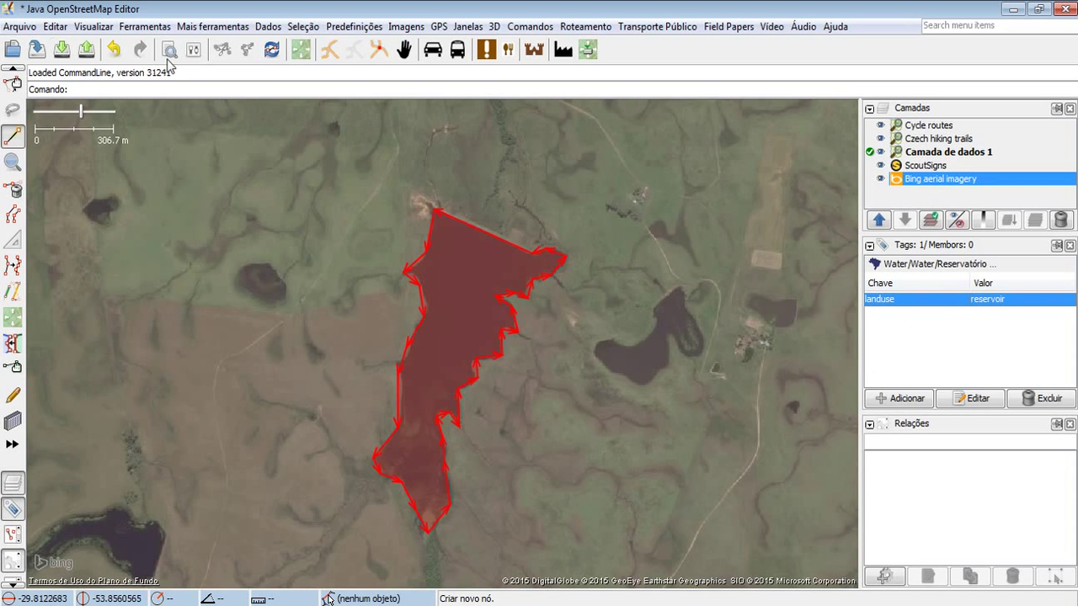
# Step: Switch to selection mode, deselect the lake outline to check how it renders, and select it again
pyautogui.click(16, 81)
pyautogui.click(542, 327)
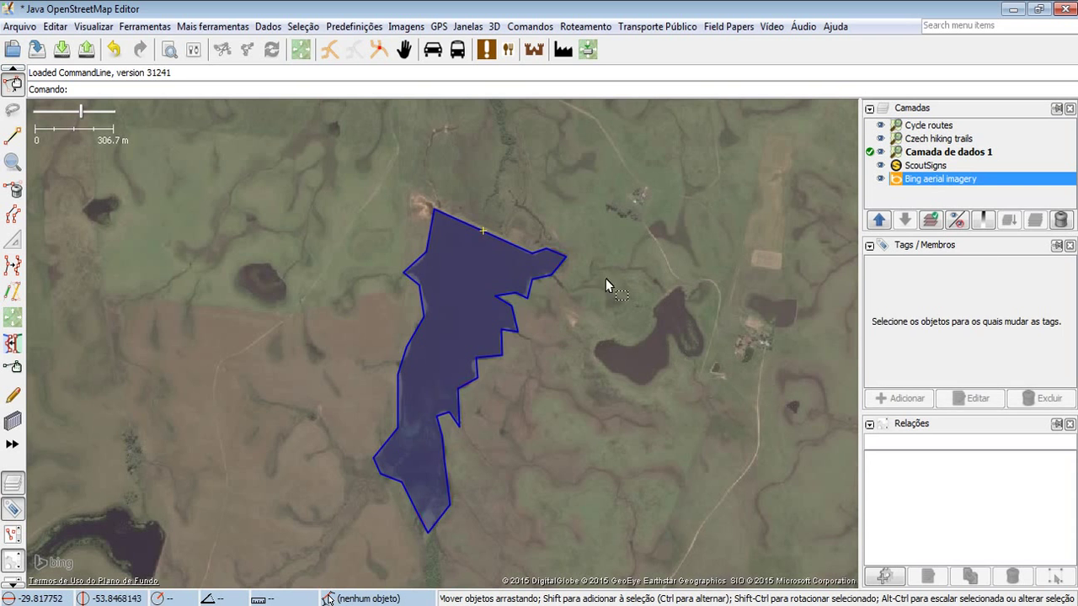
pyautogui.click(522, 260)
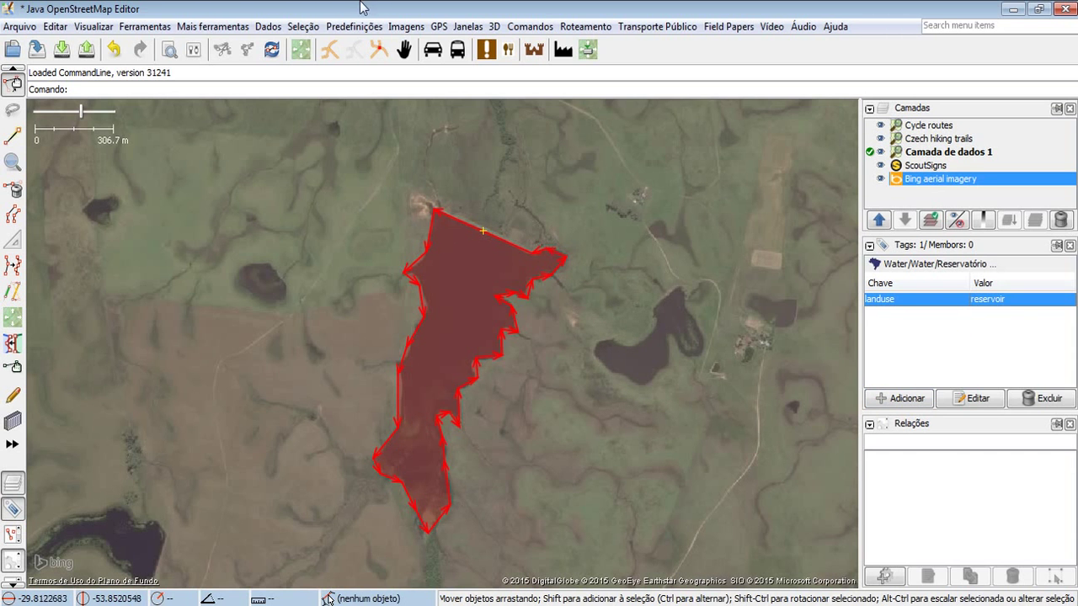
# Step: Look through the Estradas presets, including Pontos da via, without applying any
pyautogui.click(354, 26)
pyautogui.moveTo(472, 108)
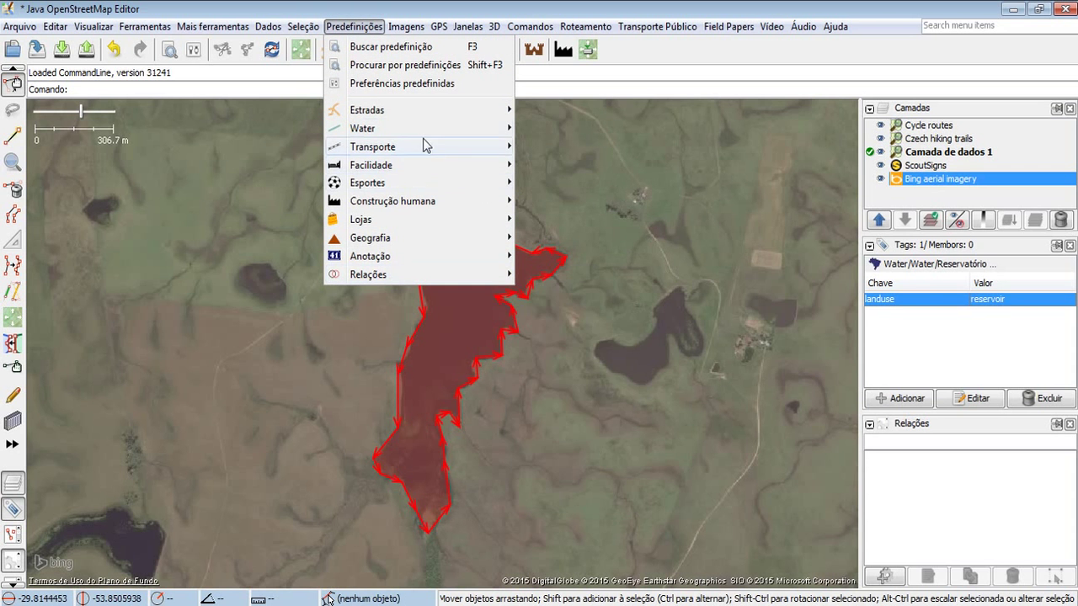
pyautogui.moveTo(379, 110)
pyautogui.moveTo(560, 147)
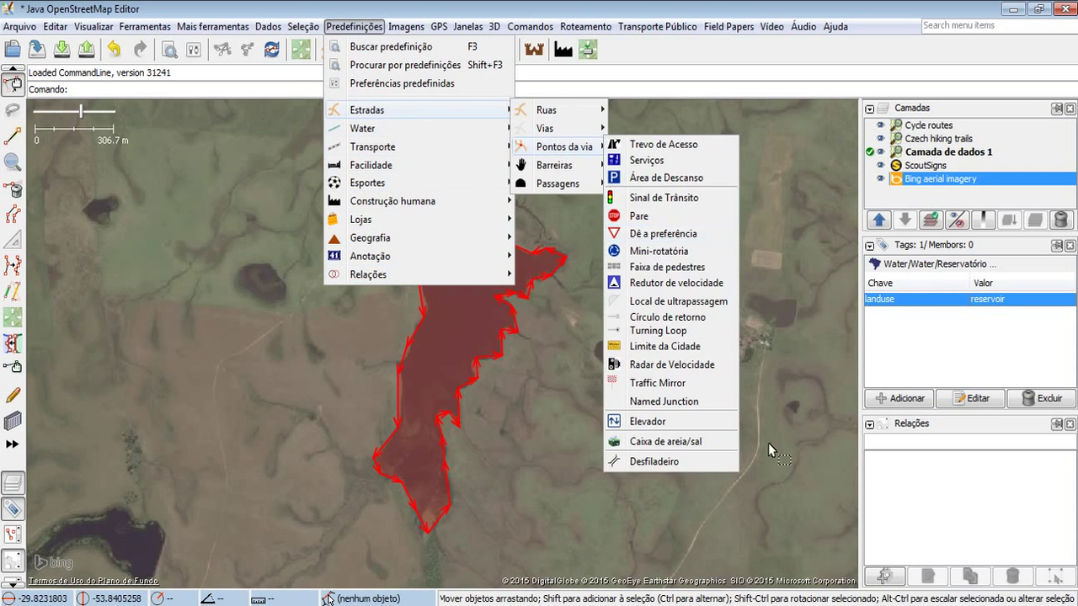
pyautogui.click(466, 435)
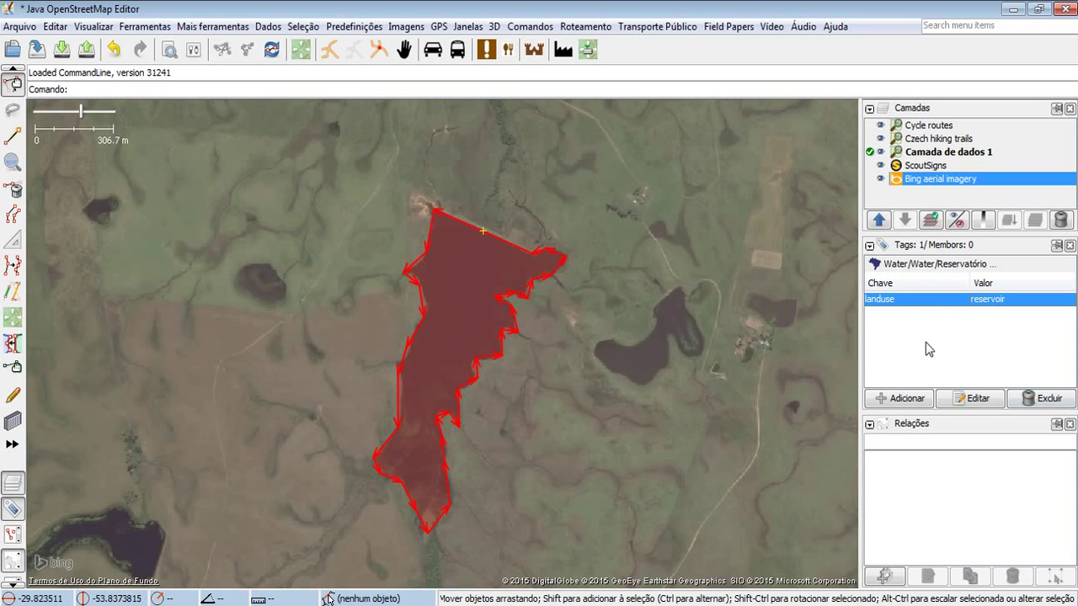
# Step: Remove the landuse=reservoir tag from the lake outline and add it back by entering key landuse and value reservoir
pyautogui.click(1044, 398)
pyautogui.click(575, 472)
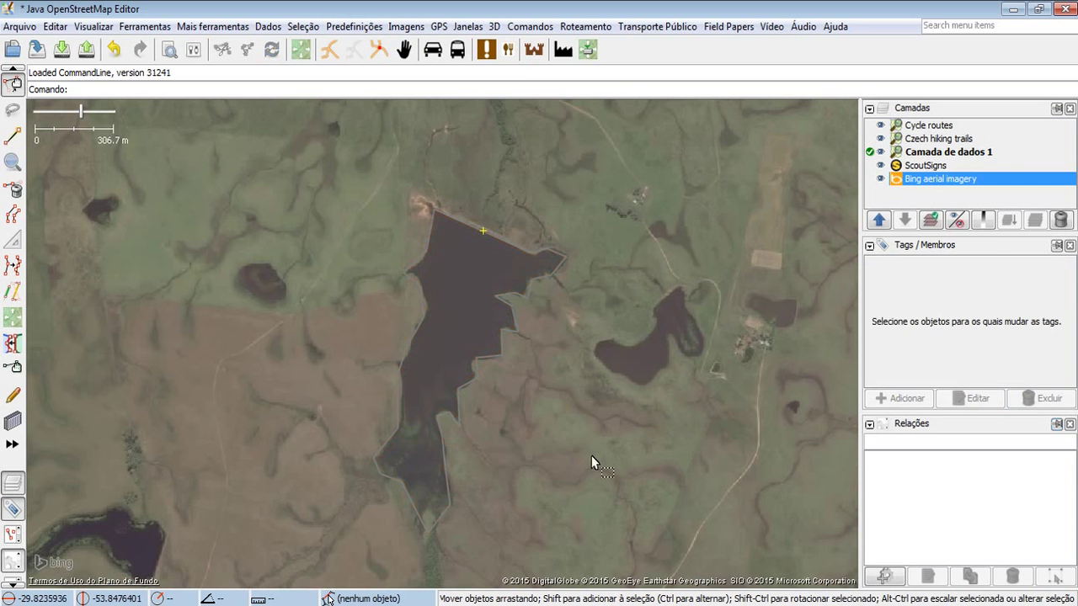
pyautogui.click(505, 253)
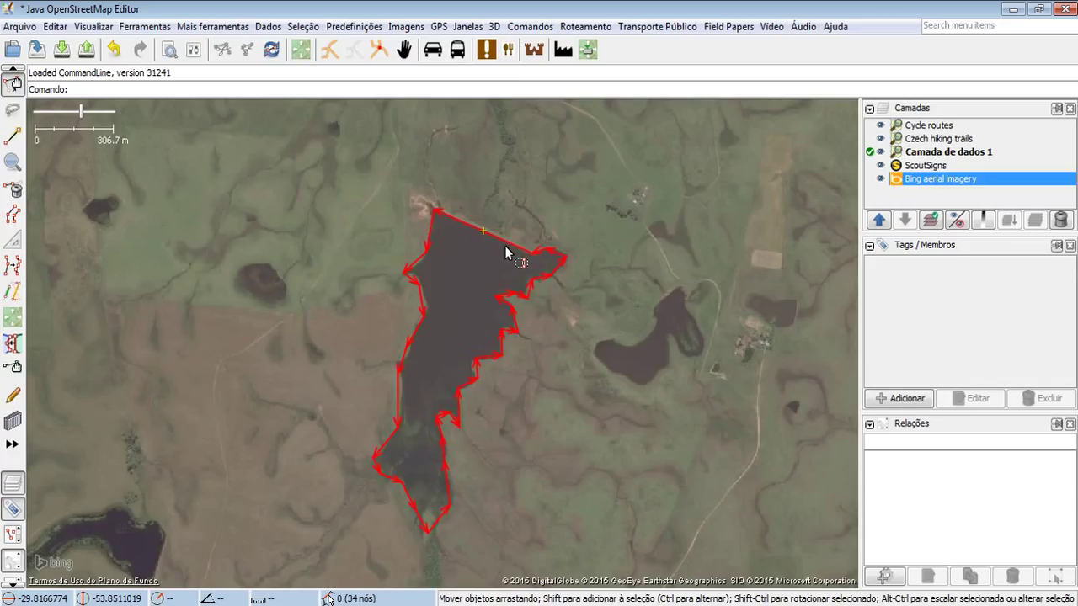
pyautogui.click(903, 399)
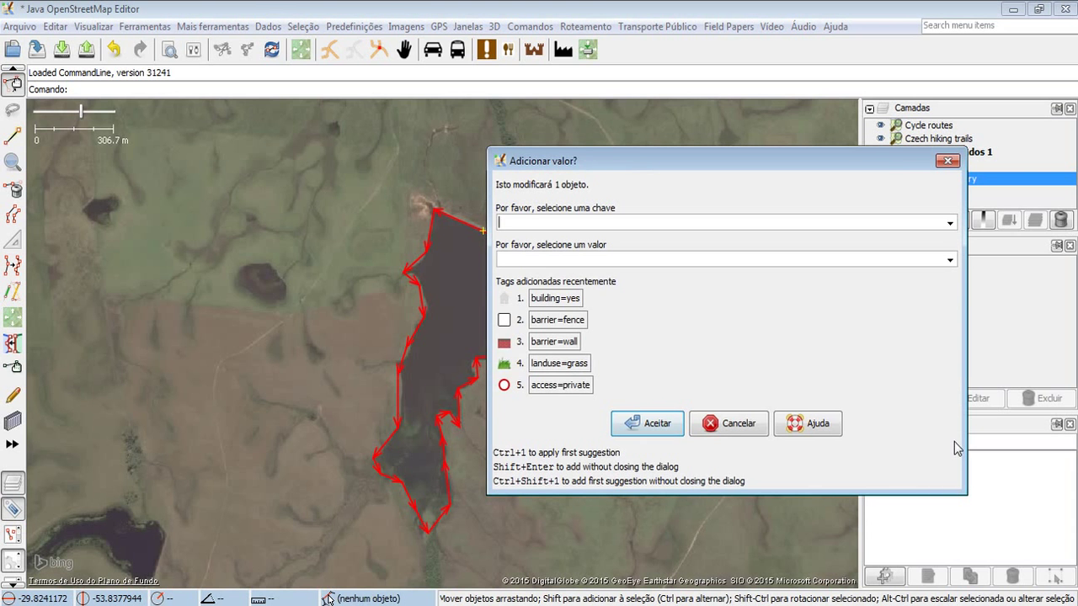
pyautogui.write('landuse')
pyautogui.press('Tab')
pyautogui.write('res')
pyautogui.press('Return')
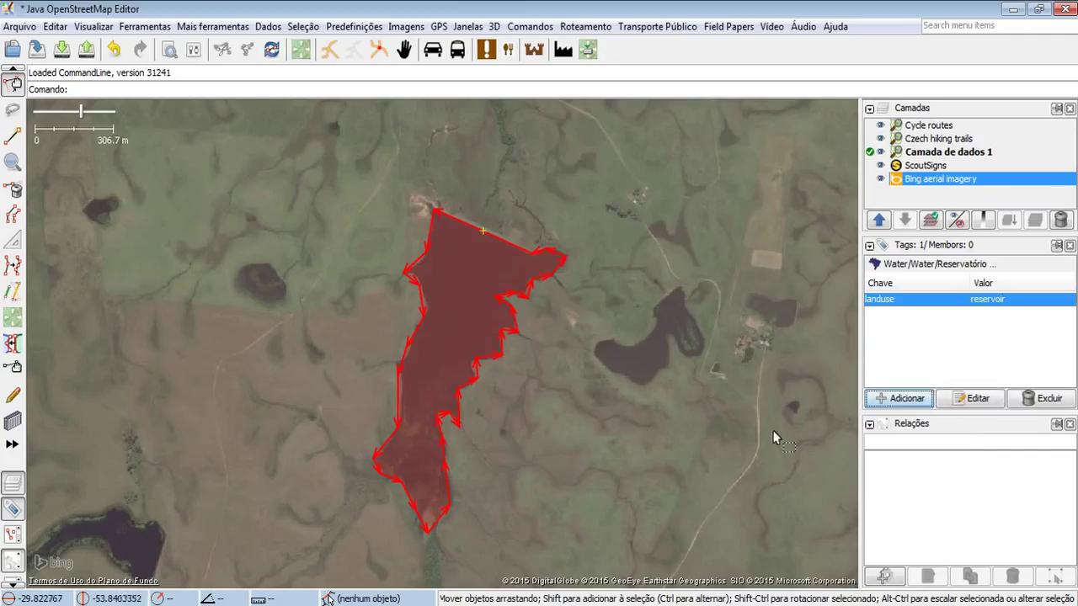
pyautogui.click(616, 399)
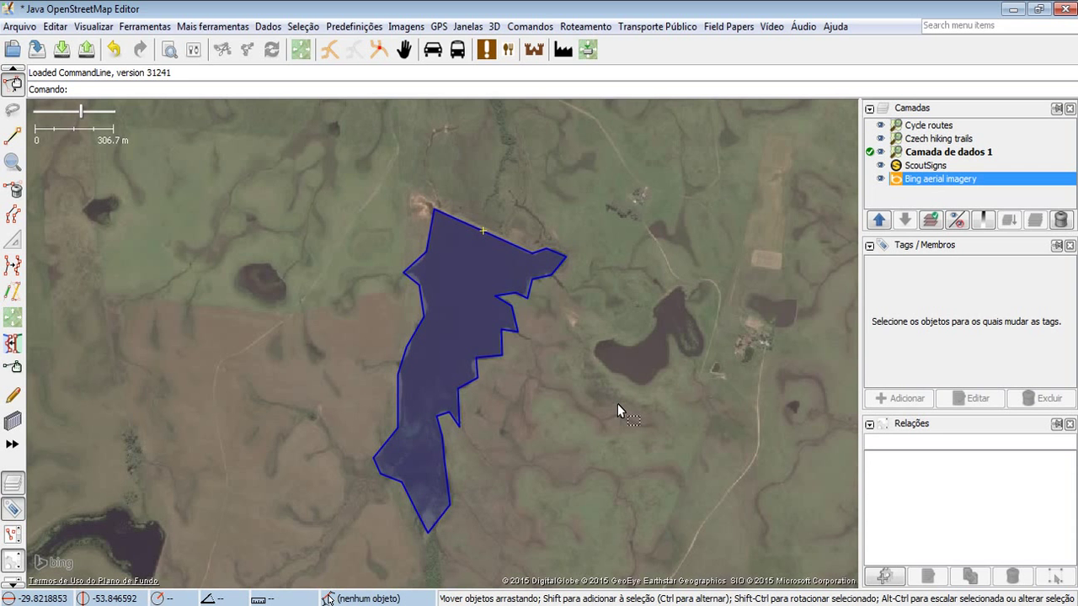
# Step: Examine closely how well the reservoir outline follows the lake's shoreline in the aerial imagery
pyautogui.scroll(3, 468, 299)
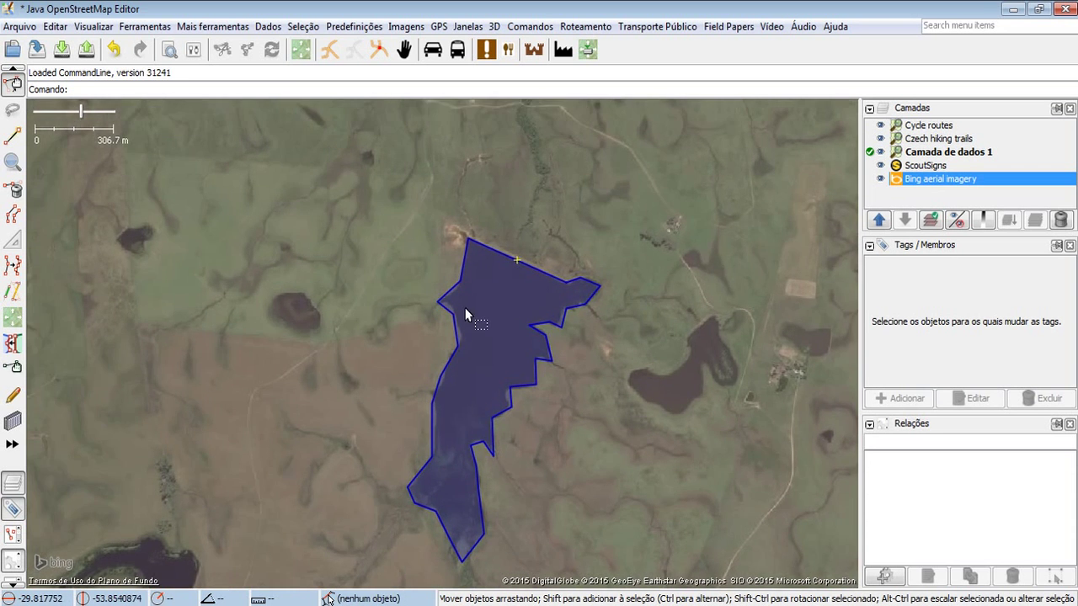
pyautogui.scroll(3, 425, 325)
pyautogui.moveTo(455, 318); pyautogui.dragTo(474, 167)
pyautogui.moveTo(507, 518); pyautogui.dragTo(464, 251)
pyautogui.moveTo(426, 396); pyautogui.dragTo(464, 369)
pyautogui.scroll(-5, 496, 289)
pyautogui.moveTo(445, 426); pyautogui.dragTo(516, 327)
pyautogui.scroll(4, 506, 325)
pyautogui.moveTo(456, 263); pyautogui.dragTo(408, 390)
pyautogui.moveTo(523, 345); pyautogui.dragTo(547, 235)
pyautogui.moveTo(518, 288); pyautogui.dragTo(434, 530)
pyautogui.moveTo(574, 211); pyautogui.dragTo(519, 459)
pyautogui.moveTo(547, 278); pyautogui.dragTo(458, 501)
pyautogui.moveTo(505, 289); pyautogui.dragTo(385, 198)
pyautogui.scroll(-2, 557, 312)
pyautogui.moveTo(556, 268); pyautogui.dragTo(576, 130)
# Step: Delete the hand-drawn reservoir outline from the lake
pyautogui.click(390, 322)
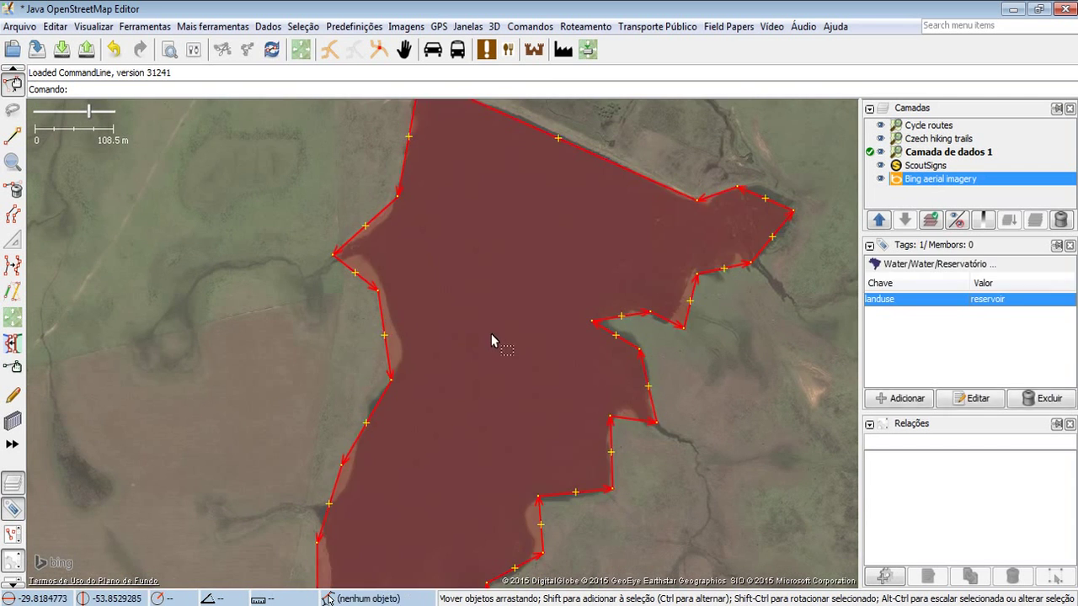
pyautogui.press('Delete')
pyautogui.moveTo(335, 352); pyautogui.dragTo(404, 369)
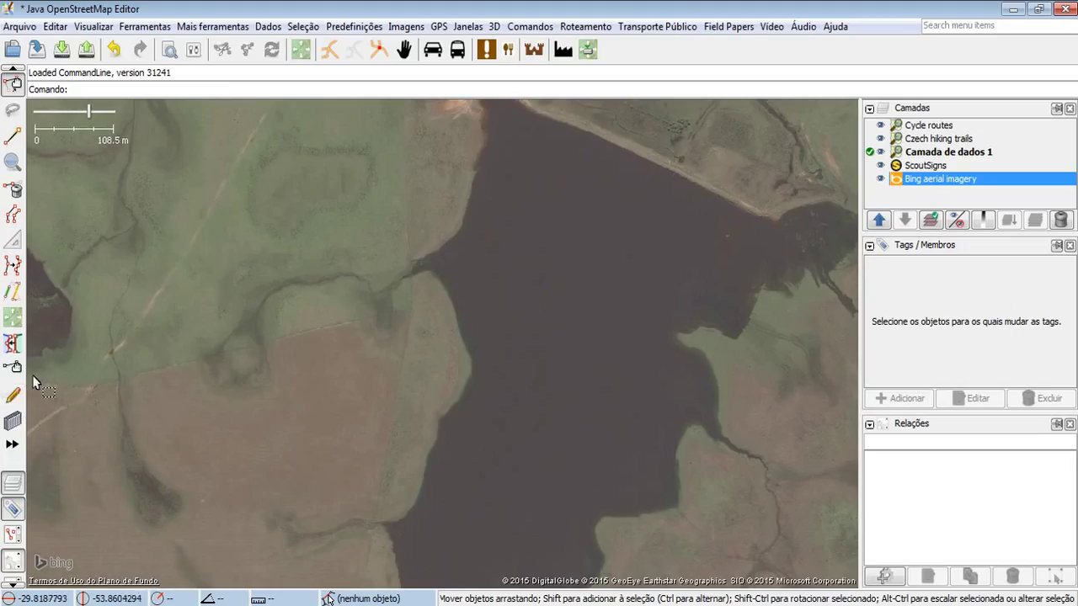
pyautogui.moveTo(481, 267); pyautogui.dragTo(373, 344)
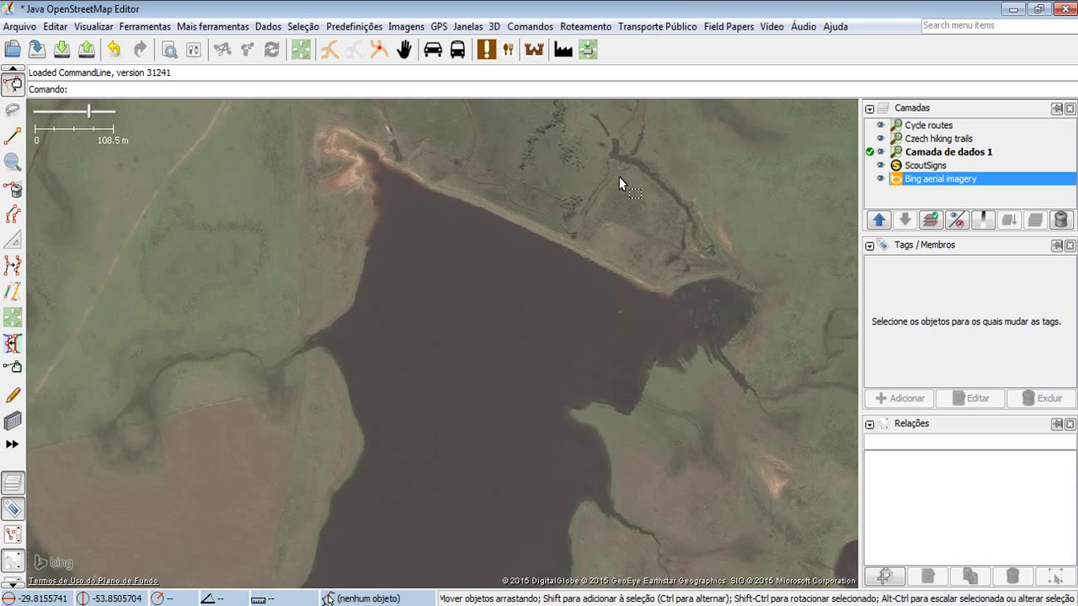
# Step: Open the preferences at the plugin settings
pyautogui.press('F12')
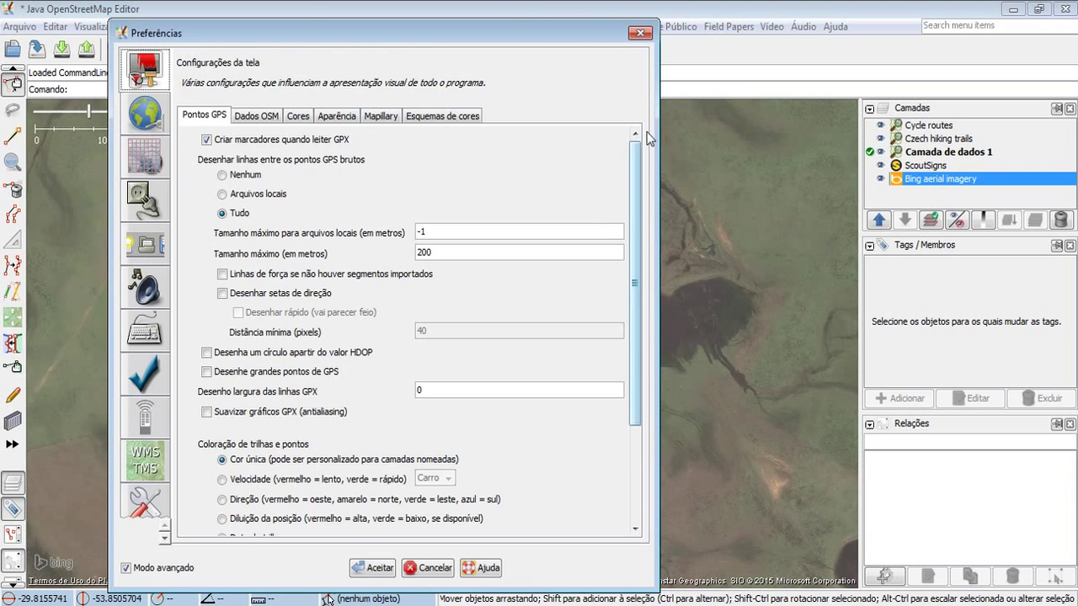
pyautogui.click(641, 33)
pyautogui.click(55, 26)
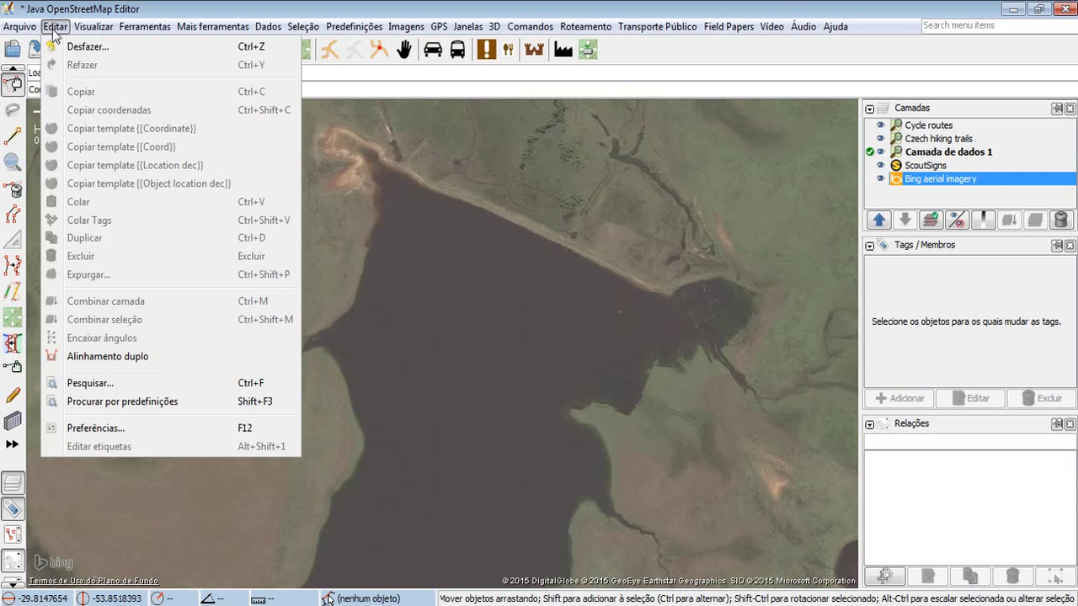
pyautogui.click(111, 429)
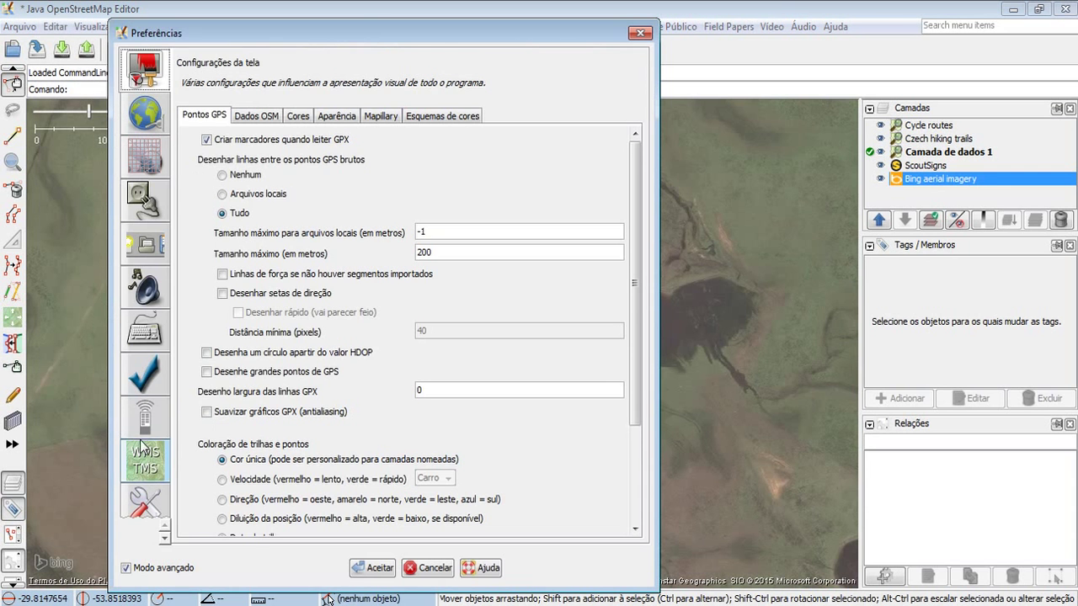
pyautogui.moveTo(370, 30); pyautogui.dragTo(539, 27)
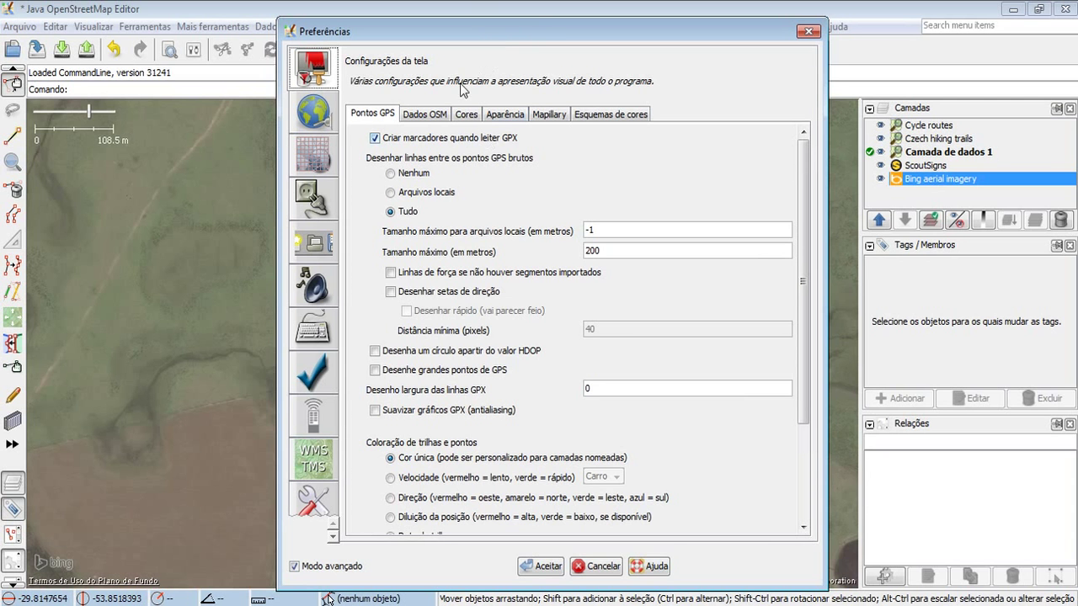
pyautogui.click(319, 206)
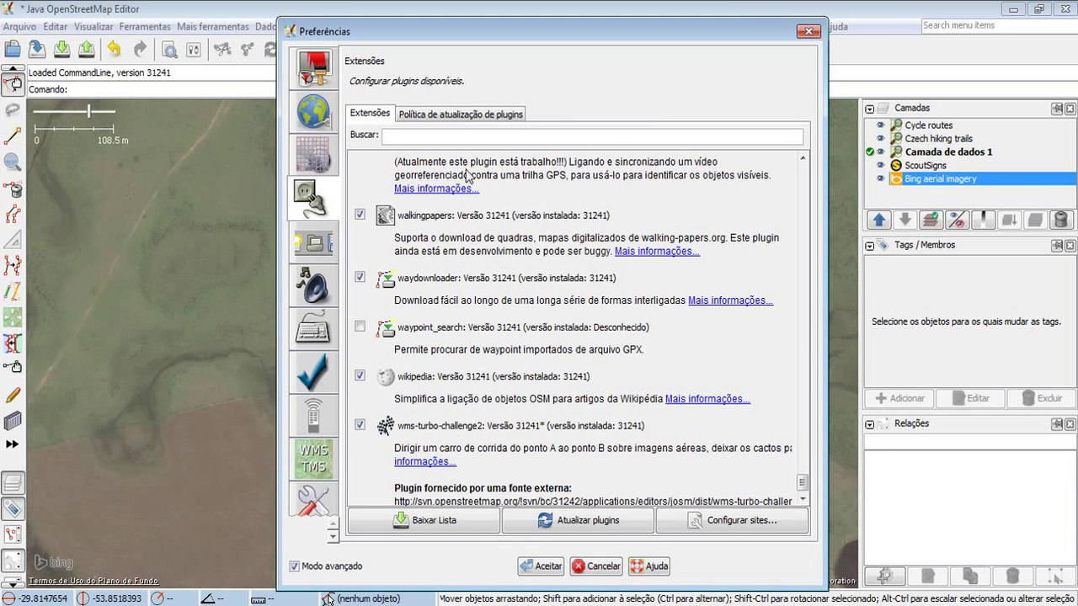
# Step: Look through the available plugins and search them for "Fast"
pyautogui.scroll(5, 644, 460)
pyautogui.moveTo(803, 478); pyautogui.dragTo(802, 359)
pyautogui.moveTo(800, 322); pyautogui.dragTo(801, 177)
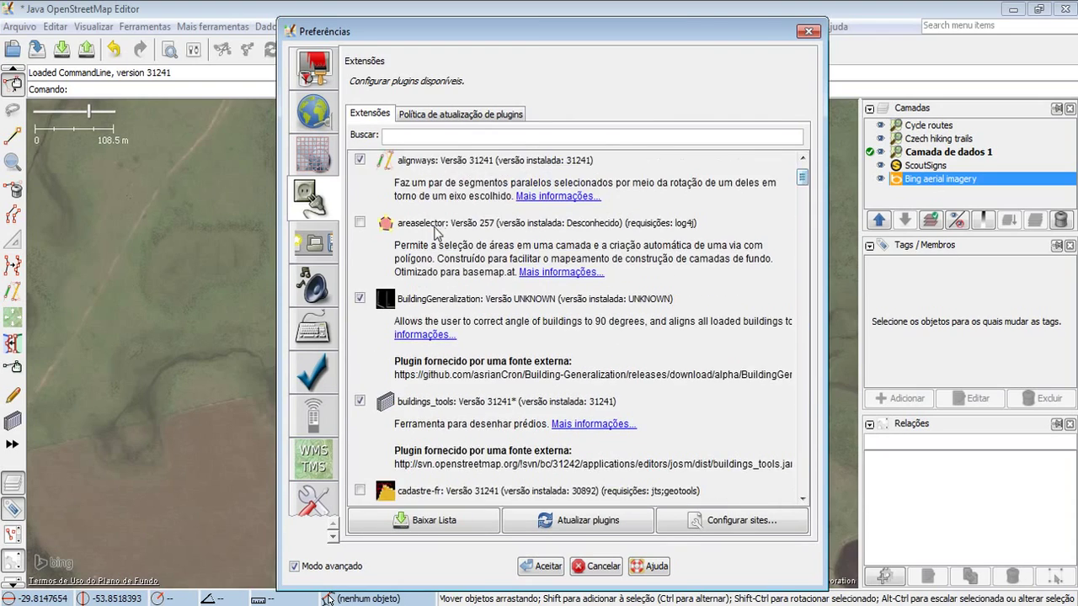
pyautogui.scroll(2, 431, 235)
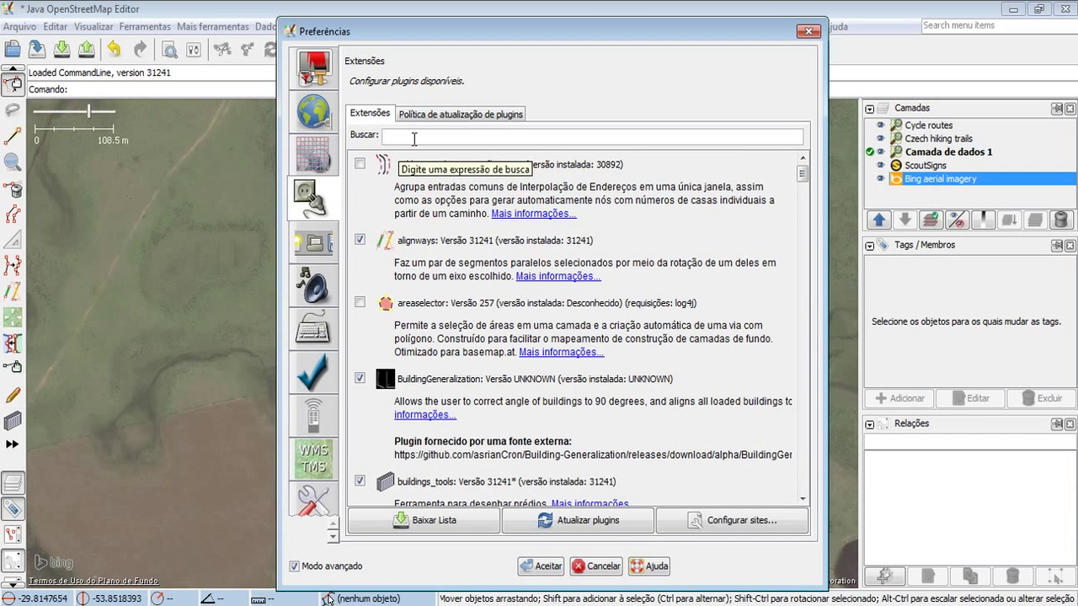
pyautogui.write('Fa')
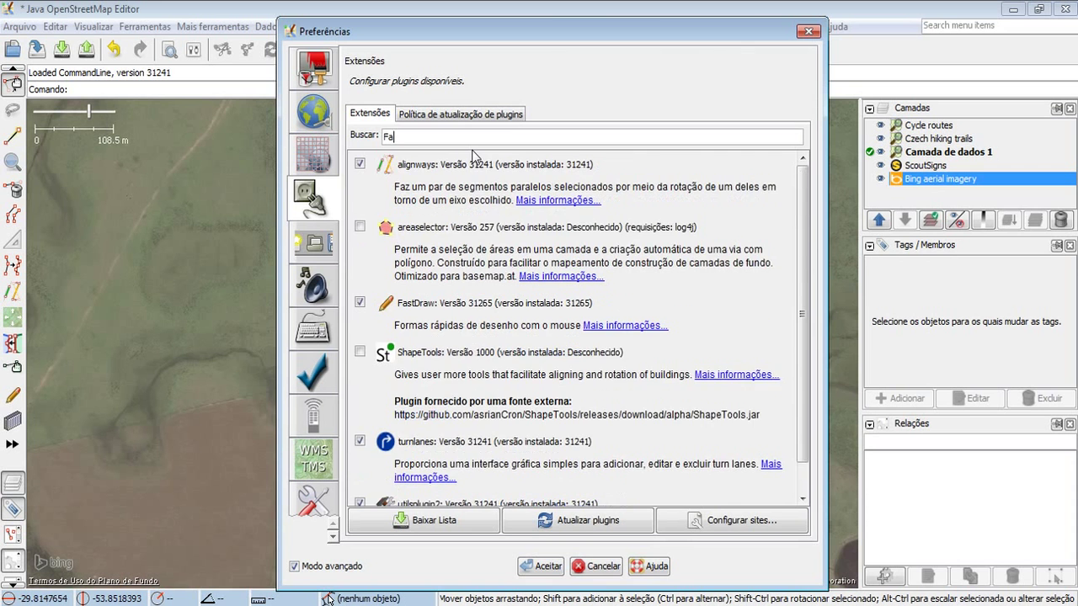
pyautogui.write('st')
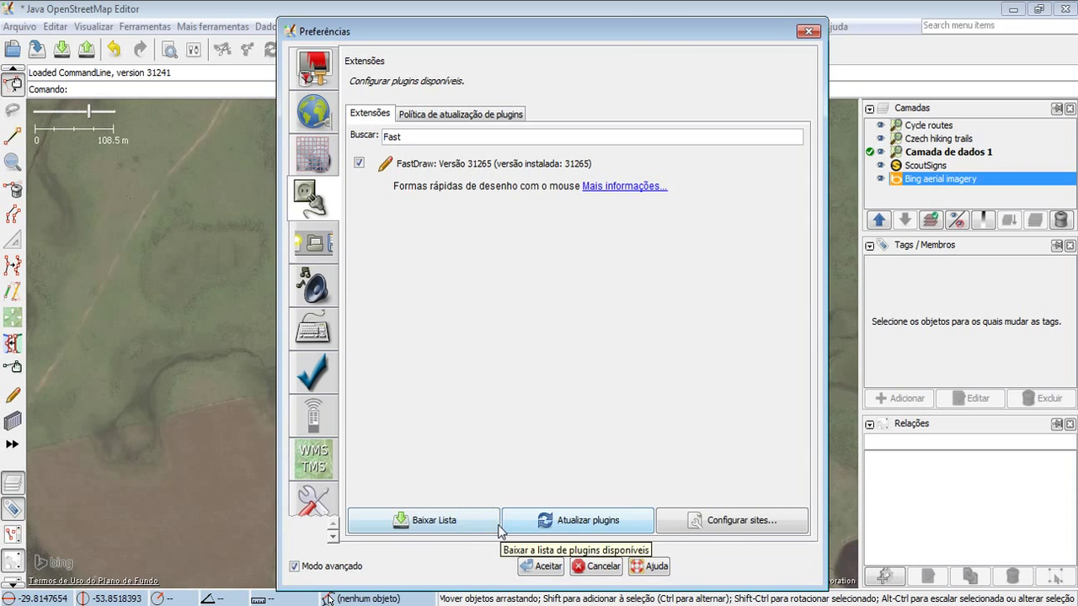
# Step: Try to download the plugin list and update the plugins, cancel the transfer, and accept the preferences
pyautogui.click(453, 528)
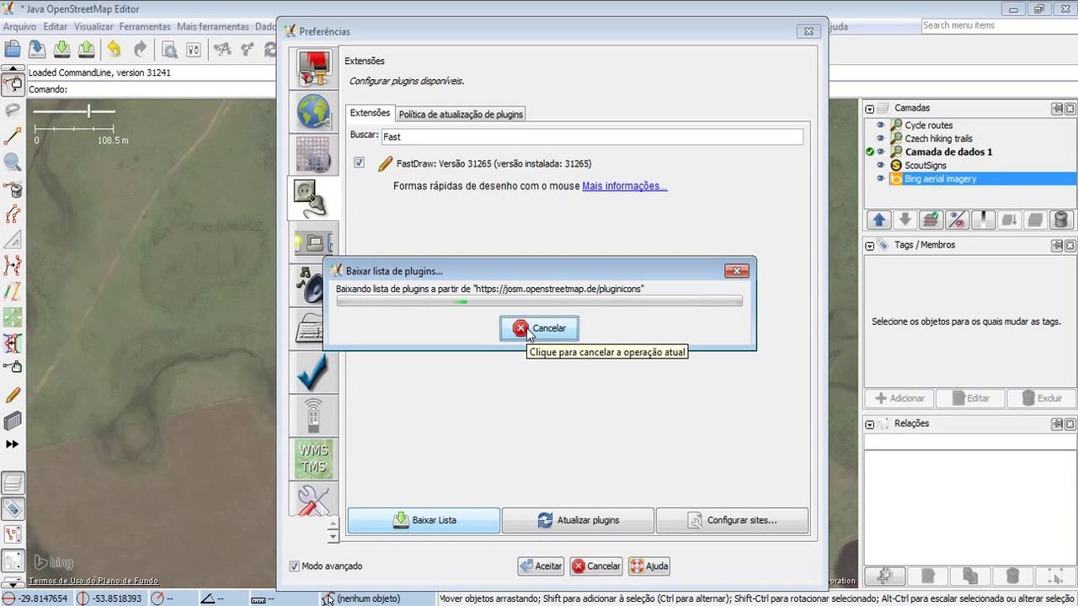
pyautogui.click(578, 524)
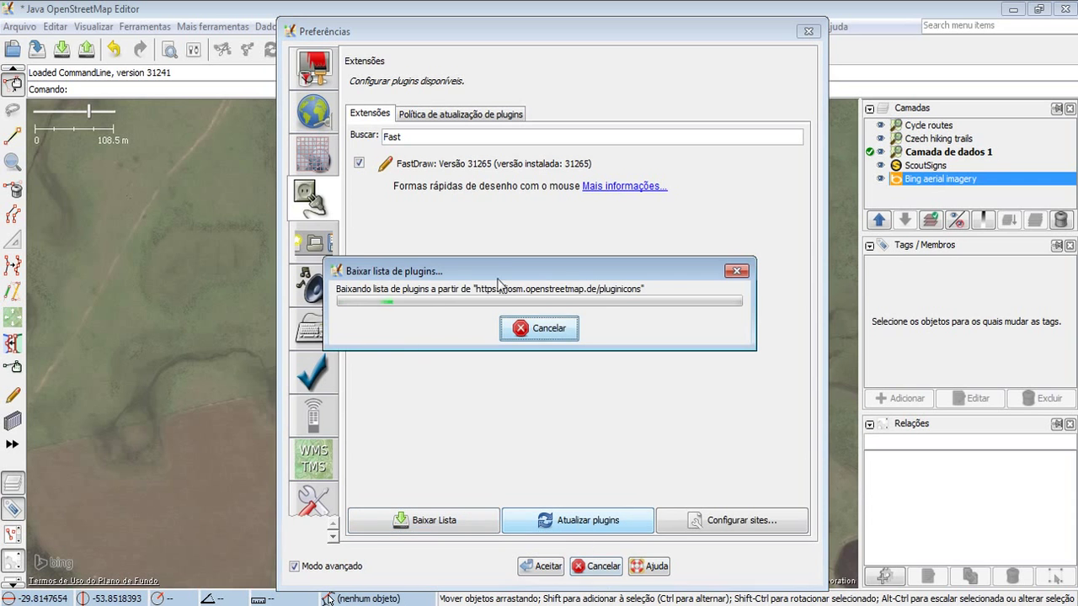
pyautogui.click(554, 331)
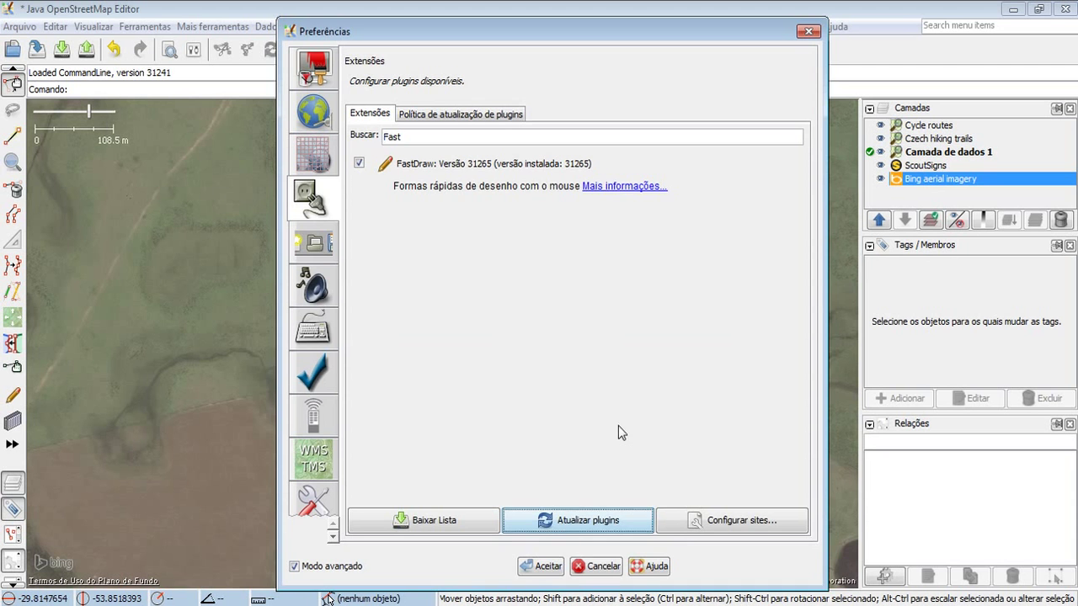
pyautogui.click(555, 569)
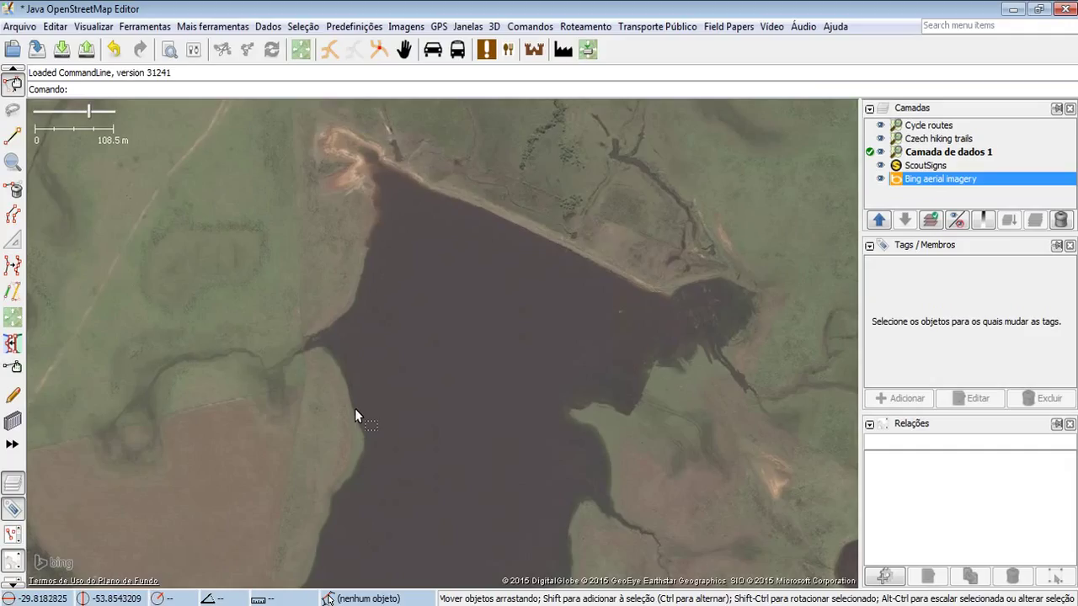
# Step: Start a FastDraw outline at the dam's northwestern end and trace freehand around the small inlet and onto the western shore
pyautogui.click(13, 398)
pyautogui.moveTo(376, 253); pyautogui.dragTo(482, 384)
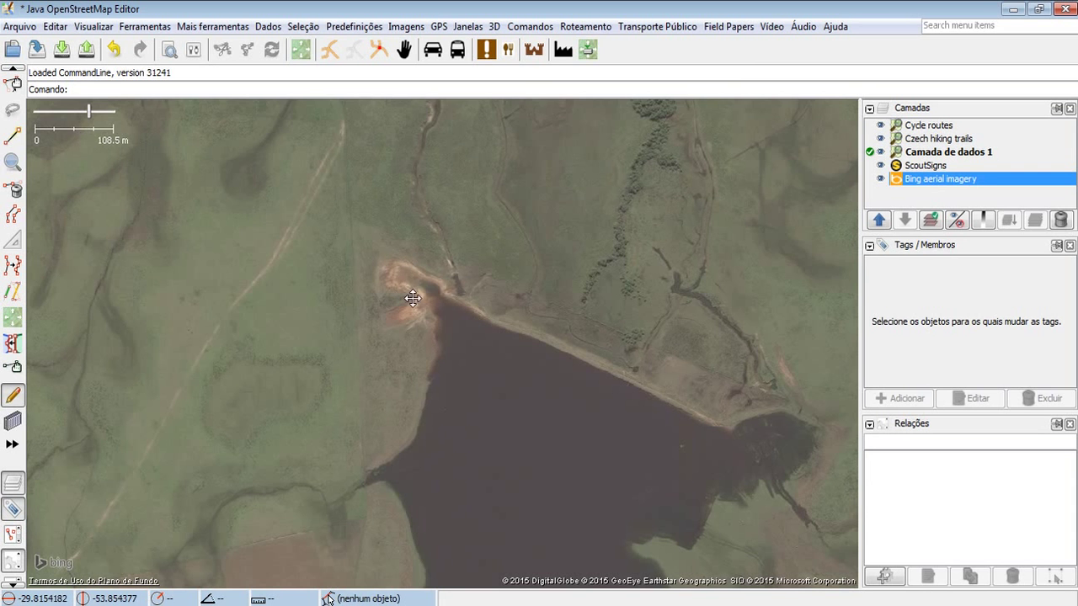
pyautogui.hotkey('ctrl', 'Down')
pyautogui.scroll(3, 90, 143)
pyautogui.scroll(2, 126, 126)
pyautogui.moveTo(272, 257); pyautogui.dragTo(126, 132)
pyautogui.moveTo(534, 225); pyautogui.dragTo(126, 132)
pyautogui.moveTo(442, 295); pyautogui.dragTo(240, 211)
pyautogui.moveTo(390, 293); pyautogui.dragTo(176, 192)
pyautogui.hotkey('ctrl', 'Right')
pyautogui.hotkey('ctrl', 'Right')
pyautogui.hotkey('ctrl', 'Right')
pyautogui.hotkey('ctrl', 'Right')
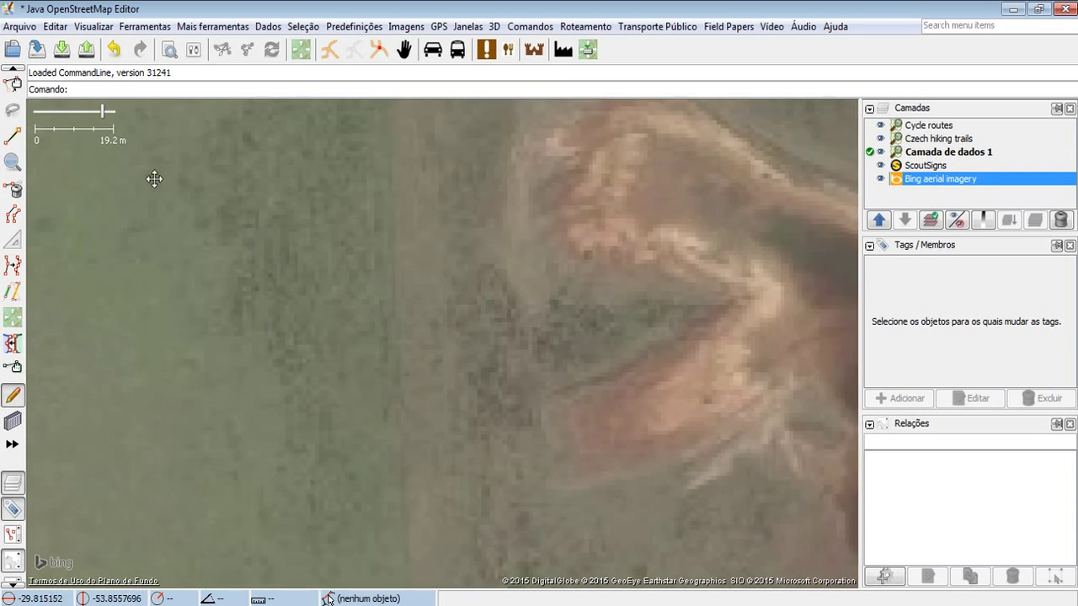
pyautogui.moveTo(107, 174); pyautogui.dragTo(96, 157)
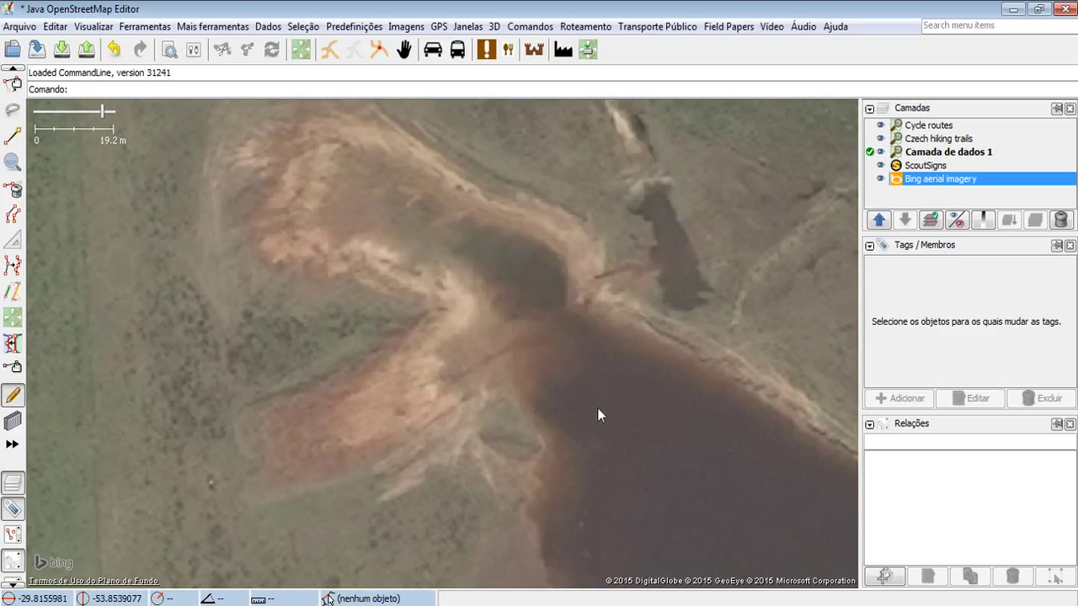
pyautogui.click(578, 311)
pyautogui.click(572, 303)
pyautogui.moveTo(536, 232)
pyautogui.mouseDown()
pyautogui.moveTo(478, 206)
pyautogui.moveTo(444, 255)
pyautogui.moveTo(480, 298)
pyautogui.moveTo(460, 368)
pyautogui.moveTo(539, 441)
pyautogui.moveTo(537, 237)
pyautogui.moveTo(518, 253)
pyautogui.moveTo(542, 367)
pyautogui.moveTo(533, 447)
pyautogui.moveTo(611, 279)
pyautogui.moveTo(553, 322)
pyautogui.moveTo(550, 393)
pyautogui.mouseUp()
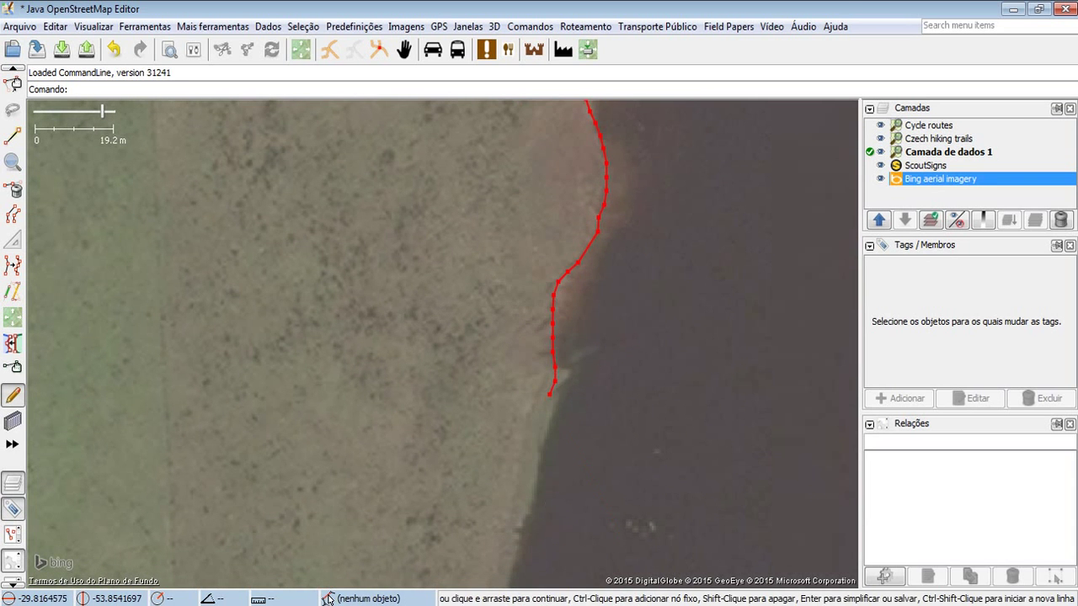
# Step: Extend the FastDraw outline down the lake's western shore, following the creek inlet and the bank south of it
pyautogui.moveTo(636, 519); pyautogui.dragTo(640, 271)
pyautogui.moveTo(531, 272)
pyautogui.mouseDown()
pyautogui.moveTo(491, 385)
pyautogui.moveTo(435, 474)
pyautogui.moveTo(709, 218)
pyautogui.moveTo(668, 257)
pyautogui.moveTo(572, 299)
pyautogui.moveTo(516, 341)
pyautogui.moveTo(507, 384)
pyautogui.moveTo(469, 420)
pyautogui.moveTo(526, 414)
pyautogui.moveTo(599, 384)
pyautogui.moveTo(738, 482)
pyautogui.mouseUp()
pyautogui.moveTo(739, 483)
pyautogui.mouseDown()
pyautogui.moveTo(577, 248)
pyautogui.moveTo(538, 260)
pyautogui.moveTo(604, 404)
pyautogui.mouseUp()
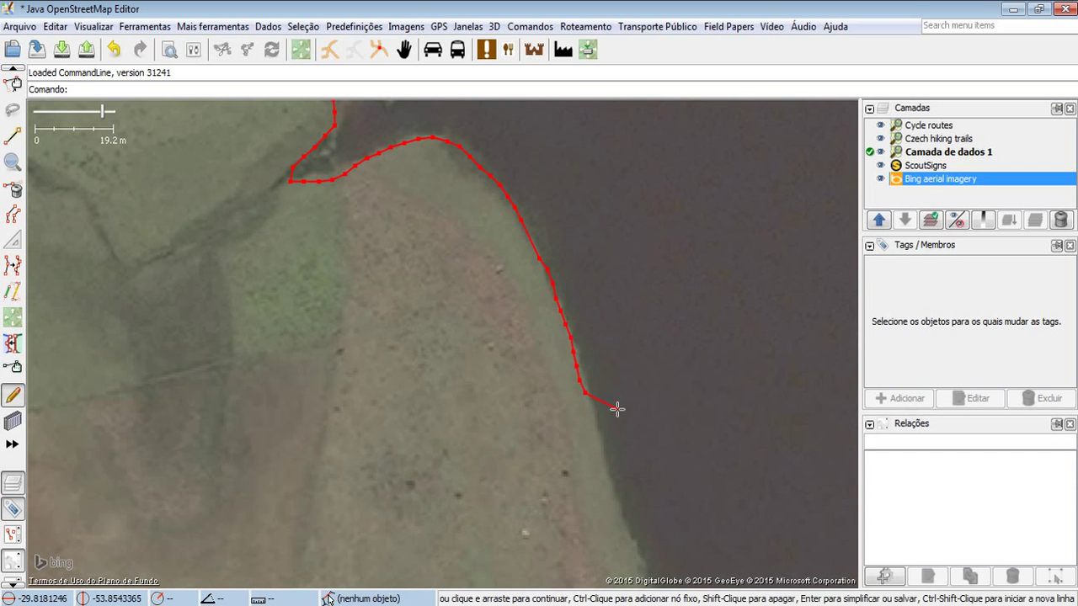
pyautogui.moveTo(620, 302); pyautogui.dragTo(554, 72)
pyautogui.moveTo(535, 219)
pyautogui.mouseDown()
pyautogui.moveTo(612, 443)
pyautogui.moveTo(557, 165)
pyautogui.moveTo(469, 334)
pyautogui.moveTo(385, 407)
pyautogui.mouseUp()
pyautogui.moveTo(419, 467)
pyautogui.mouseDown()
pyautogui.moveTo(616, 294)
pyautogui.moveTo(565, 337)
pyautogui.moveTo(561, 390)
pyautogui.moveTo(509, 467)
pyautogui.mouseUp()
pyautogui.moveTo(571, 485)
pyautogui.mouseDown()
pyautogui.moveTo(673, 335)
pyautogui.moveTo(671, 296)
pyautogui.moveTo(640, 314)
pyautogui.moveTo(581, 522)
pyautogui.mouseUp()
pyautogui.moveTo(626, 538)
pyautogui.mouseDown()
pyautogui.moveTo(633, 423)
pyautogui.moveTo(674, 291)
pyautogui.moveTo(607, 356)
pyautogui.moveTo(451, 393)
pyautogui.mouseUp()
pyautogui.moveTo(494, 421)
pyautogui.mouseDown()
pyautogui.moveTo(560, 267)
pyautogui.moveTo(587, 314)
pyautogui.moveTo(637, 228)
pyautogui.mouseUp()
# Step: Continue the outline along the lower western shore to the creek mouth at the lake's southwestern end
pyautogui.click(628, 236)
pyautogui.moveTo(644, 332); pyautogui.dragTo(642, 335)
pyautogui.moveTo(686, 345)
pyautogui.mouseDown()
pyautogui.moveTo(677, 216)
pyautogui.moveTo(653, 284)
pyautogui.moveTo(653, 304)
pyautogui.moveTo(684, 246)
pyautogui.moveTo(680, 362)
pyautogui.mouseUp()
pyautogui.moveTo(712, 399)
pyautogui.mouseDown()
pyautogui.moveTo(702, 300)
pyautogui.moveTo(657, 361)
pyautogui.moveTo(651, 395)
pyautogui.moveTo(691, 315)
pyautogui.mouseUp()
pyautogui.click(675, 333)
pyautogui.click(665, 391)
pyautogui.moveTo(690, 395)
pyautogui.mouseDown()
pyautogui.moveTo(674, 259)
pyautogui.moveTo(650, 482)
pyautogui.moveTo(710, 343)
pyautogui.moveTo(676, 305)
pyautogui.moveTo(609, 380)
pyautogui.moveTo(652, 234)
pyautogui.moveTo(575, 265)
pyautogui.moveTo(479, 384)
pyautogui.moveTo(409, 421)
pyautogui.mouseUp()
pyautogui.moveTo(482, 423); pyautogui.dragTo(628, 250)
pyautogui.moveTo(555, 272); pyautogui.dragTo(474, 439)
pyautogui.moveTo(585, 371); pyautogui.dragTo(603, 174)
pyautogui.moveTo(517, 262); pyautogui.dragTo(534, 251)
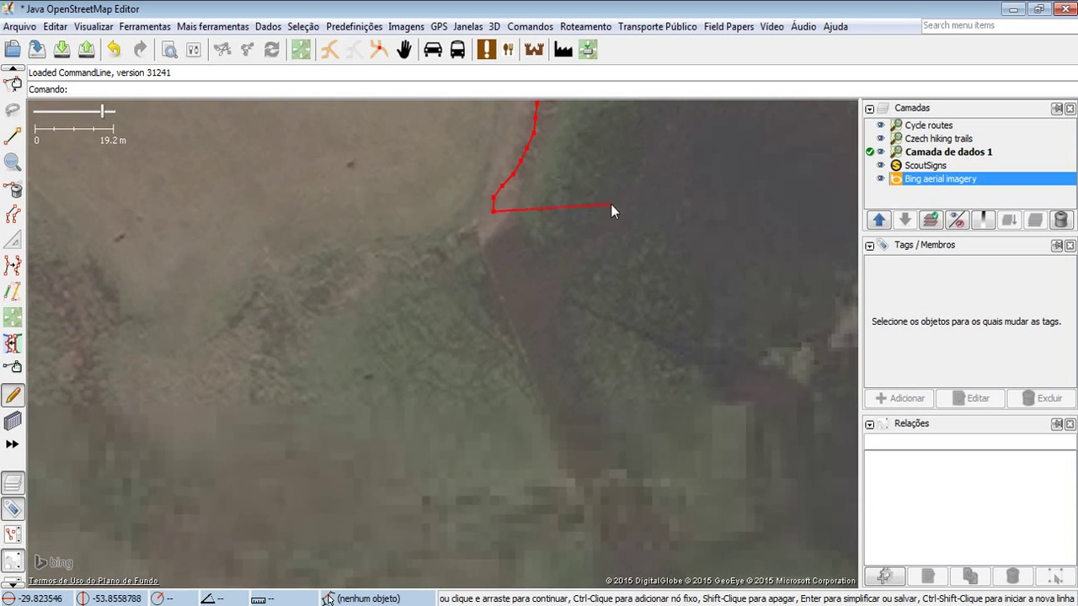
# Step: Trace the shoreline around the lake's southern end and back north onto the eastern bank
pyautogui.moveTo(612, 205); pyautogui.dragTo(507, 184)
pyautogui.moveTo(354, 258); pyautogui.dragTo(375, 292)
pyautogui.moveTo(416, 283)
pyautogui.mouseDown()
pyautogui.moveTo(415, 217)
pyautogui.moveTo(367, 100)
pyautogui.mouseUp()
pyautogui.moveTo(367, 153)
pyautogui.mouseDown()
pyautogui.moveTo(411, 267)
pyautogui.moveTo(424, 408)
pyautogui.moveTo(506, 392)
pyautogui.moveTo(609, 325)
pyautogui.moveTo(676, 342)
pyautogui.moveTo(578, 202)
pyautogui.moveTo(558, 216)
pyautogui.moveTo(615, 354)
pyautogui.moveTo(610, 236)
pyautogui.mouseUp()
pyautogui.moveTo(586, 277)
pyautogui.mouseDown()
pyautogui.moveTo(525, 224)
pyautogui.moveTo(505, 233)
pyautogui.moveTo(567, 288)
pyautogui.moveTo(392, 211)
pyautogui.mouseUp()
pyautogui.moveTo(520, 341); pyautogui.dragTo(550, 294)
pyautogui.moveTo(527, 242); pyautogui.dragTo(527, 393)
pyautogui.moveTo(498, 270); pyautogui.dragTo(575, 133)
pyautogui.moveTo(510, 188)
pyautogui.mouseDown()
pyautogui.moveTo(491, 288)
pyautogui.moveTo(445, 212)
pyautogui.moveTo(431, 335)
pyautogui.mouseUp()
pyautogui.moveTo(438, 303)
pyautogui.mouseDown()
pyautogui.moveTo(452, 207)
pyautogui.moveTo(442, 123)
pyautogui.mouseUp()
pyautogui.moveTo(437, 261)
pyautogui.mouseDown()
pyautogui.moveTo(456, 434)
pyautogui.moveTo(425, 184)
pyautogui.moveTo(451, 301)
pyautogui.mouseUp()
pyautogui.moveTo(474, 149); pyautogui.dragTo(430, 375)
pyautogui.moveTo(463, 270)
pyautogui.mouseDown()
pyautogui.moveTo(449, 316)
pyautogui.moveTo(387, 383)
pyautogui.mouseUp()
pyautogui.moveTo(498, 283)
pyautogui.mouseDown()
pyautogui.moveTo(401, 312)
pyautogui.moveTo(365, 391)
pyautogui.mouseUp()
pyautogui.moveTo(389, 333)
pyautogui.mouseDown()
pyautogui.moveTo(665, 288)
pyautogui.moveTo(635, 414)
pyautogui.moveTo(657, 373)
pyautogui.moveTo(621, 233)
pyautogui.moveTo(554, 190)
pyautogui.moveTo(557, 531)
pyautogui.mouseUp()
pyautogui.moveTo(560, 473)
pyautogui.mouseDown()
pyautogui.moveTo(544, 262)
pyautogui.moveTo(548, 590)
pyautogui.mouseUp()
pyautogui.scroll(-2, 550, 417)
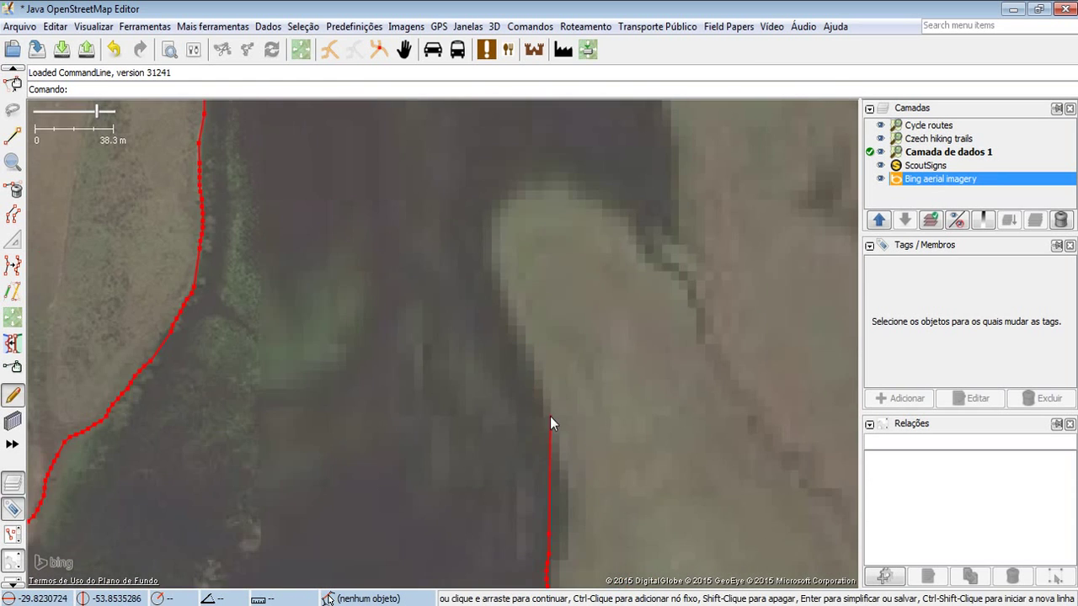
# Step: Carry the outline north along the eastern shore, around the narrow headland and the cove beyond it
pyautogui.moveTo(529, 359); pyautogui.dragTo(614, 184)
pyautogui.moveTo(629, 314); pyautogui.dragTo(583, 137)
pyautogui.moveTo(583, 137); pyautogui.dragTo(543, 469)
pyautogui.scroll(-1, 448, 436)
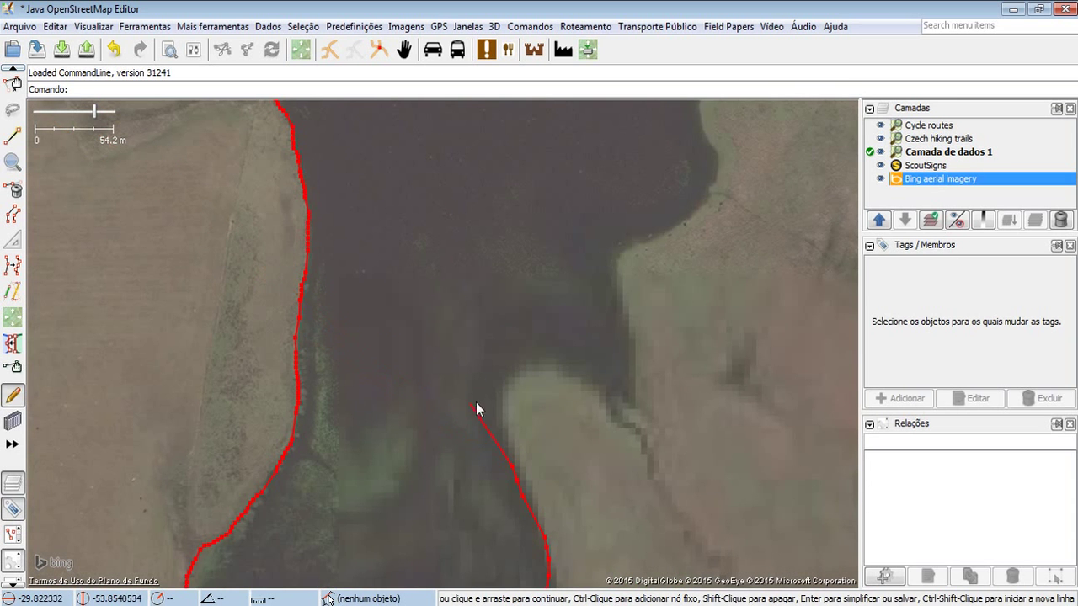
pyautogui.moveTo(532, 362); pyautogui.dragTo(626, 409)
pyautogui.click(602, 260)
pyautogui.moveTo(689, 215); pyautogui.dragTo(702, 203)
pyautogui.click(734, 156)
pyautogui.click(691, 118)
pyautogui.moveTo(669, 171); pyautogui.dragTo(587, 581)
# Step: Outline the middle eastern shore with straight segments, going into the creek inlet and along its far bank
pyautogui.moveTo(657, 463); pyautogui.dragTo(671, 471)
pyautogui.moveTo(825, 442); pyautogui.dragTo(676, 476)
pyautogui.click(645, 483)
pyautogui.click(650, 332)
pyautogui.click(740, 348)
pyautogui.click(708, 245)
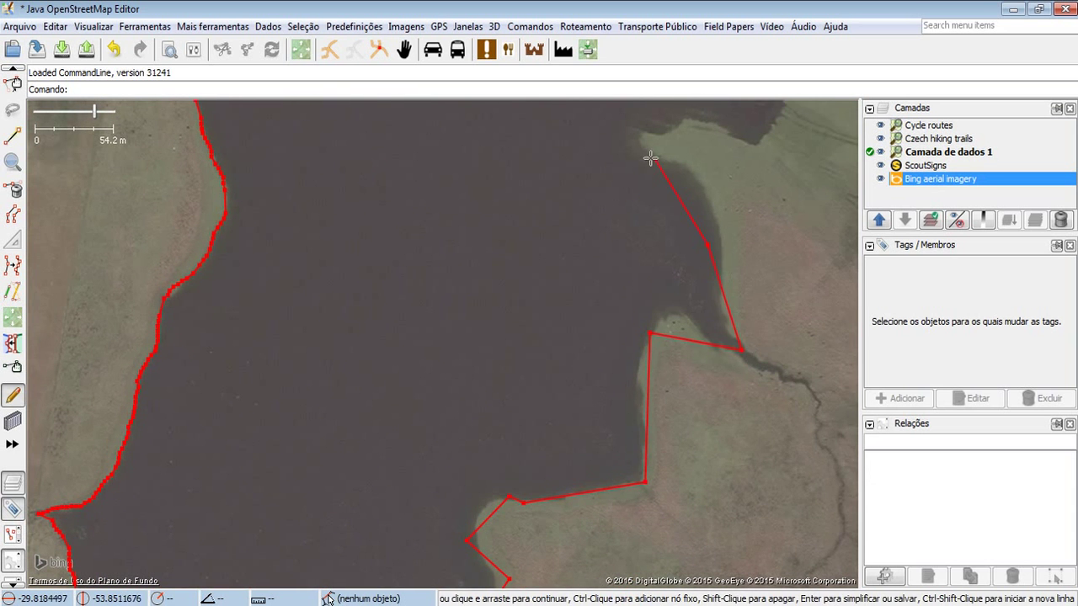
# Step: Outline the northeastern shore and the bay beside the dam with straight segments
pyautogui.moveTo(736, 145); pyautogui.dragTo(621, 507)
pyautogui.moveTo(647, 502); pyautogui.dragTo(647, 487)
pyautogui.click(698, 391)
pyautogui.click(824, 380)
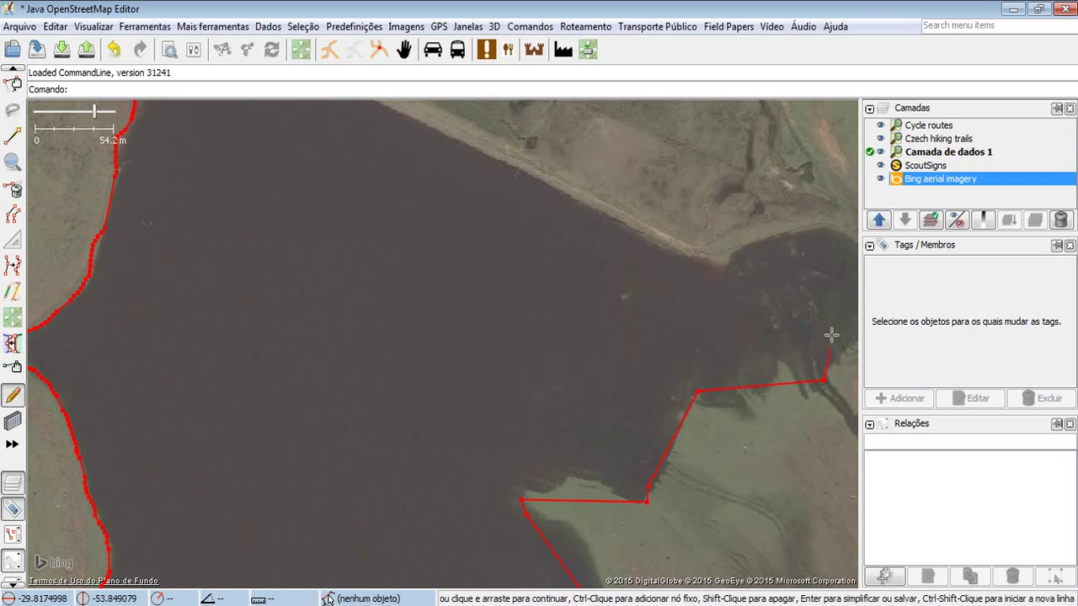
pyautogui.click(851, 252)
pyautogui.click(741, 228)
pyautogui.click(674, 268)
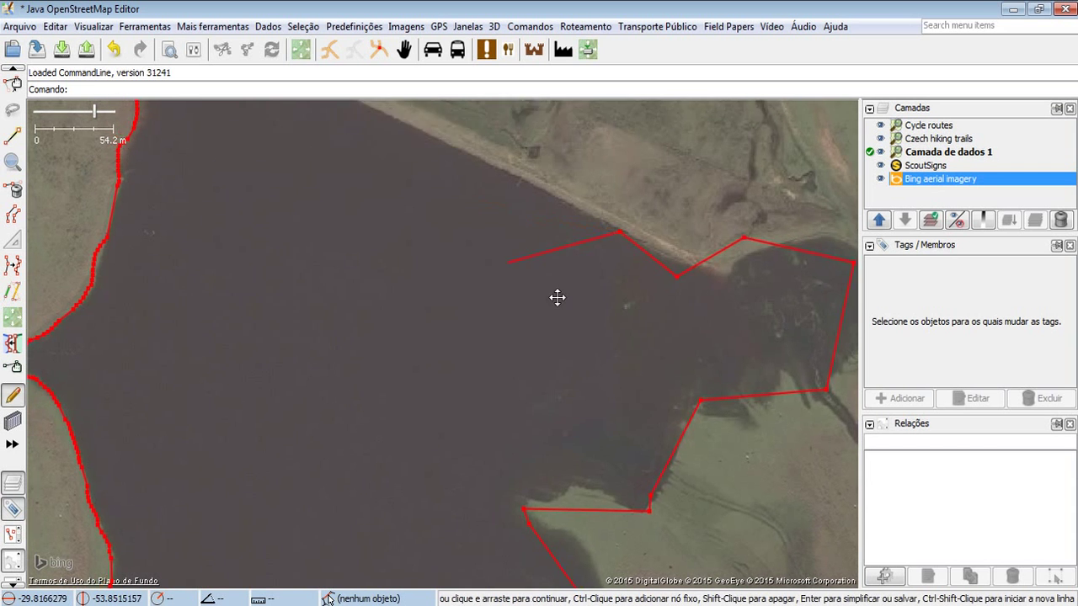
# Step: Run the outline along the dam, close it at its starting node, and finish the FastDraw way
pyautogui.moveTo(463, 199); pyautogui.dragTo(708, 313)
pyautogui.moveTo(539, 217); pyautogui.dragTo(618, 285)
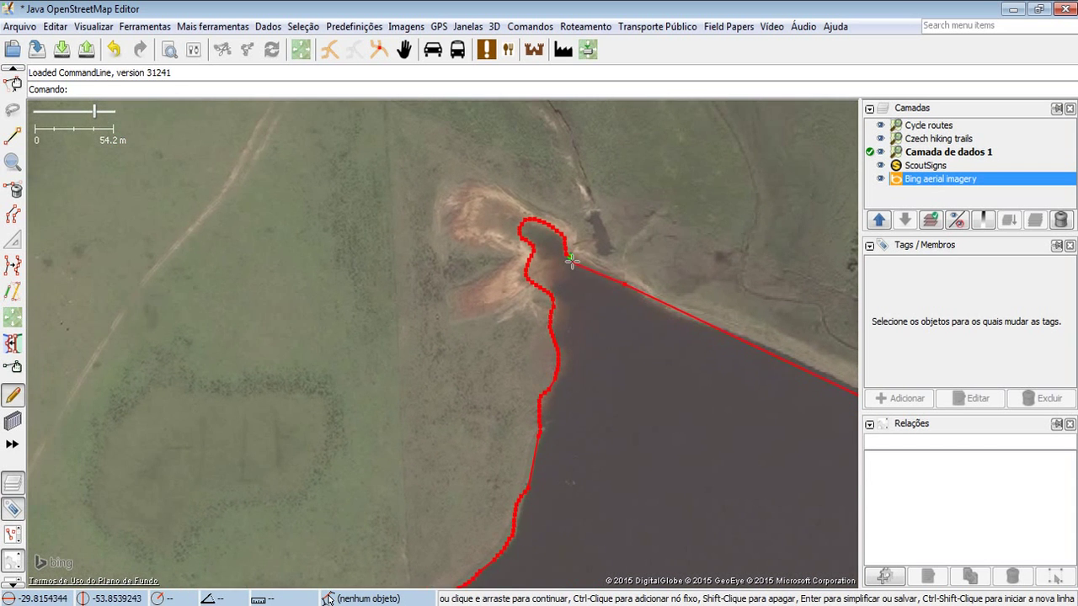
pyautogui.scroll(4, 573, 264)
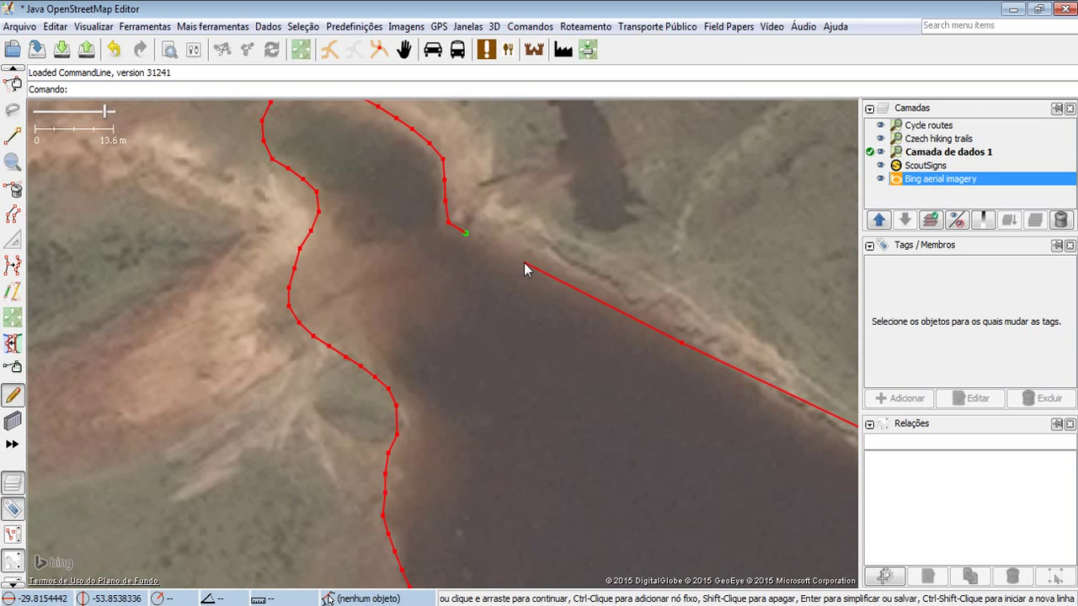
pyautogui.scroll(2, 522, 269)
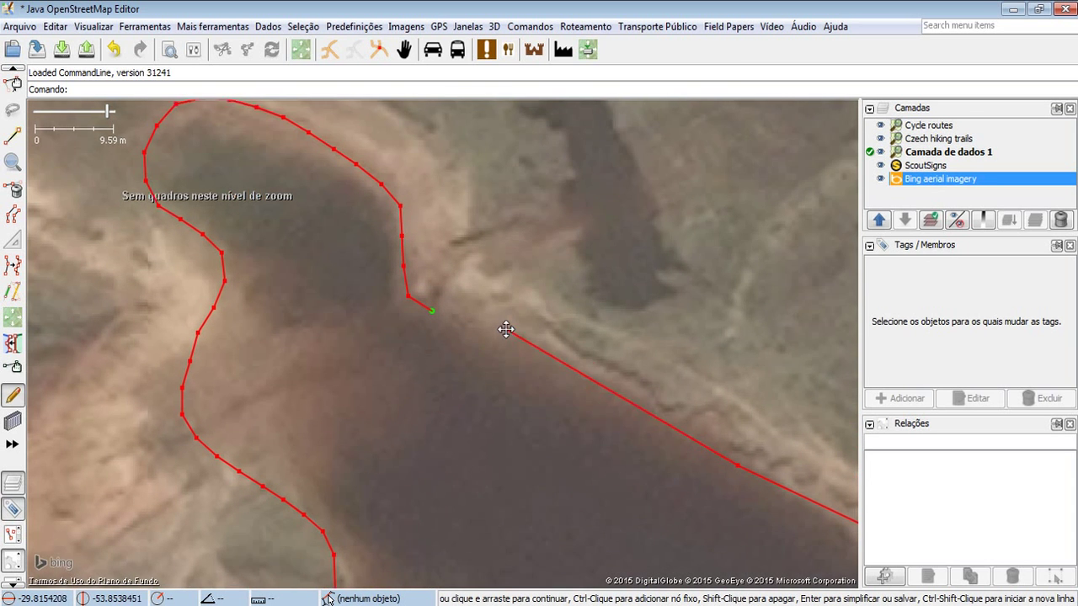
pyautogui.click(435, 315)
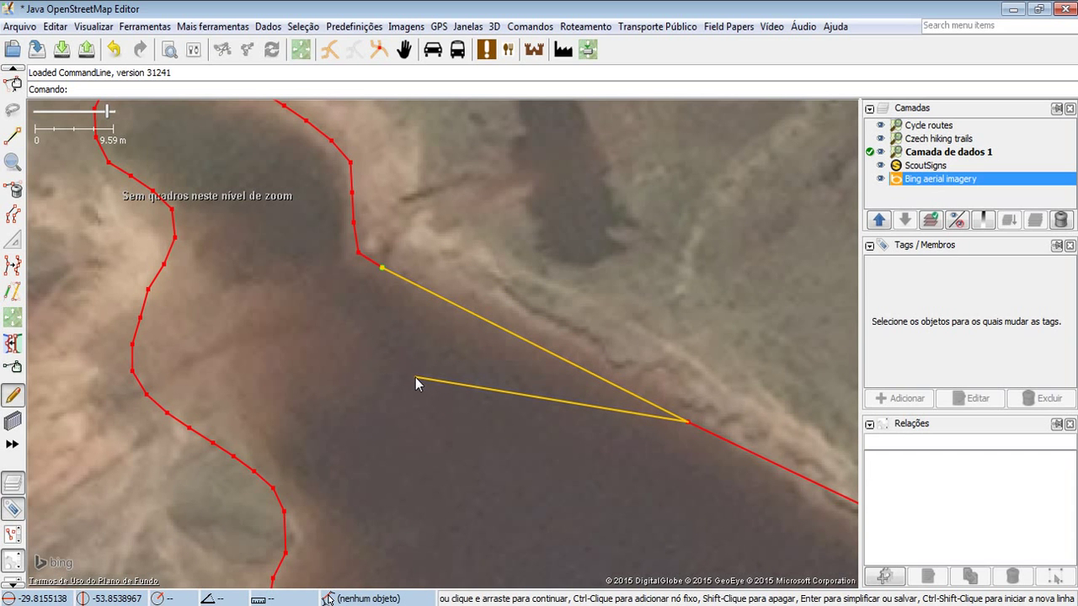
pyautogui.press('Escape')
pyautogui.press('Escape')
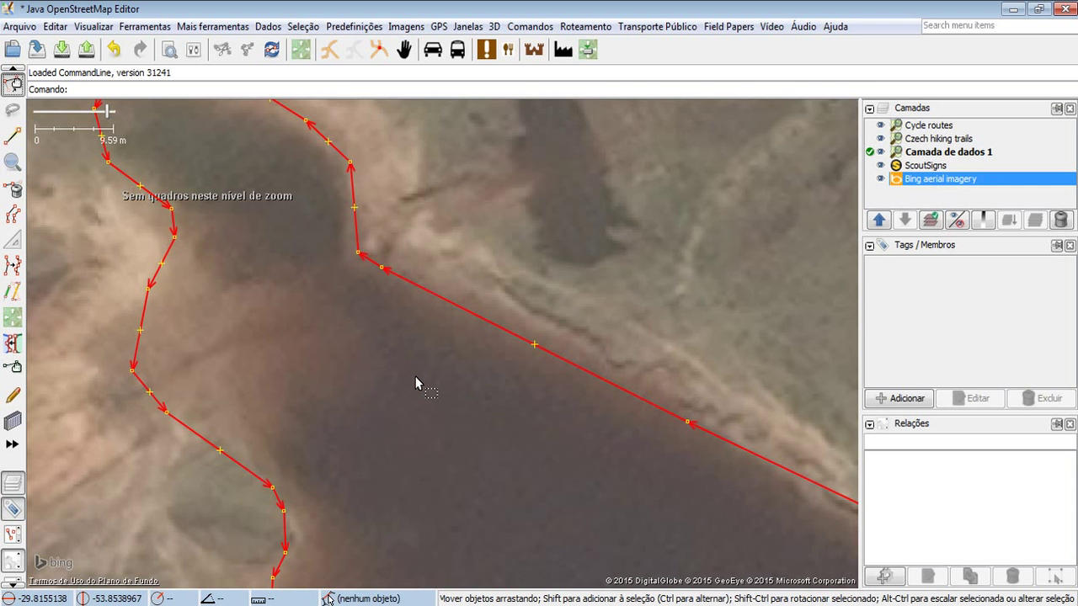
# Step: Deselect the finished outline and examine how closely its nodes follow the lake's western shoreline
pyautogui.scroll(-4, 415, 383)
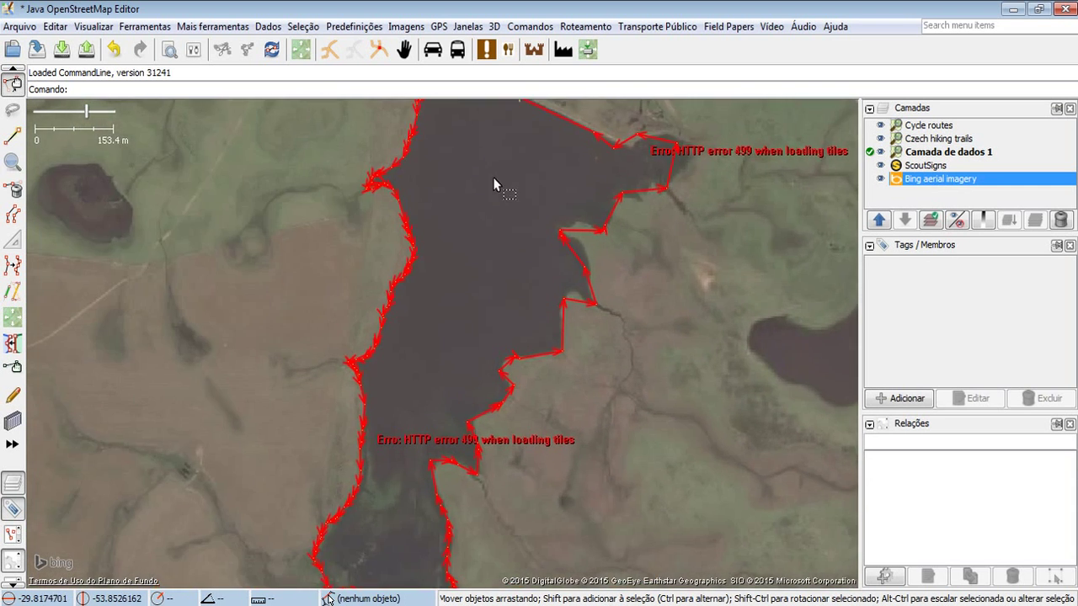
pyautogui.moveTo(493, 185); pyautogui.dragTo(532, 390)
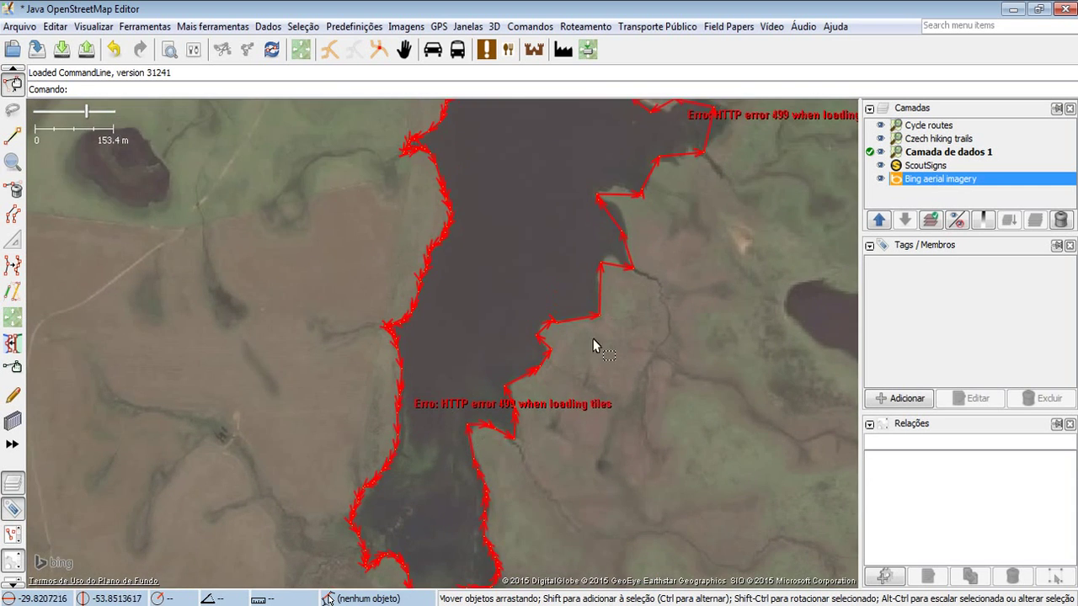
pyautogui.click(653, 356)
pyautogui.moveTo(428, 156); pyautogui.dragTo(421, 253)
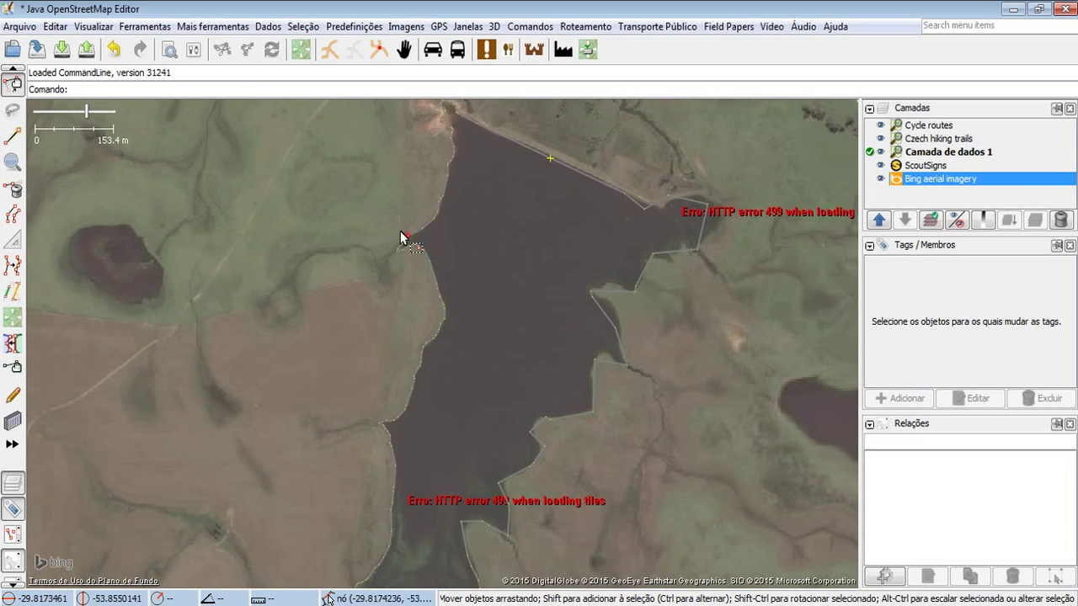
pyautogui.scroll(3, 438, 233)
pyautogui.moveTo(398, 321); pyautogui.dragTo(343, 505)
pyautogui.moveTo(433, 217); pyautogui.dragTo(358, 465)
pyautogui.moveTo(452, 375); pyautogui.dragTo(368, 181)
pyautogui.scroll(-2, 439, 304)
pyautogui.moveTo(267, 410); pyautogui.dragTo(123, 220)
pyautogui.moveTo(375, 354); pyautogui.dragTo(296, 432)
pyautogui.moveTo(501, 287)
pyautogui.mouseDown()
pyautogui.moveTo(547, 373)
pyautogui.moveTo(510, 320)
pyautogui.moveTo(444, 291)
pyautogui.moveTo(322, 267)
pyautogui.moveTo(510, 277)
pyautogui.mouseUp()
pyautogui.click(324, 313)
pyautogui.moveTo(401, 340); pyautogui.dragTo(435, 260)
pyautogui.click(451, 235)
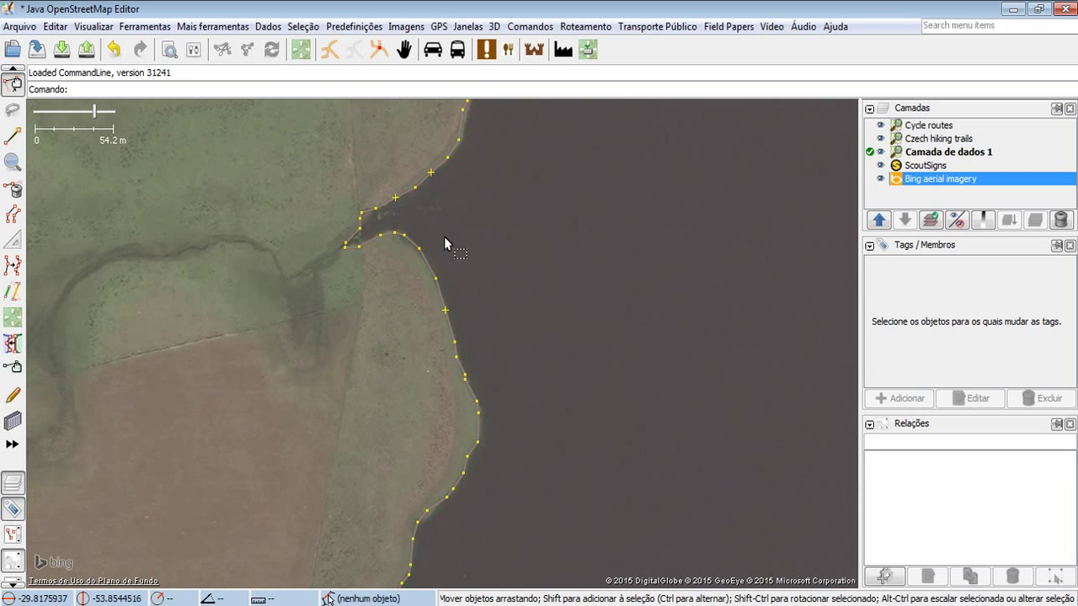
pyautogui.moveTo(488, 370); pyautogui.dragTo(480, 210)
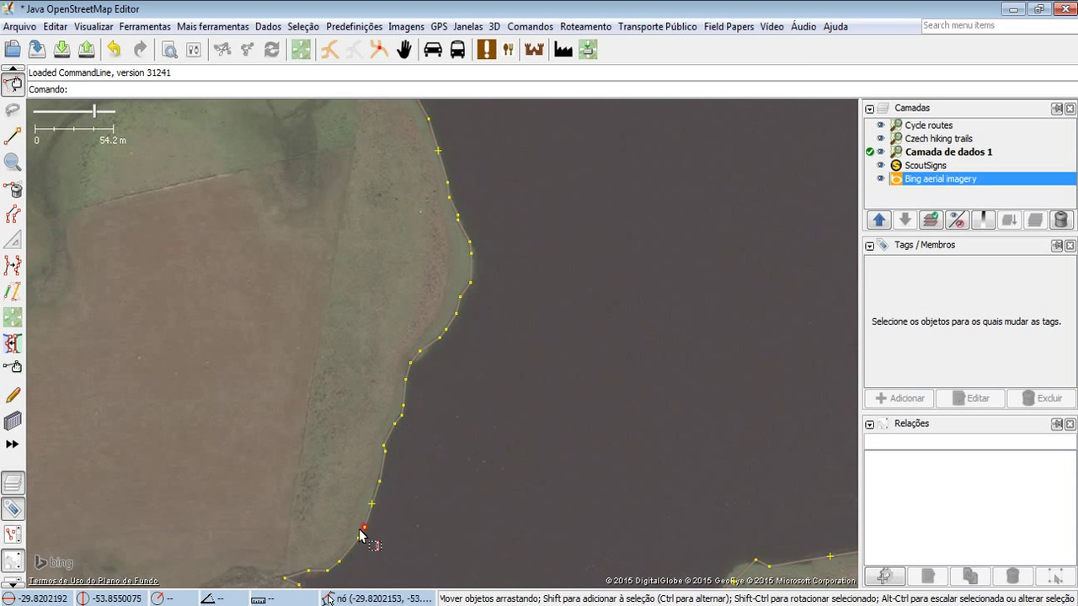
pyautogui.moveTo(480, 564); pyautogui.dragTo(536, 369)
pyautogui.scroll(-4, 537, 370)
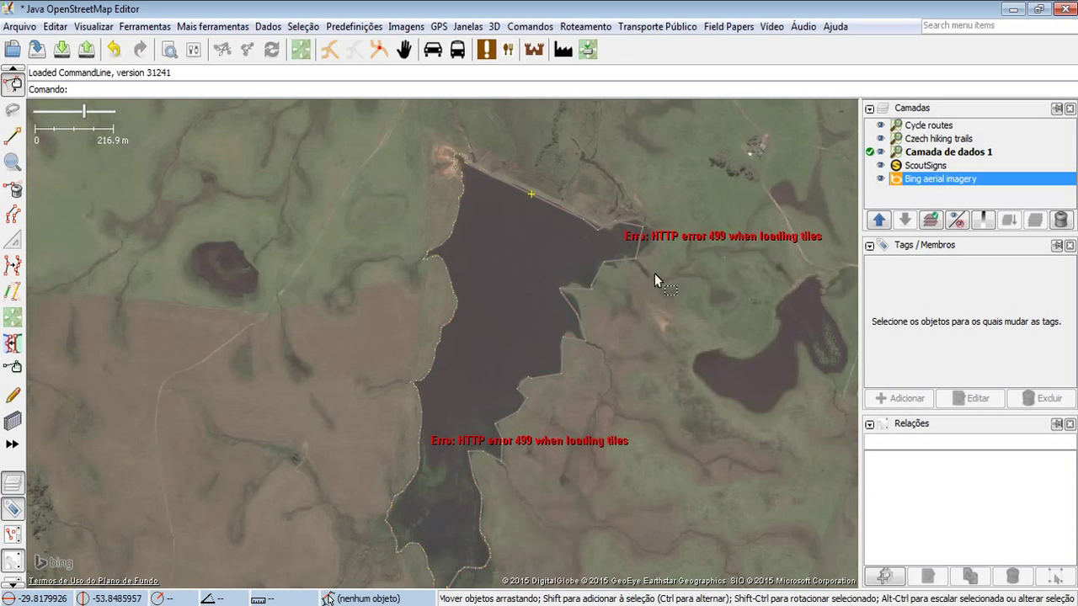
# Step: Tag the finished lake outline beside the dam with landuse=reservoir and deselect it
pyautogui.click(560, 208)
pyautogui.click(677, 305)
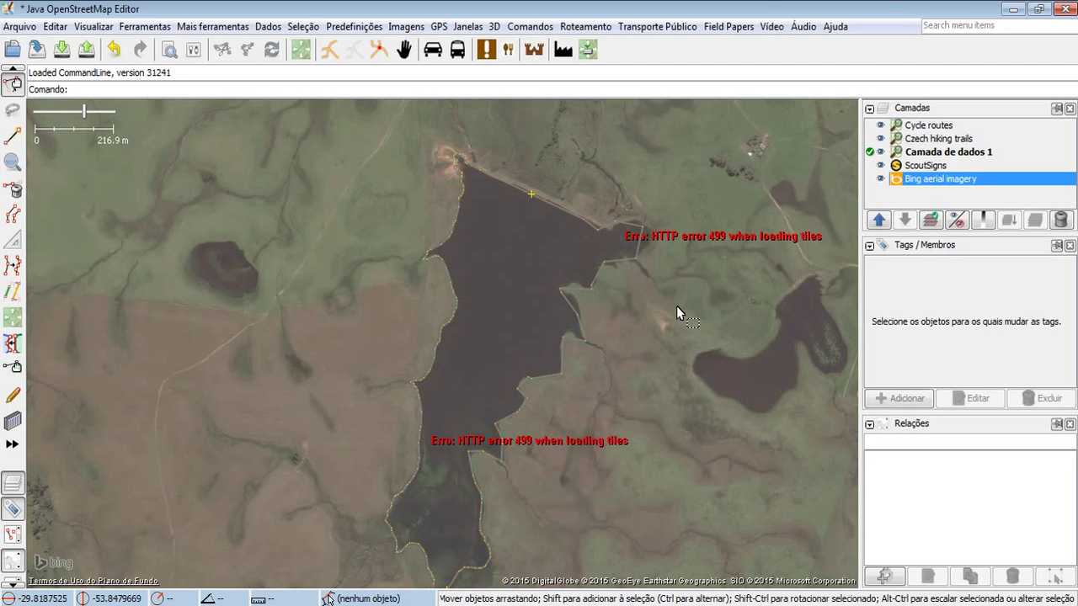
pyautogui.click(558, 202)
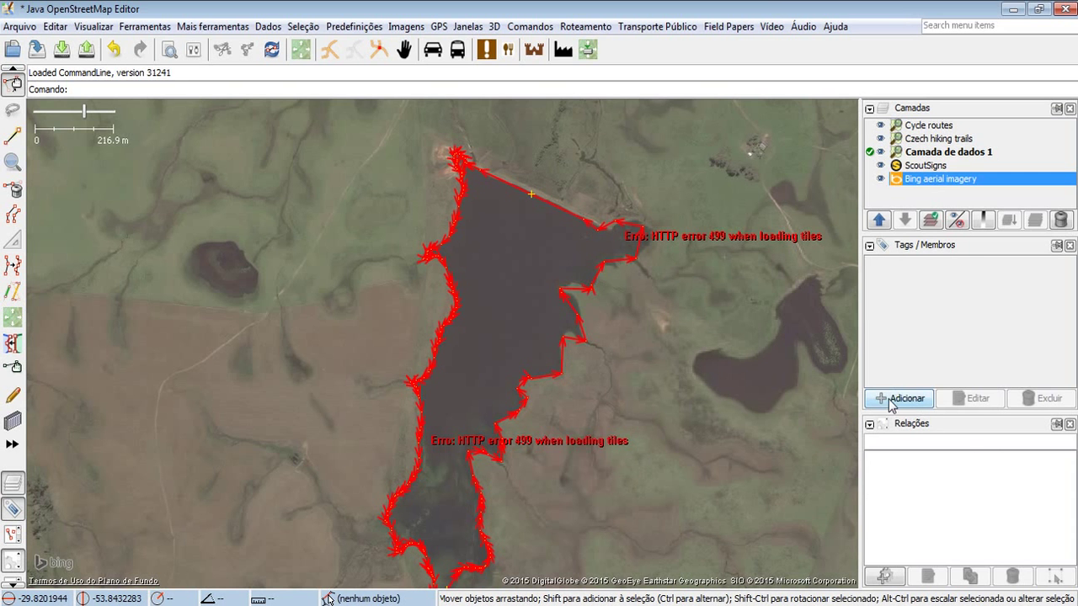
pyautogui.click(890, 400)
pyautogui.press('Tab')
pyautogui.press('Return')
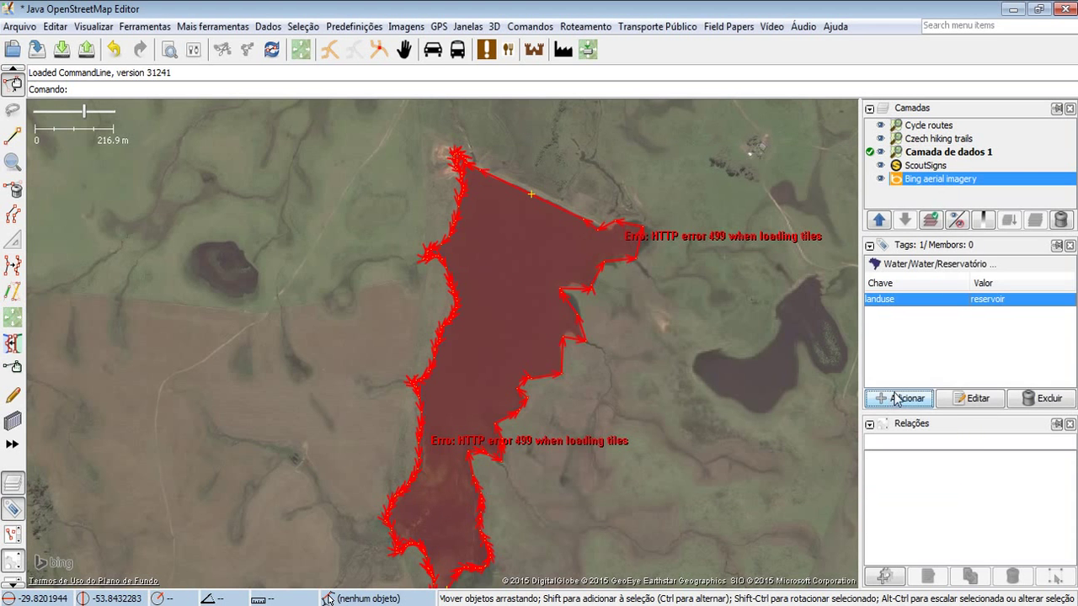
pyautogui.click(771, 358)
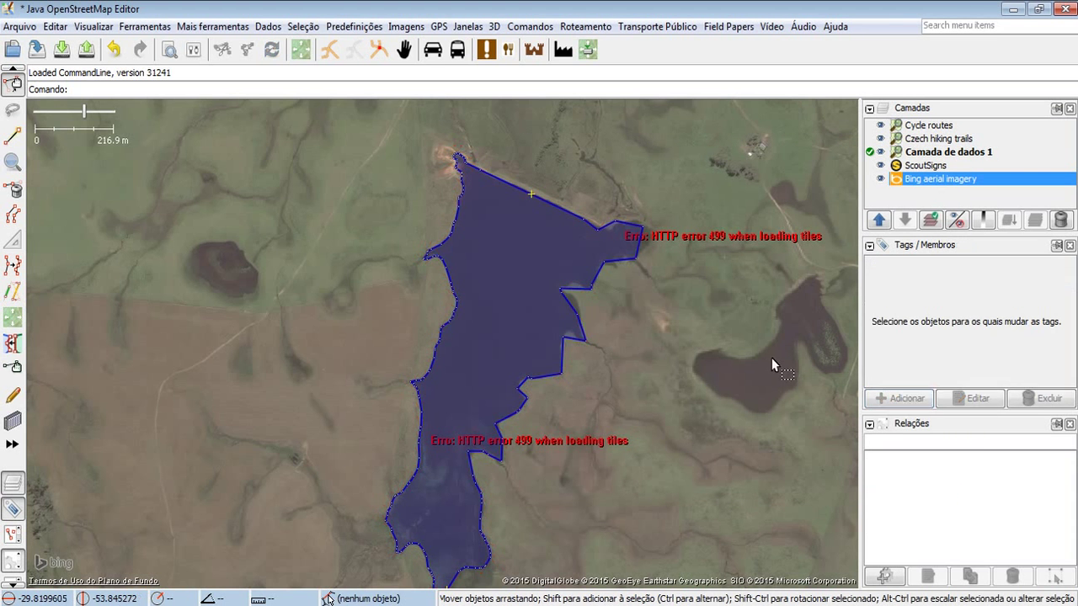
pyautogui.click(601, 282)
pyautogui.click(670, 354)
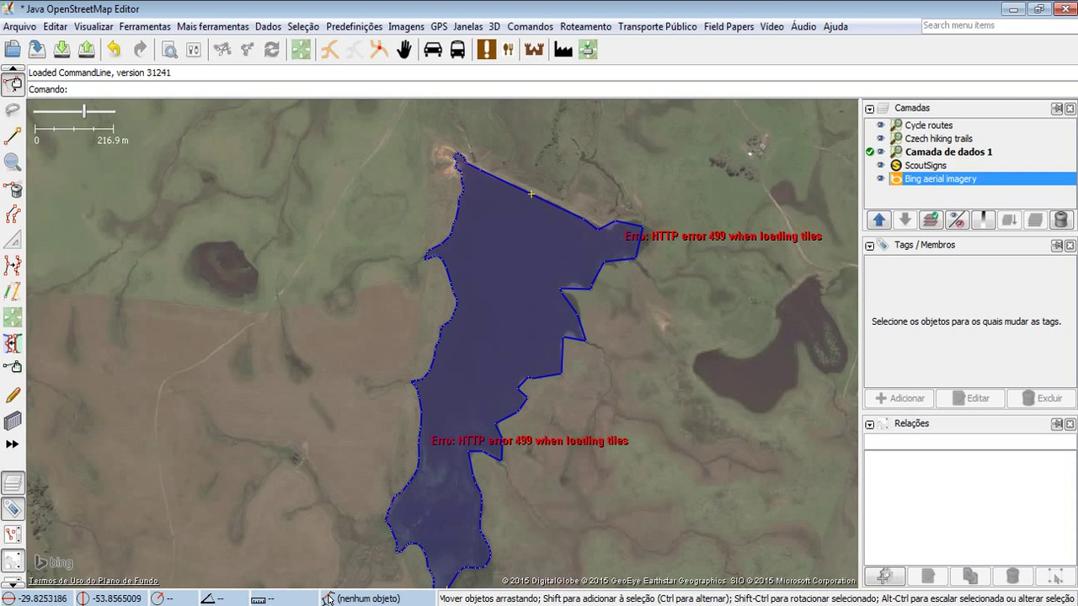
pyautogui.click(1013, 8)
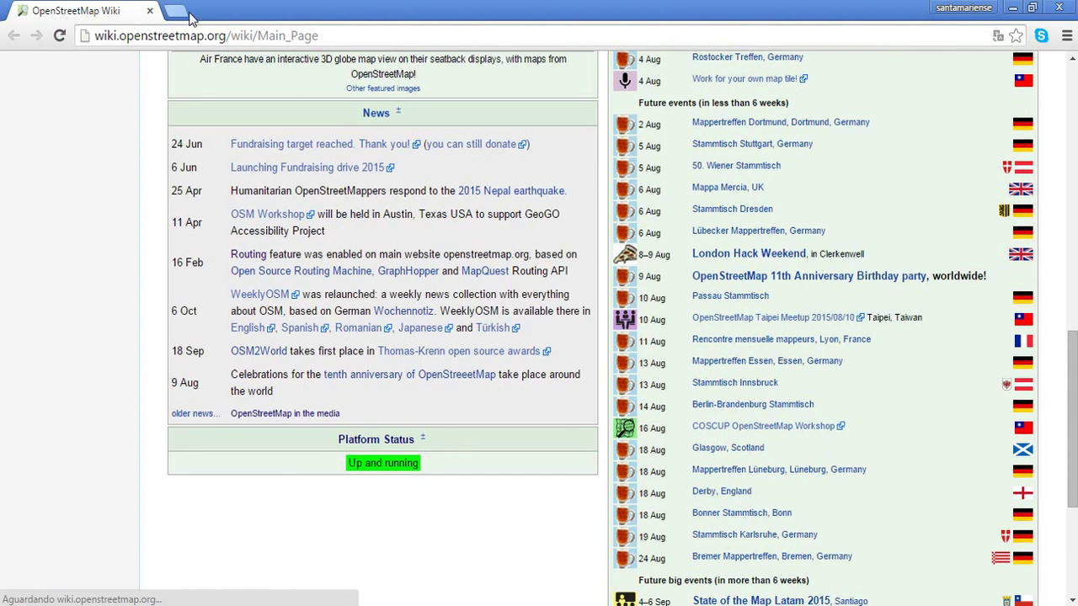
pyautogui.click(175, 11)
pyautogui.write('www.openstreetmap.org')
pyautogui.press('Return')
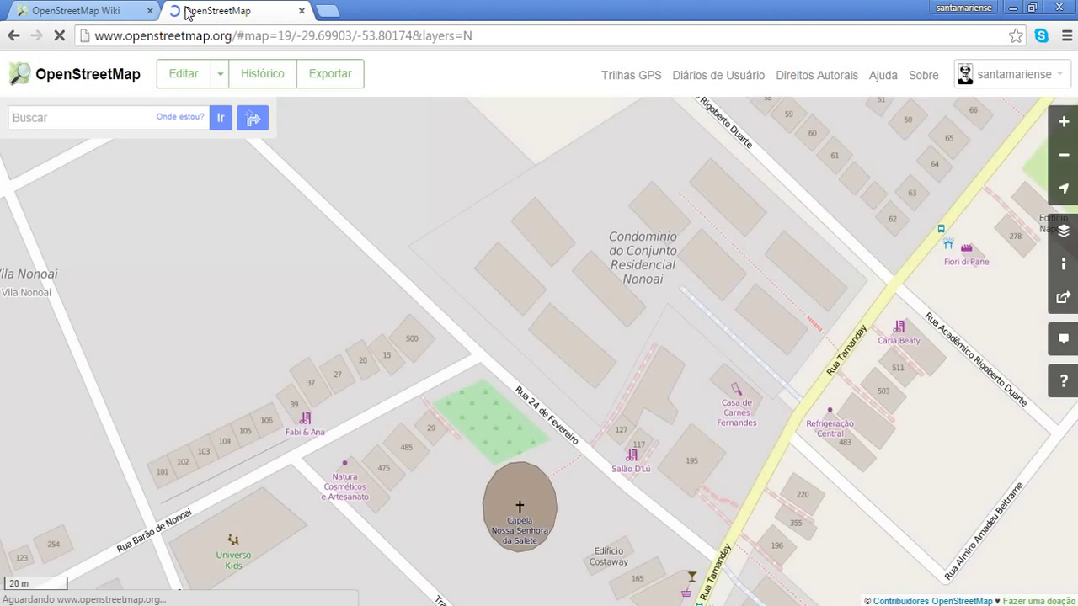
# Step: Locate the Açude Pozzobon reservoir on the OpenStreetMap map
pyautogui.scroll(-4, 455, 318)
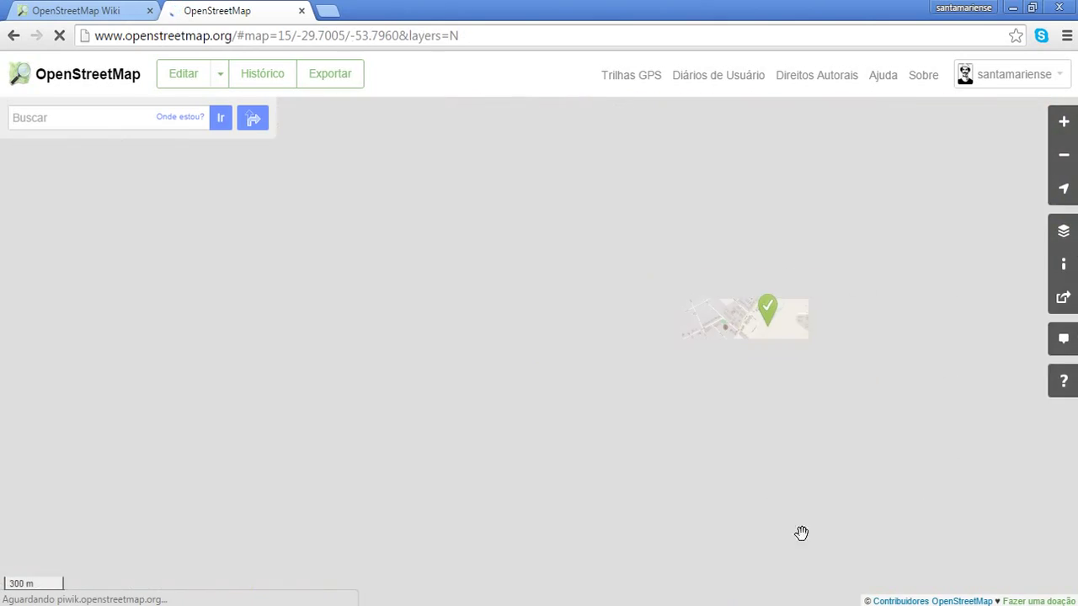
pyautogui.moveTo(914, 466); pyautogui.dragTo(662, 382)
pyautogui.scroll(-2, 662, 382)
pyautogui.moveTo(748, 394); pyautogui.dragTo(472, 295)
pyautogui.moveTo(674, 361); pyautogui.dragTo(474, 311)
pyautogui.scroll(3, 639, 333)
pyautogui.moveTo(550, 295); pyautogui.dragTo(599, 339)
pyautogui.moveTo(549, 267); pyautogui.dragTo(580, 222)
pyautogui.moveTo(682, 357); pyautogui.dragTo(671, 320)
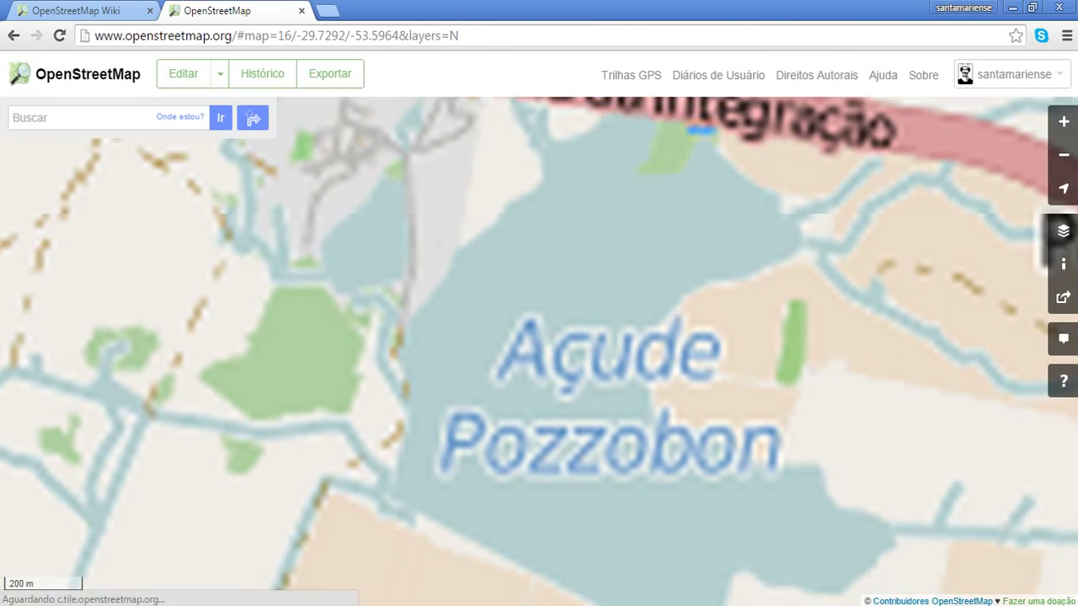
# Step: Query the map features at Açude Pozzobon's northwestern shore and open the nearby Açude Pozzobon element
pyautogui.click(1063, 380)
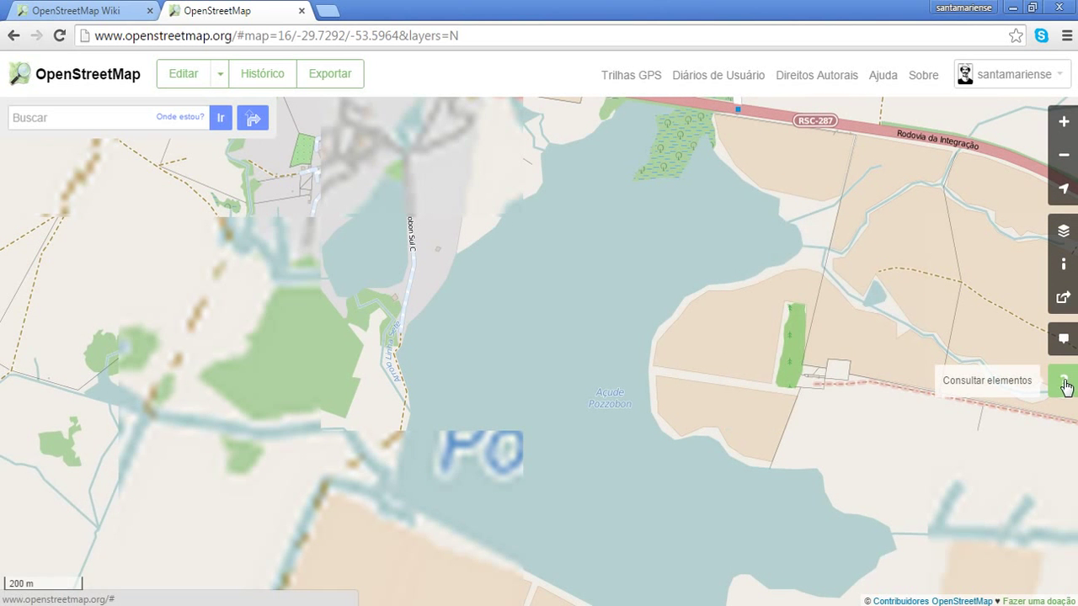
pyautogui.click(538, 199)
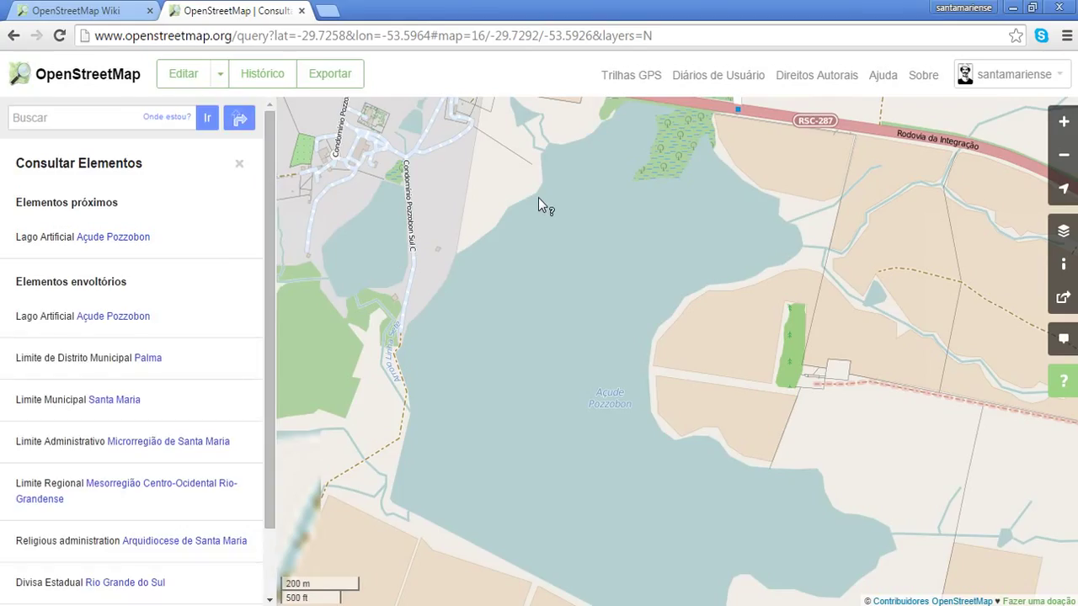
pyautogui.click(118, 242)
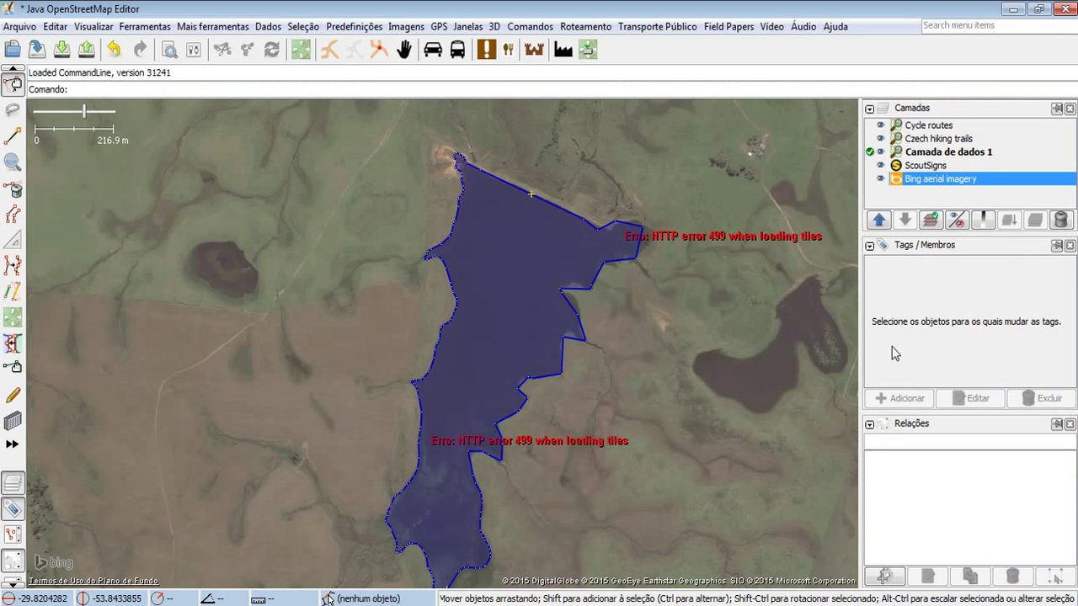
# Step: Back in JOSM, delete the large lake's landuse tag, add landuse=reservoir again, and deselect the lake
pyautogui.click(582, 289)
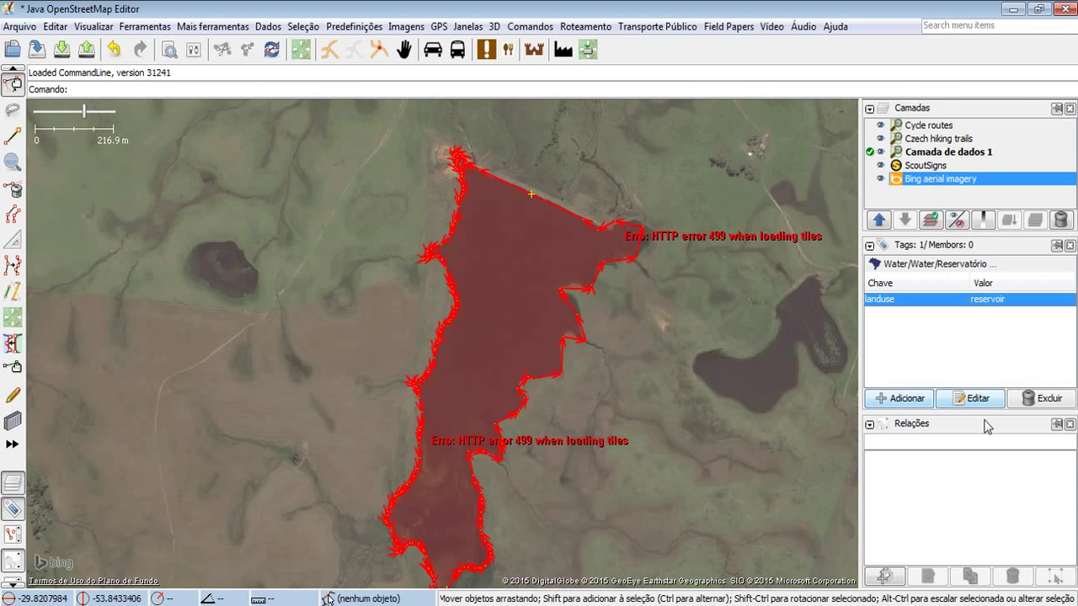
pyautogui.click(1047, 399)
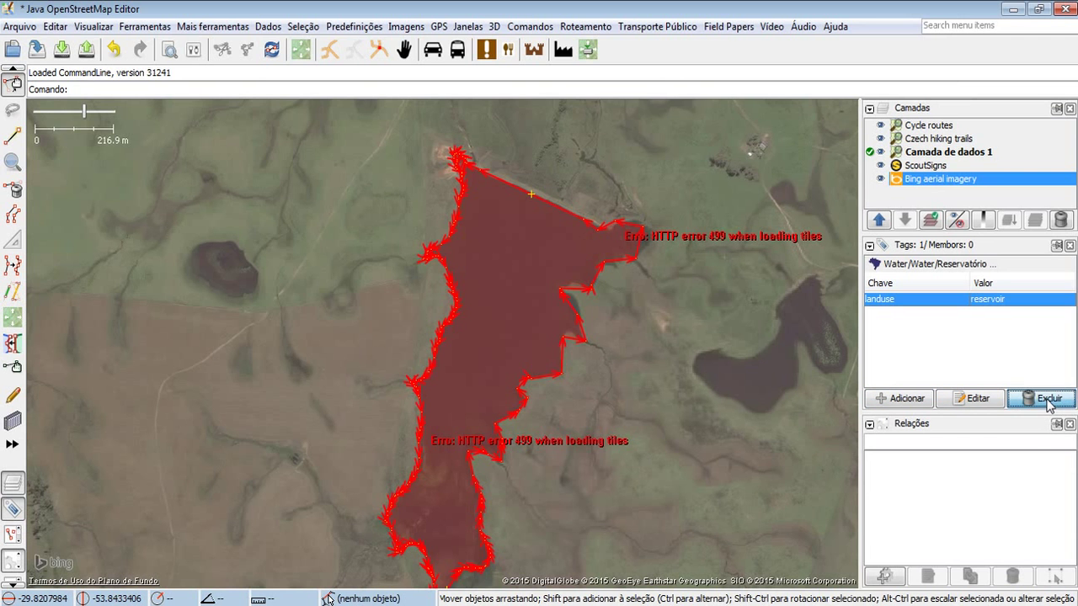
pyautogui.click(903, 398)
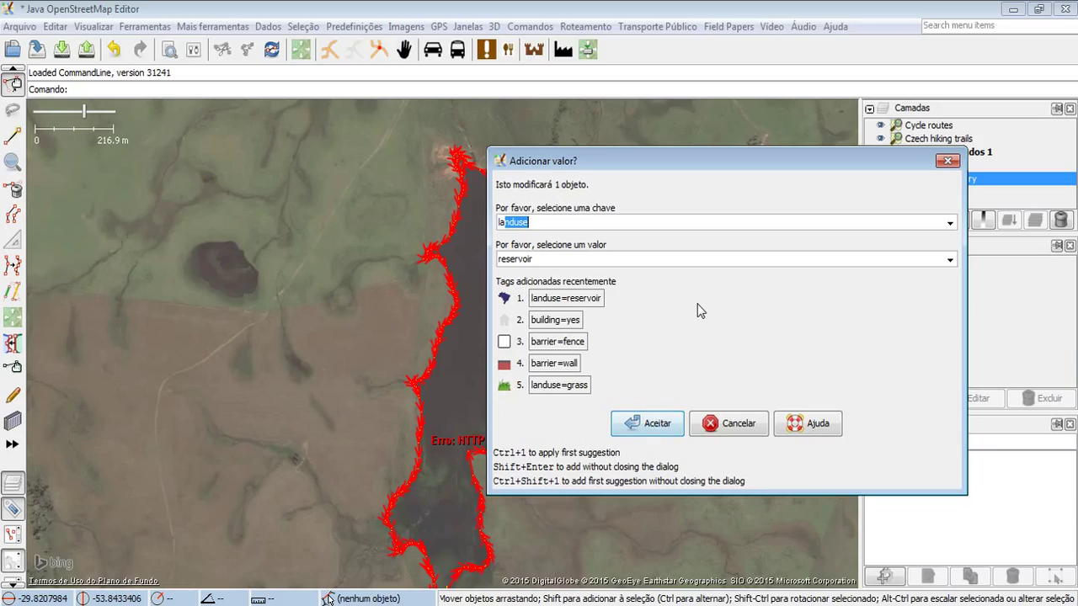
pyautogui.press('Tab')
pyautogui.write('res')
pyautogui.press('Return')
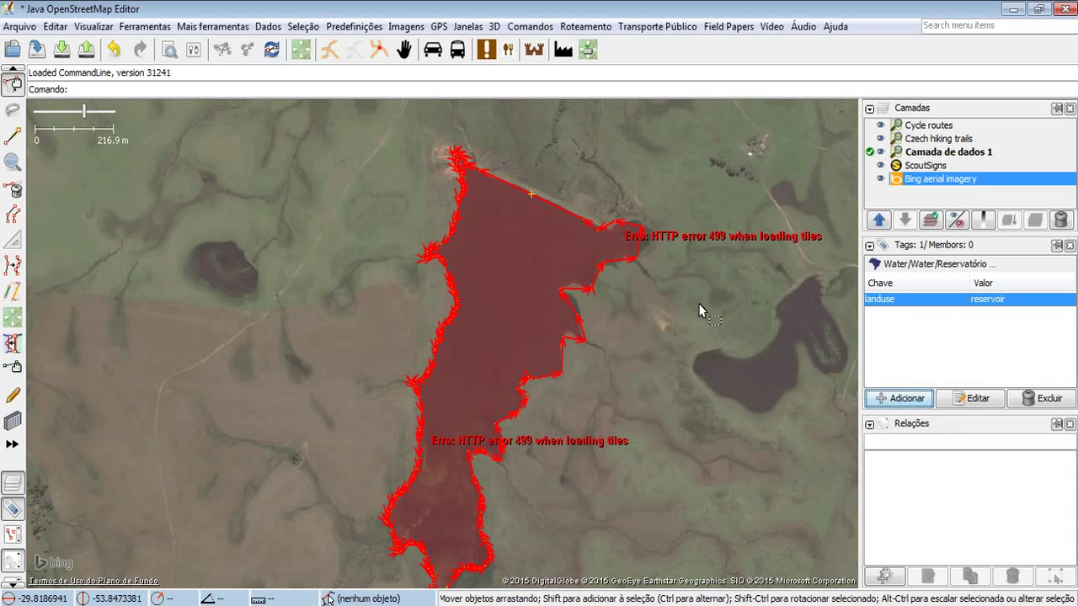
pyautogui.click(596, 368)
# Step: Trace the smaller curved lake to the east as a closed outline with FastDraw, finish the way, and deselect it
pyautogui.moveTo(748, 331); pyautogui.dragTo(621, 387)
pyautogui.moveTo(637, 337); pyautogui.dragTo(476, 289)
pyautogui.moveTo(534, 247); pyautogui.dragTo(488, 285)
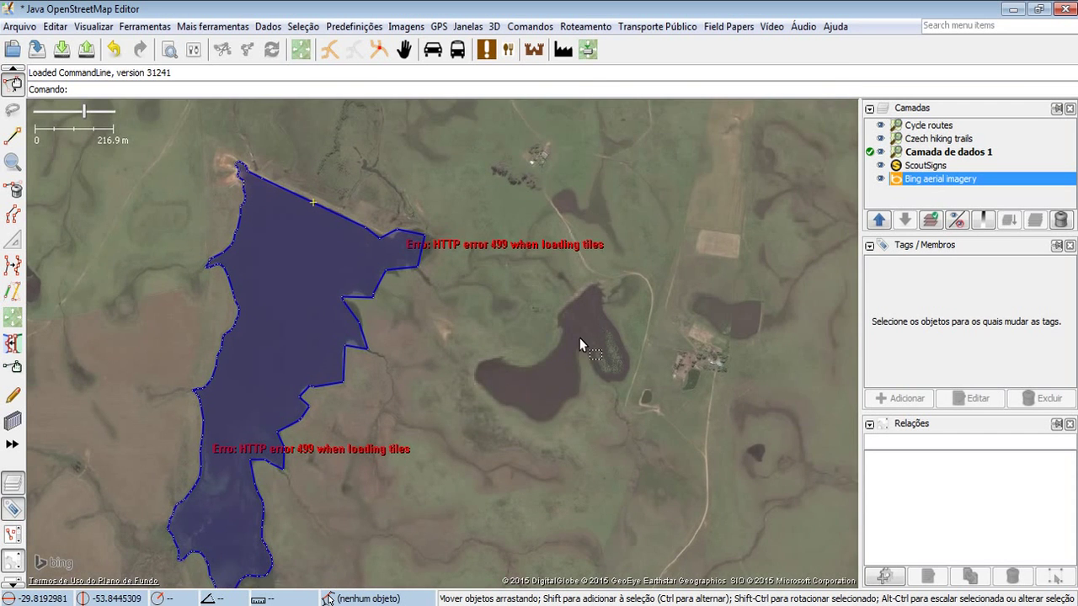
pyautogui.scroll(2, 584, 332)
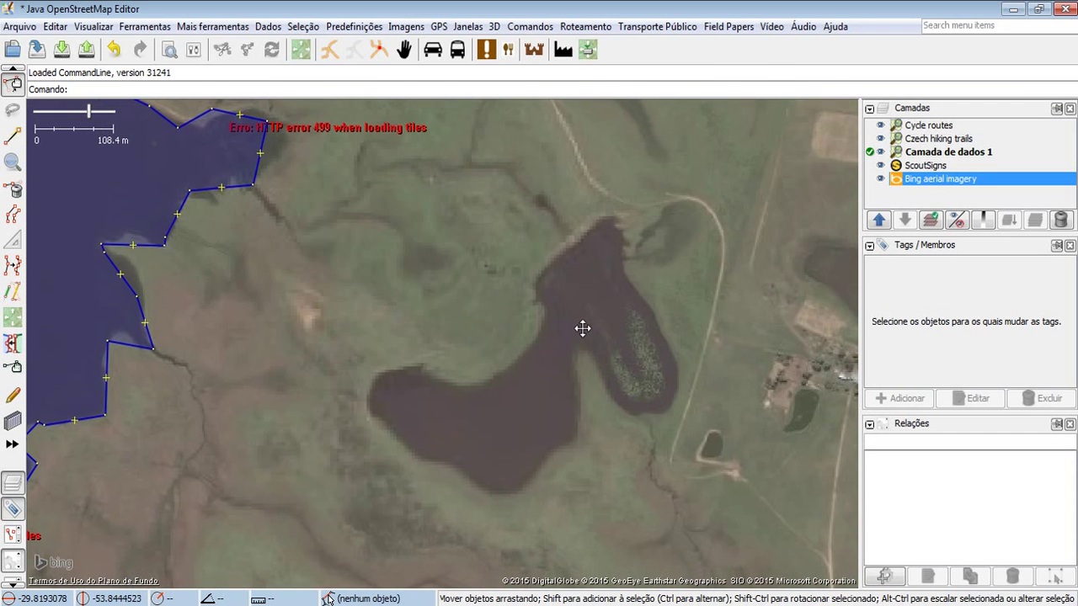
pyautogui.click(15, 397)
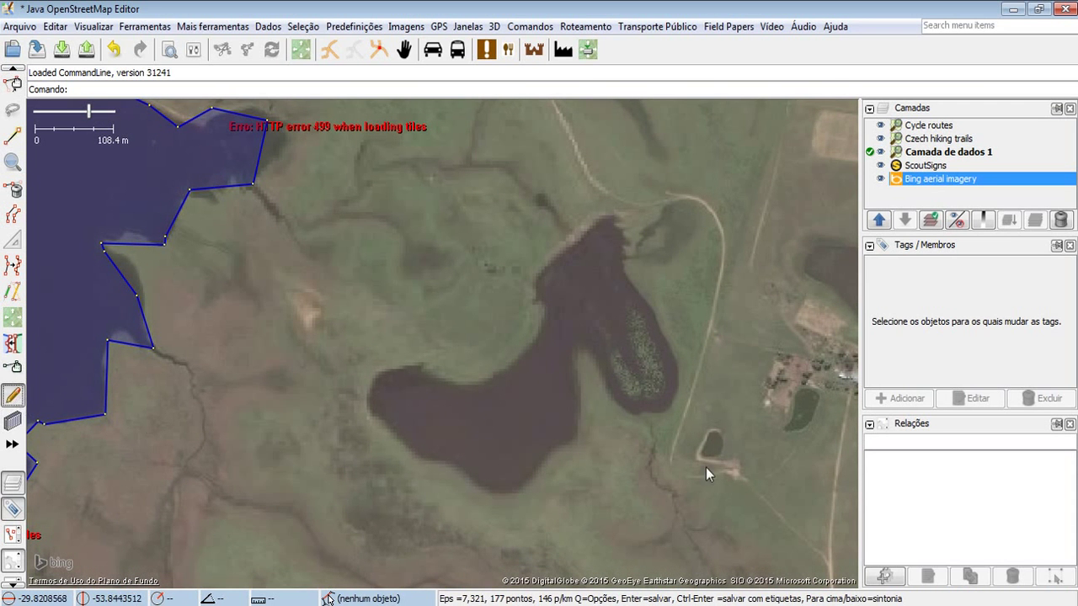
pyautogui.moveTo(676, 364)
pyautogui.mouseDown()
pyautogui.moveTo(609, 224)
pyautogui.moveTo(571, 241)
pyautogui.moveTo(539, 284)
pyautogui.moveTo(536, 333)
pyautogui.moveTo(469, 375)
pyautogui.moveTo(389, 371)
pyautogui.moveTo(387, 423)
pyautogui.moveTo(442, 465)
pyautogui.moveTo(503, 488)
pyautogui.moveTo(558, 449)
pyautogui.moveTo(583, 348)
pyautogui.moveTo(620, 401)
pyautogui.moveTo(647, 413)
pyautogui.moveTo(666, 399)
pyautogui.moveTo(677, 368)
pyautogui.mouseUp()
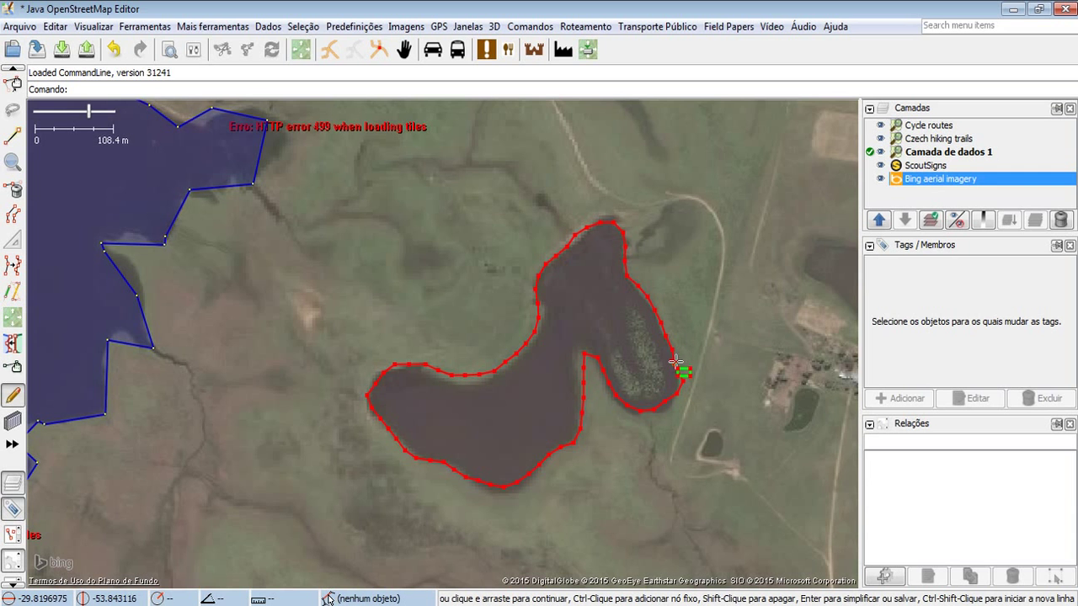
pyautogui.scroll(2, 681, 385)
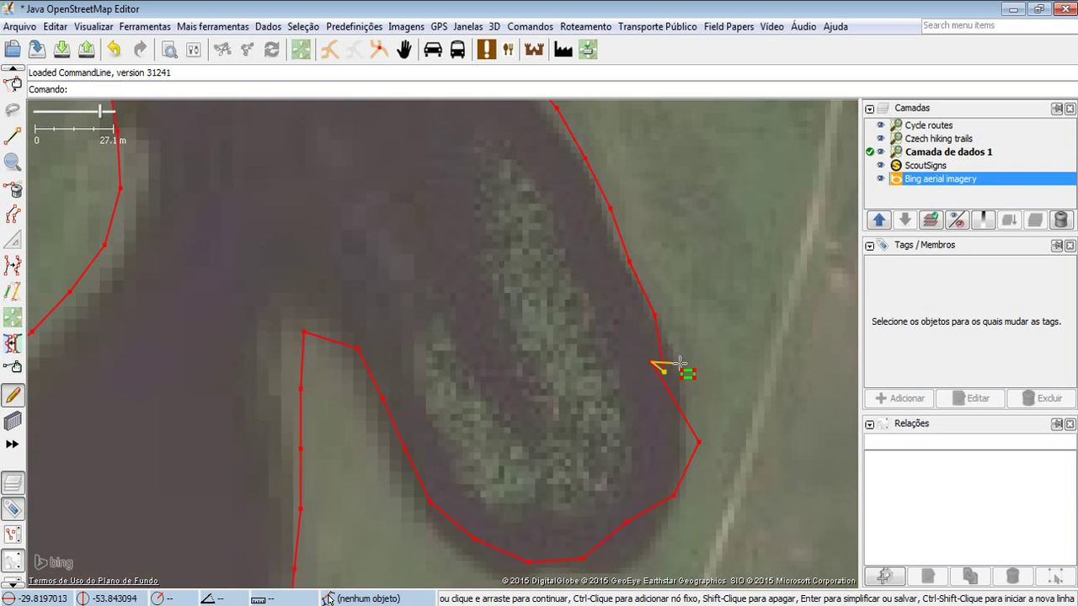
pyautogui.press('Return')
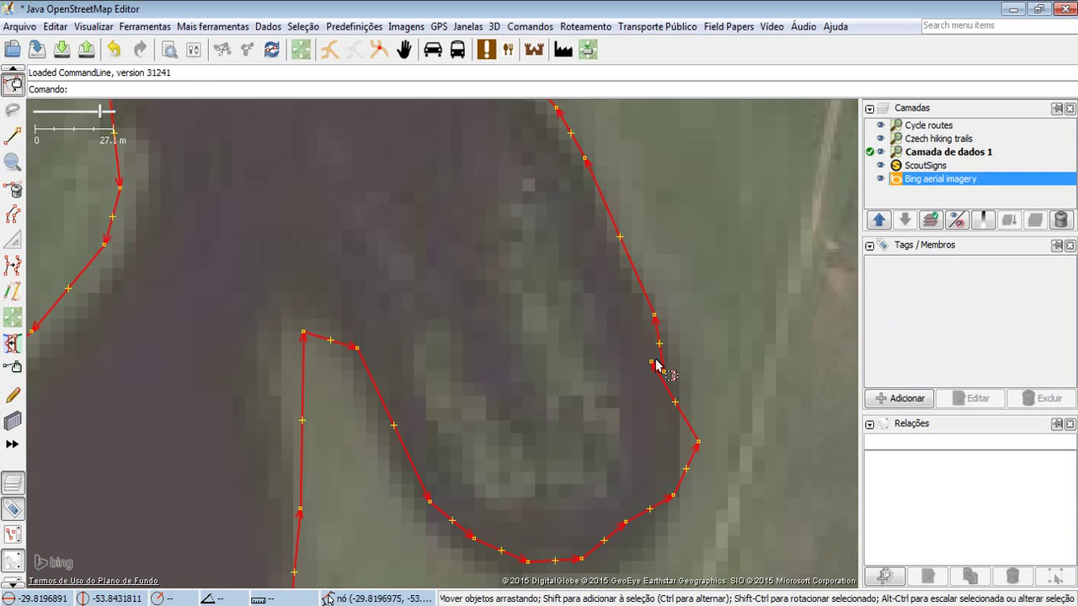
pyautogui.click(799, 444)
pyautogui.scroll(-3, 645, 361)
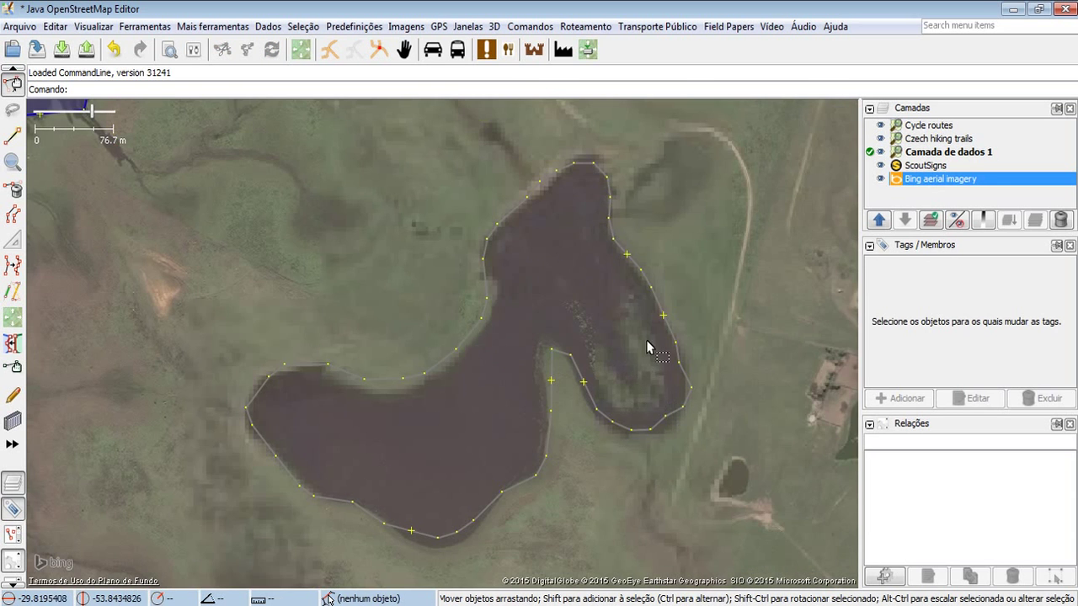
# Step: Copy the large reservoir's landuse=reservoir tag and paste it onto the smaller lake's outline
pyautogui.click(476, 324)
pyautogui.moveTo(392, 226); pyautogui.dragTo(709, 295)
pyautogui.scroll(-2, 709, 295)
pyautogui.moveTo(647, 313); pyautogui.dragTo(552, 288)
pyautogui.moveTo(411, 188); pyautogui.dragTo(609, 290)
pyautogui.click(563, 238)
pyautogui.moveTo(682, 366); pyautogui.dragTo(351, 296)
pyautogui.moveTo(565, 354); pyautogui.dragTo(514, 259)
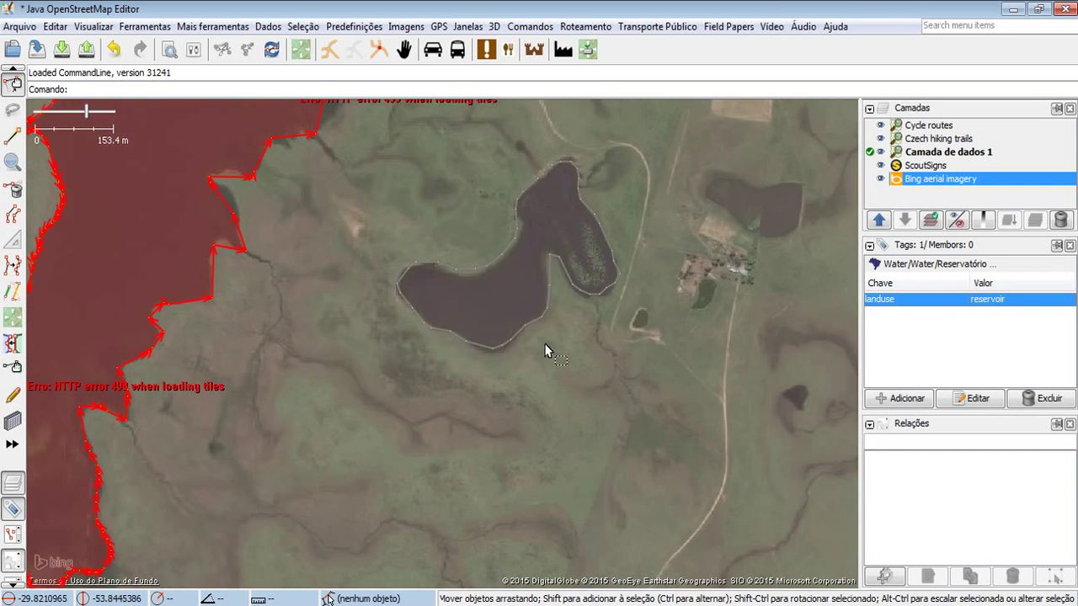
pyautogui.click(574, 363)
pyautogui.click(582, 376)
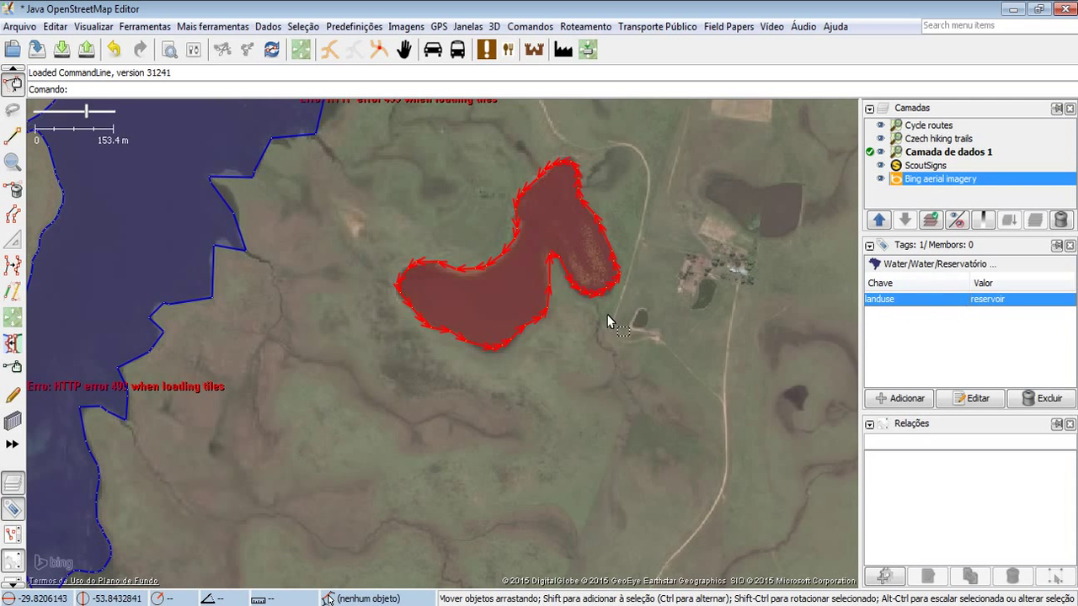
# Step: Reselect the smaller lake to inspect its pasted tags, and deselect it
pyautogui.click(632, 251)
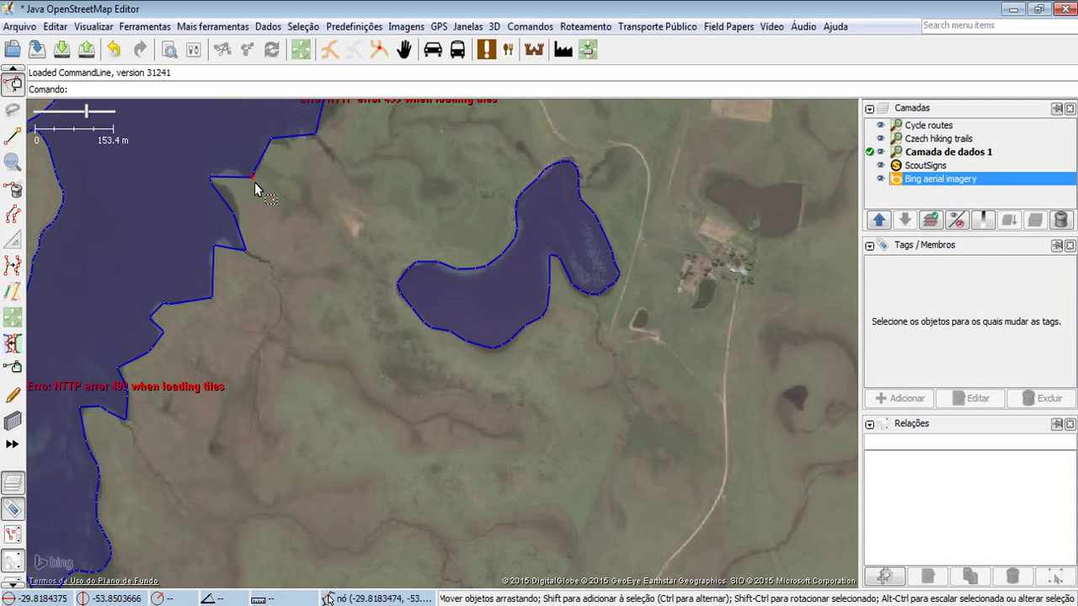
pyautogui.click(576, 247)
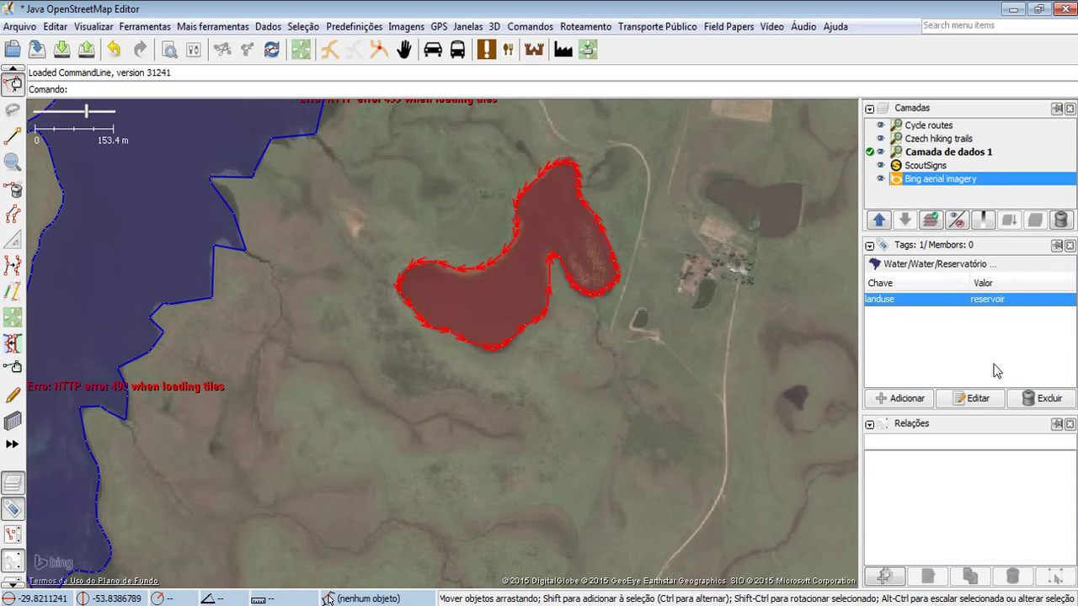
pyautogui.click(526, 371)
# Step: Copy the large reservoir, paste it near the lake farther east, and shift the copy over that lake, accepting the move
pyautogui.scroll(-3, 526, 374)
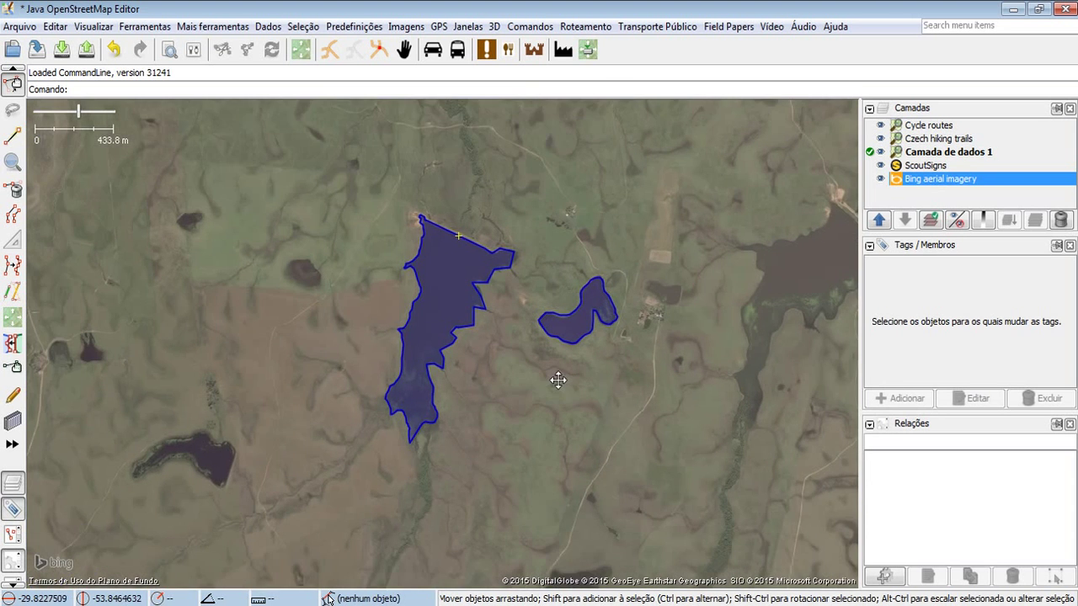
pyautogui.moveTo(559, 386); pyautogui.dragTo(450, 401)
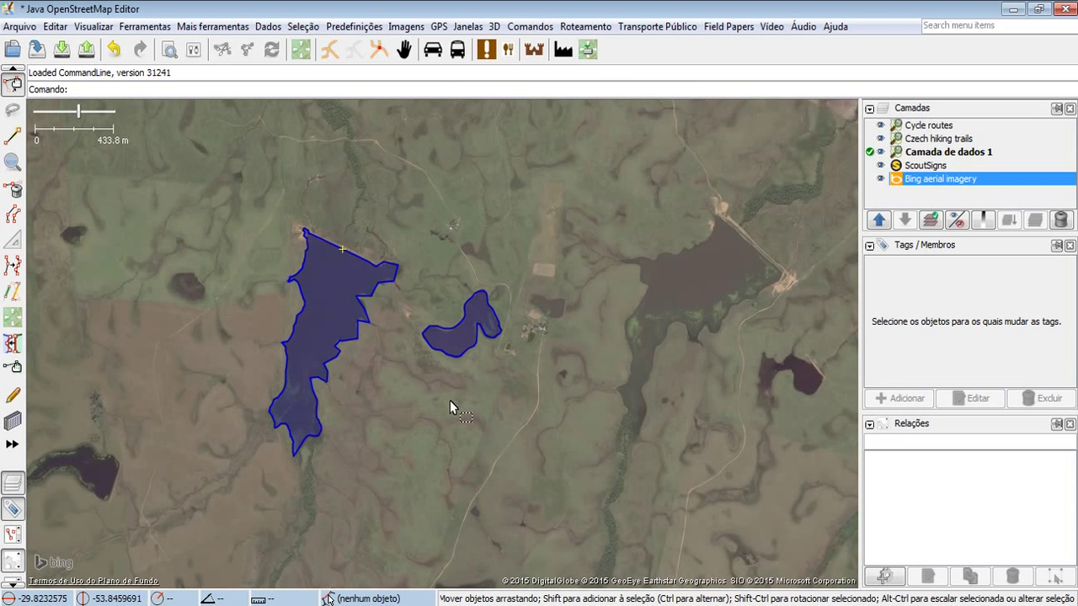
pyautogui.click(345, 256)
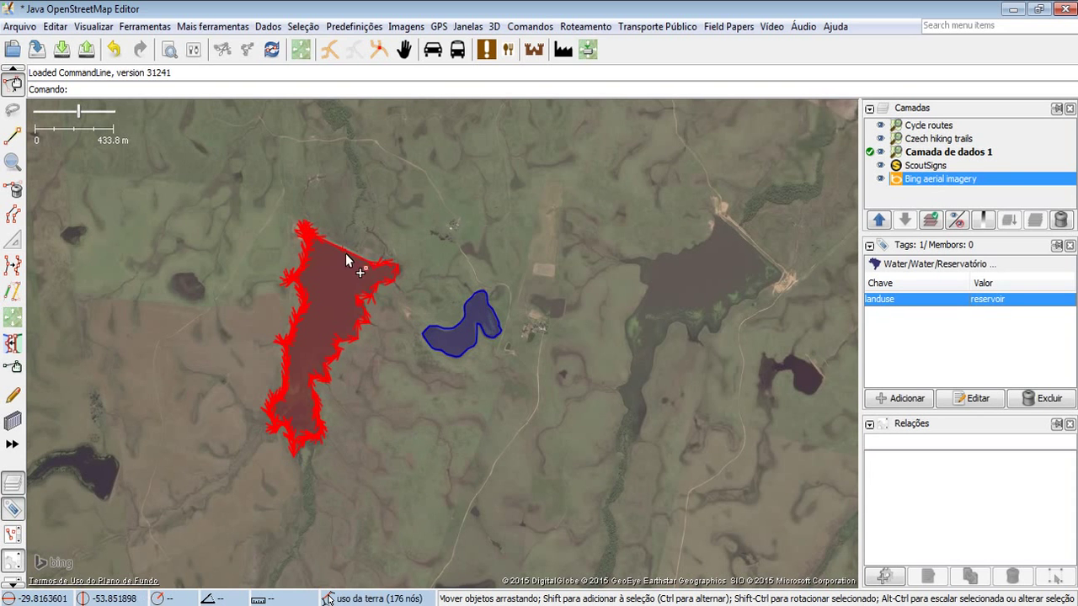
pyautogui.moveTo(562, 286); pyautogui.dragTo(490, 297)
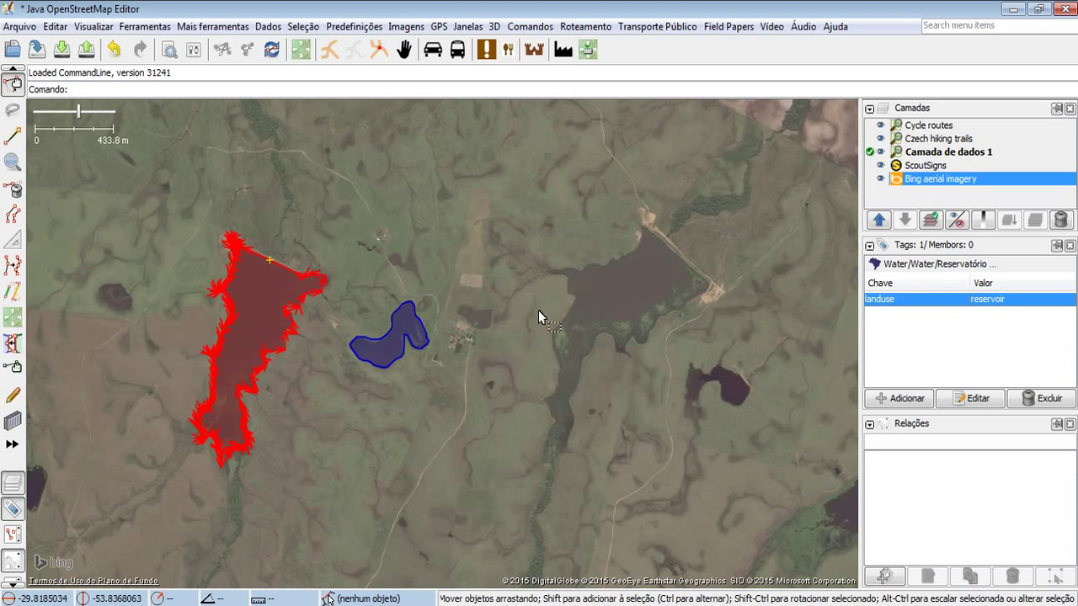
pyautogui.click(413, 310)
pyautogui.click(433, 251)
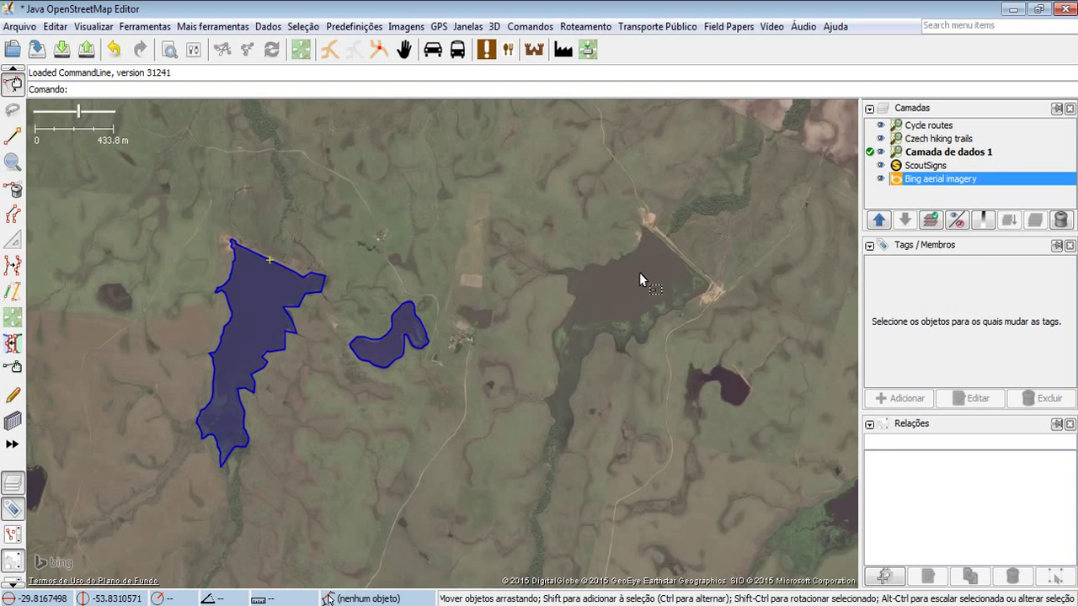
pyautogui.hotkey('ctrl', 'v')
pyautogui.moveTo(659, 192); pyautogui.dragTo(617, 250)
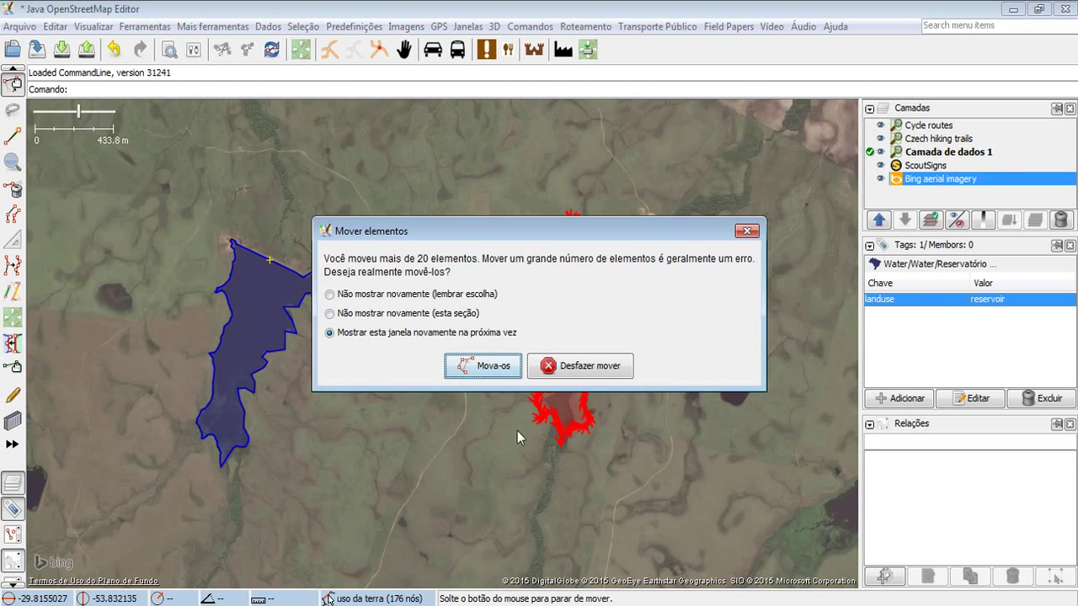
pyautogui.click(499, 369)
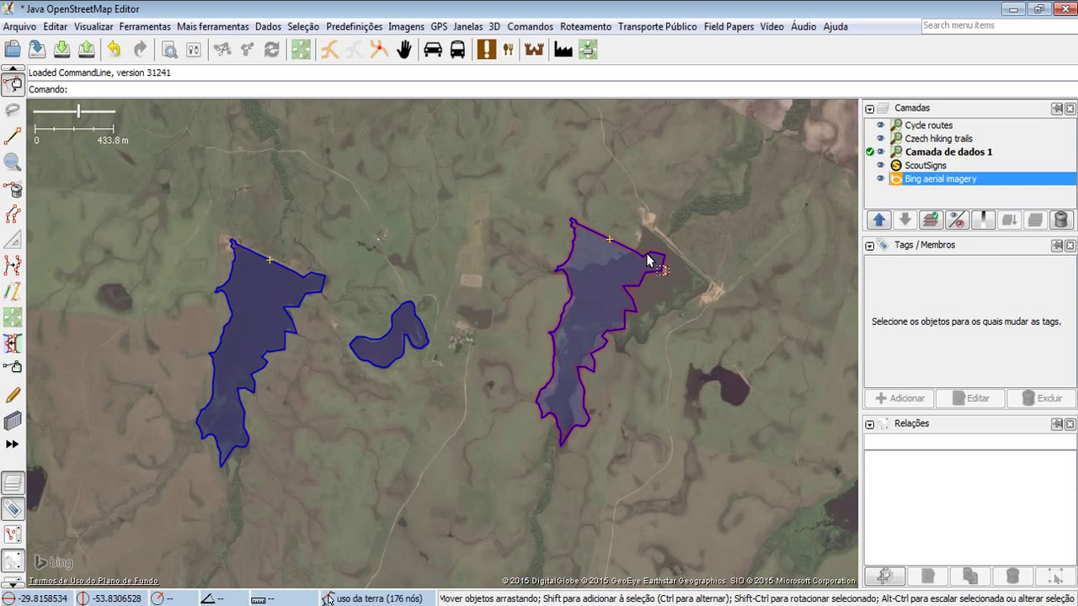
pyautogui.moveTo(661, 345); pyautogui.dragTo(645, 379)
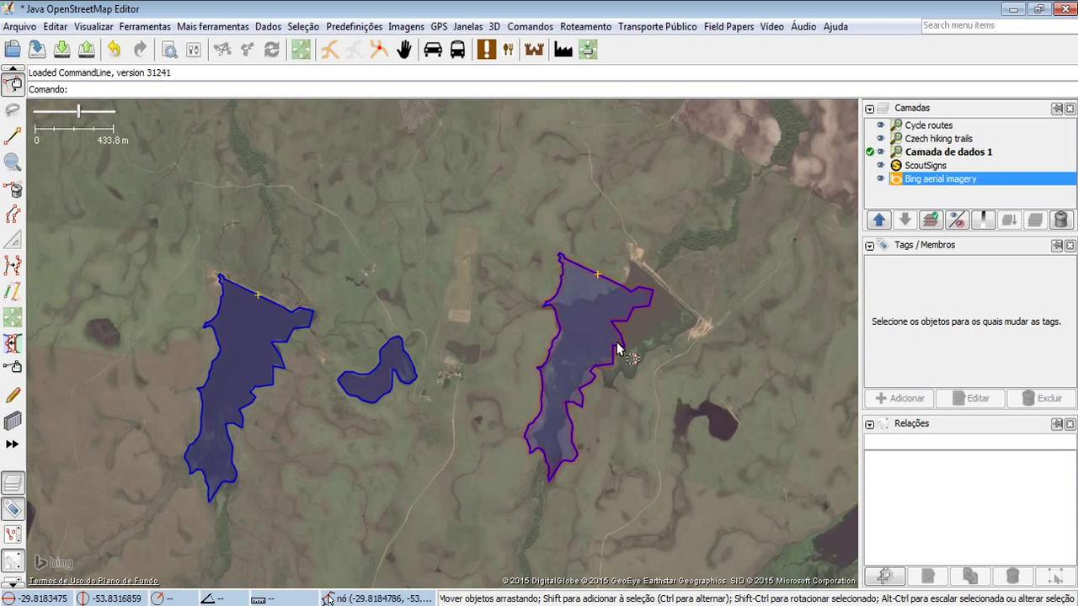
# Step: Delete the pasted reservoir copy lying over the lake farther east
pyautogui.scroll(1, 670, 337)
pyautogui.scroll(-1, 621, 335)
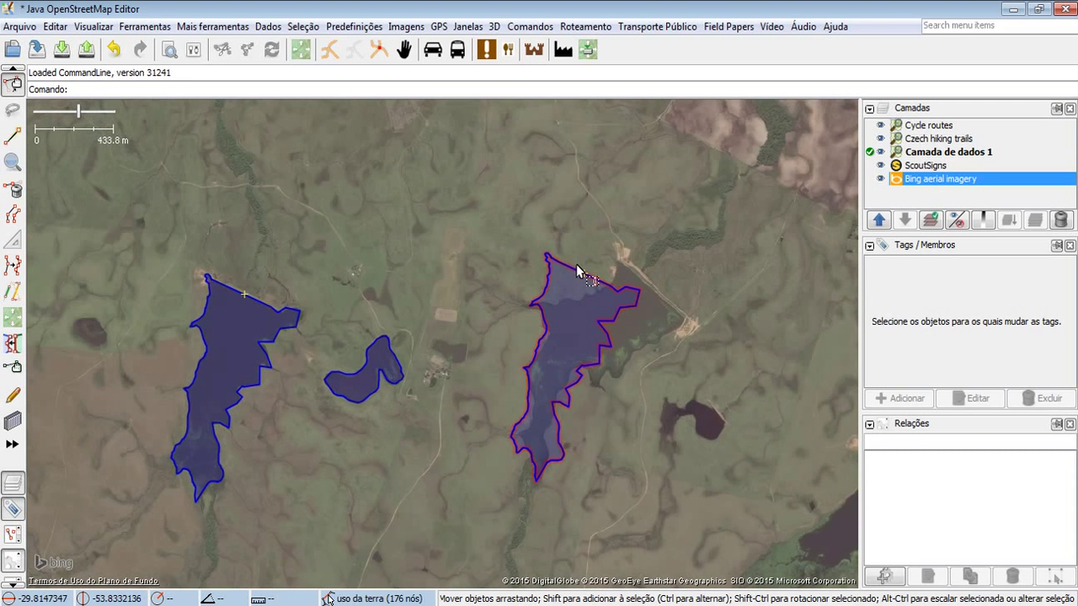
pyautogui.click(581, 271)
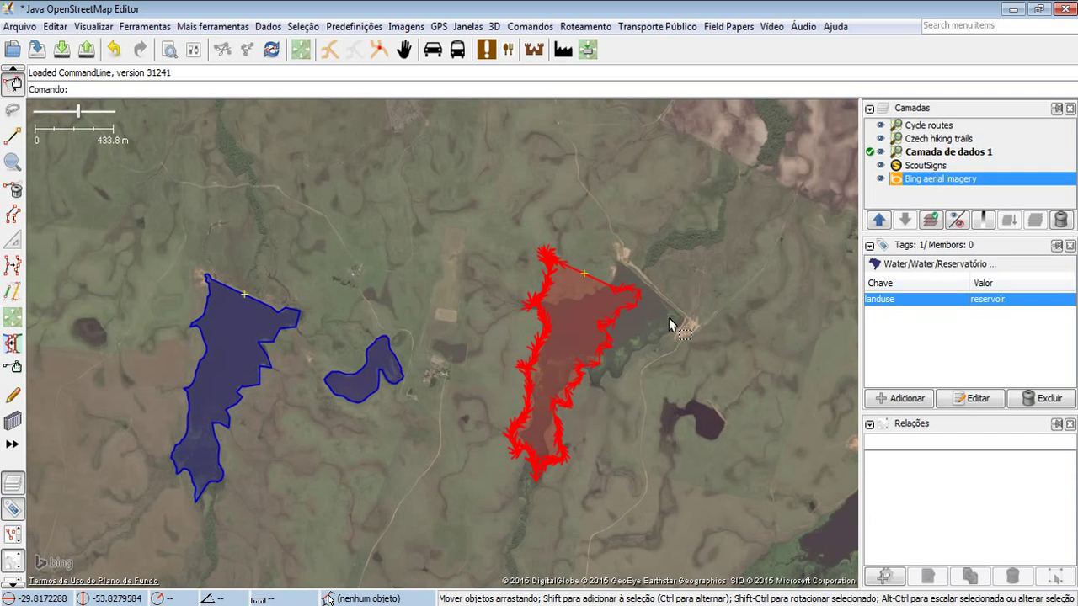
pyautogui.press('Delete')
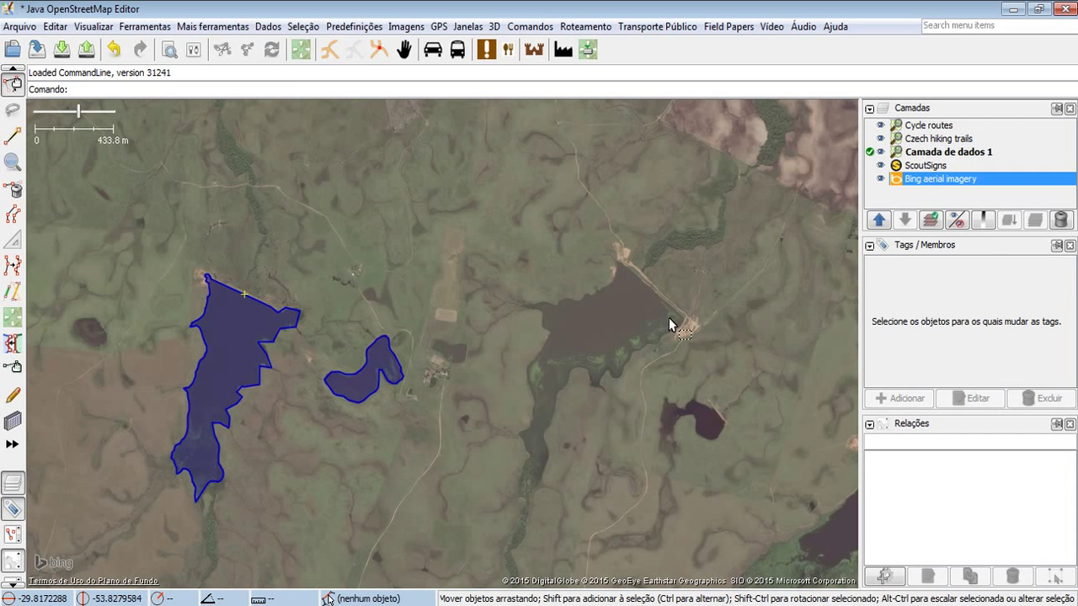
# Step: Search the aerial imagery northeast of the lakes for a housing complex with long rows of attached houses
pyautogui.moveTo(669, 270); pyautogui.dragTo(634, 308)
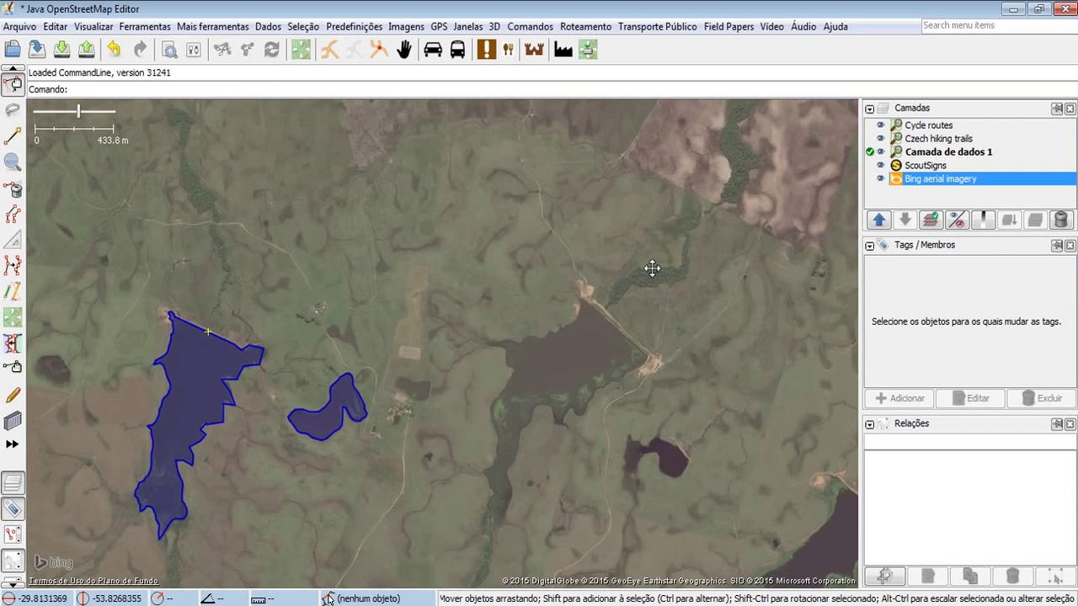
pyautogui.moveTo(658, 271); pyautogui.dragTo(615, 314)
pyautogui.scroll(-3, 601, 282)
pyautogui.moveTo(628, 260); pyautogui.dragTo(497, 336)
pyautogui.scroll(-3, 590, 281)
pyautogui.moveTo(591, 281); pyautogui.dragTo(511, 392)
pyautogui.scroll(3, 512, 322)
pyautogui.moveTo(520, 298); pyautogui.dragTo(564, 351)
pyautogui.scroll(5, 563, 351)
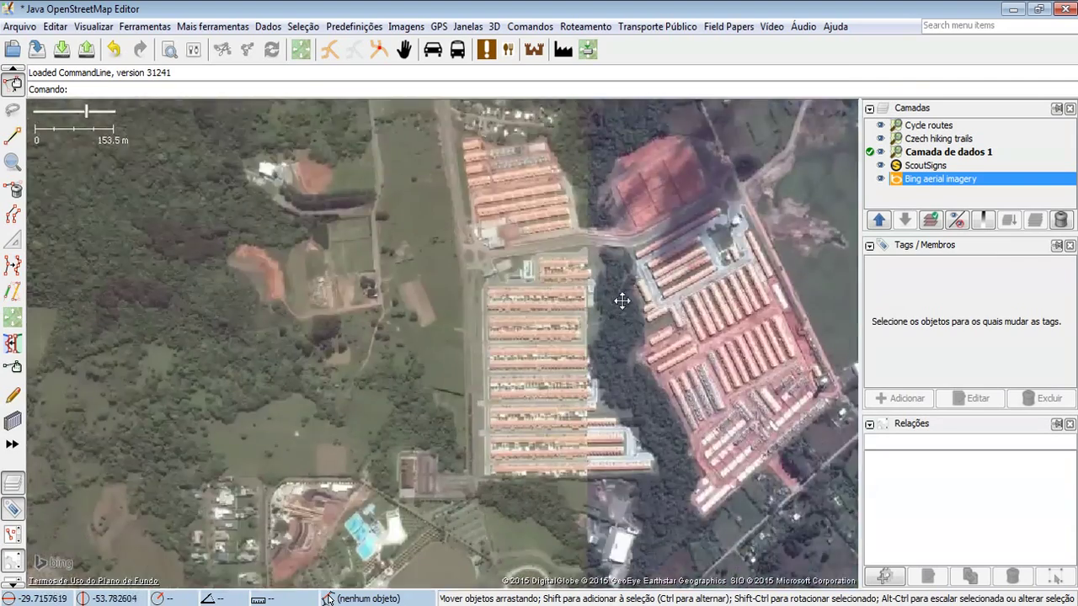
pyautogui.moveTo(623, 301); pyautogui.dragTo(635, 236)
pyautogui.moveTo(589, 323); pyautogui.dragTo(407, 313)
pyautogui.scroll(1, 548, 277)
pyautogui.moveTo(552, 273); pyautogui.dragTo(636, 386)
pyautogui.moveTo(474, 309); pyautogui.dragTo(517, 421)
pyautogui.moveTo(513, 328); pyautogui.dragTo(454, 259)
pyautogui.moveTo(569, 243); pyautogui.dragTo(517, 365)
pyautogui.scroll(3, 570, 257)
pyautogui.moveTo(599, 251); pyautogui.dragTo(554, 317)
pyautogui.moveTo(469, 334); pyautogui.dragTo(450, 305)
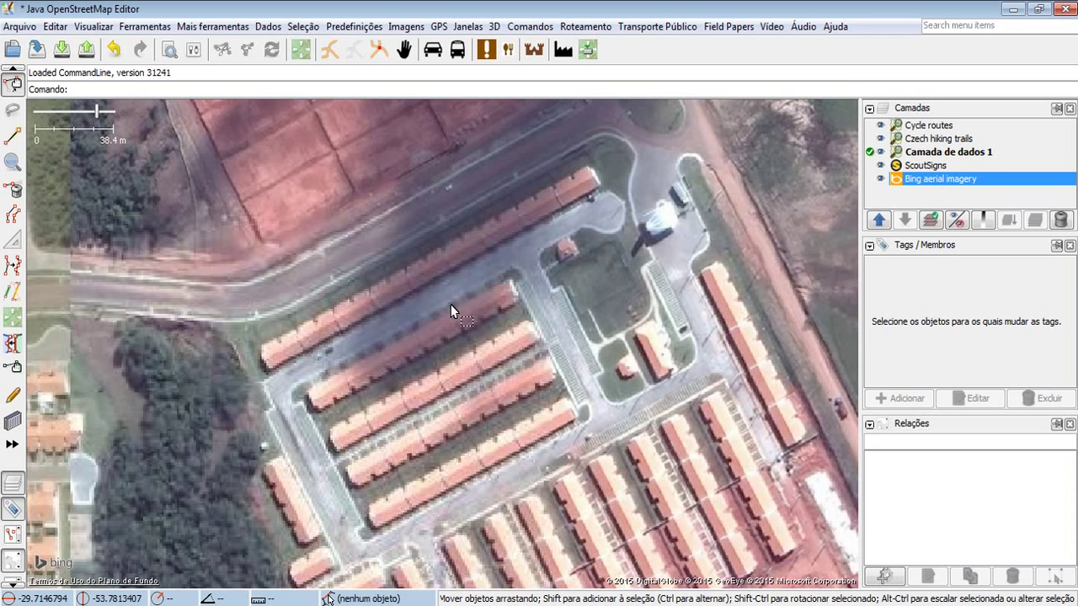
pyautogui.moveTo(425, 311); pyautogui.dragTo(447, 349)
pyautogui.scroll(1, 472, 335)
pyautogui.moveTo(585, 283); pyautogui.dragTo(501, 300)
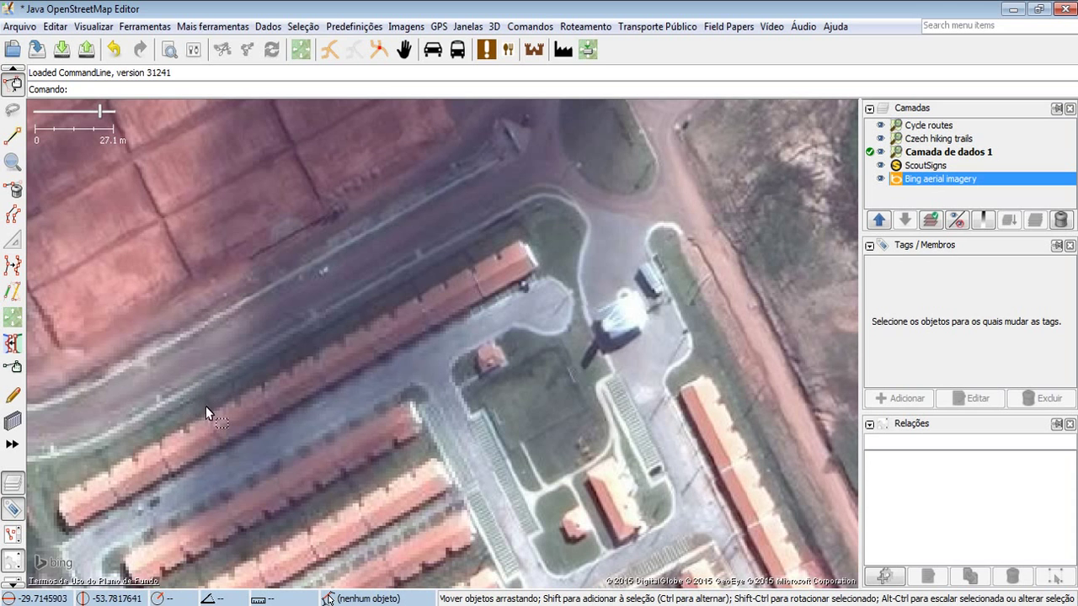
# Step: Trace the end house of the row beside the access road as a closed way, including the small notch along its rear edge
pyautogui.click(12, 136)
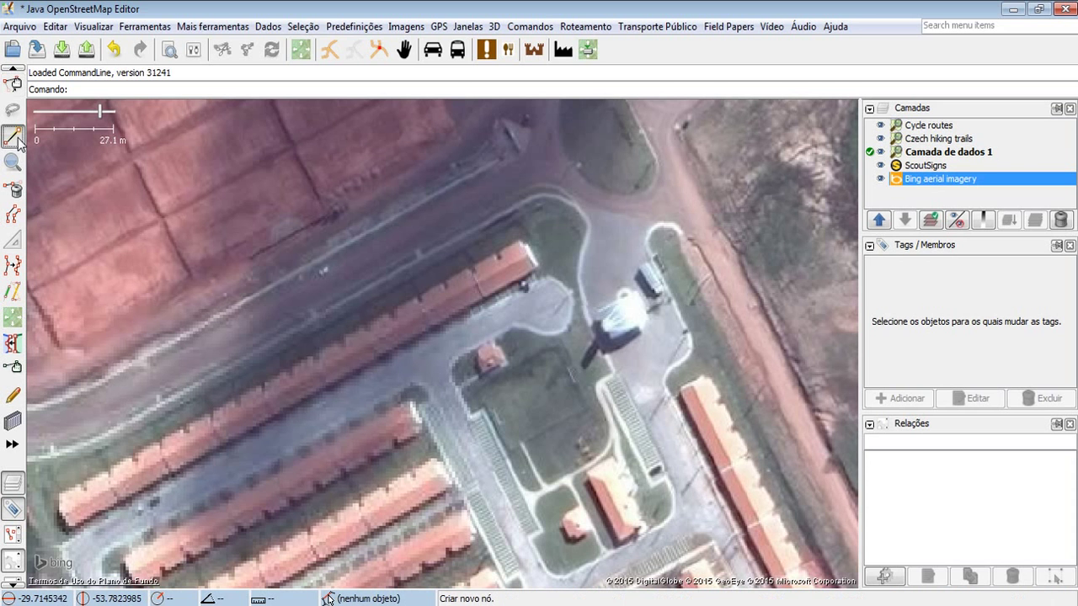
pyautogui.moveTo(544, 271); pyautogui.dragTo(575, 309)
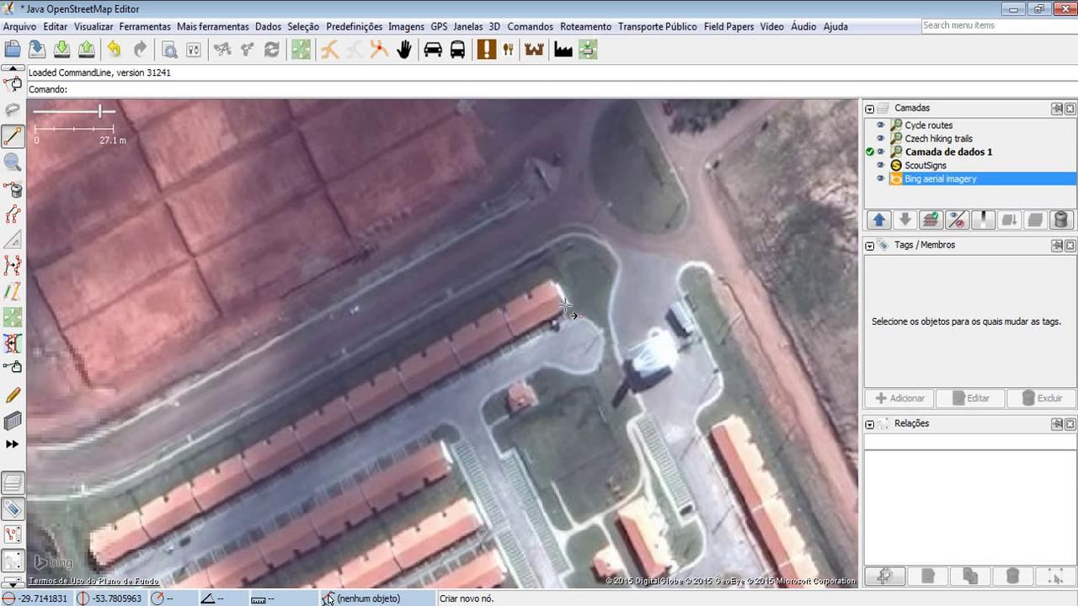
pyautogui.click(563, 304)
pyautogui.click(548, 277)
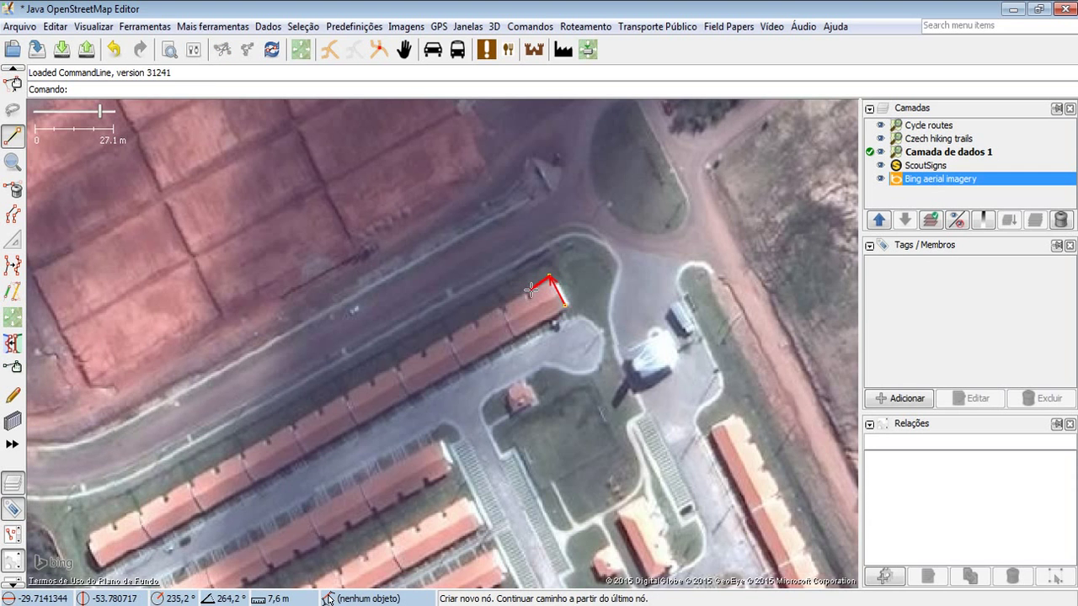
pyautogui.click(529, 289)
pyautogui.scroll(2, 530, 289)
pyautogui.moveTo(531, 282); pyautogui.dragTo(516, 275)
pyautogui.click(495, 281)
pyautogui.click(472, 294)
pyautogui.click(459, 264)
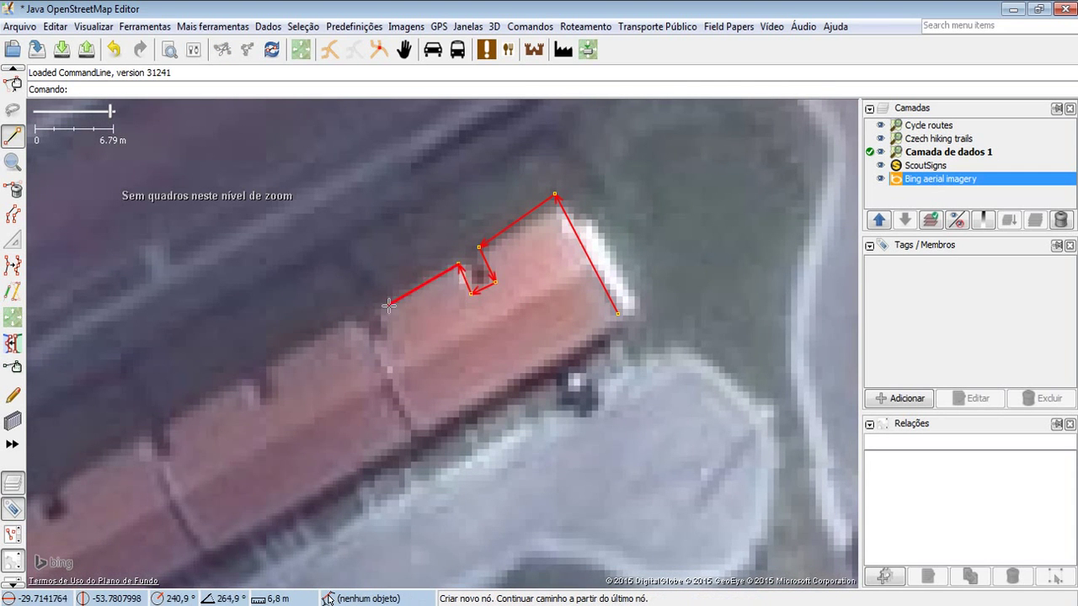
pyautogui.click(371, 317)
pyautogui.click(427, 437)
pyautogui.click(618, 314)
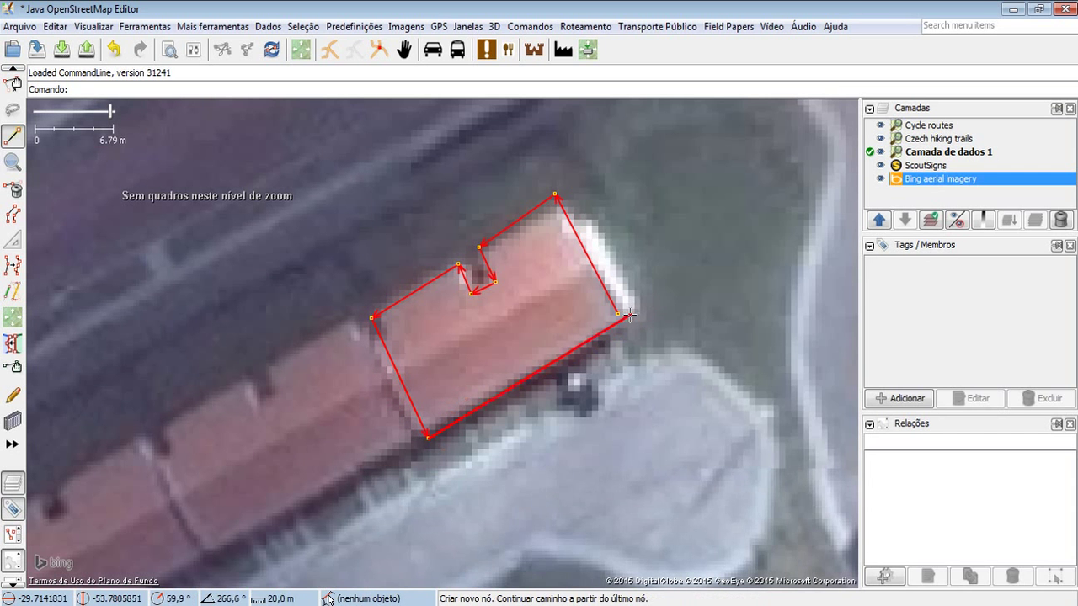
# Step: Fit the house outline to the roof by adjusting its far rear corner and the nodes around the notch, and deselect it
pyautogui.press('s')
pyautogui.moveTo(479, 248); pyautogui.dragTo(483, 253)
pyautogui.moveTo(554, 195); pyautogui.dragTo(561, 208)
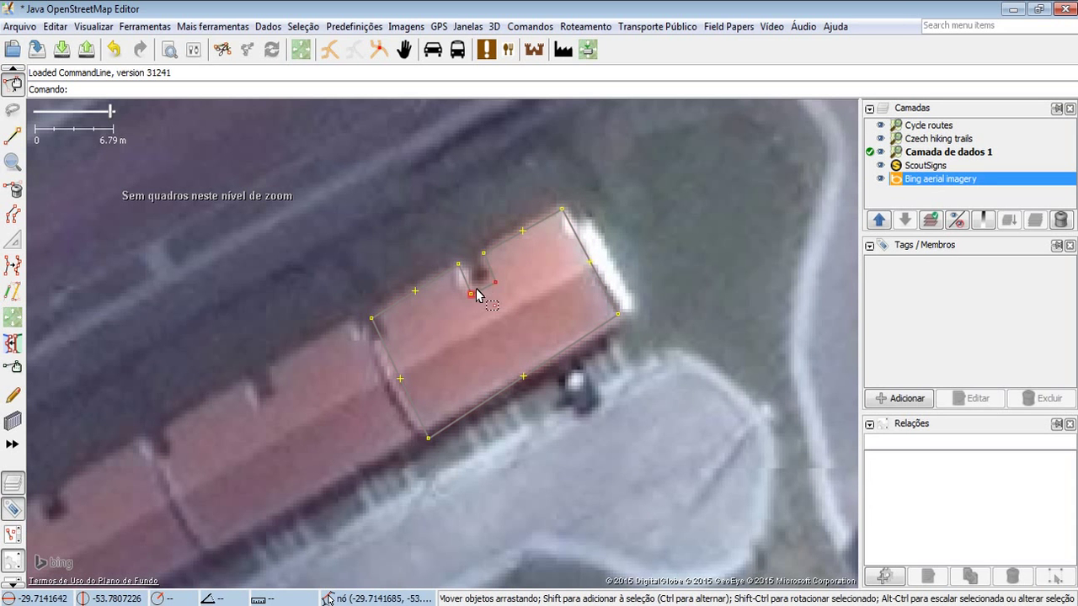
pyautogui.click(491, 291)
pyautogui.moveTo(591, 294); pyautogui.dragTo(520, 265)
pyautogui.click(643, 319)
# Step: Select the house outline and add the tag building=house
pyautogui.click(505, 314)
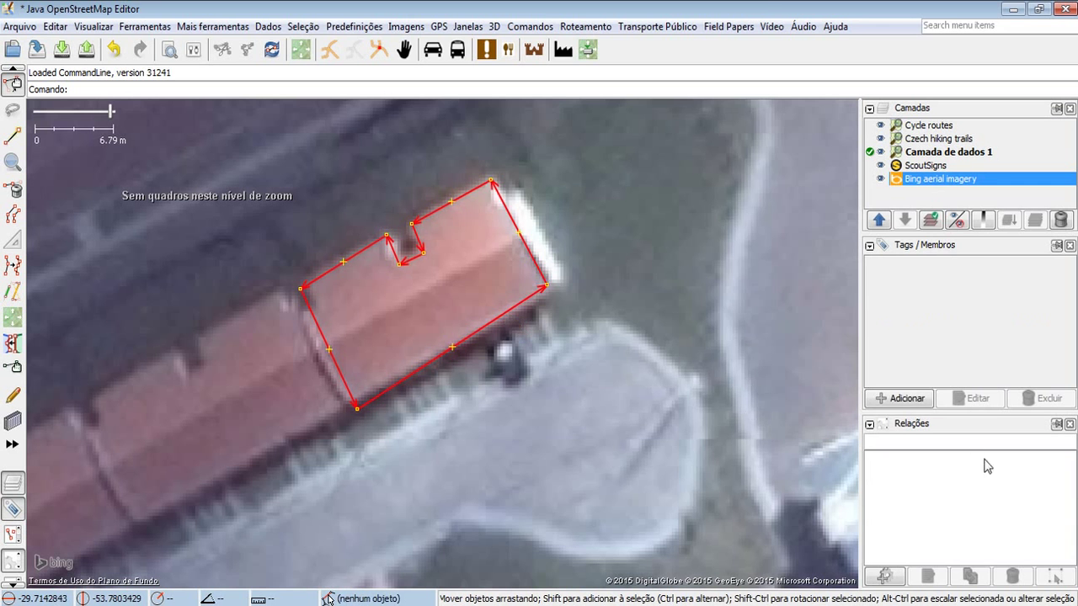
pyautogui.click(901, 398)
pyautogui.write('bui')
pyautogui.press('Tab')
pyautogui.write('hou')
pyautogui.press('Return')
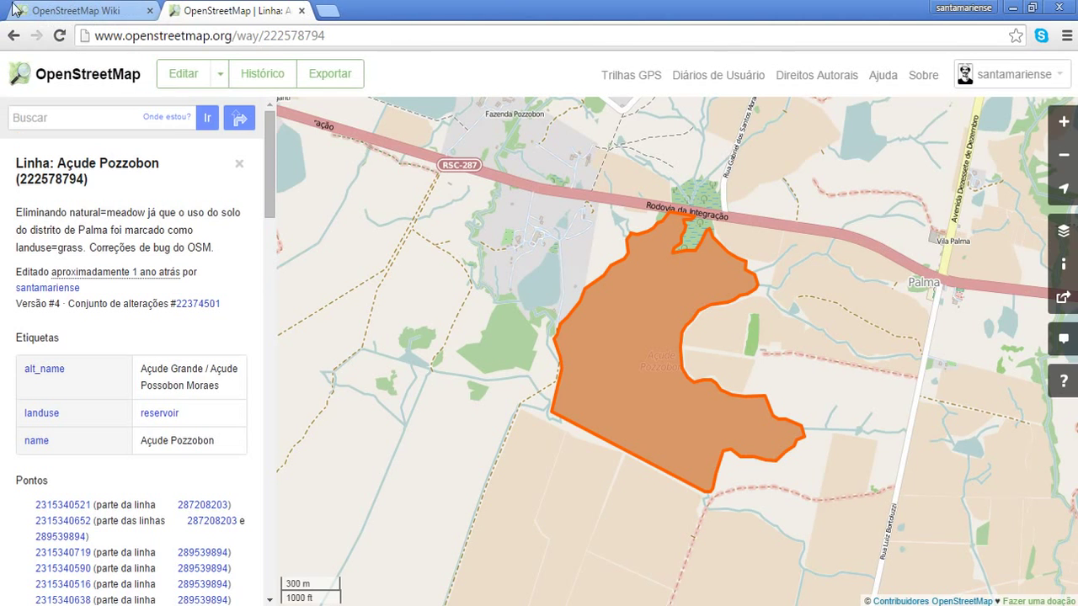
# Step: Switch to the OpenStreetMap Wiki in the browser and search it for "casa"
pyautogui.click(101, 10)
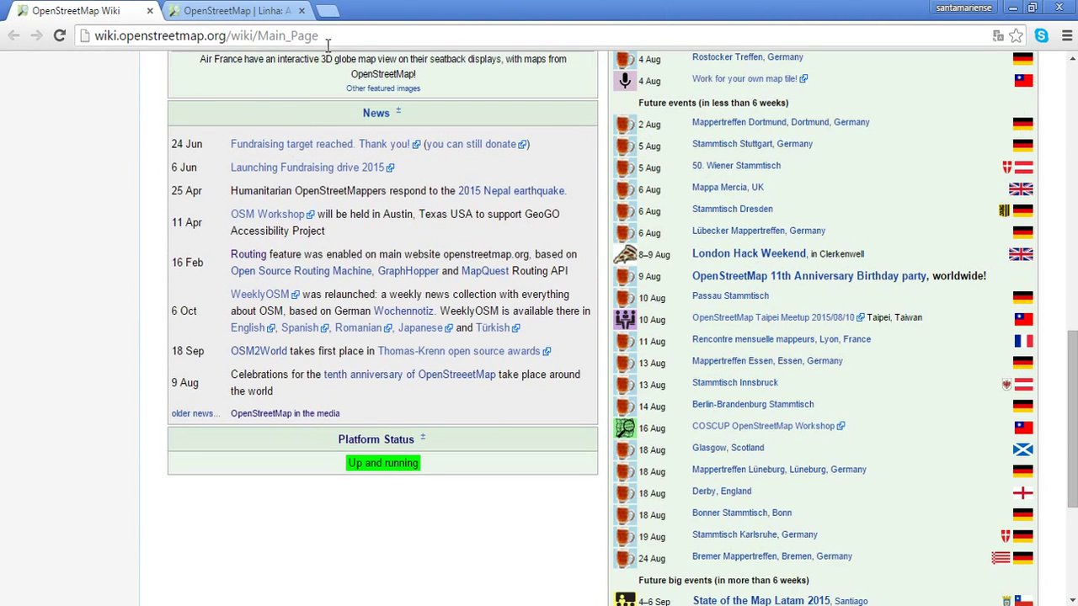
pyautogui.scroll(10, 352, 95)
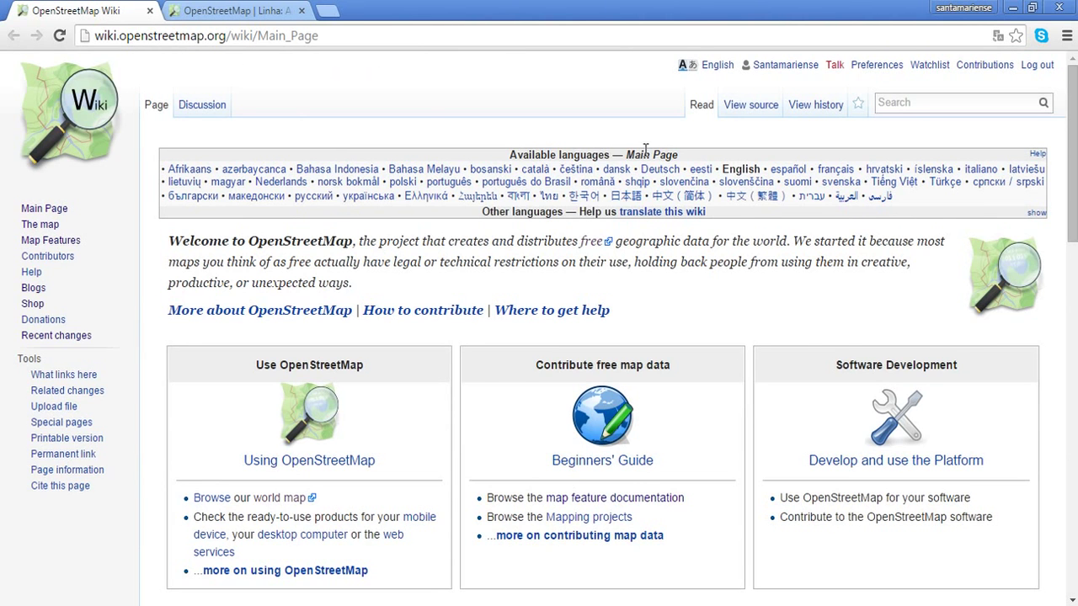
pyautogui.scroll(-4, 426, 109)
pyautogui.scroll(4, 385, 223)
pyautogui.write('casa')
pyautogui.press('Return')
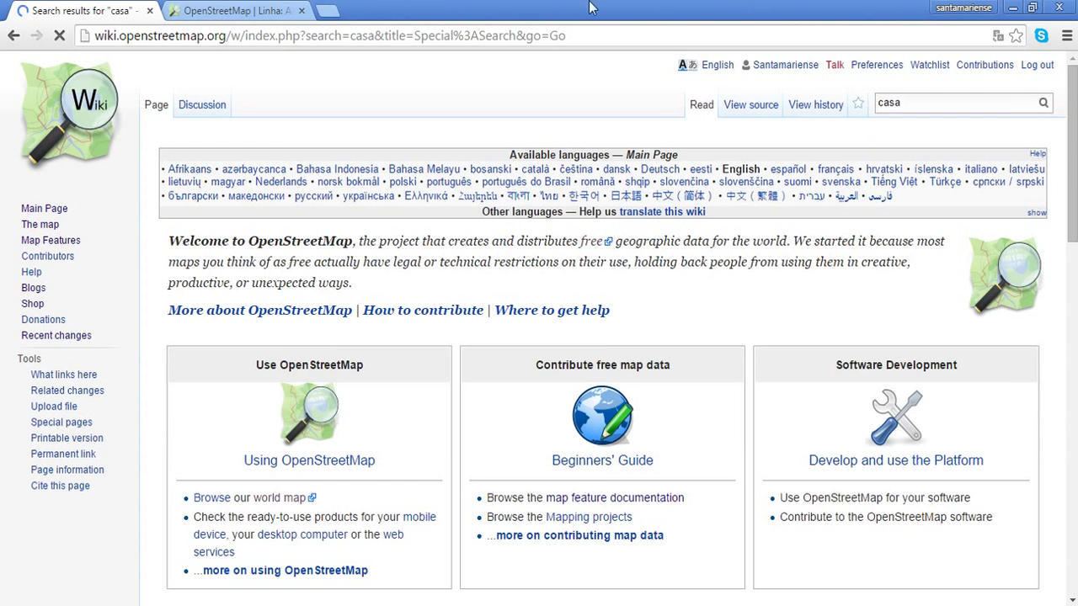
# Step: Switch to the OpenStreetMap map page and view the area west of Açude Pozzobon as far as Santa Maria
pyautogui.click(285, 7)
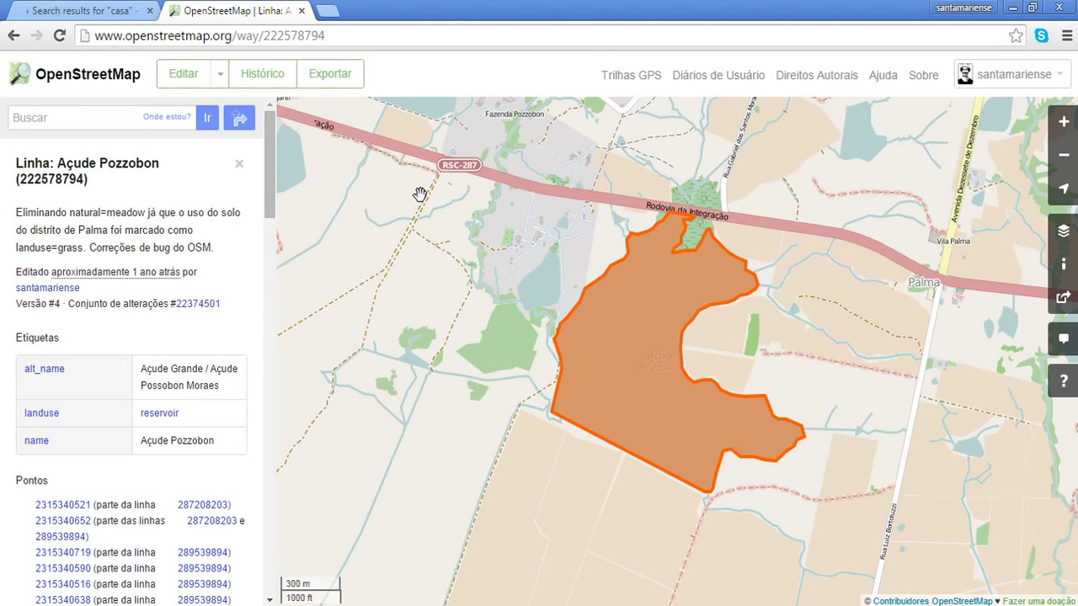
pyautogui.moveTo(481, 161); pyautogui.dragTo(707, 226)
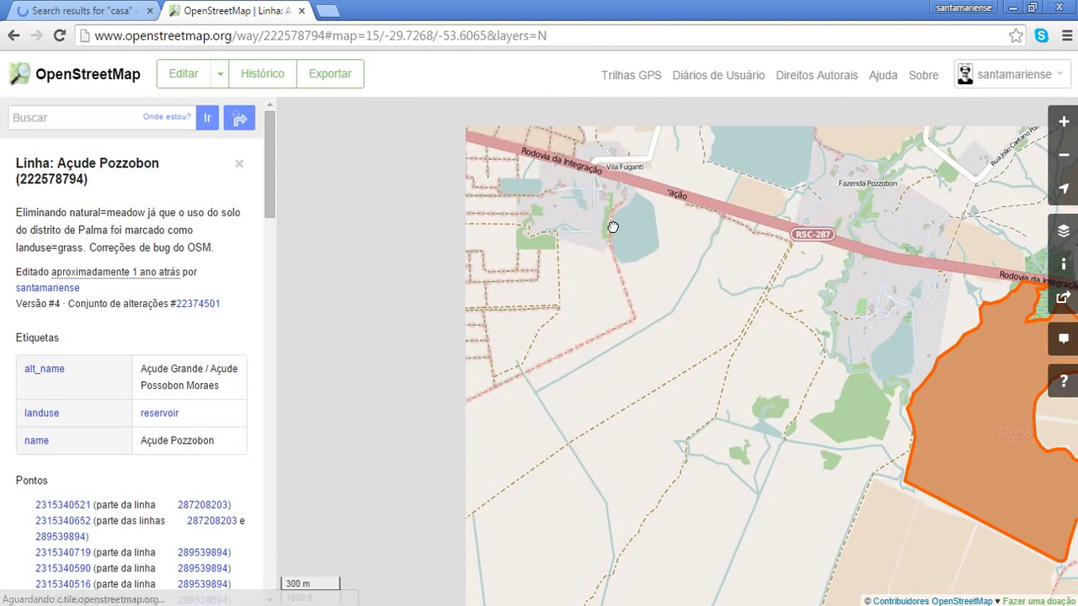
pyautogui.moveTo(500, 311); pyautogui.dragTo(923, 289)
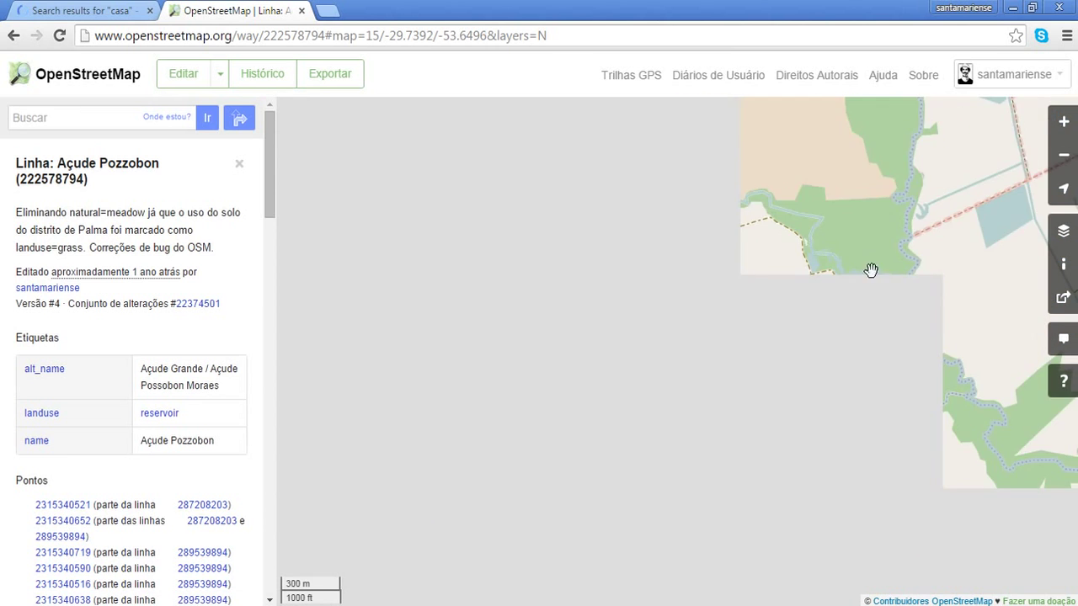
pyautogui.scroll(-2, 718, 279)
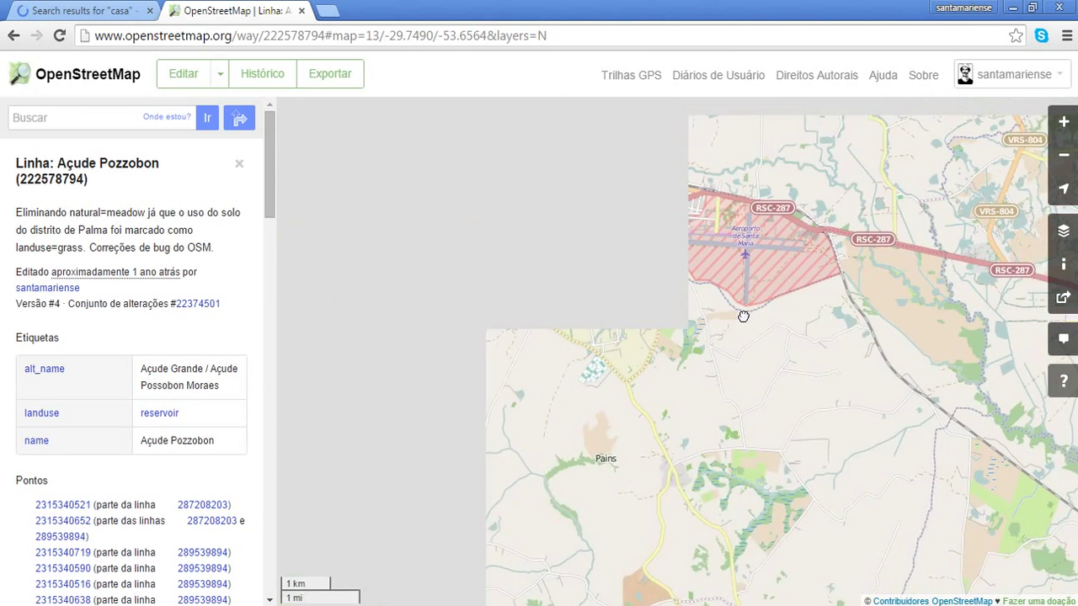
pyautogui.moveTo(743, 316); pyautogui.dragTo(758, 317)
pyautogui.moveTo(512, 245); pyautogui.dragTo(564, 317)
pyautogui.moveTo(433, 179); pyautogui.dragTo(550, 284)
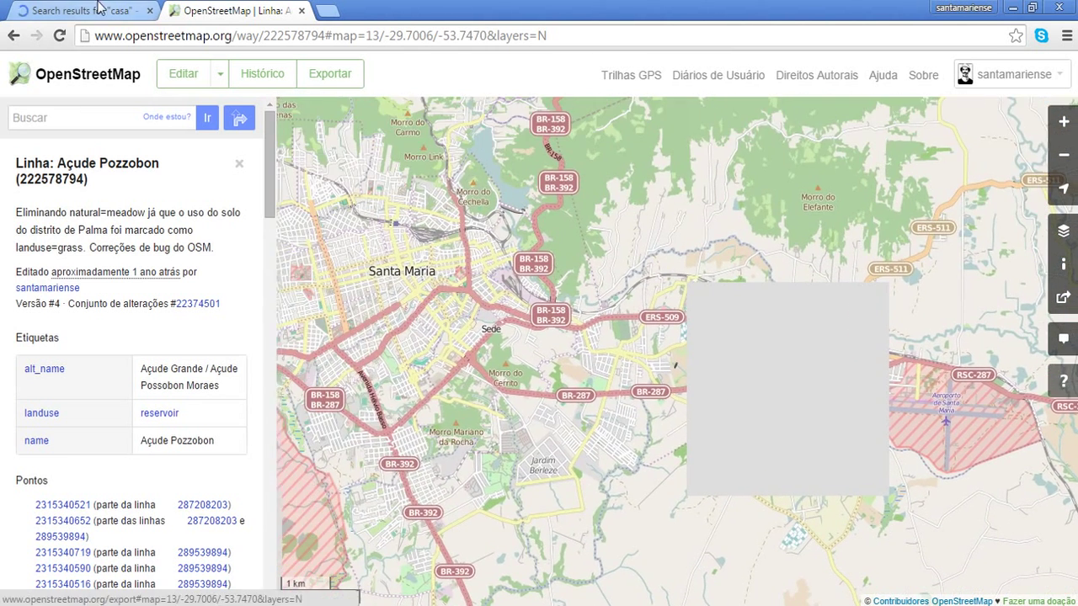
# Step: Return to the wiki search for "casa" and open the Pt-br:Key:building page from its results
pyautogui.click(100, 8)
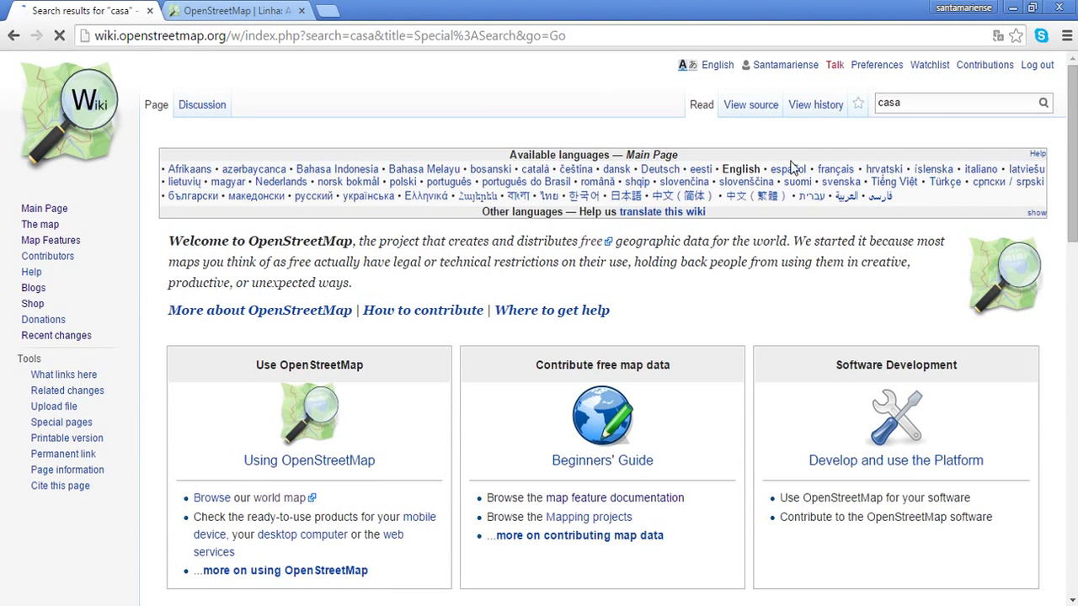
pyautogui.click(299, 35)
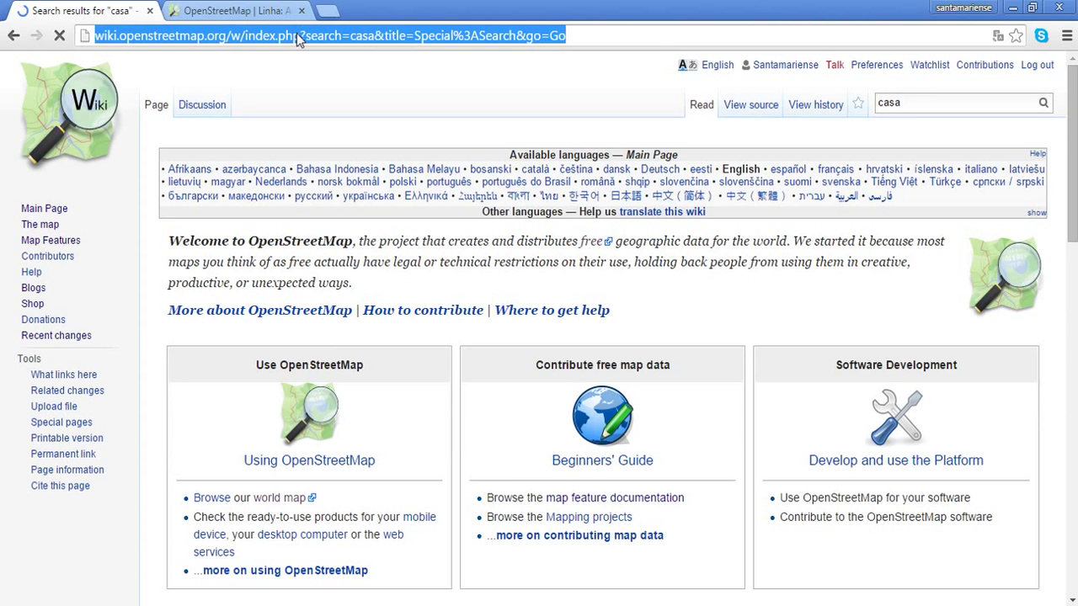
pyautogui.click(296, 35)
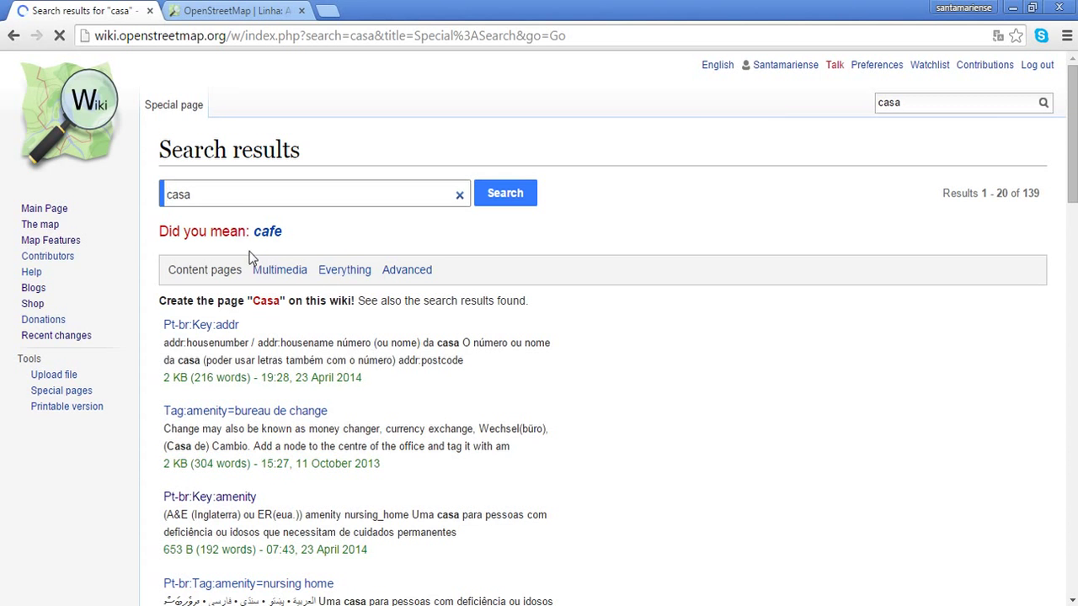
pyautogui.scroll(-2, 219, 332)
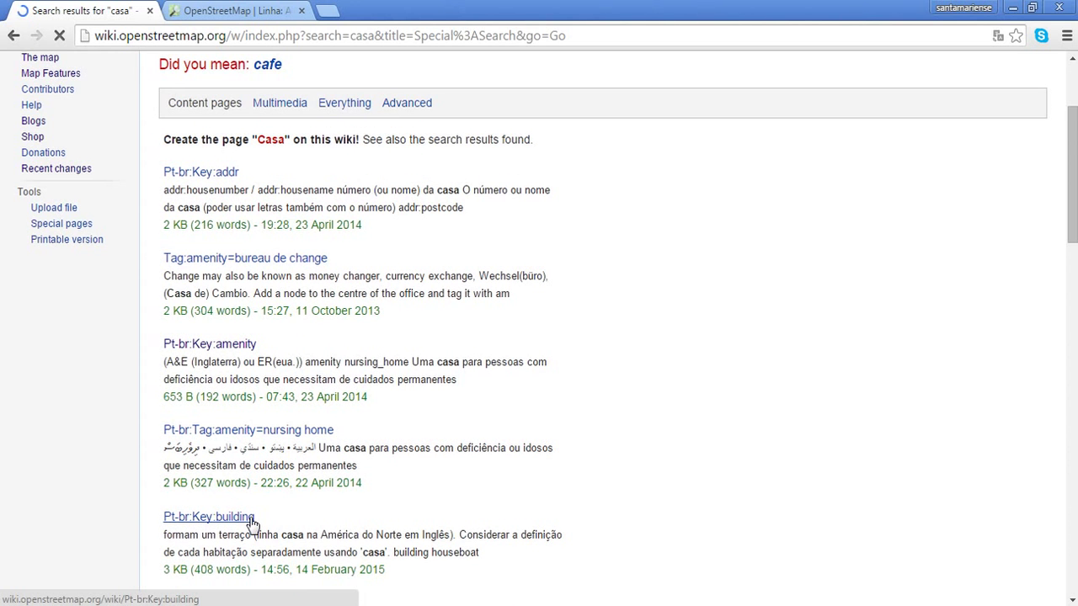
pyautogui.click(253, 518)
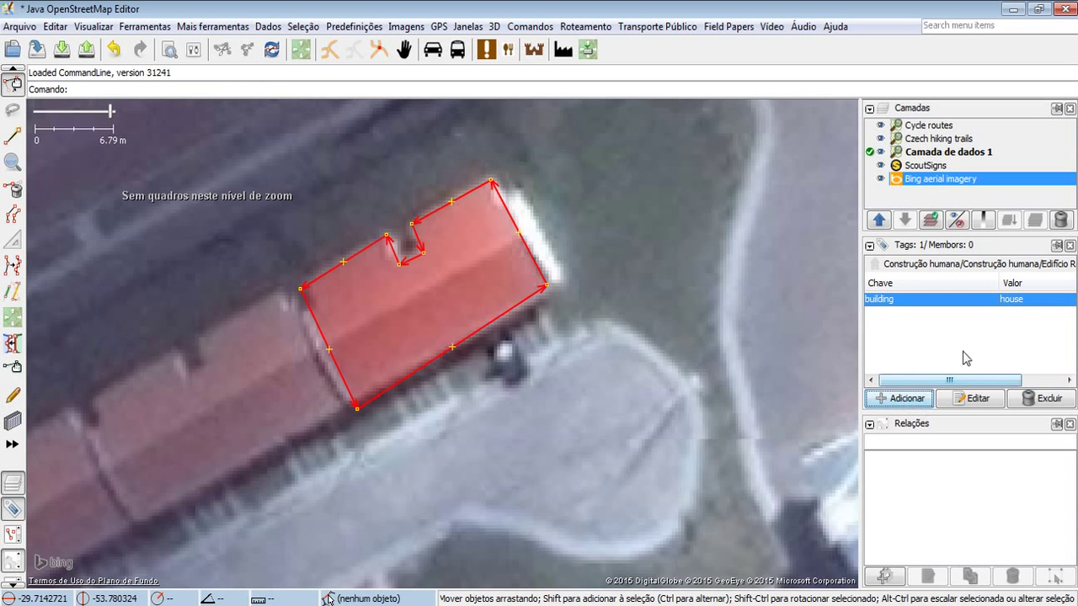
# Step: Back in JOSM, set the house outline's building tag value to yes
pyautogui.doubleClick(1002, 307)
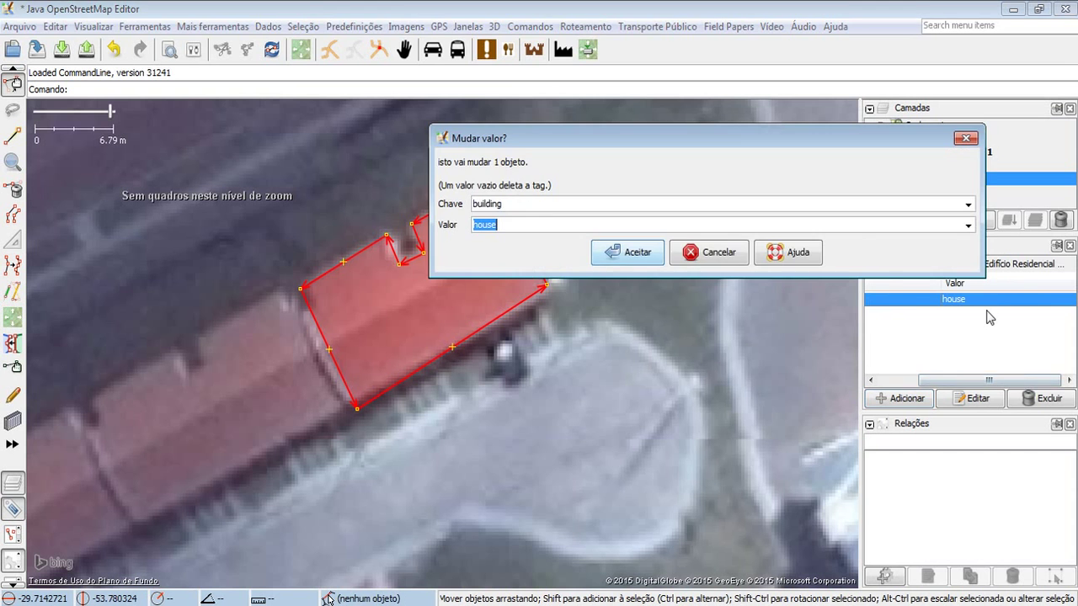
pyautogui.write('yes')
pyautogui.press('Return')
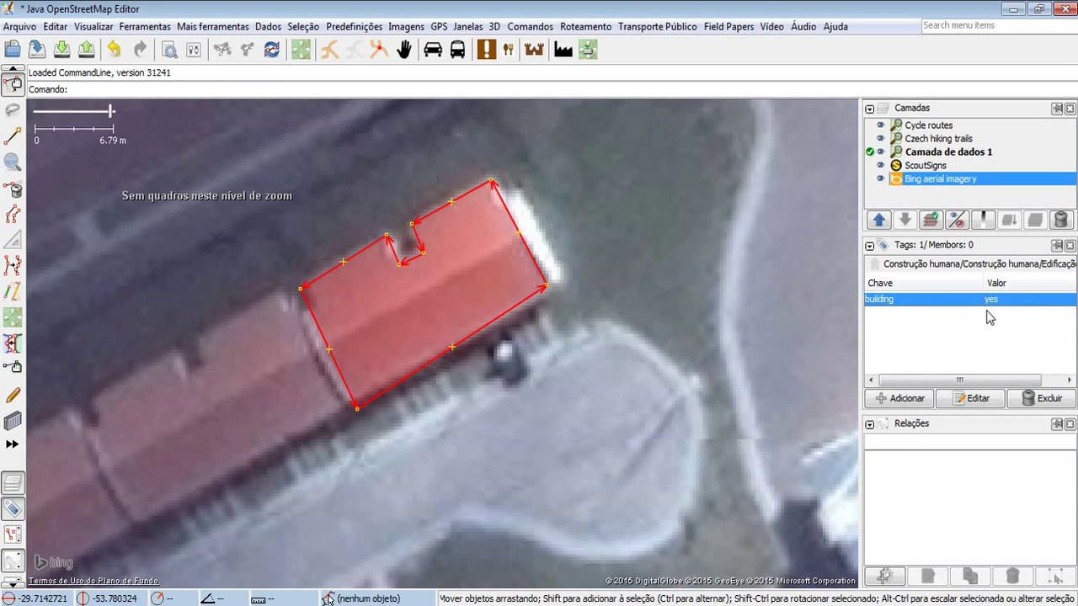
# Step: Open the wiki page Pt-br:Key:building in the browser and examine the building values listed under Accommodation
pyautogui.press('F1')
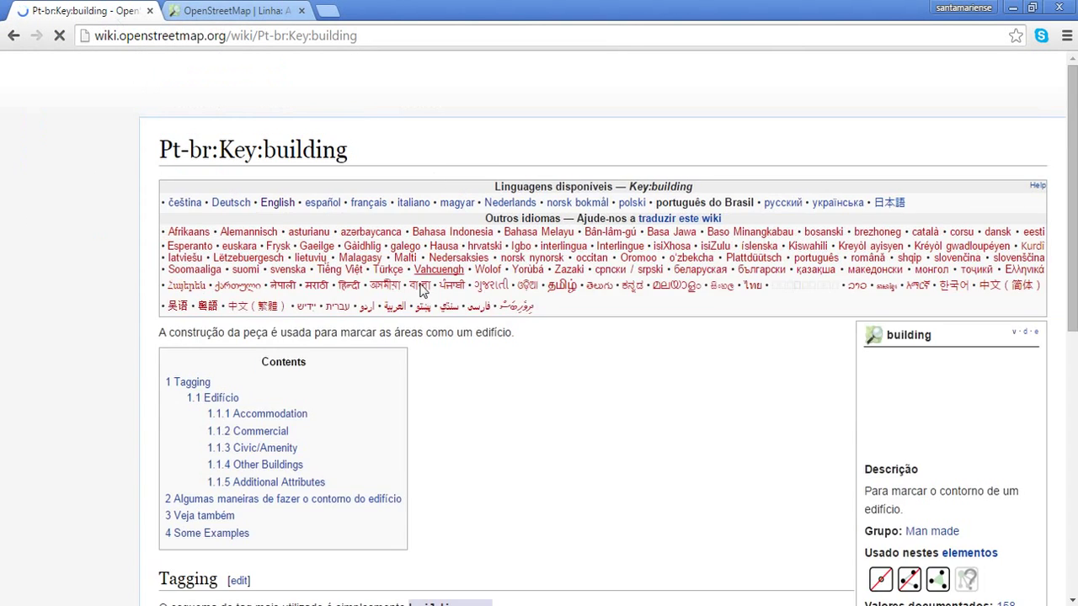
pyautogui.scroll(-8, 341, 247)
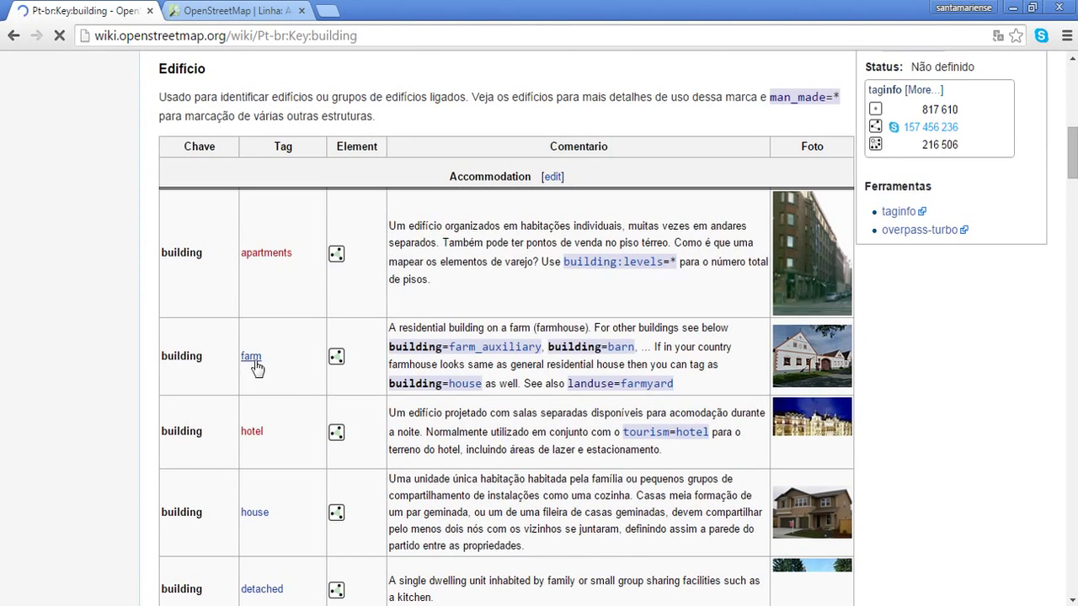
pyautogui.scroll(-1, 296, 434)
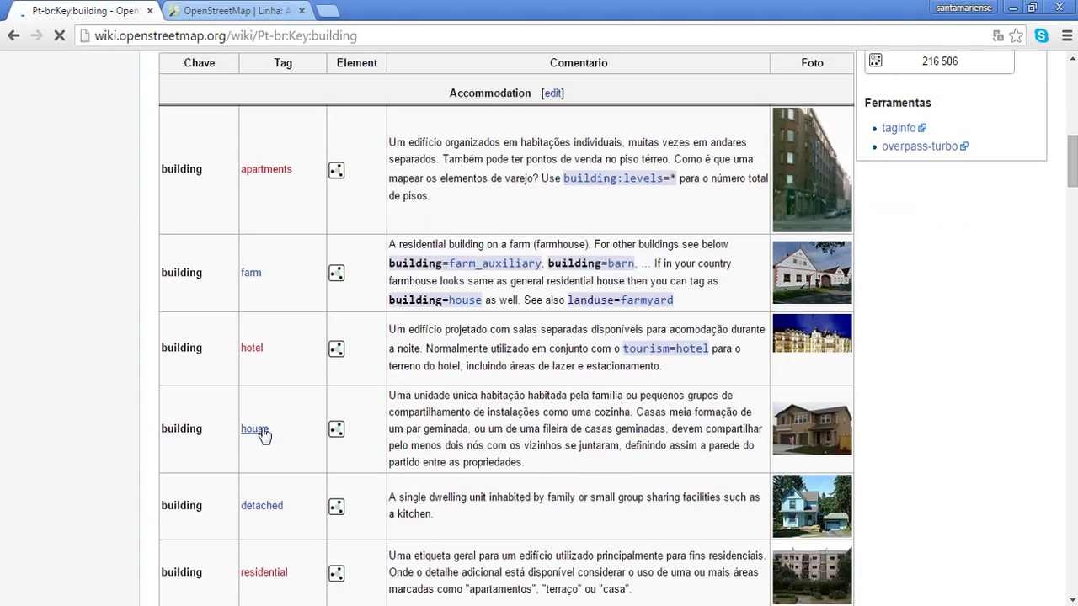
pyautogui.scroll(-2, 306, 495)
pyautogui.scroll(-3, 168, 416)
pyautogui.scroll(9, 139, 417)
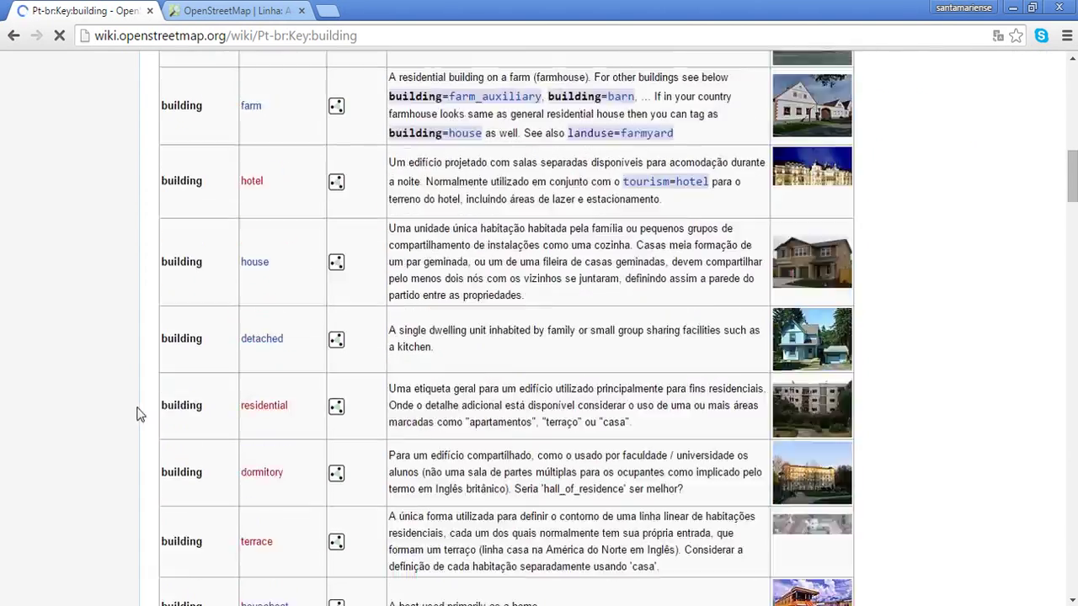
pyautogui.scroll(-5, 135, 417)
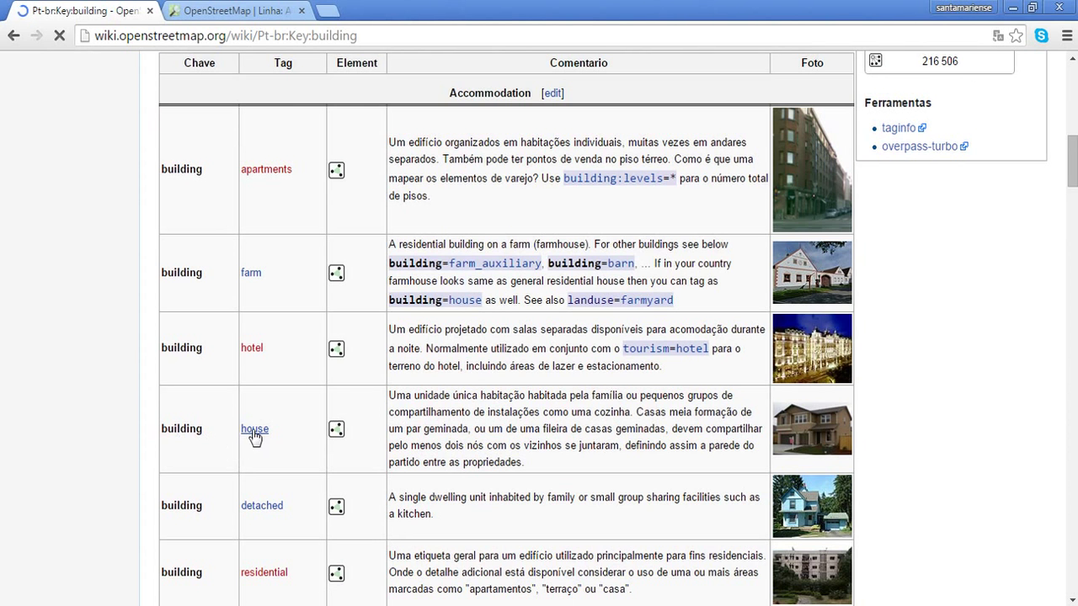
# Step: Back in JOSM, set the house outline's building tag value to house and deselect the outline
pyautogui.click(1013, 8)
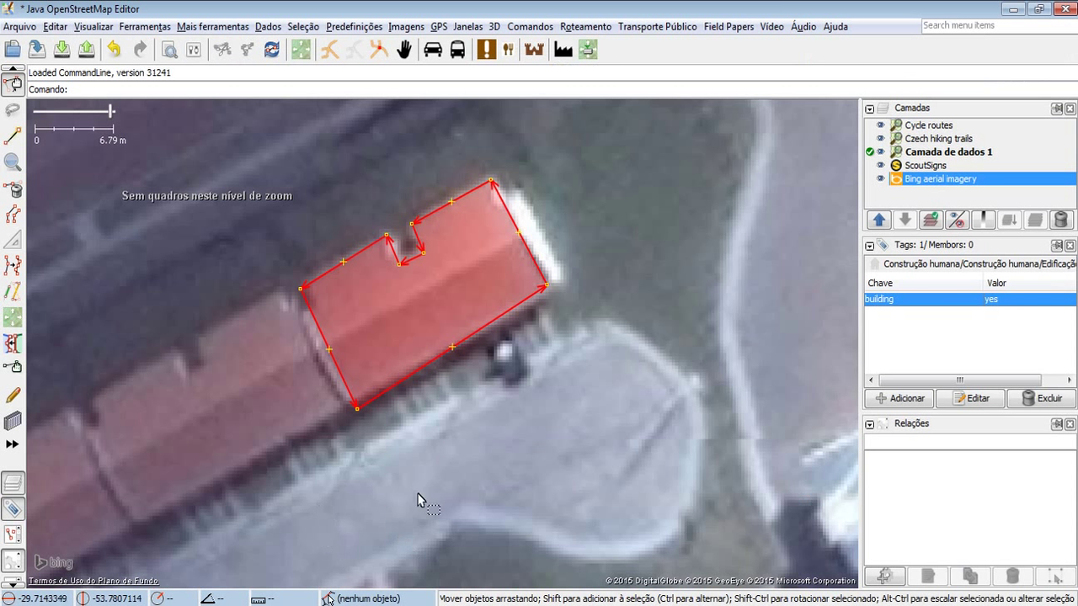
pyautogui.click(1034, 300)
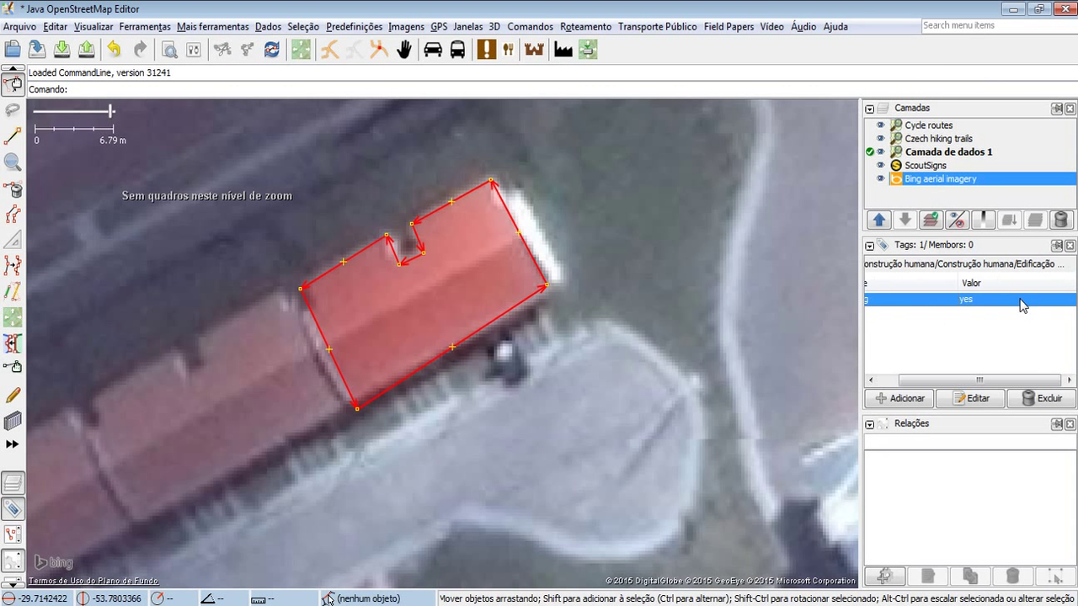
pyautogui.doubleClick(1023, 300)
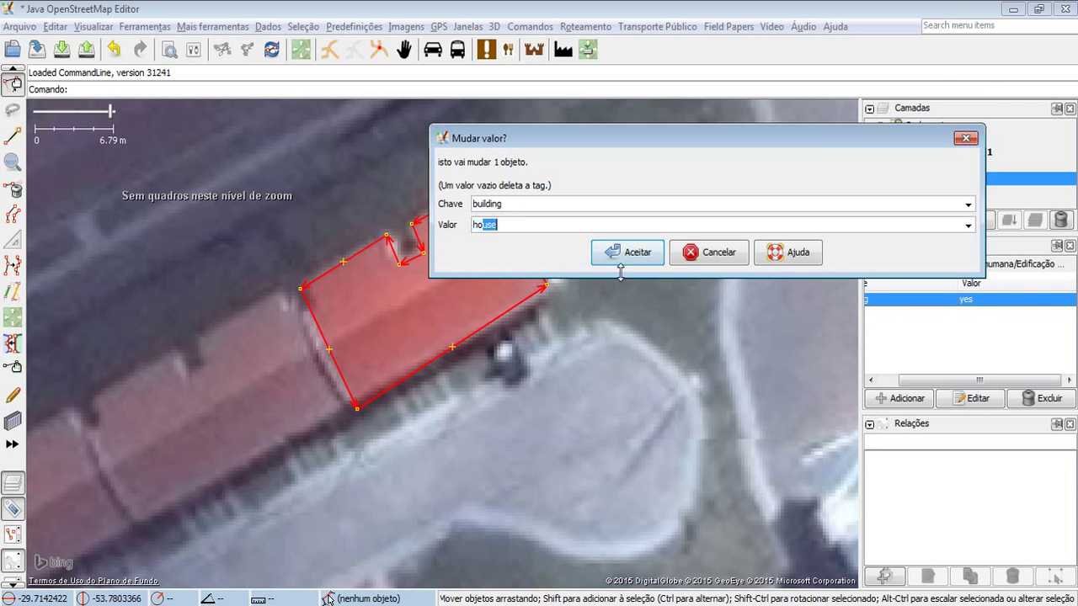
pyautogui.press('Return')
pyautogui.click(588, 375)
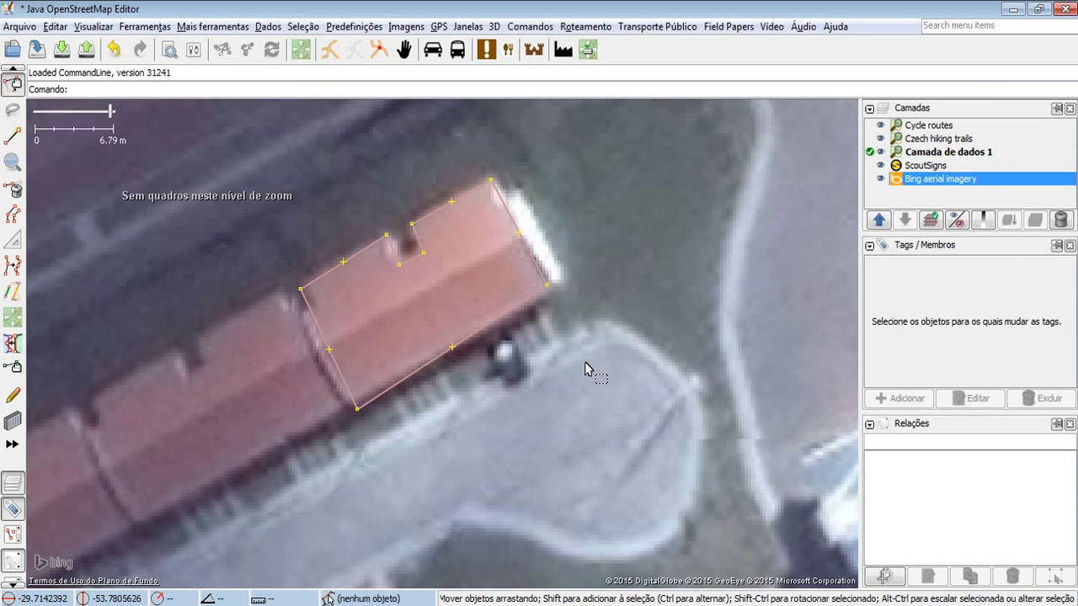
# Step: Move the house outline's southern corner node slightly inward onto the roof corner and reselect the outline
pyautogui.click(358, 409)
pyautogui.moveTo(358, 409); pyautogui.dragTo(353, 397)
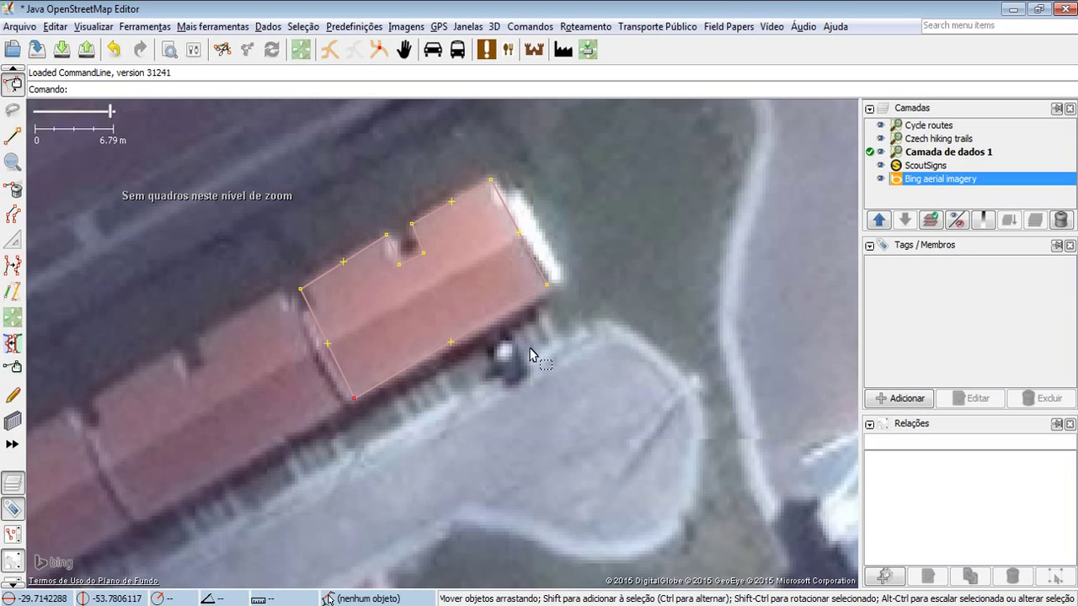
pyautogui.click(493, 322)
# Step: Switch to the browser and look through the whole Pt-br:Key:building page, from the building values to the examples and back
pyautogui.click(353, 604)
pyautogui.scroll(-20, 126, 371)
pyautogui.scroll(-15, 955, 457)
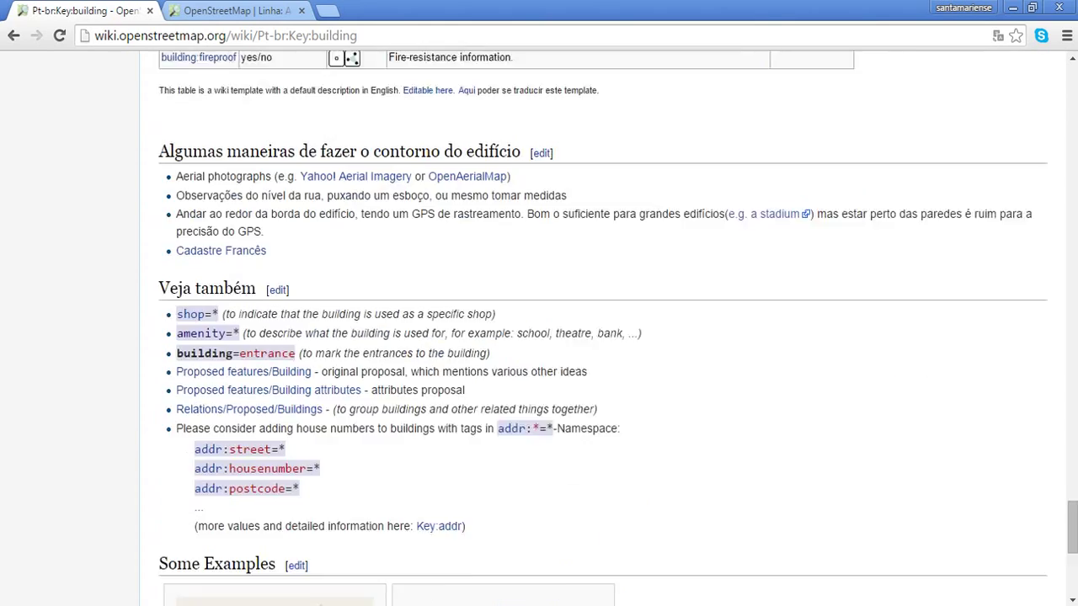
pyautogui.scroll(-5, 1042, 497)
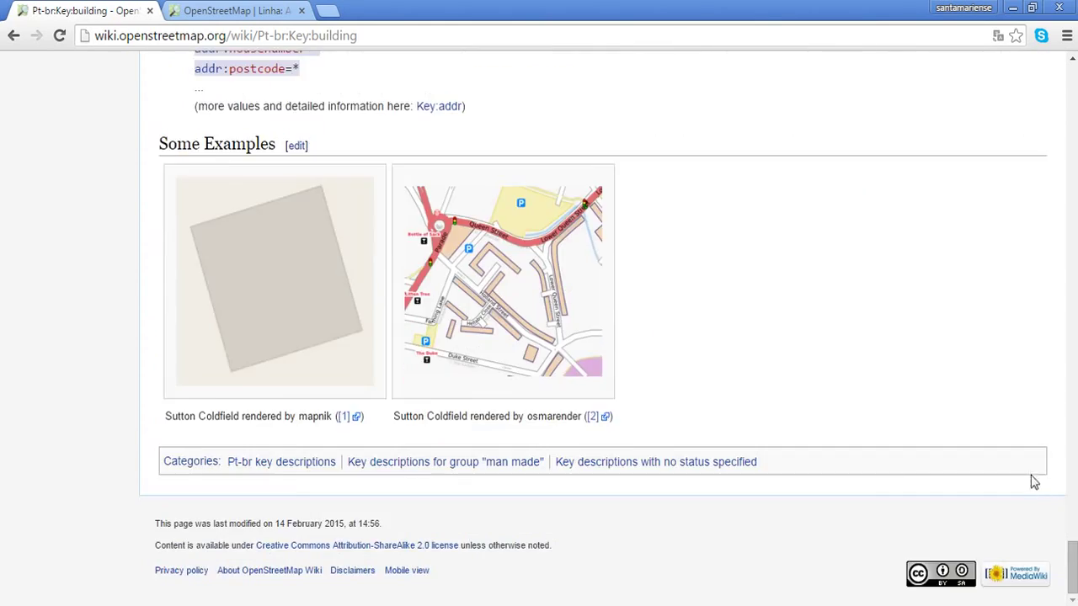
pyautogui.scroll(20, 1059, 484)
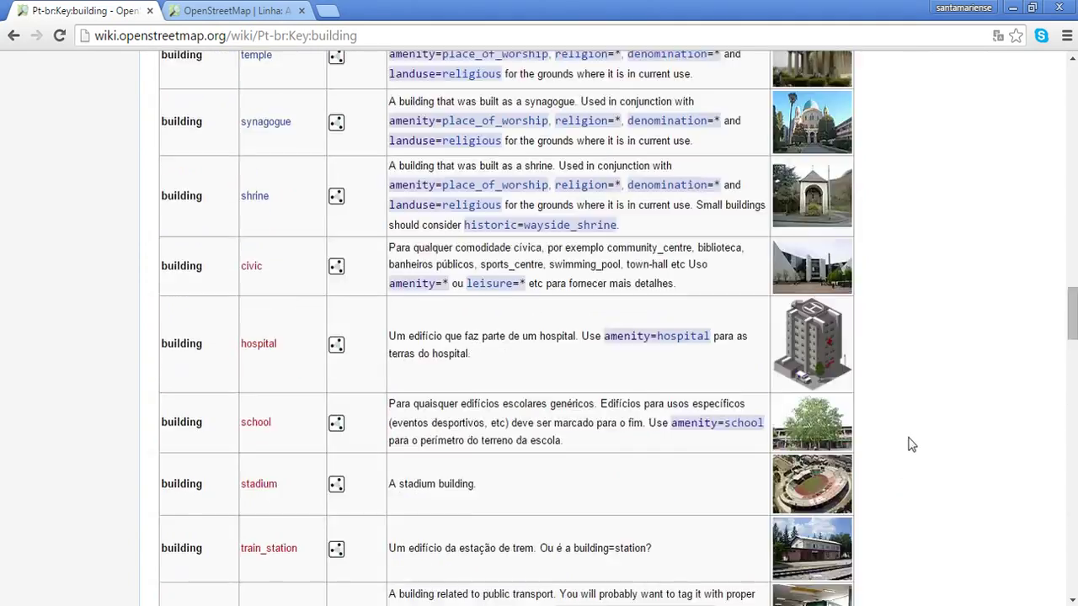
pyautogui.scroll(15, 1076, 232)
pyautogui.scroll(3, 699, 227)
pyautogui.scroll(-1, 342, 394)
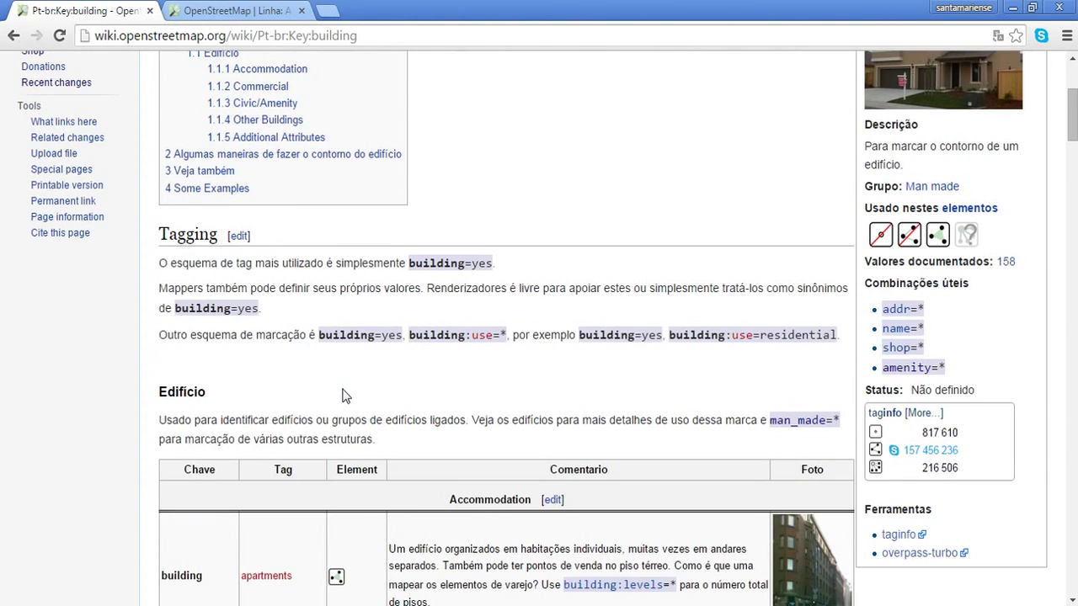
# Step: Search the Pt-br:Key:building page text for "colo", then clear and close the search
pyautogui.hotkey('ctrl', 'f')
pyautogui.write('colo')
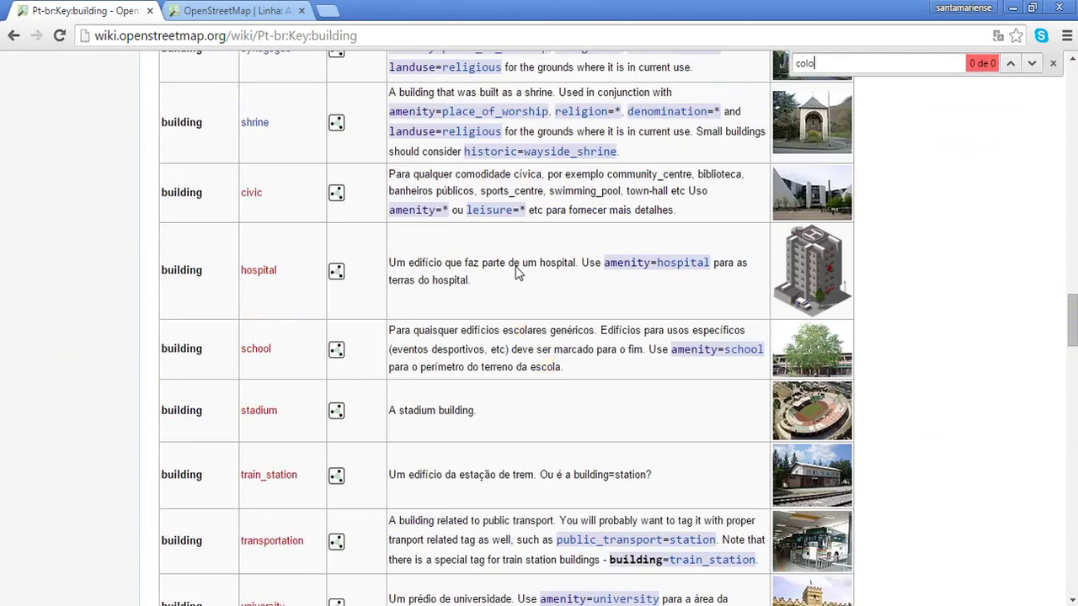
pyautogui.press('BackSpace')
pyautogui.press('BackSpace')
pyautogui.press('BackSpace')
pyautogui.press('BackSpace')
pyautogui.press('BackSpace')
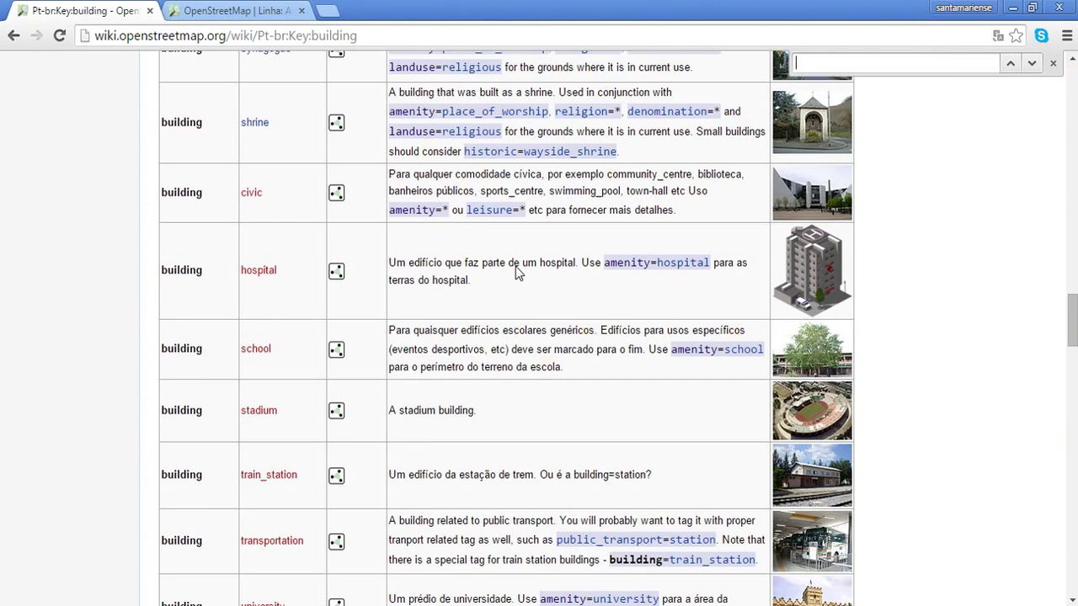
pyautogui.click(1052, 63)
# Step: Search the wiki for "3D" and open the suggested 3D building page
pyautogui.scroll(20, 815, 296)
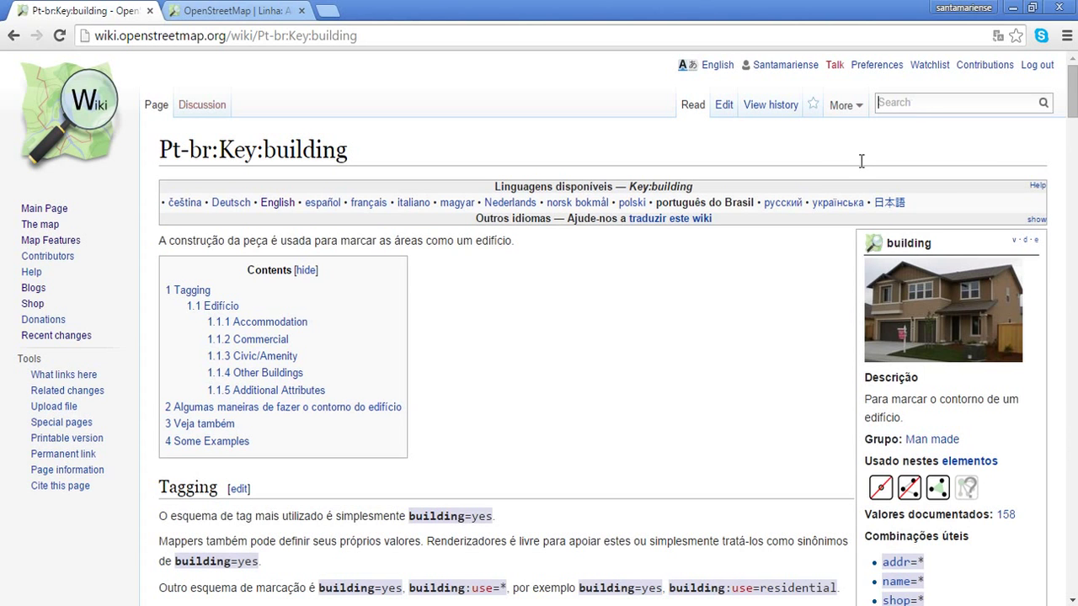
pyautogui.write('3D')
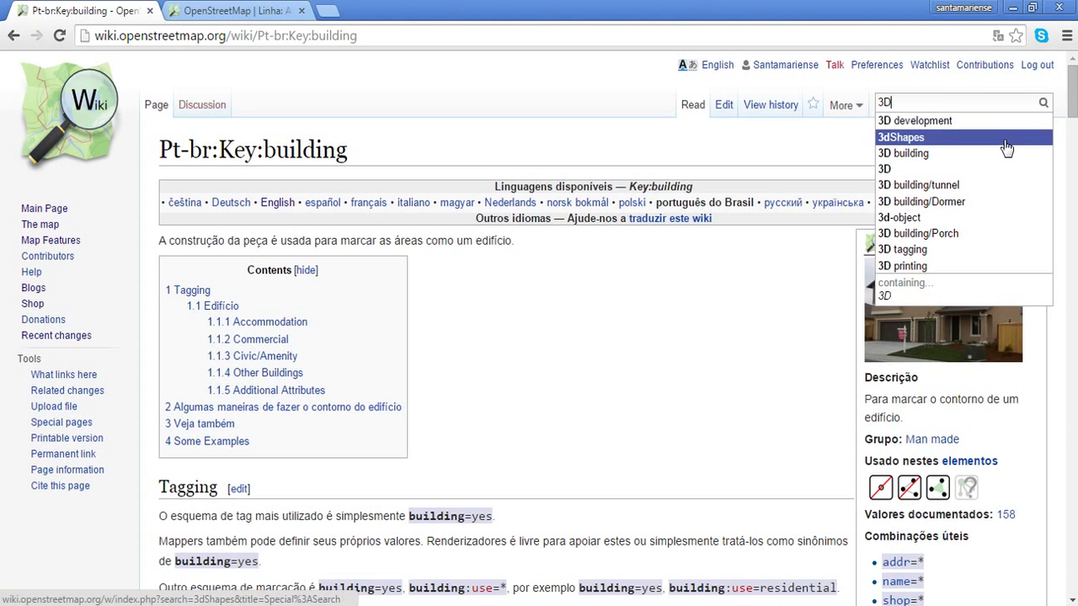
pyautogui.click(975, 160)
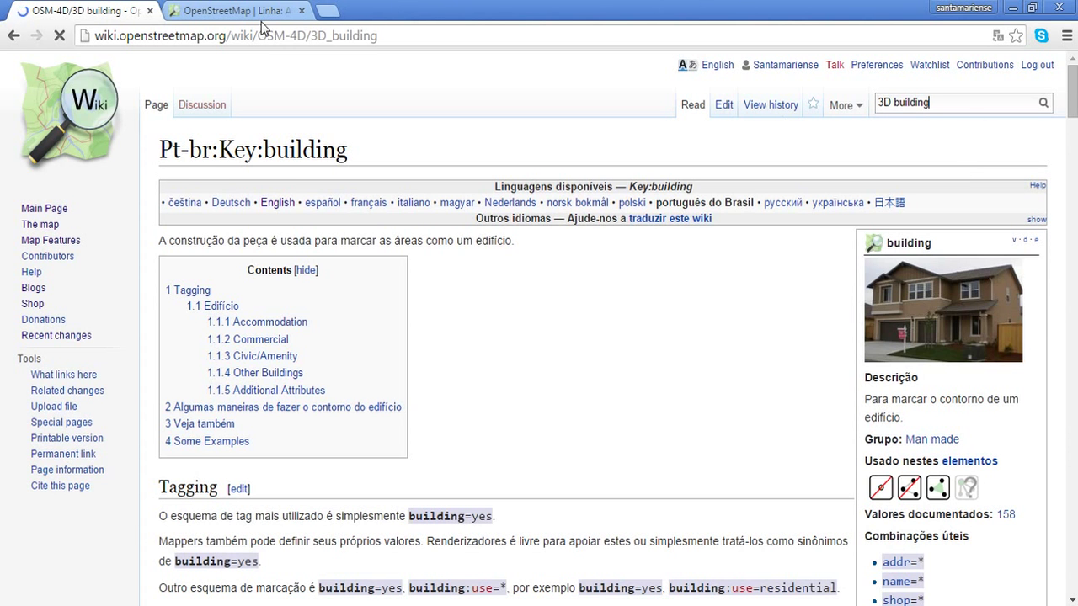
# Step: Examine the OSM-4D/3D building page, covering the height keys, building parts, dormers, chimneys and winter gardens
pyautogui.scroll(-15, 474, 239)
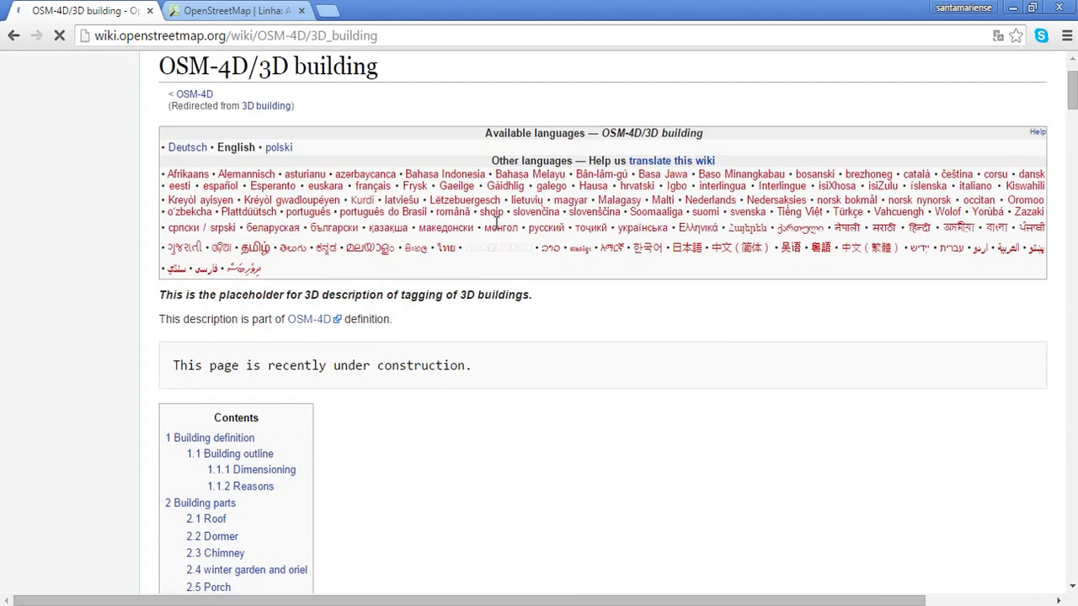
pyautogui.scroll(-5, 474, 238)
pyautogui.scroll(-12, 472, 235)
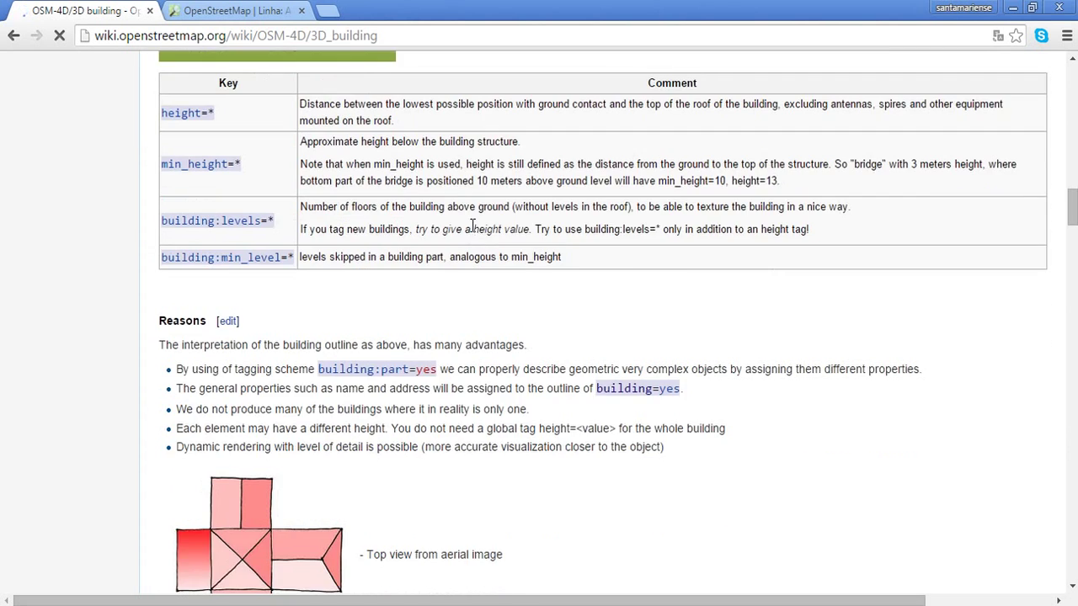
pyautogui.scroll(-10, 473, 235)
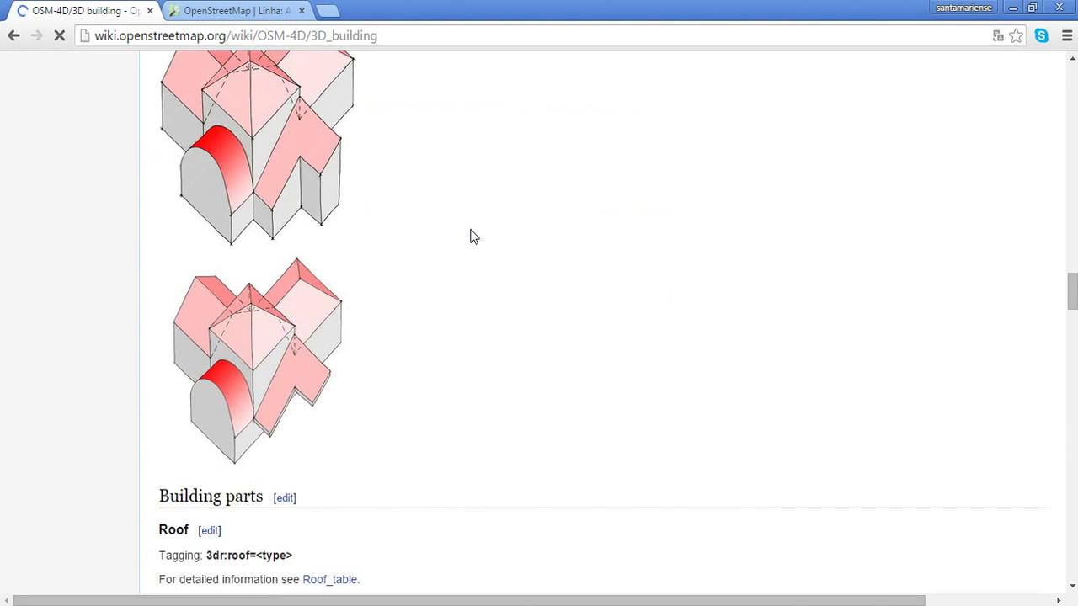
pyautogui.scroll(-2, 477, 227)
pyautogui.scroll(-1, 481, 241)
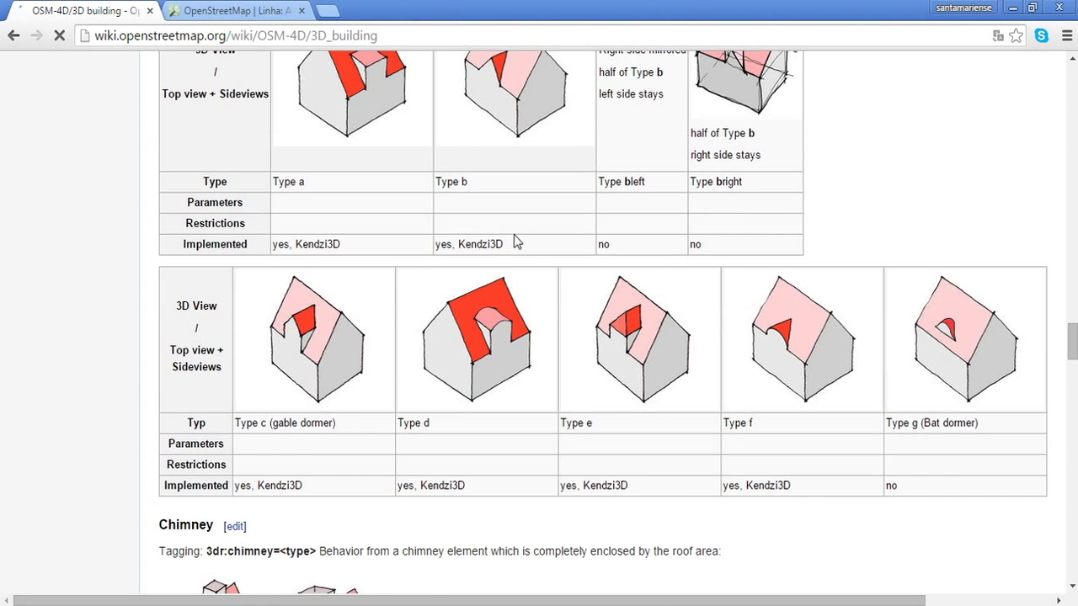
pyautogui.scroll(-2, 512, 241)
pyautogui.scroll(-8, 515, 246)
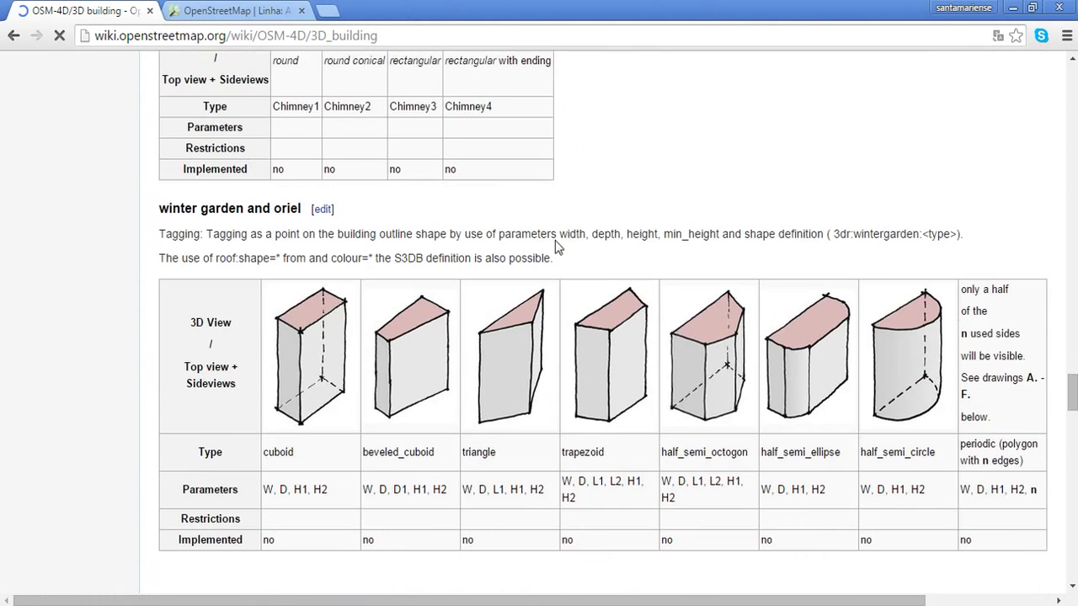
# Step: Bookmark the OSM-4D/3D building page in the Outros favoritos folder
pyautogui.moveTo(1073, 397); pyautogui.dragTo(1074, 122)
pyautogui.click(1015, 36)
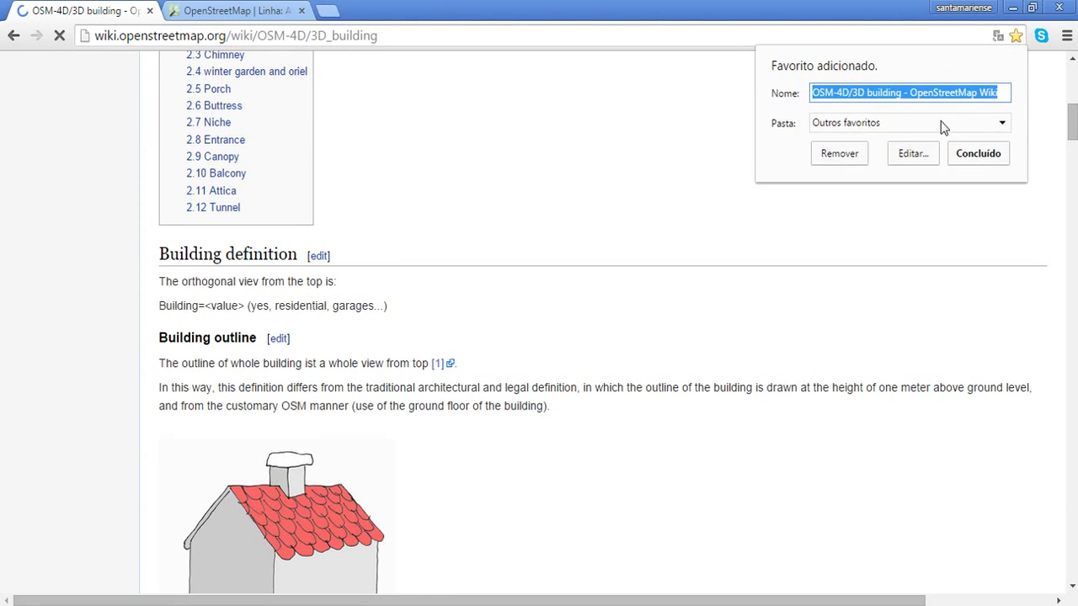
pyautogui.click(979, 160)
# Step: Search the wiki for "Simple 3" and open the suggested Simple 3D Buildings page
pyautogui.moveTo(1073, 122); pyautogui.dragTo(1073, 66)
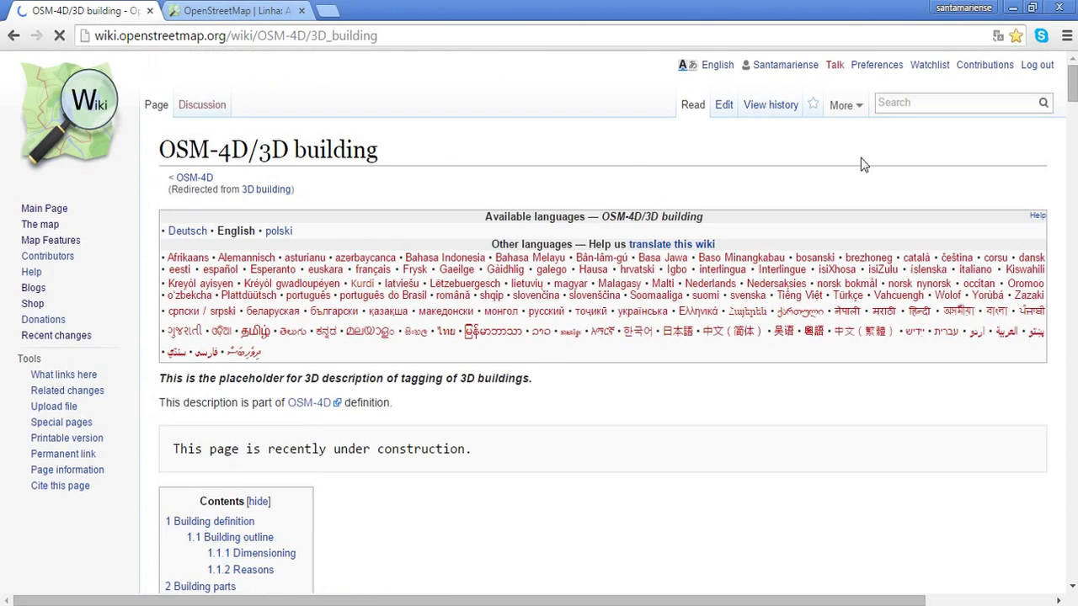
pyautogui.scroll(-4, 620, 323)
pyautogui.scroll(4, 793, 225)
pyautogui.write('Simp')
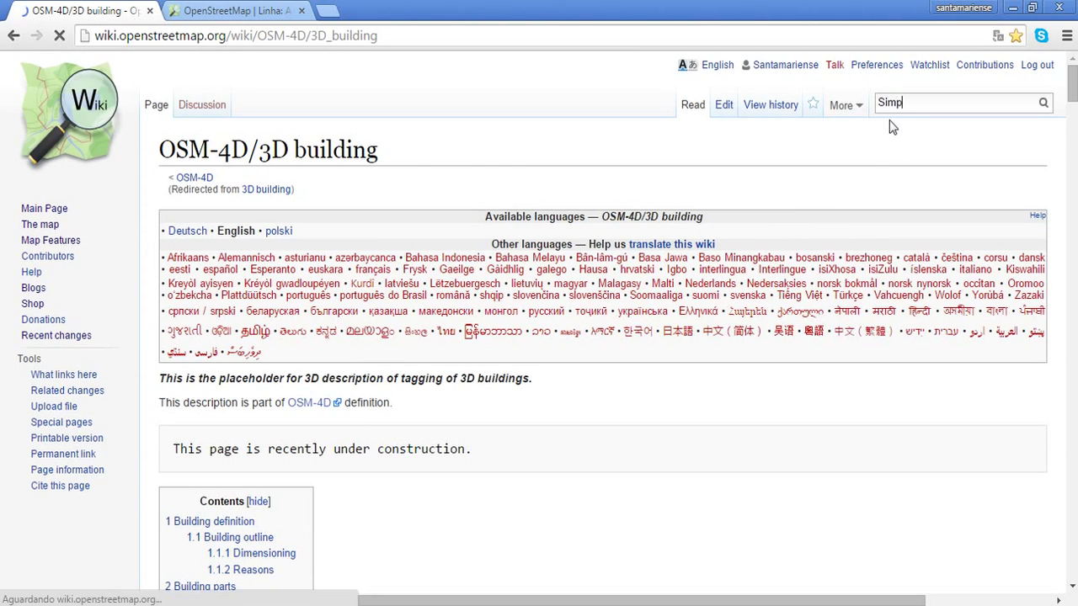
pyautogui.write('le ')
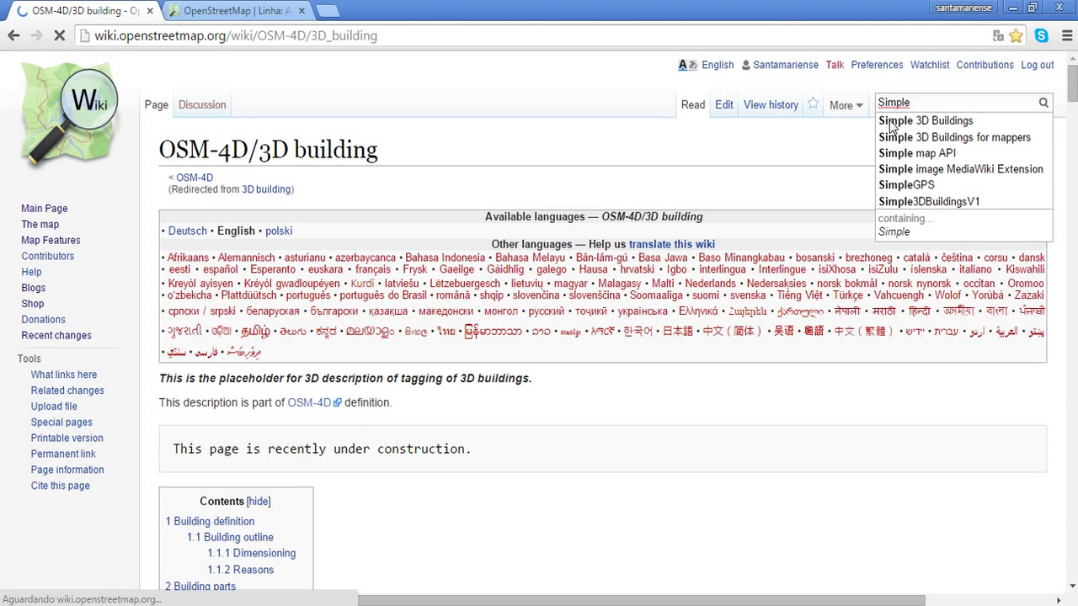
pyautogui.write('3')
pyautogui.click(891, 127)
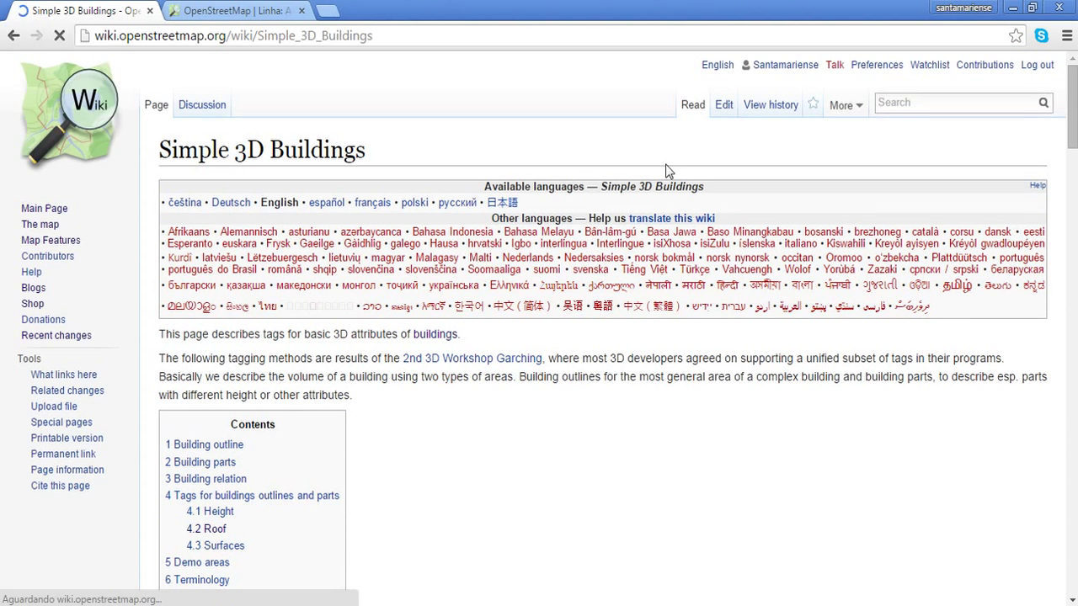
# Step: Review the height and roof tags on the Simple 3D Buildings page and copy the building:colour key from the Surfaces table
pyautogui.scroll(-9, 565, 269)
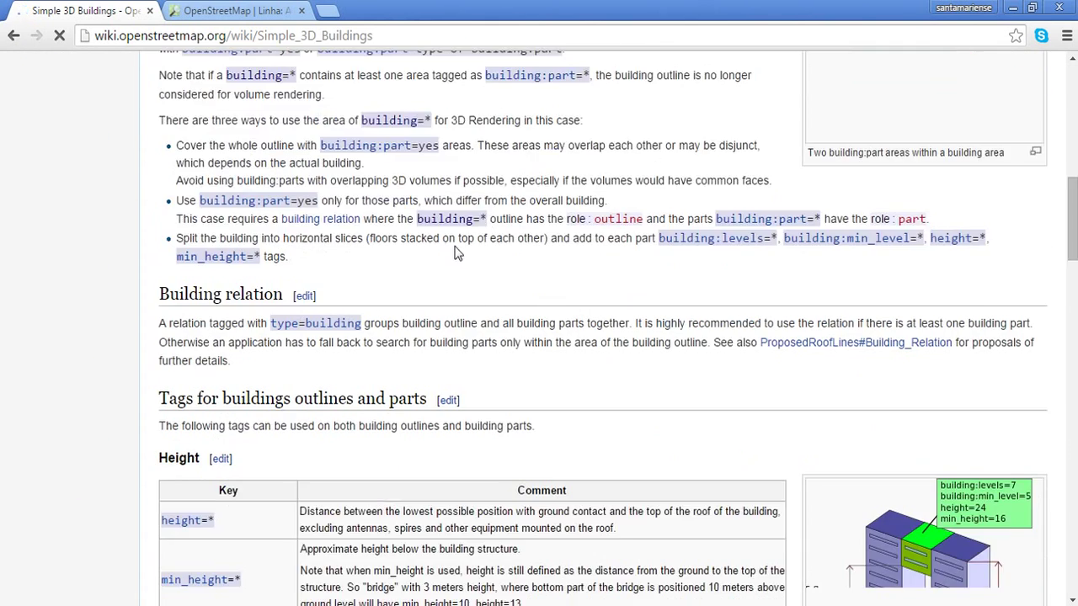
pyautogui.scroll(-3, 456, 252)
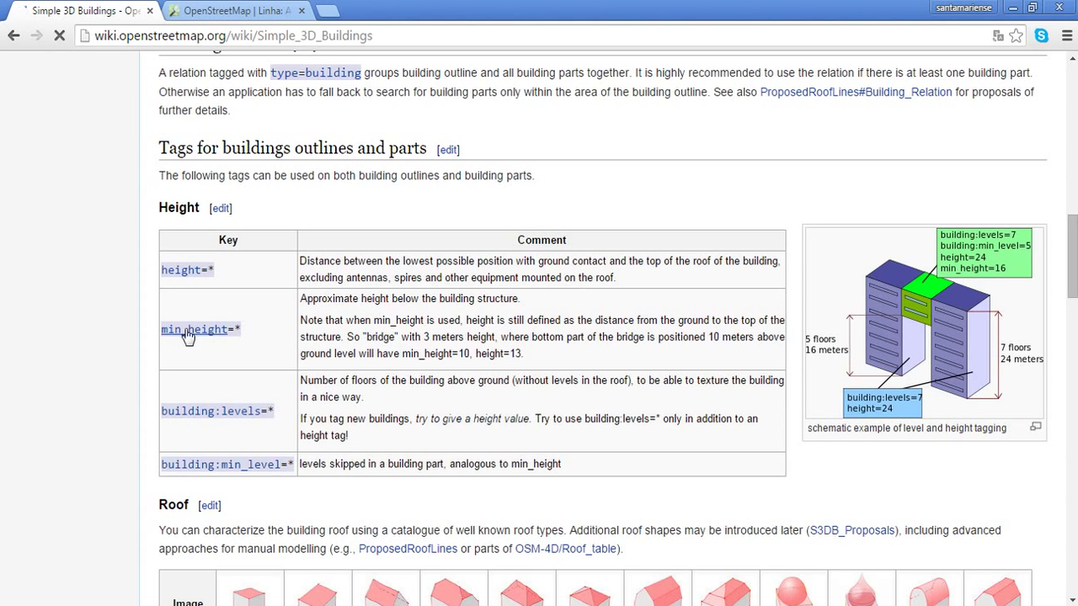
pyautogui.scroll(-1, 126, 352)
pyautogui.scroll(-1, 250, 334)
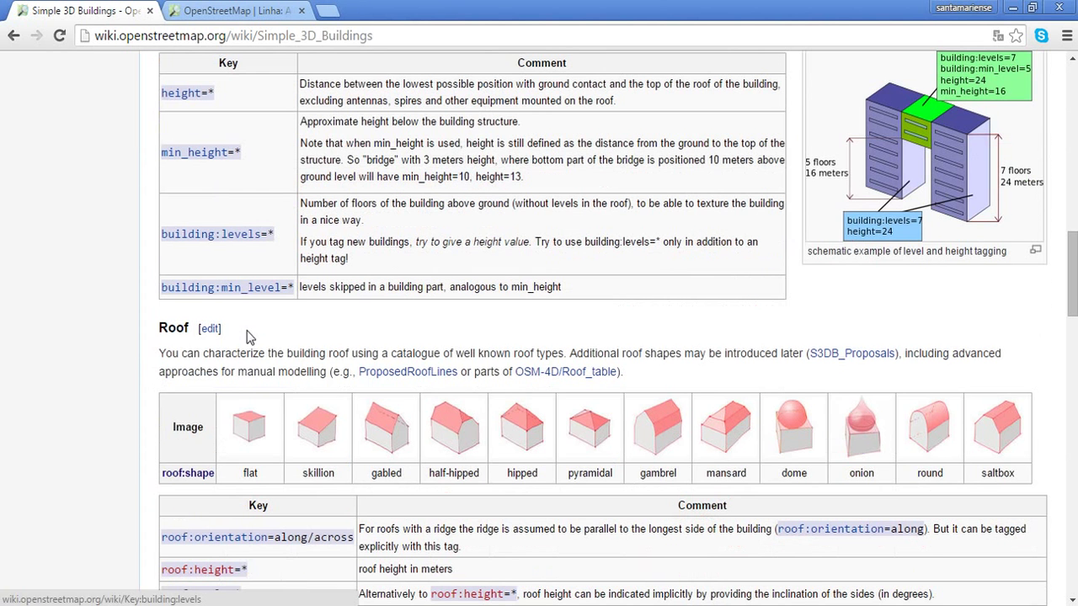
pyautogui.scroll(-2, 184, 384)
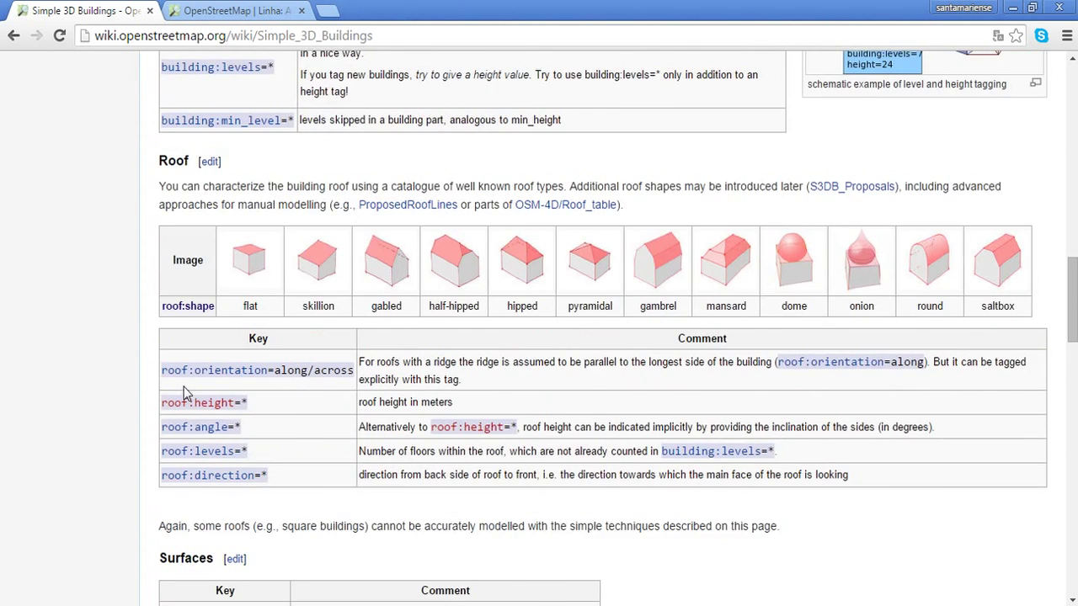
pyautogui.scroll(-3, 184, 387)
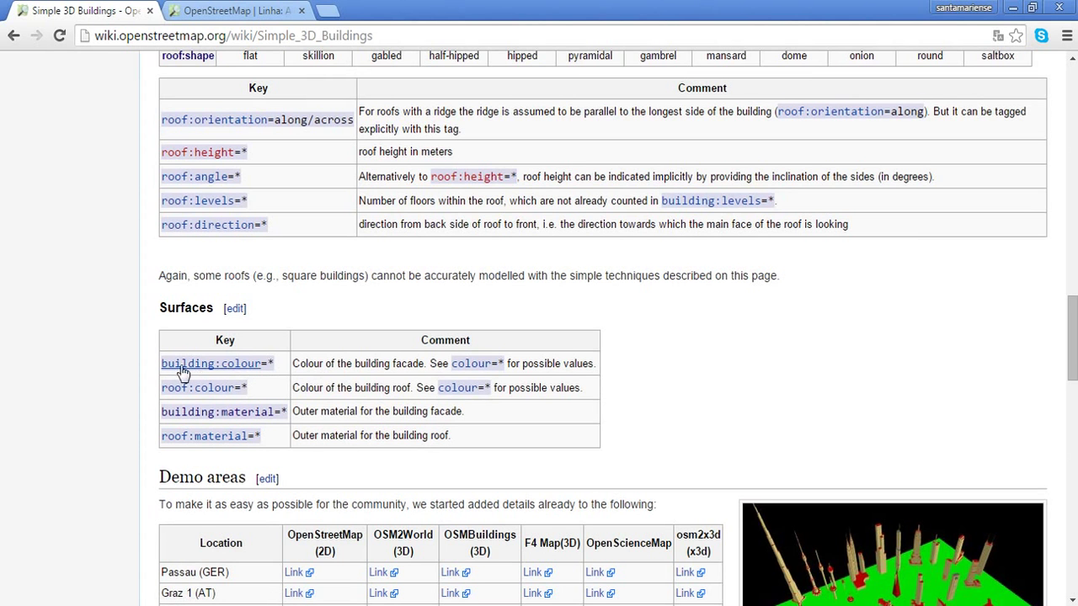
pyautogui.moveTo(161, 365); pyautogui.dragTo(268, 366)
pyautogui.hotkey('ctrl', 'c')
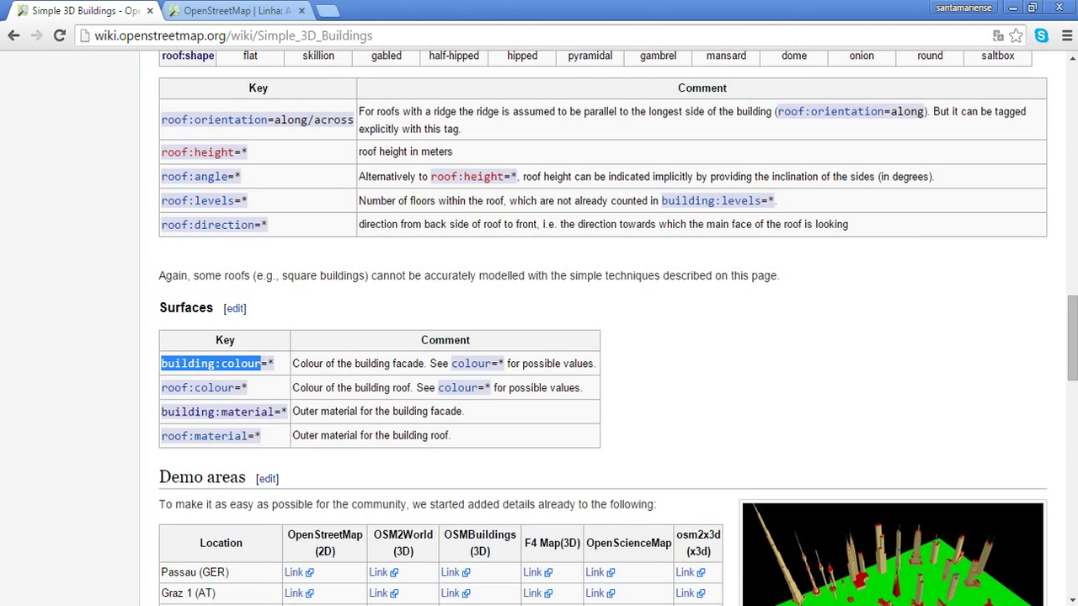
# Step: Switch to JOSM and add the tag building:colour=yellow to the house outline, pasting the copied key
pyautogui.hotkey('alt', 'Tab')
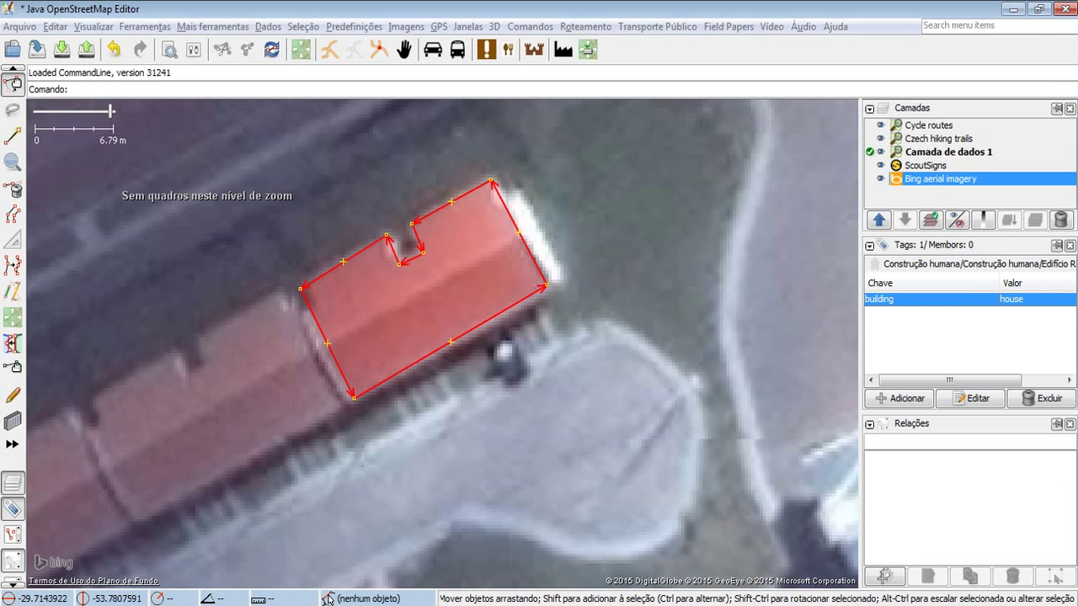
pyautogui.click(903, 399)
pyautogui.hotkey('ctrl', 'v')
pyautogui.press('Tab')
pyautogui.write('y')
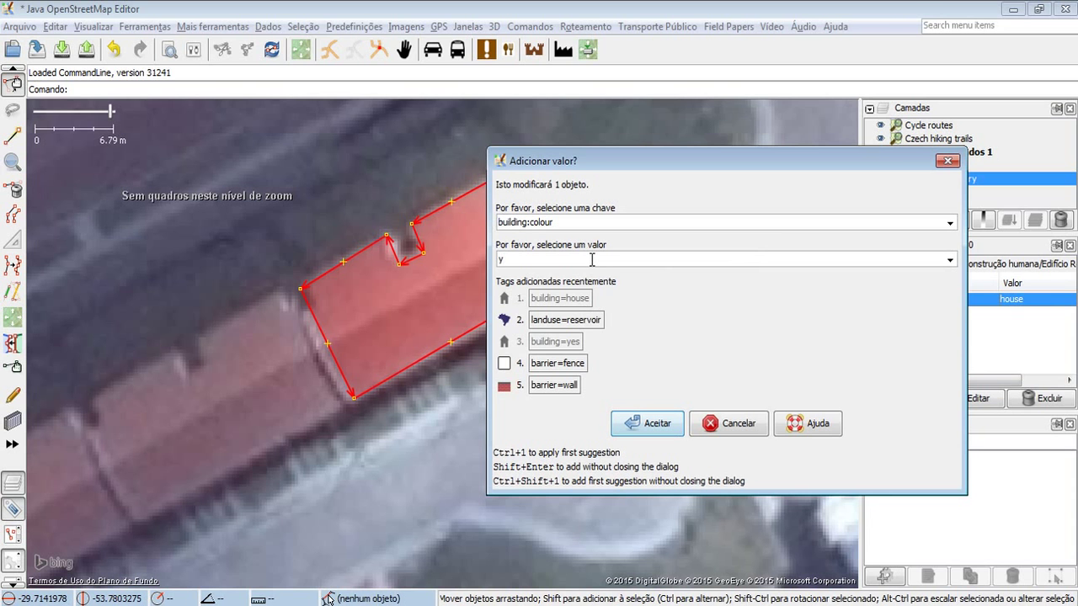
pyautogui.write('ellow')
pyautogui.press('Return')
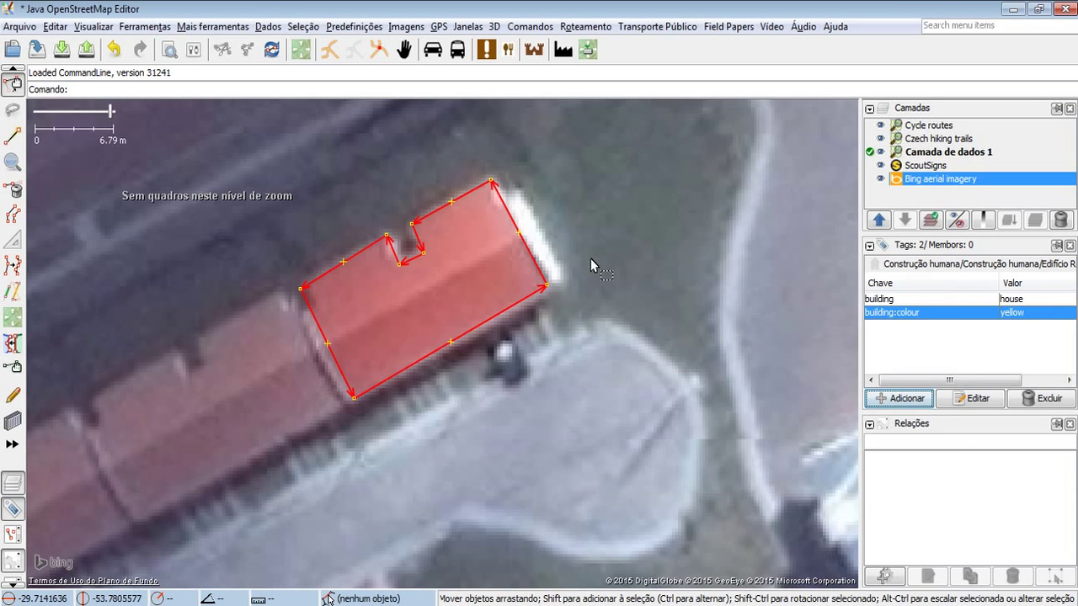
pyautogui.click(529, 316)
pyautogui.click(529, 295)
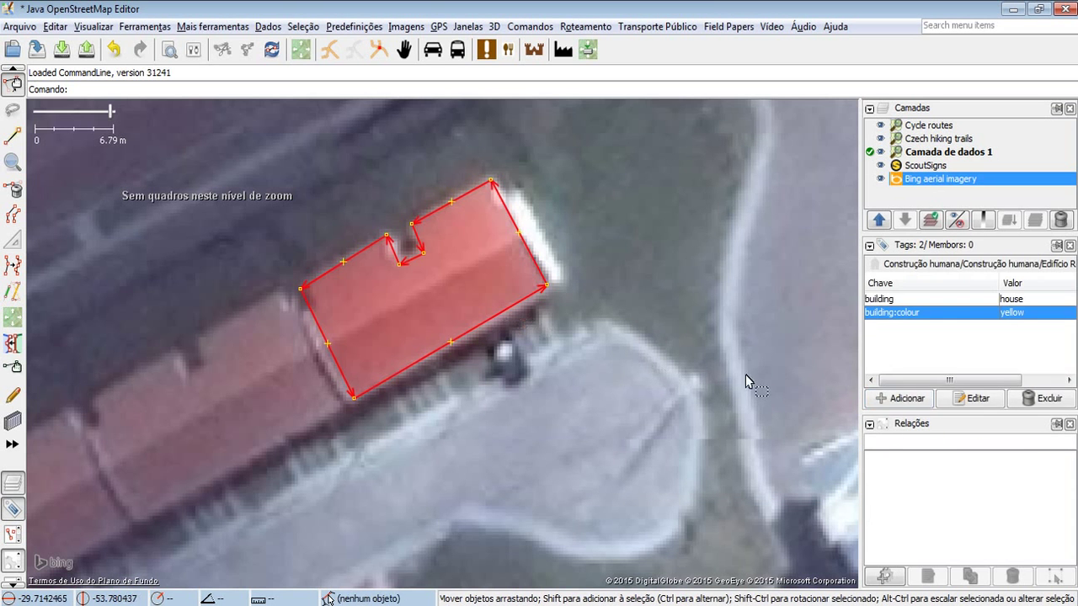
# Step: Add the tag building:levels=1 to the selected house outline
pyautogui.click(911, 401)
pyautogui.write('building:levels')
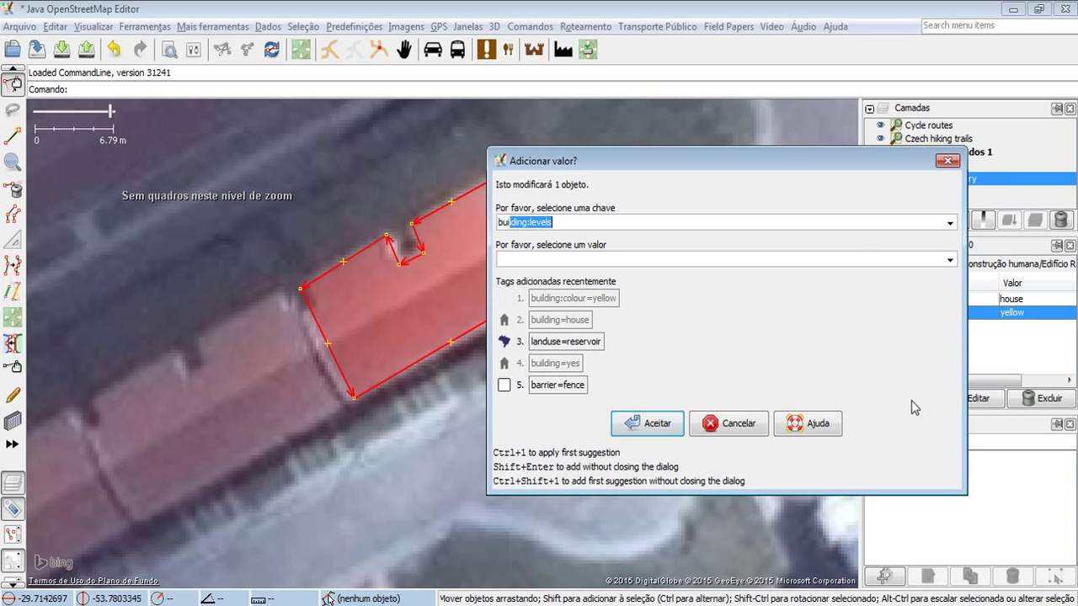
pyautogui.press('Tab')
pyautogui.write('1')
pyautogui.press('Return')
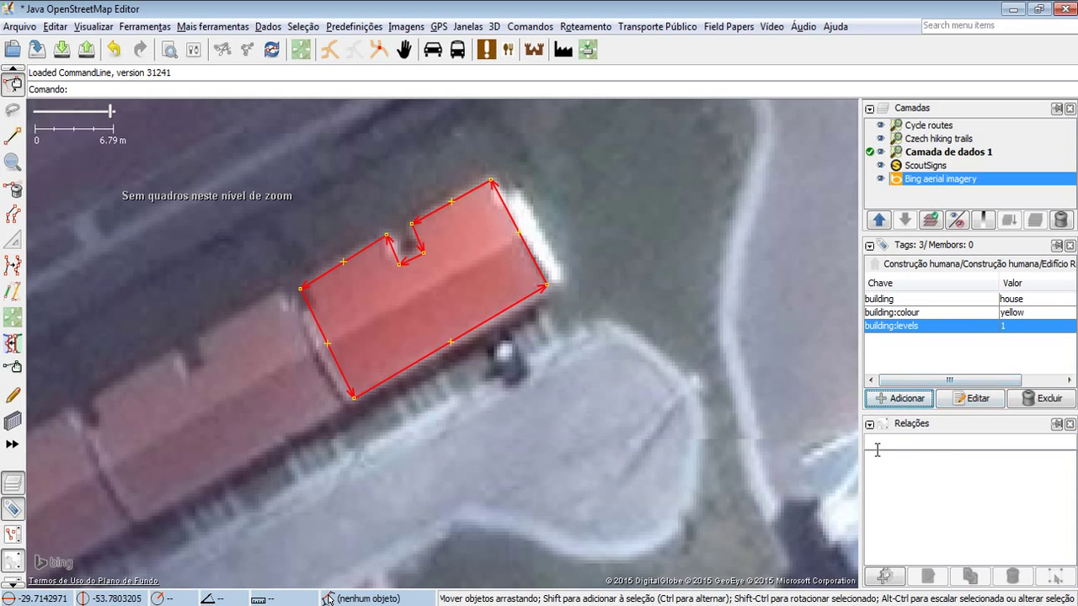
# Step: Copy the roof:colour key from the wiki's Surfaces table in the browser, and add the tag roof:colour=orange to the house in JOSM
pyautogui.hotkey('alt', 'Tab')
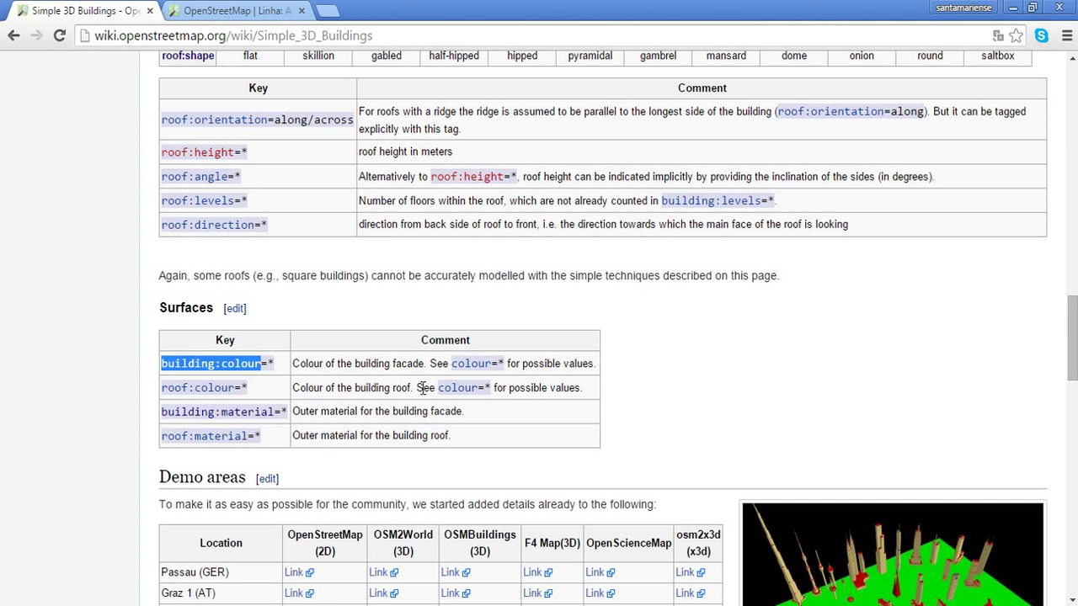
pyautogui.moveTo(237, 387); pyautogui.dragTo(160, 392)
pyautogui.hotkey('ctrl', 'c')
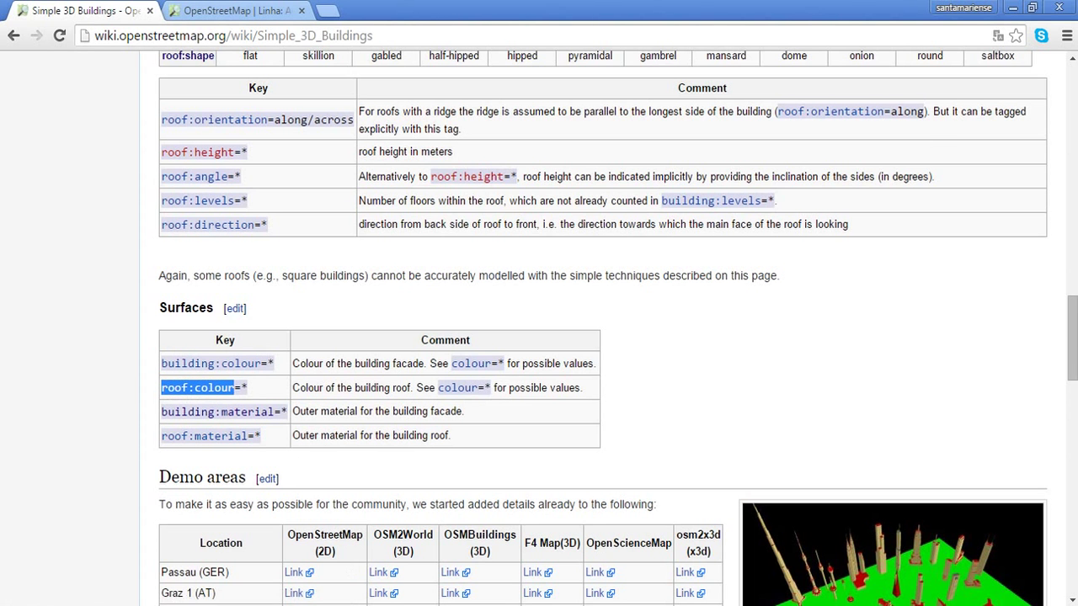
pyautogui.hotkey('alt', 'Tab')
pyautogui.click(918, 398)
pyautogui.hotkey('ctrl', 'v')
pyautogui.press('Tab')
pyautogui.write('orange')
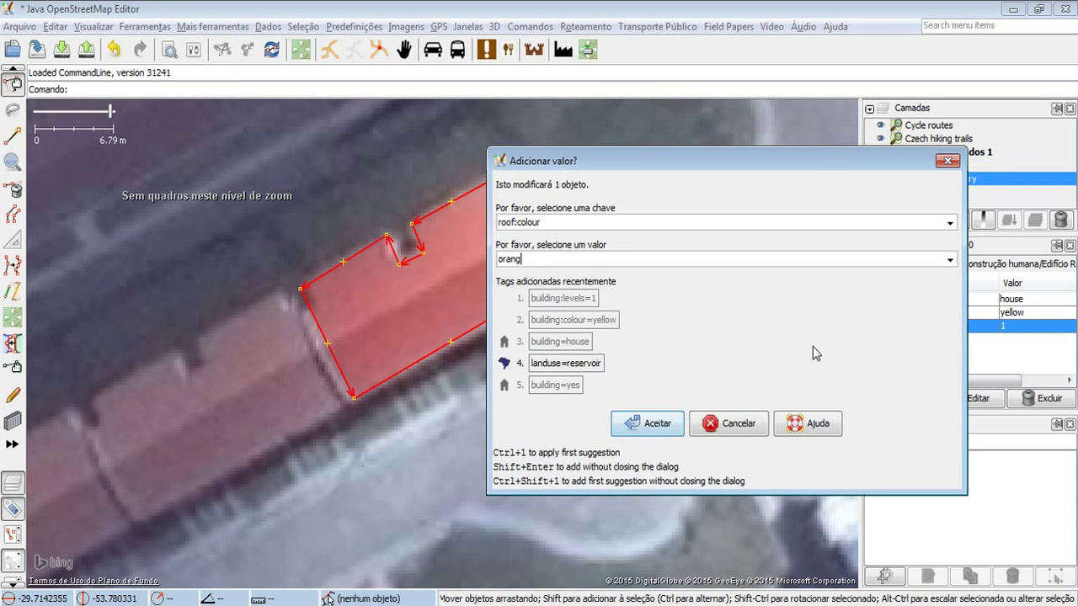
pyautogui.press('Return')
# Step: Take the roof:material key from the wiki's Surfaces table and add the tag roof:material=roof_tiles to the house in JOSM
pyautogui.hotkey('alt', 'Tab')
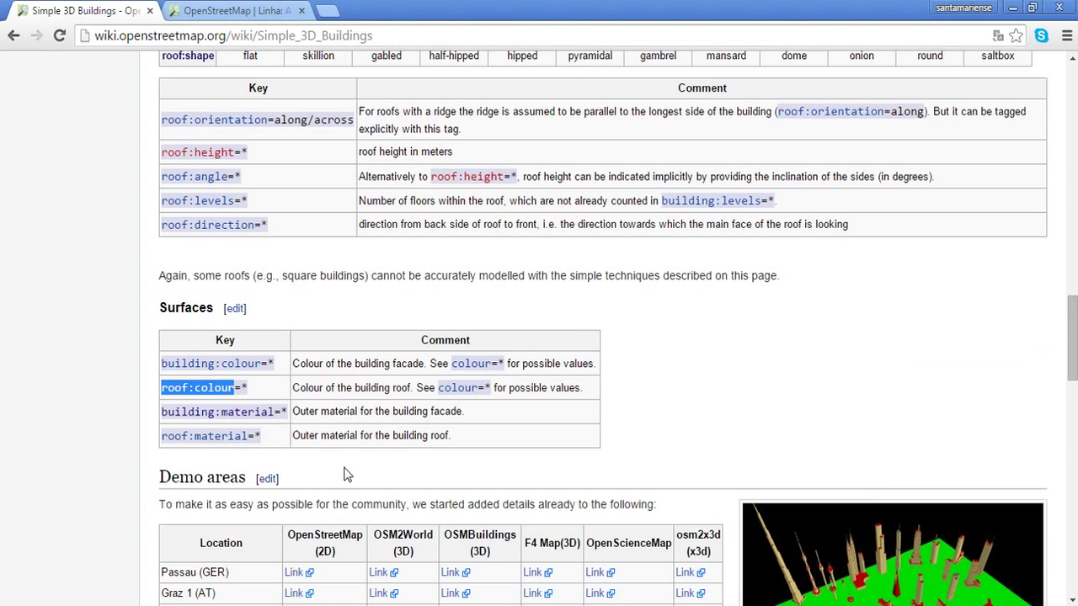
pyautogui.click(250, 441)
pyautogui.moveTo(251, 439); pyautogui.dragTo(161, 440)
pyautogui.hotkey('alt', 'Tab')
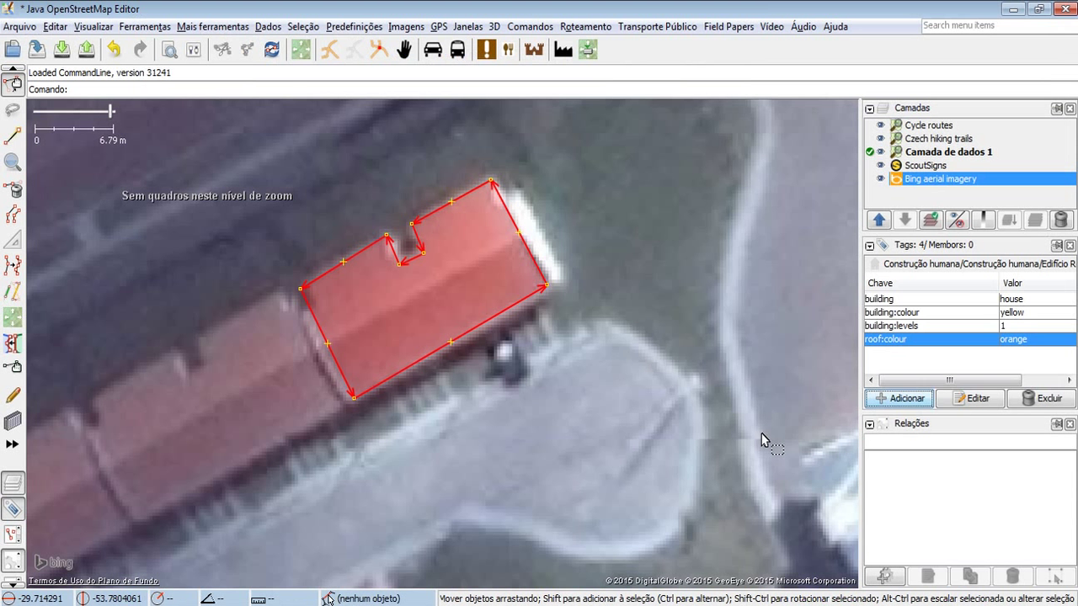
pyautogui.click(903, 398)
pyautogui.press('Tab')
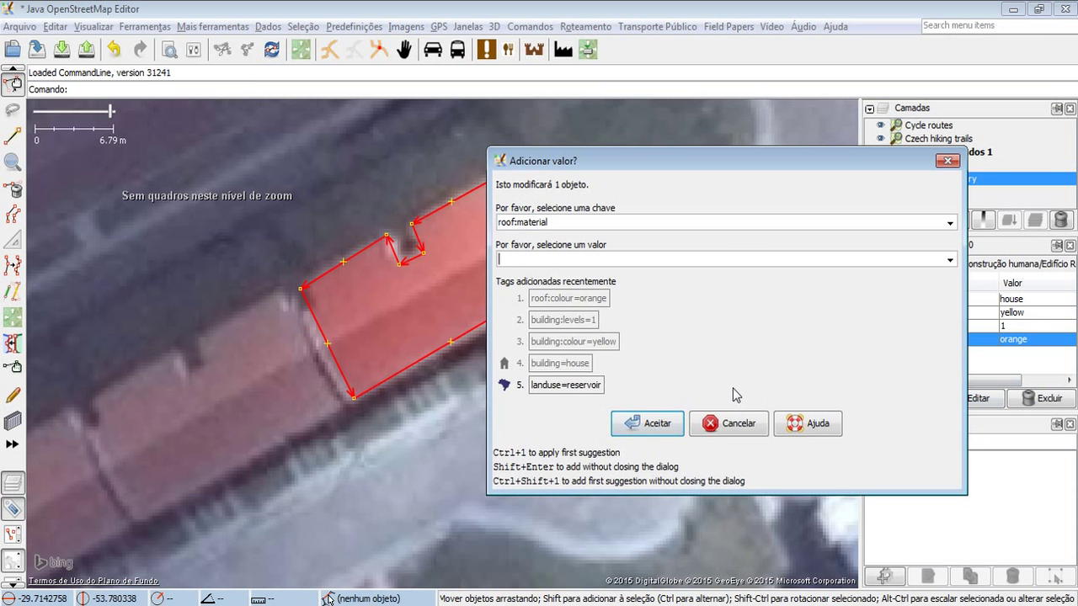
pyautogui.write('roof_tiles')
pyautogui.press('Return')
# Step: Switch to the browser, open the building:colour key page in a new tab and return to the Simple 3D Buildings page
pyautogui.hotkey('alt', 'Tab')
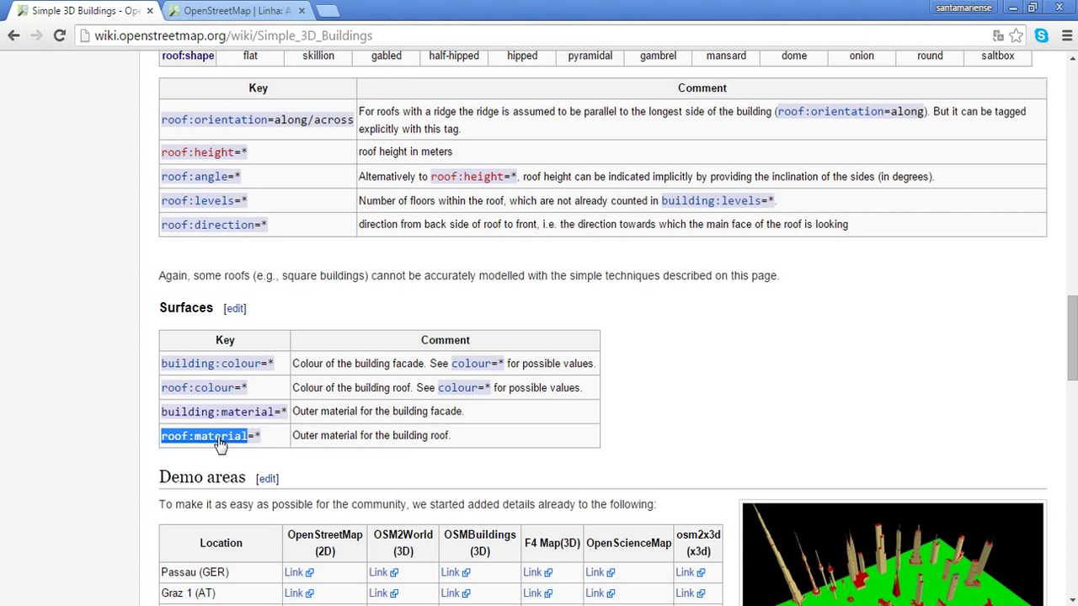
pyautogui.middleClick(217, 371)
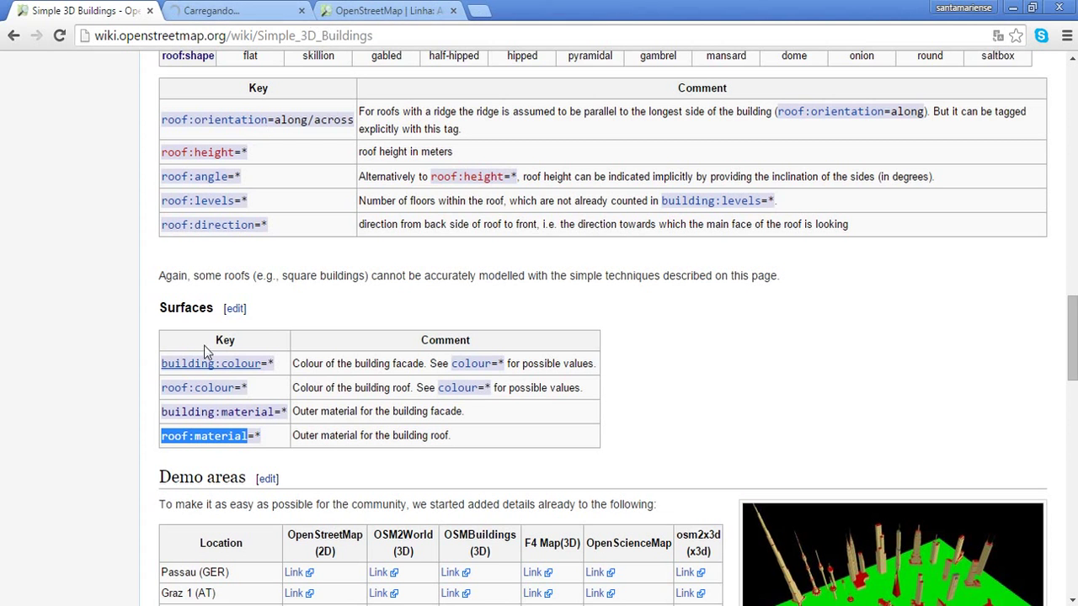
pyautogui.click(253, 10)
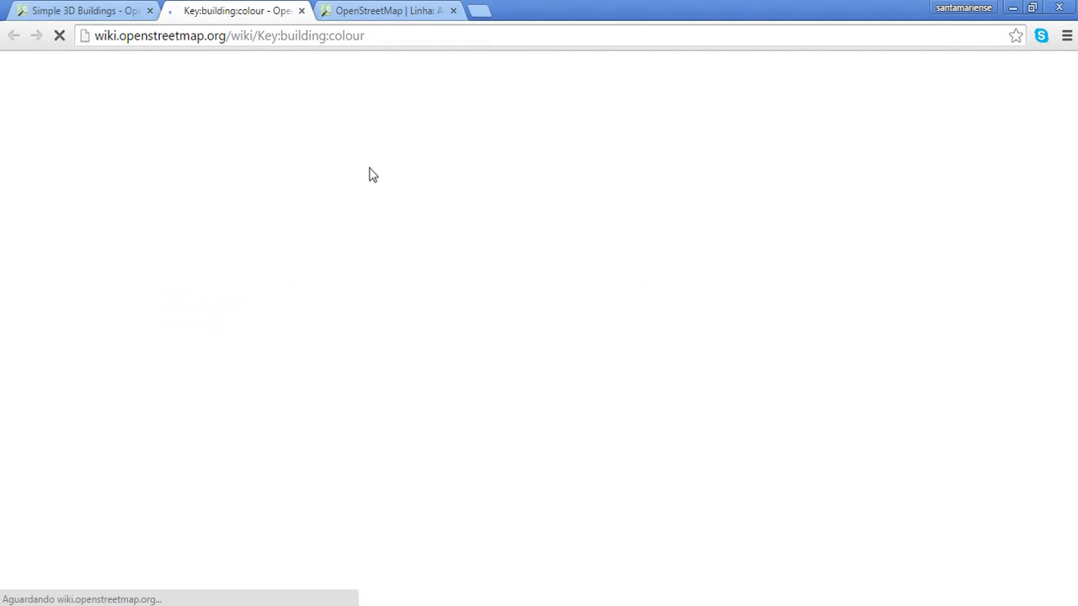
pyautogui.click(133, 8)
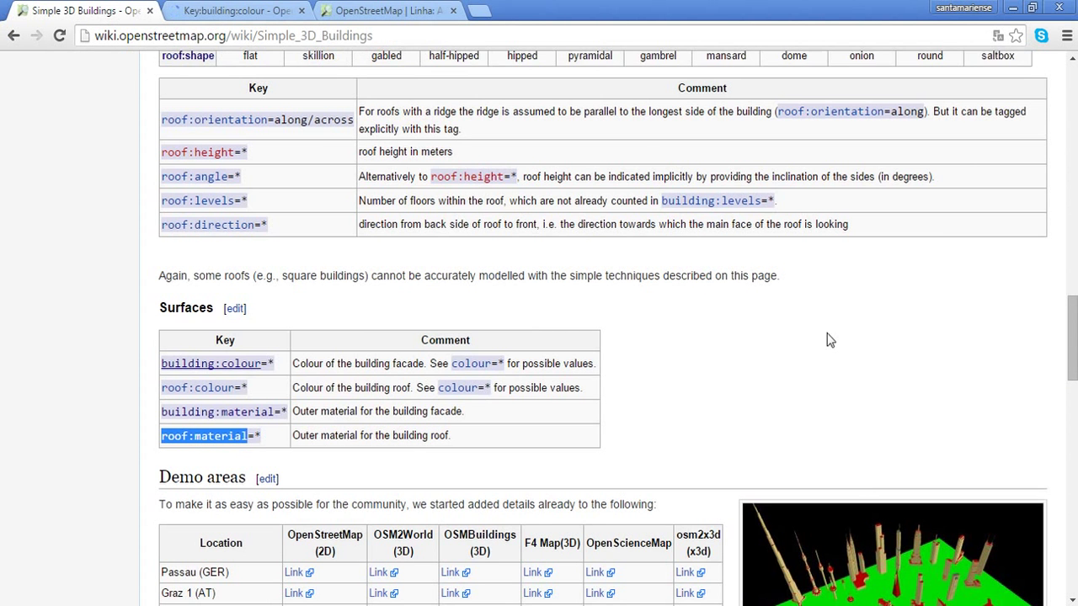
# Step: Copy the roof:shape key from the wiki's Roof table and enter it as the key of a new tag for the house in JOSM
pyautogui.scroll(2, 792, 324)
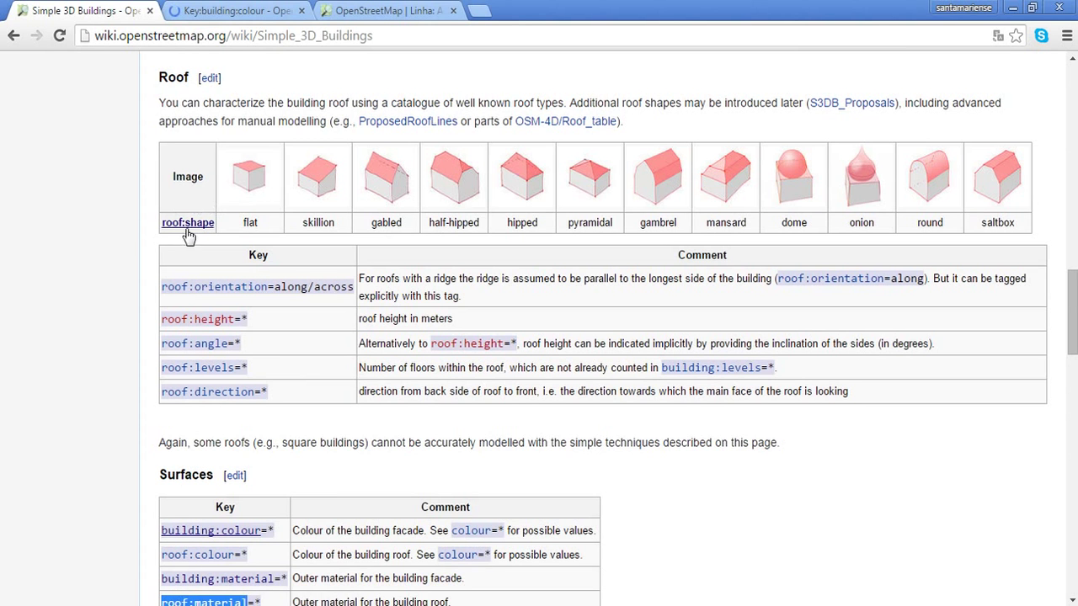
pyautogui.moveTo(220, 226); pyautogui.dragTo(161, 226)
pyautogui.hotkey('ctrl', 'c')
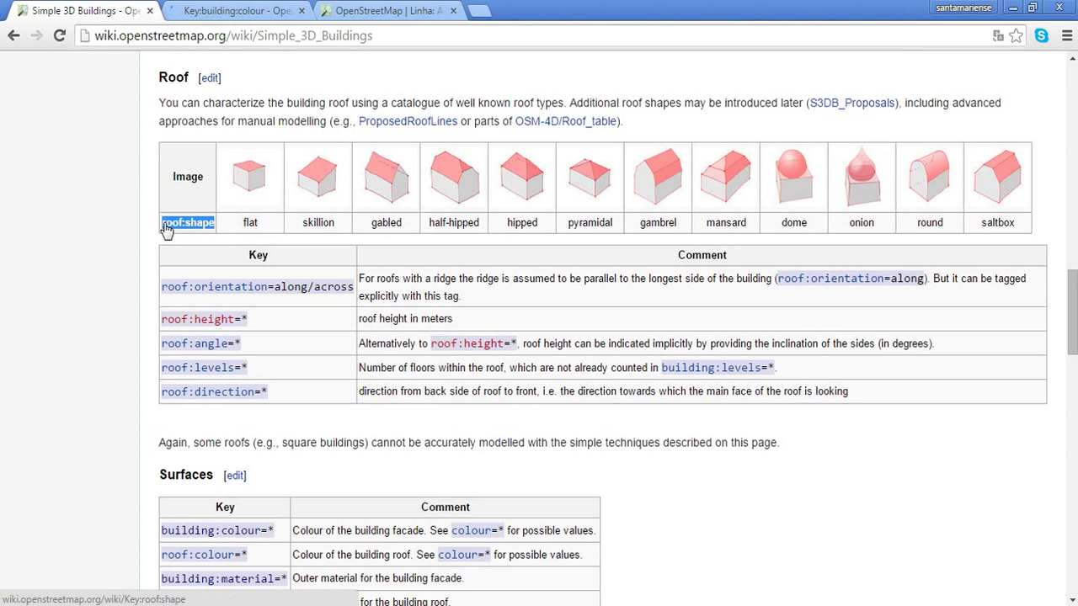
pyautogui.hotkey('alt', 'Tab')
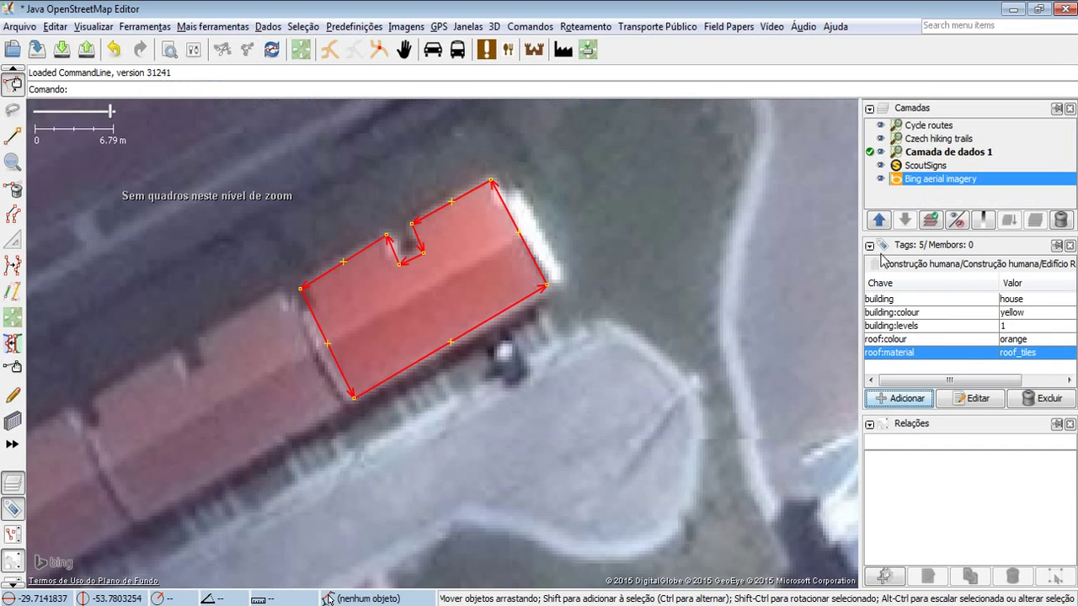
pyautogui.click(906, 399)
pyautogui.hotkey('ctrl', 'v')
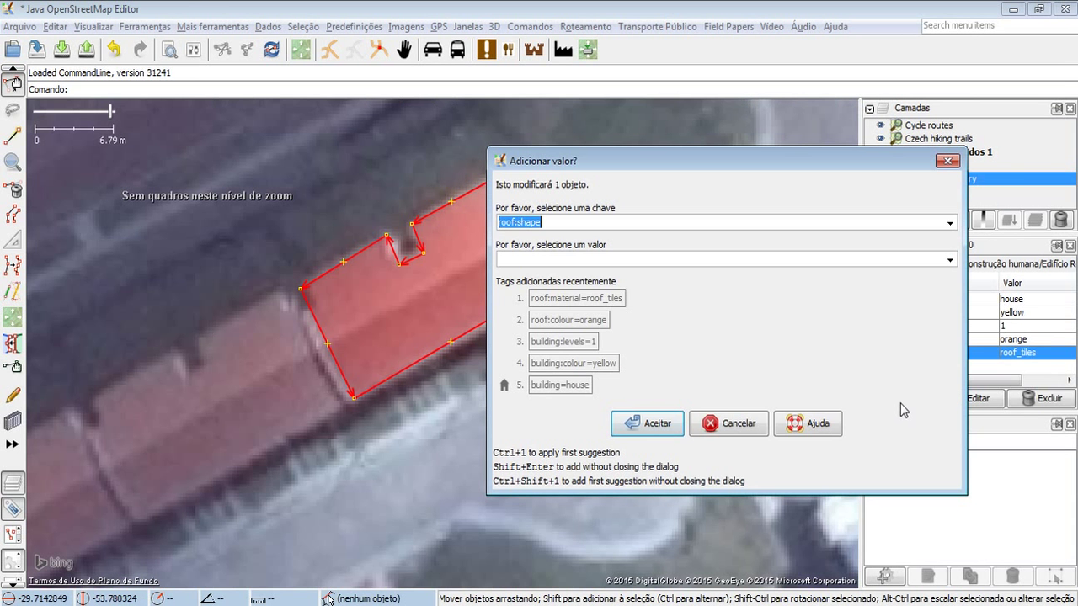
pyautogui.click(563, 258)
# Step: Copy the value gabled from the wiki's roof shape table and add it in JOSM as the house's roof:shape value
pyautogui.hotkey('alt', 'Tab')
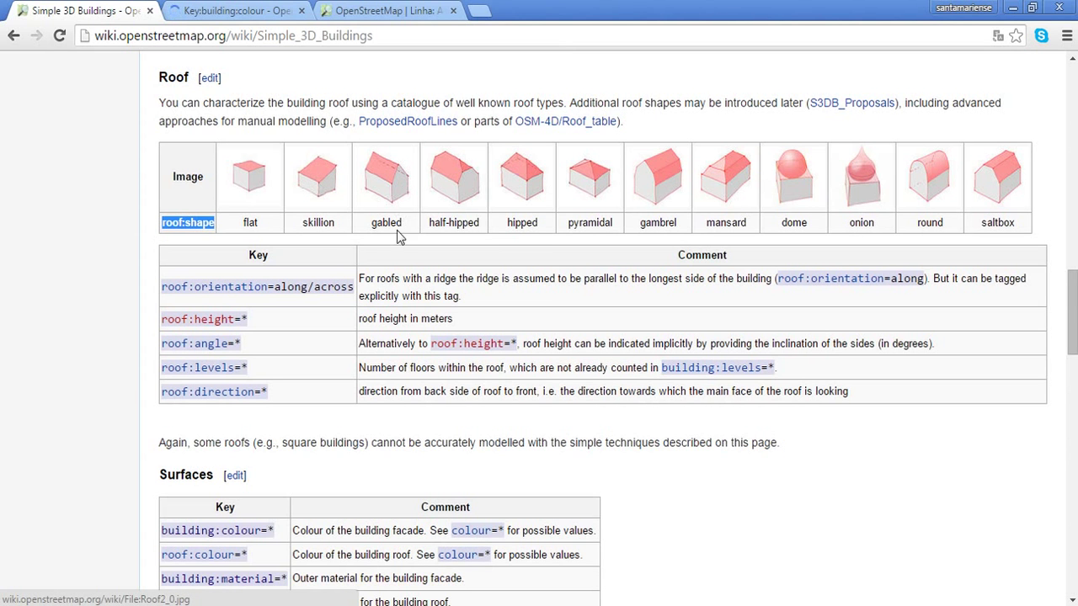
pyautogui.moveTo(404, 232); pyautogui.dragTo(372, 226)
pyautogui.hotkey('ctrl', 'c')
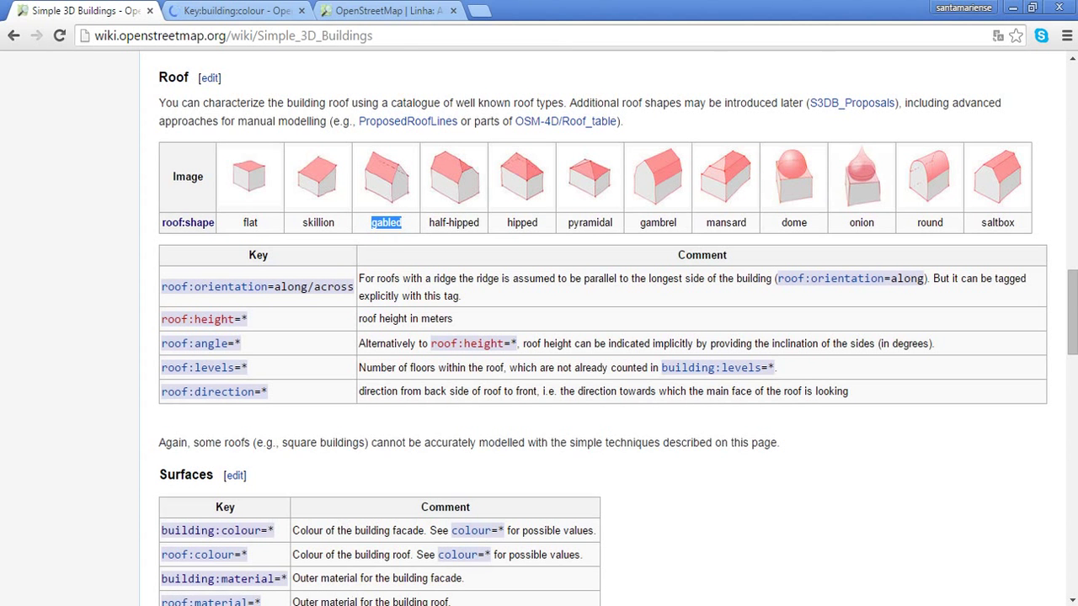
pyautogui.hotkey('alt', 'Tab')
pyautogui.hotkey('ctrl', 'v')
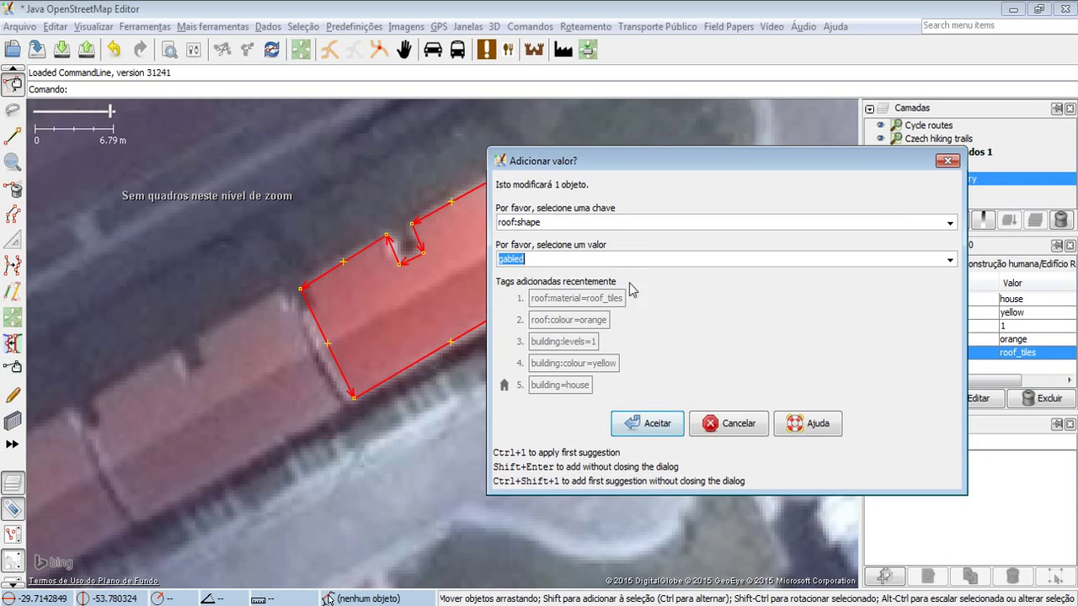
pyautogui.click(646, 423)
# Step: Reselect the house outline to show its tags and close the Relações panel
pyautogui.click(690, 372)
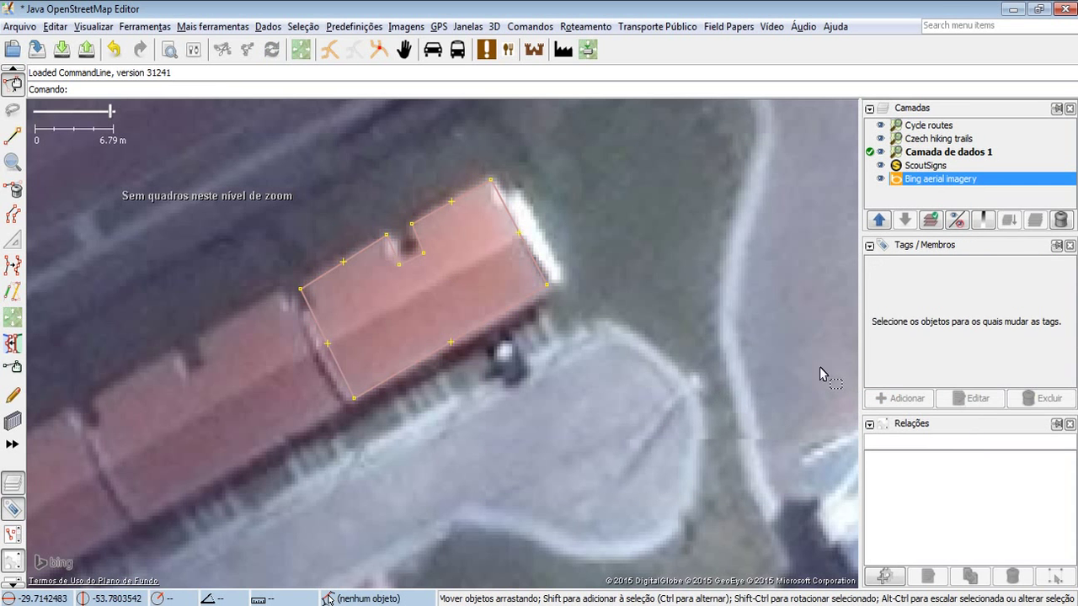
pyautogui.click(481, 314)
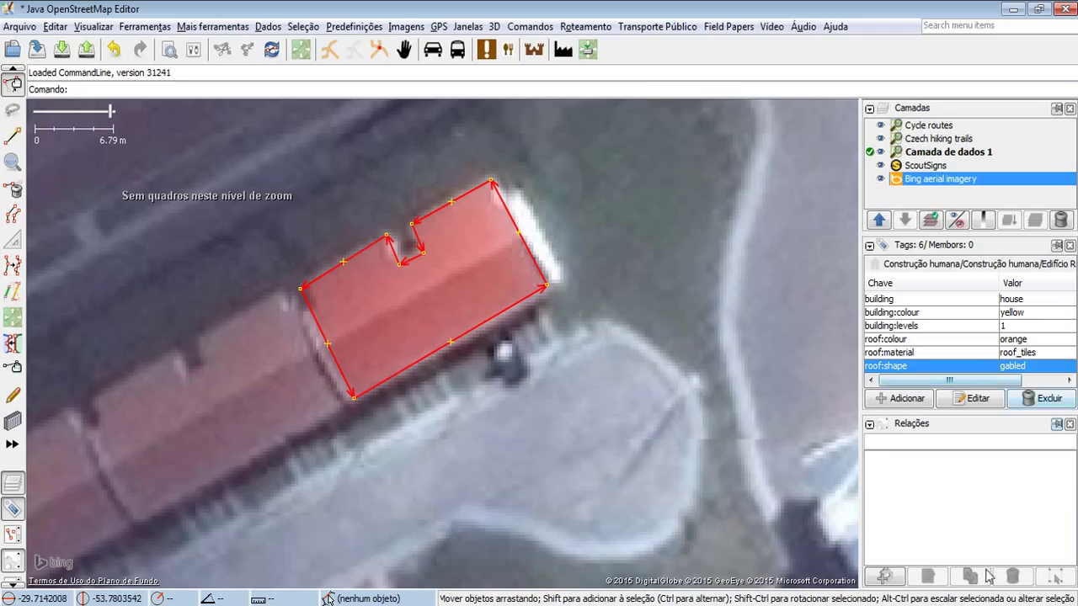
pyautogui.click(1069, 424)
# Step: Paste copies of the tagged house outline onto the remaining houses of the same row, down to its southwestern end
pyautogui.scroll(-3, 582, 414)
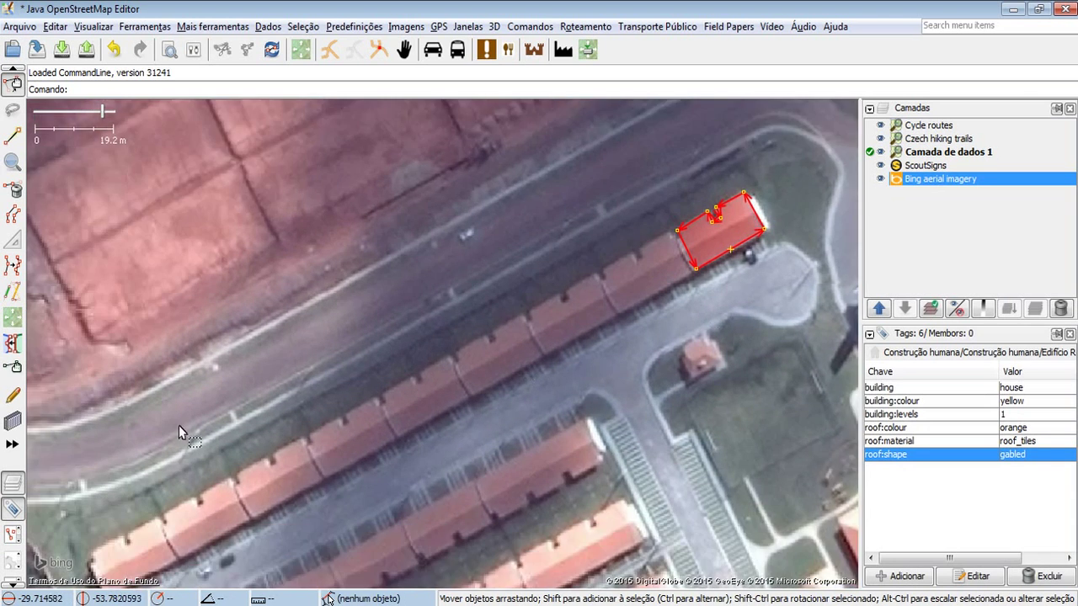
pyautogui.moveTo(467, 348); pyautogui.dragTo(511, 339)
pyautogui.click(510, 334)
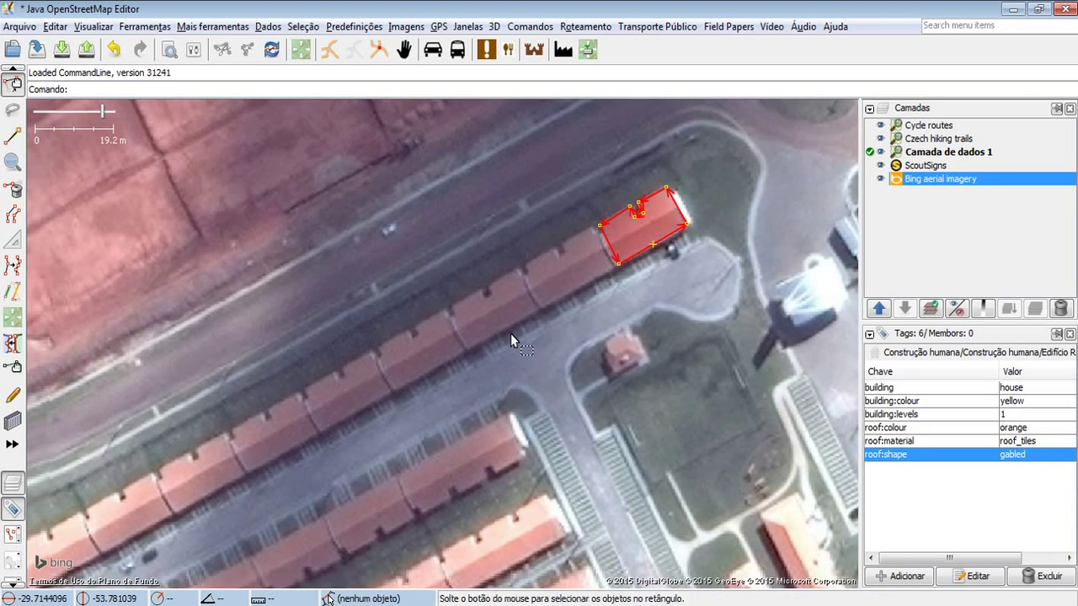
pyautogui.click(647, 255)
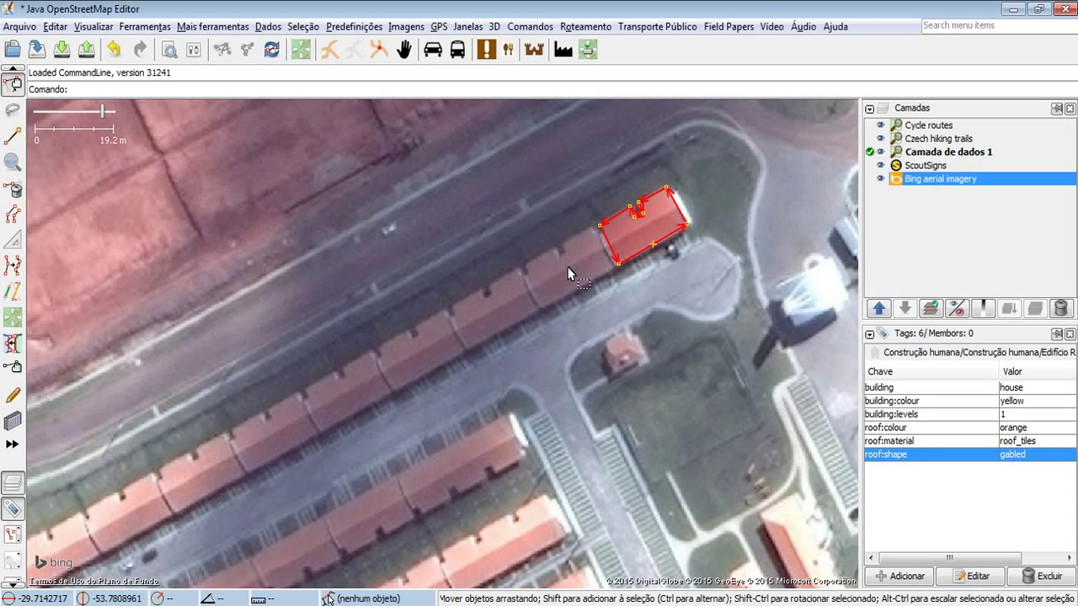
pyautogui.moveTo(570, 276); pyautogui.dragTo(431, 295)
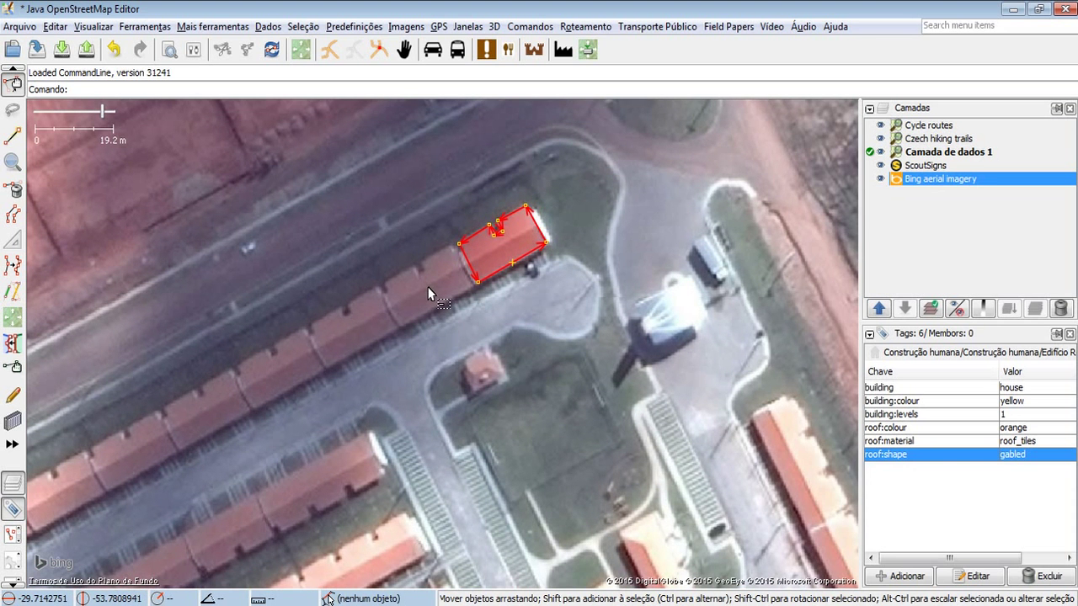
pyautogui.hotkey('ctrl', 'v')
pyautogui.moveTo(361, 331); pyautogui.dragTo(459, 301)
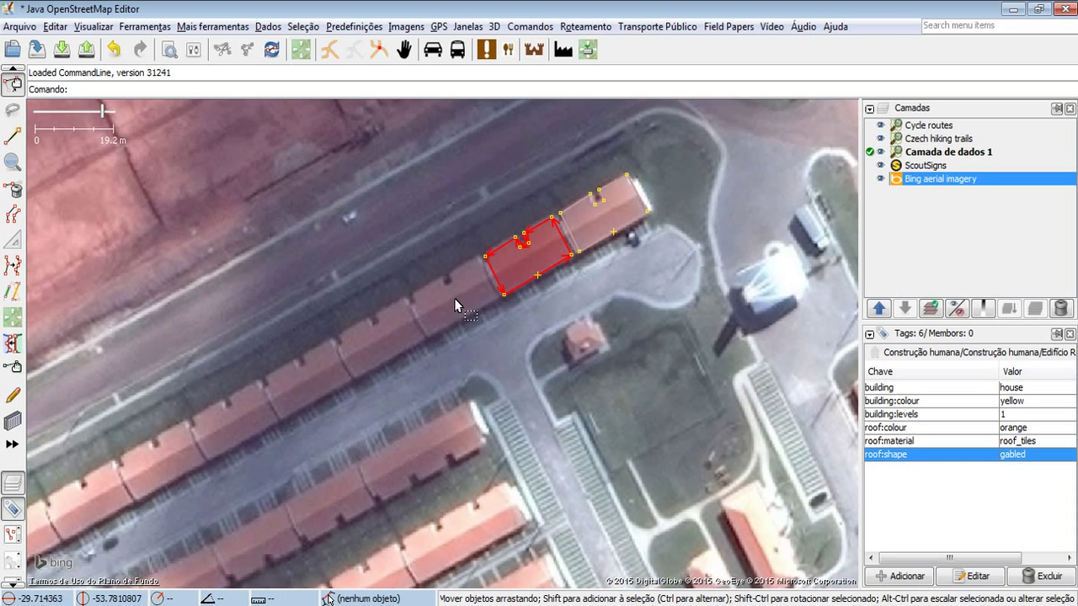
pyautogui.hotkey('ctrl', 'v')
pyautogui.moveTo(395, 325); pyautogui.dragTo(457, 277)
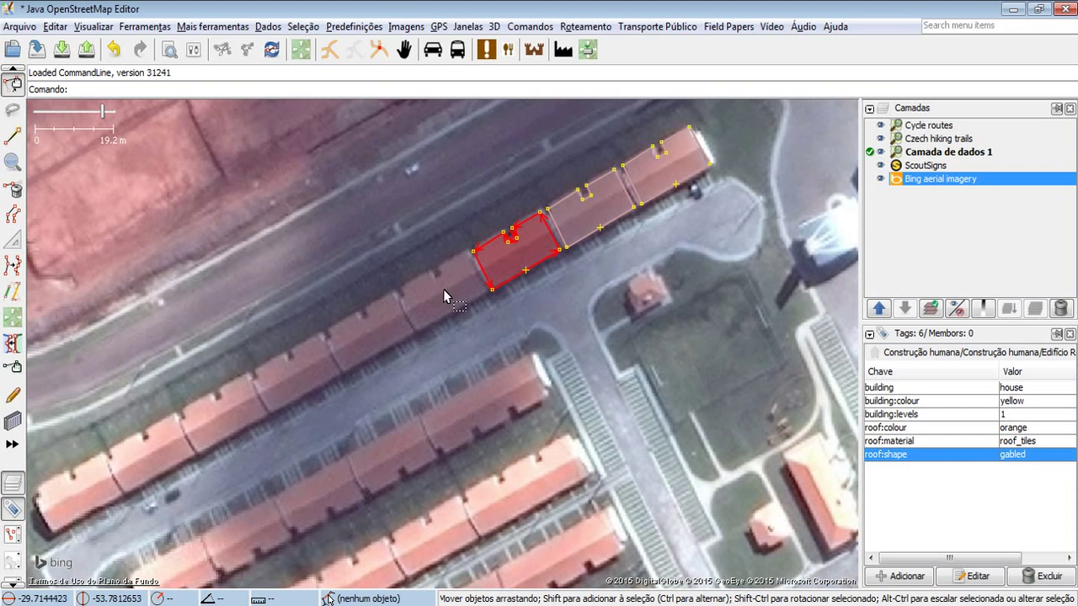
pyautogui.hotkey('ctrl', 'v')
pyautogui.moveTo(369, 328); pyautogui.dragTo(518, 245)
pyautogui.hotkey('ctrl', 'v')
pyautogui.hotkey('ctrl', 'v')
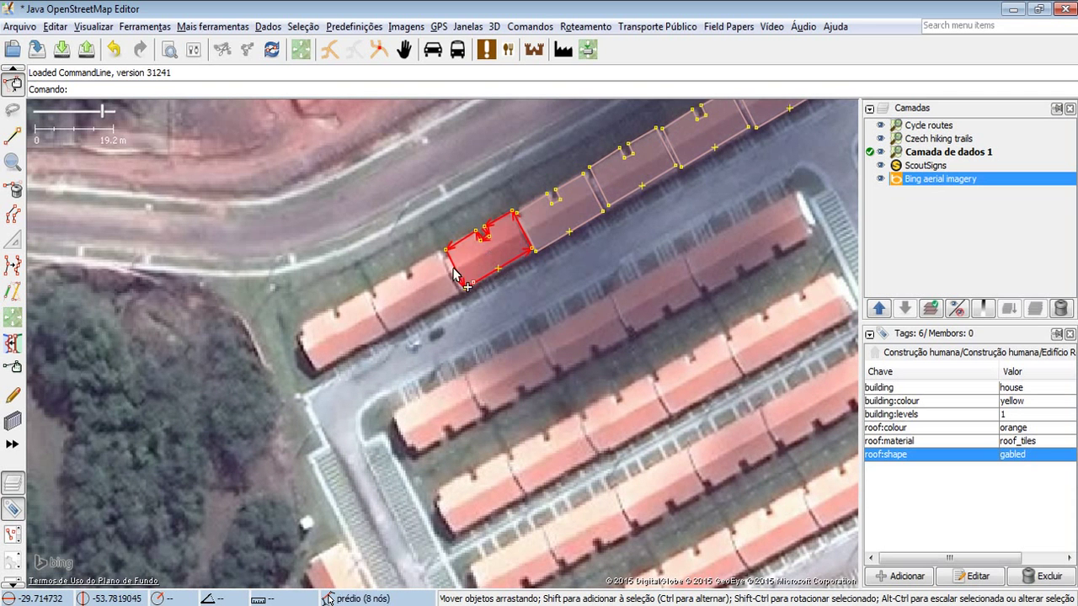
pyautogui.hotkey('ctrl', 'v')
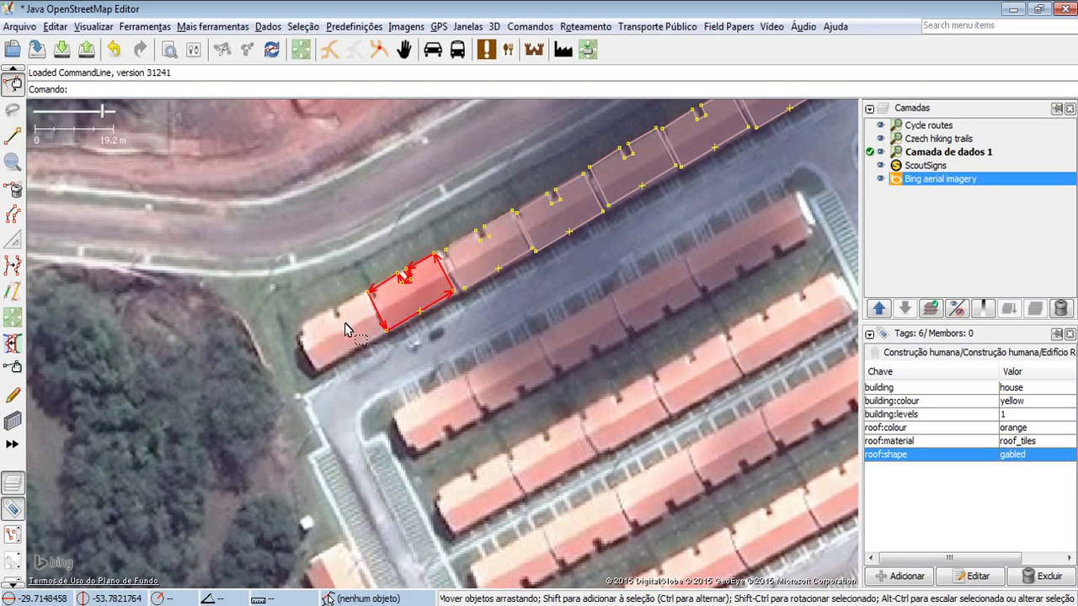
pyautogui.hotkey('ctrl', 'v')
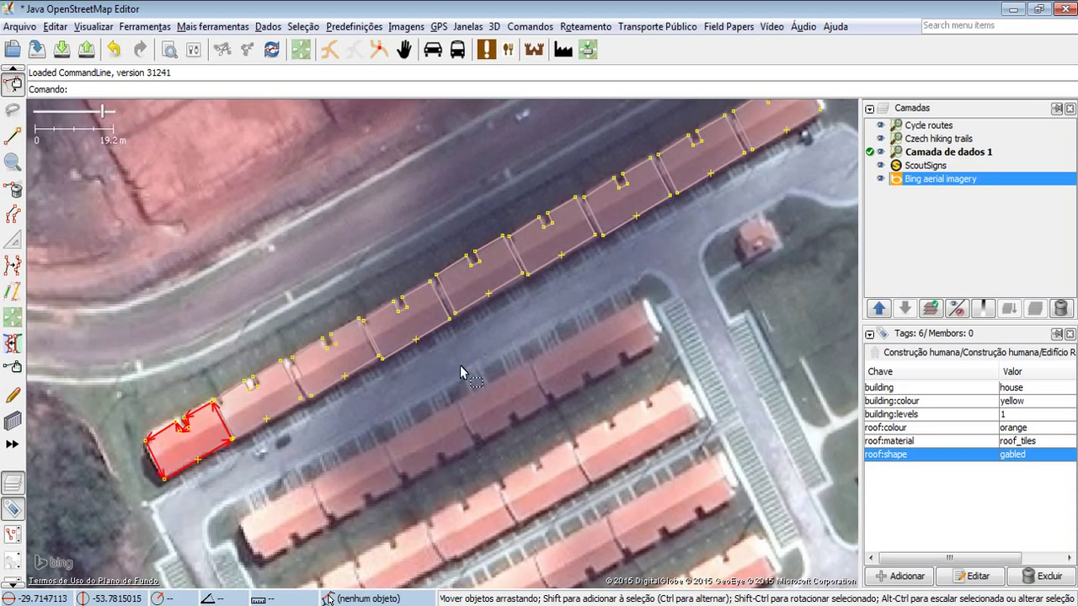
pyautogui.scroll(-3, 450, 385)
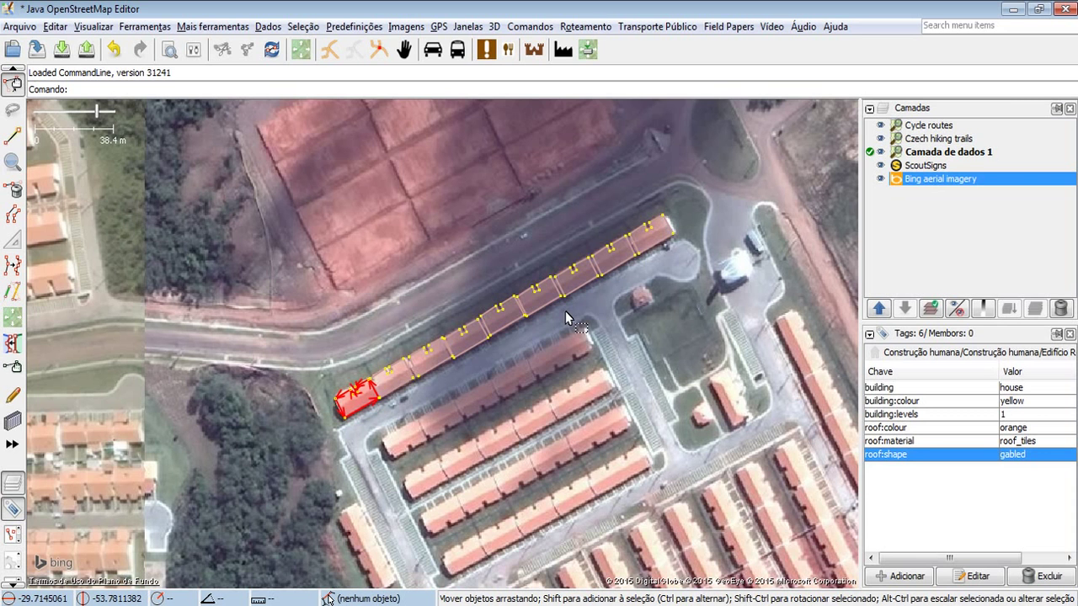
pyautogui.hotkey('ctrl', 'v')
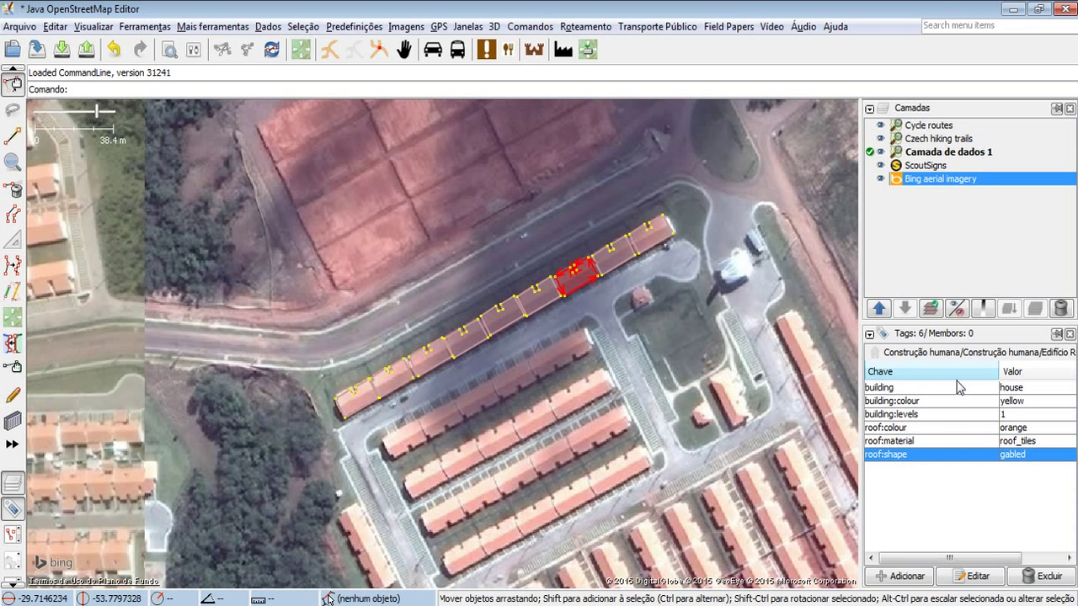
# Step: Switch to the browser, search the web for f4 maps and open the F4map Demo - Interactive 3D map result
pyautogui.hotkey('alt', 'Tab')
pyautogui.click(478, 10)
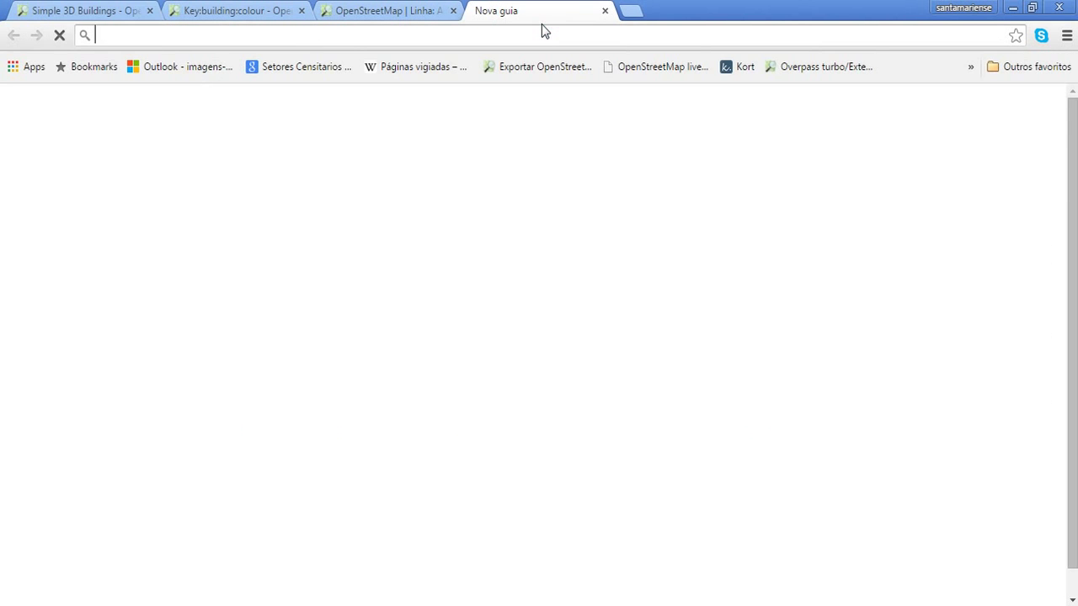
pyautogui.write('f4 maps')
pyautogui.press('Return')
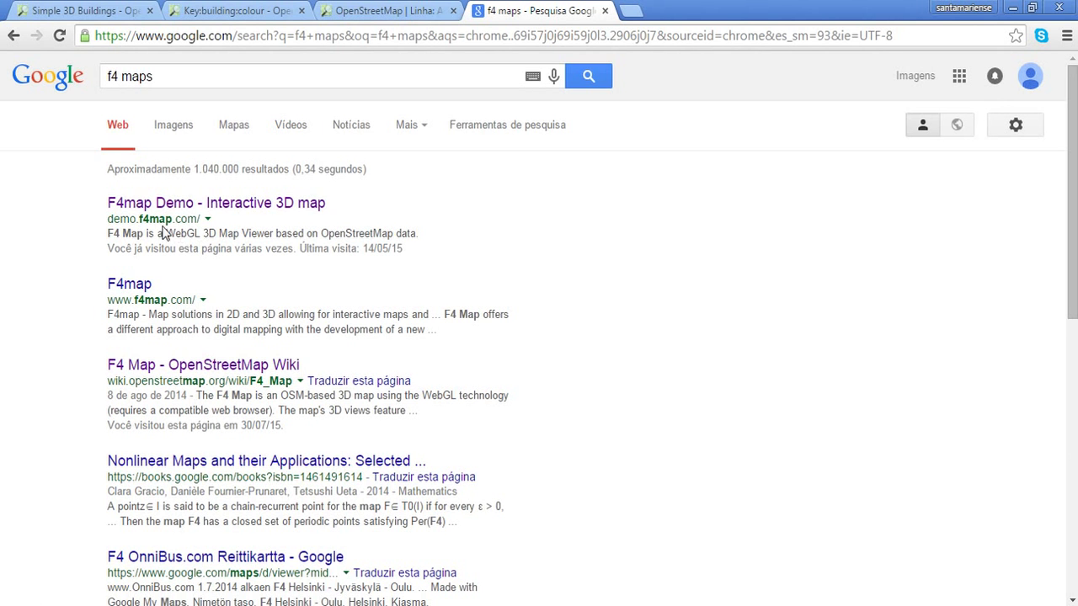
pyautogui.moveTo(116, 219); pyautogui.dragTo(181, 220)
pyautogui.click(186, 219)
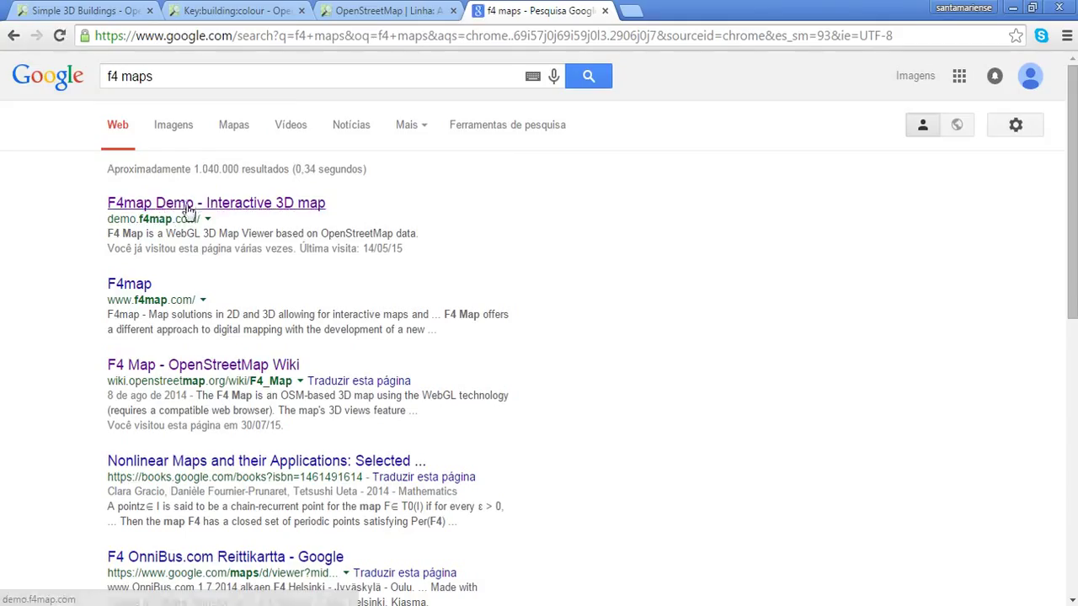
pyautogui.click(187, 205)
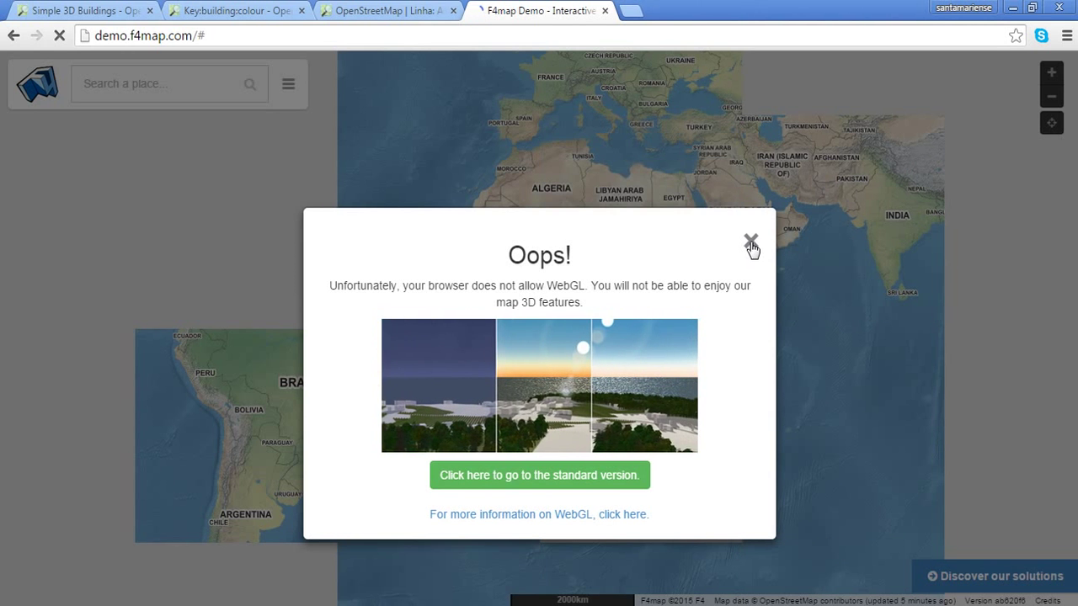
# Step: Dismiss the WebGL notice, highlight the address demo.f4map.com, and close the F4map page
pyautogui.click(751, 244)
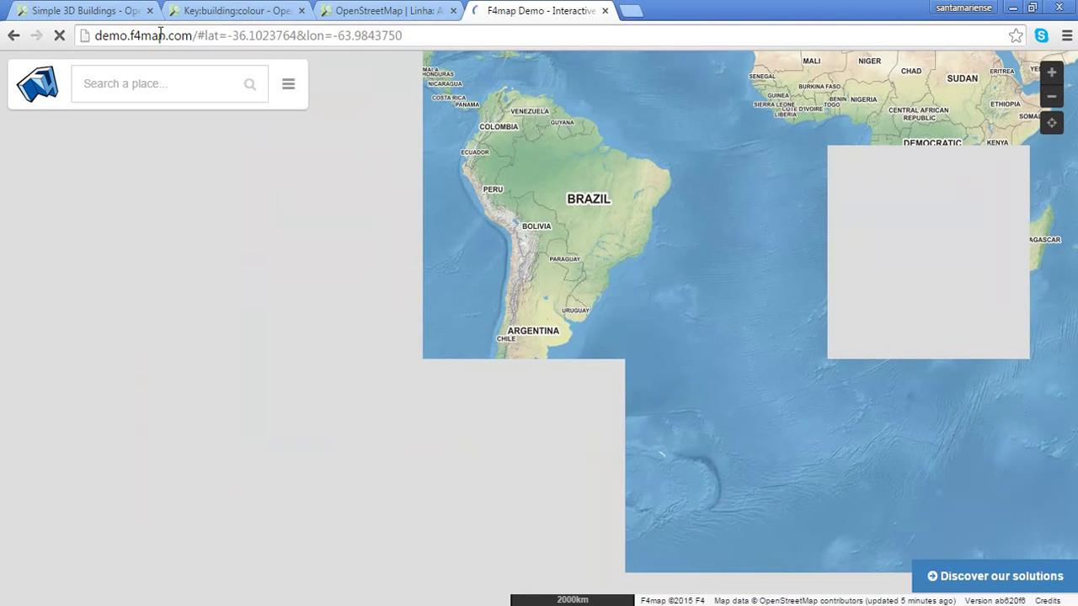
pyautogui.moveTo(194, 35); pyautogui.dragTo(94, 35)
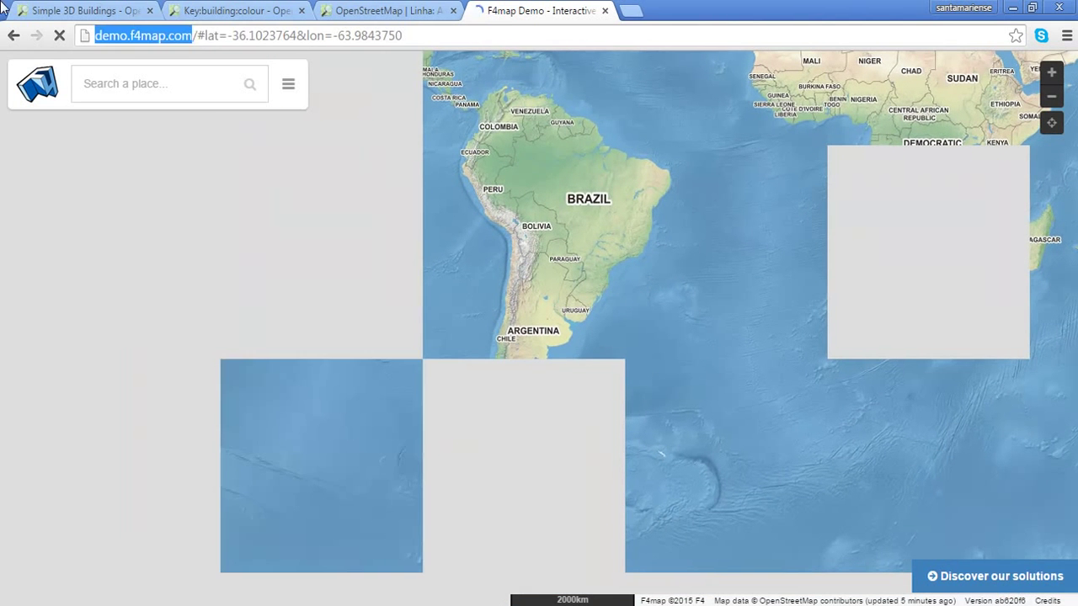
pyautogui.click(604, 11)
pyautogui.scroll(-3, 539, 371)
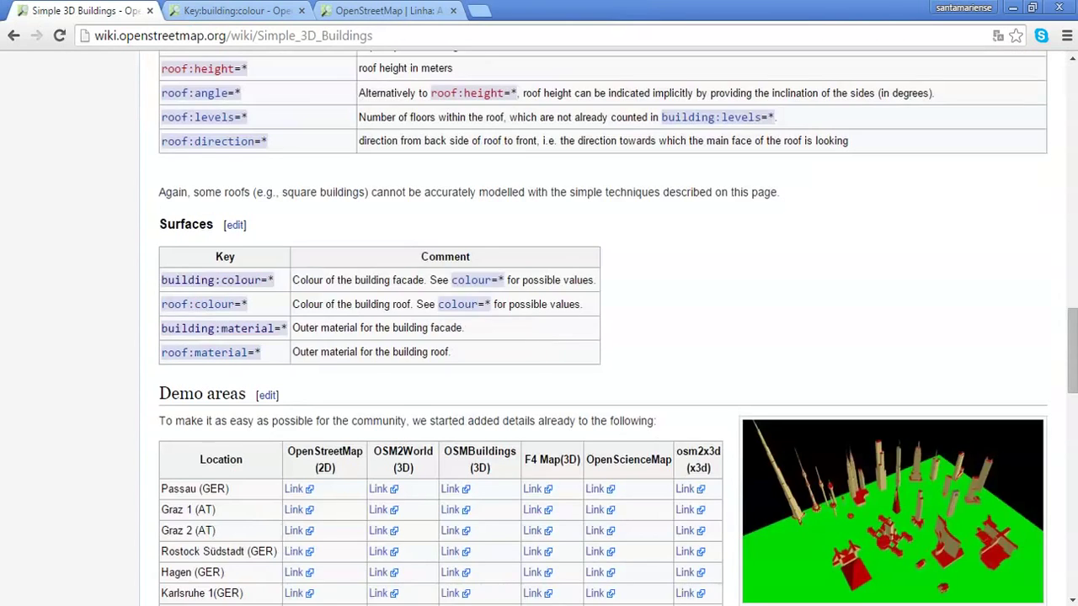
# Step: Switch back to JOSM, select a house in the mapped row to review its tags, and examine the neighbouring unmapped rows
pyautogui.click(337, 605)
pyautogui.moveTo(536, 370); pyautogui.dragTo(409, 338)
pyautogui.moveTo(513, 278); pyautogui.dragTo(489, 338)
pyautogui.click(399, 339)
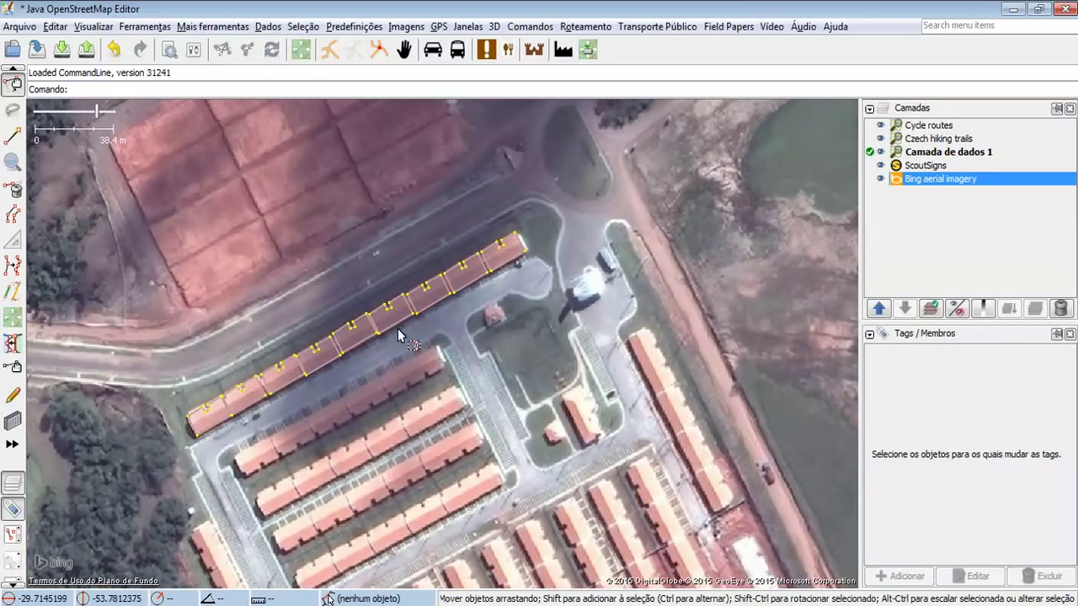
pyautogui.click(395, 324)
pyautogui.moveTo(465, 384); pyautogui.dragTo(509, 366)
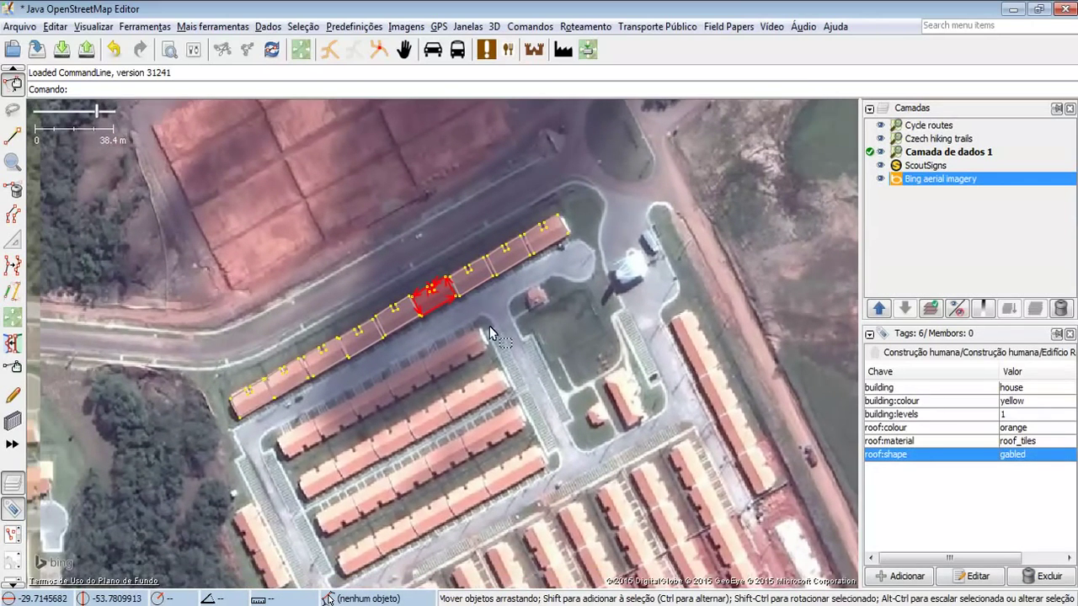
pyautogui.click(510, 319)
pyautogui.moveTo(435, 385); pyautogui.dragTo(568, 396)
pyautogui.moveTo(432, 433); pyautogui.dragTo(626, 342)
pyautogui.moveTo(584, 418); pyautogui.dragTo(314, 313)
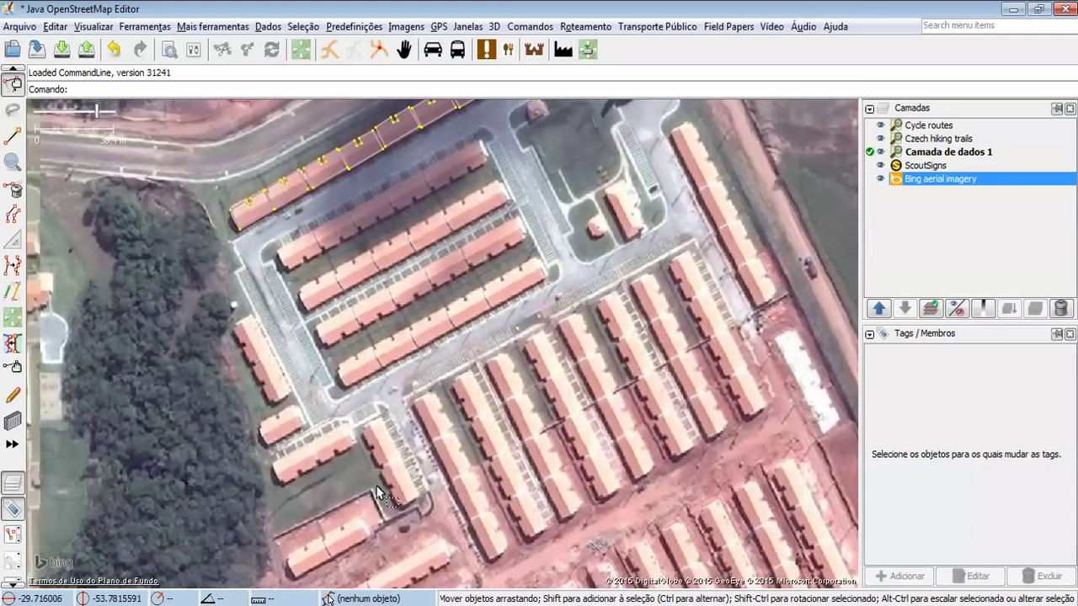
pyautogui.moveTo(495, 497); pyautogui.dragTo(518, 311)
# Step: Find the two mapped reservoirs southwest of the housing estate and select the larger one to review its tags
pyautogui.scroll(-10, 519, 318)
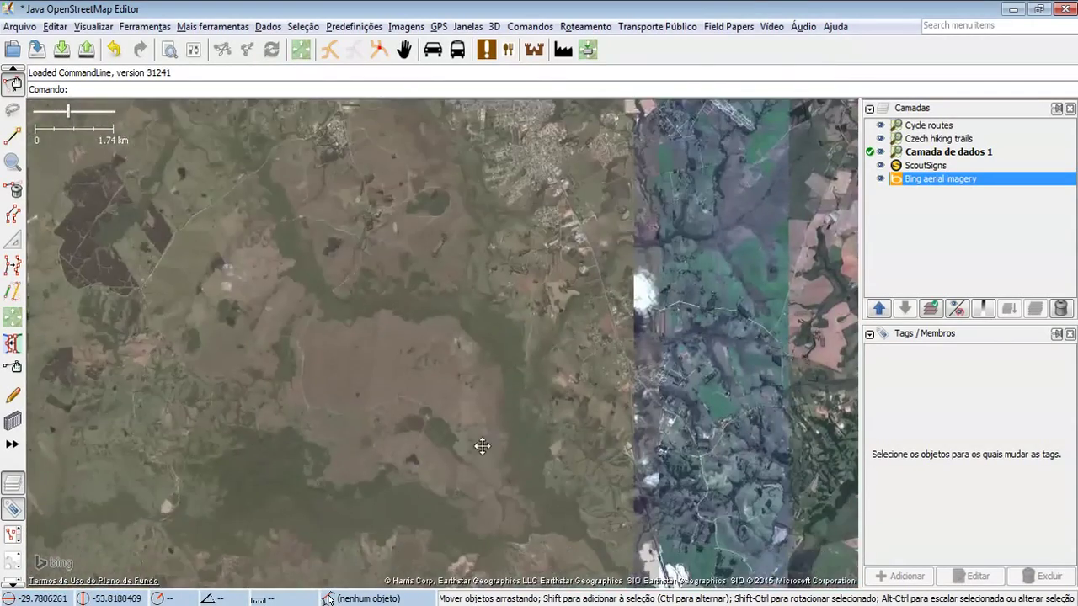
pyautogui.moveTo(482, 446); pyautogui.dragTo(539, 270)
pyautogui.moveTo(476, 402); pyautogui.dragTo(531, 272)
pyautogui.scroll(1, 385, 416)
pyautogui.scroll(1, 436, 341)
pyautogui.moveTo(435, 340); pyautogui.dragTo(399, 375)
pyautogui.moveTo(478, 324); pyautogui.dragTo(475, 331)
pyautogui.scroll(5, 463, 362)
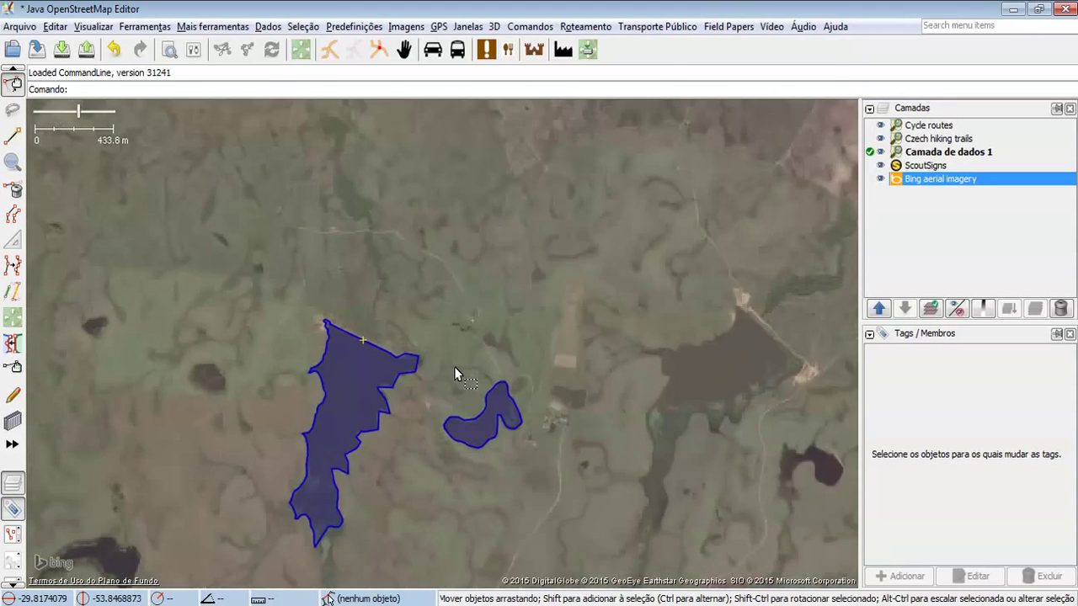
pyautogui.moveTo(430, 380); pyautogui.dragTo(551, 318)
pyautogui.moveTo(514, 265); pyautogui.dragTo(464, 354)
pyautogui.moveTo(571, 325); pyautogui.dragTo(515, 409)
pyautogui.click(428, 389)
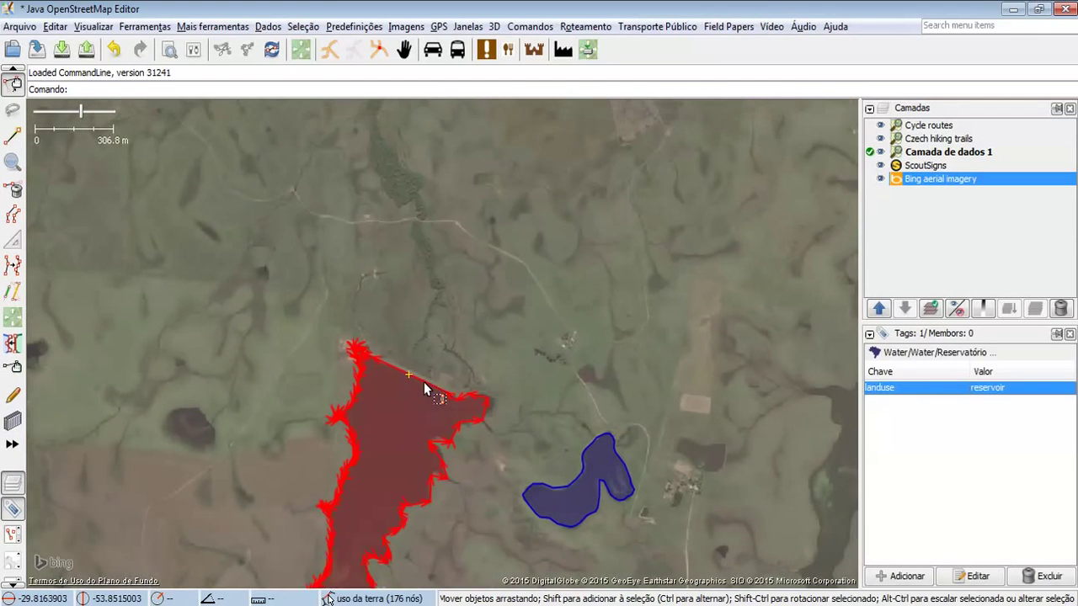
pyautogui.click(575, 337)
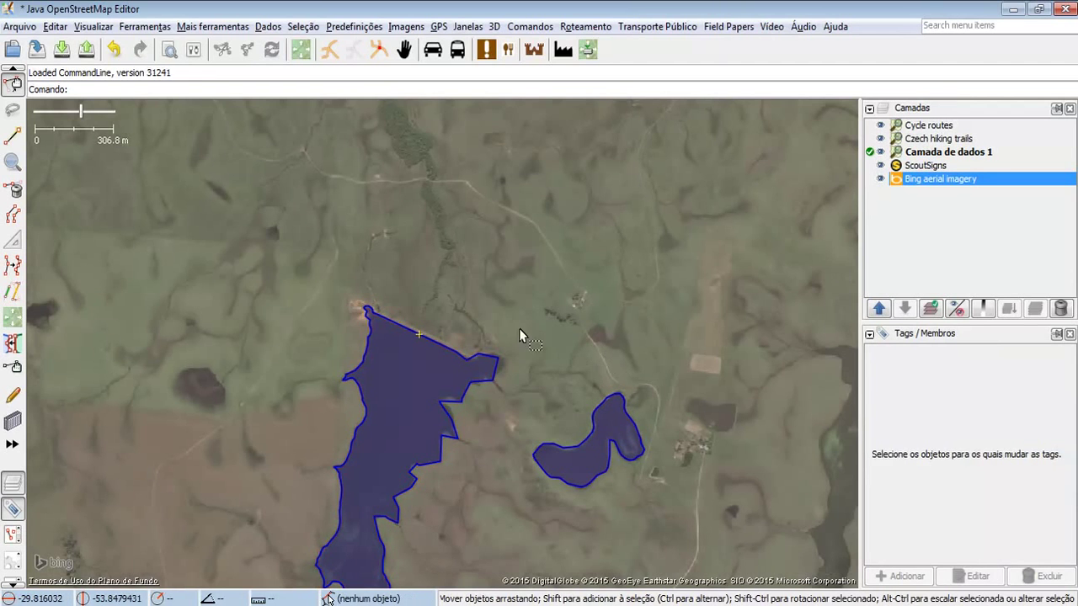
pyautogui.click(446, 339)
pyautogui.moveTo(593, 378); pyautogui.dragTo(609, 328)
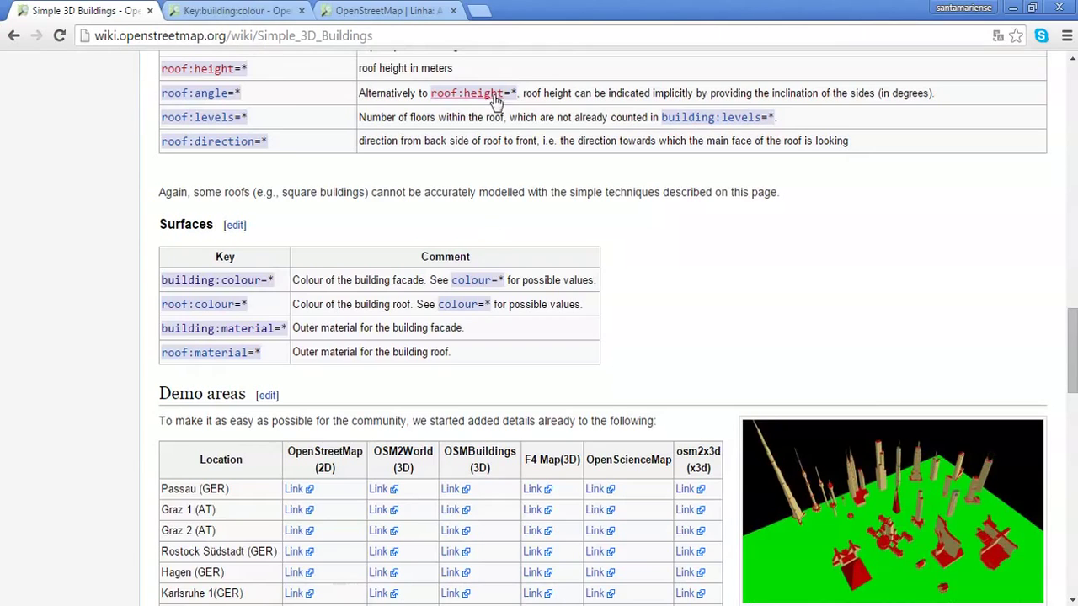
# Step: Highlight the wiki.openstreetmap.org address on the Simple 3D Buildings page in the browser, and close the OpenStreetMap line page
pyautogui.scroll(20, 589, 135)
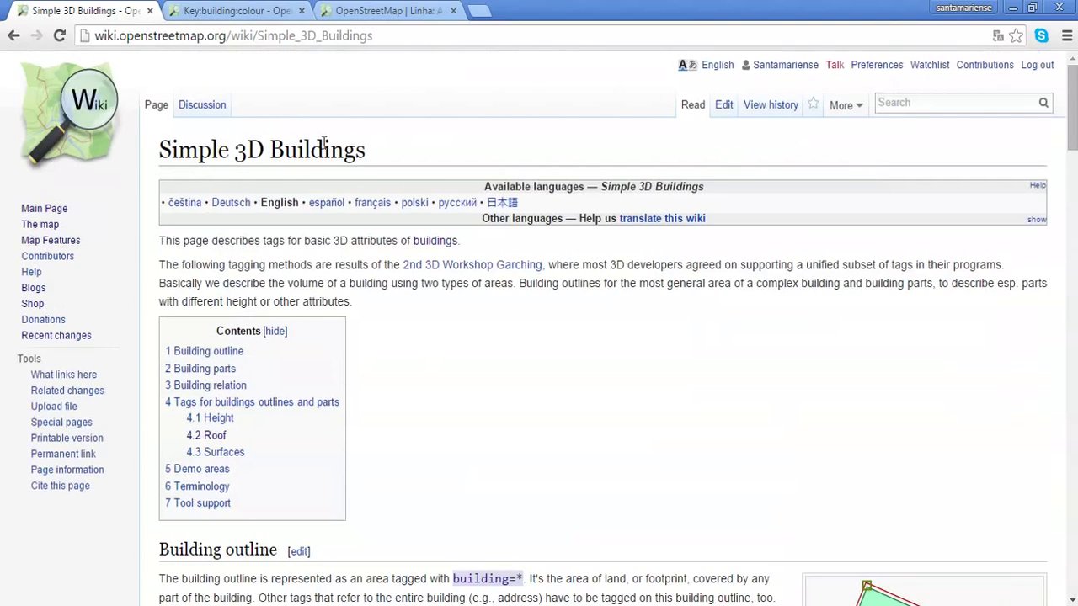
pyautogui.moveTo(225, 36); pyautogui.dragTo(4, 32)
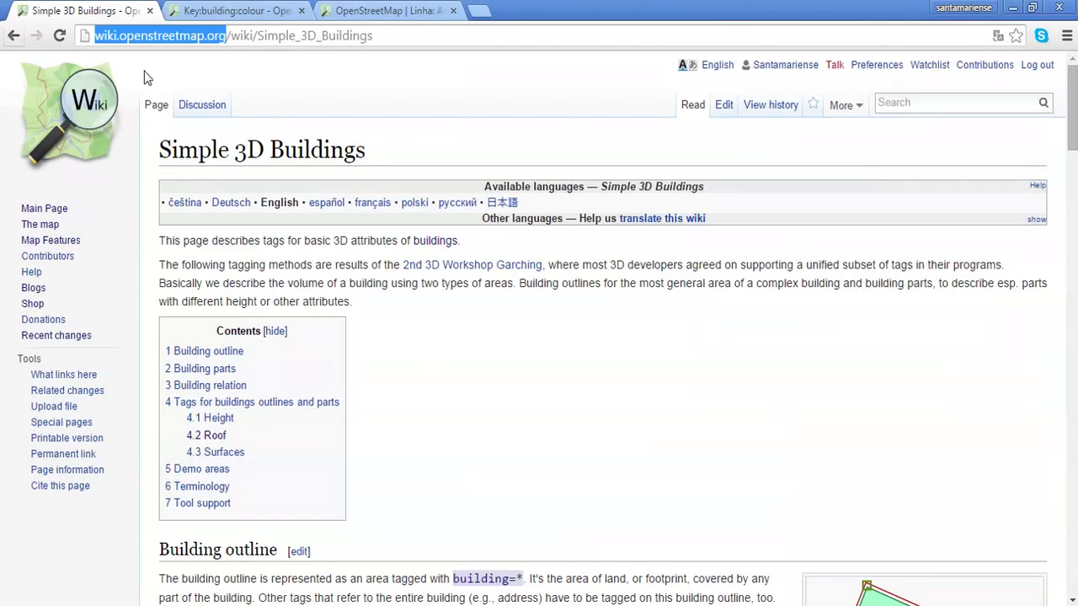
pyautogui.click(852, 311)
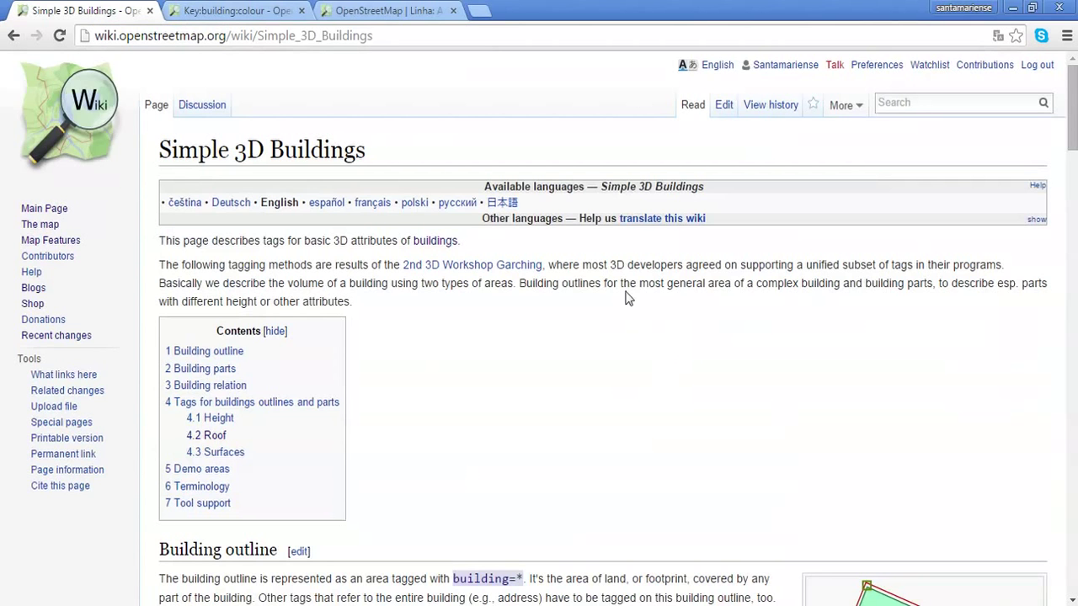
pyautogui.click(368, 8)
pyautogui.click(452, 11)
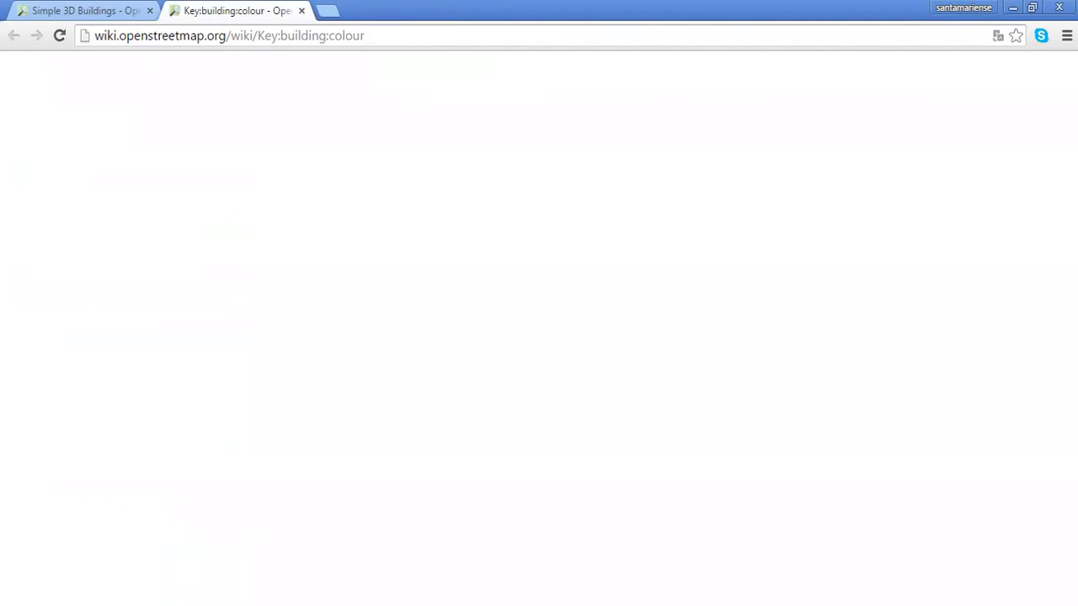
pyautogui.click(118, 10)
pyautogui.scroll(-2, 538, 425)
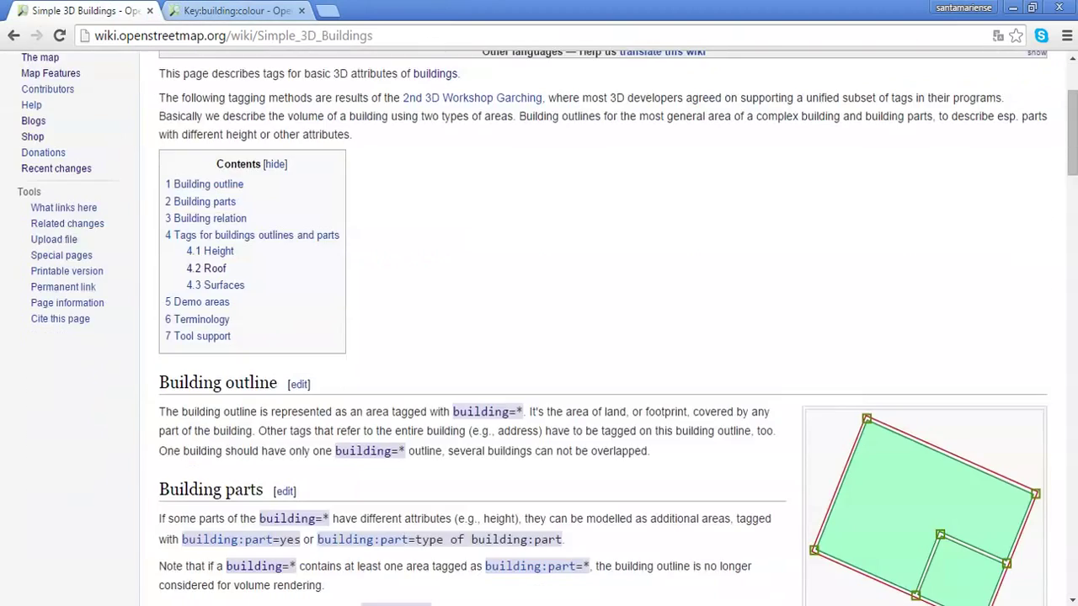
# Step: Switch back to JOSM and examine the Bing imagery from the reservoirs to the residential blocks northeast of them
pyautogui.hotkey('alt', 'Tab')
pyautogui.click(512, 444)
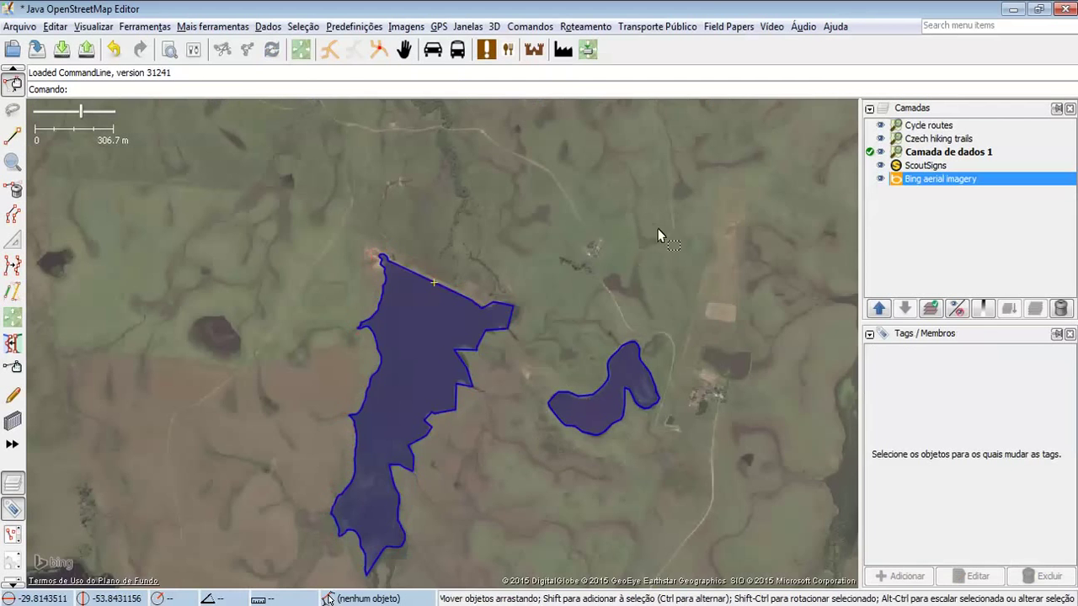
pyautogui.moveTo(680, 207); pyautogui.dragTo(565, 311)
pyautogui.moveTo(590, 231); pyautogui.dragTo(425, 372)
pyautogui.moveTo(458, 287); pyautogui.dragTo(482, 412)
pyautogui.scroll(-3, 482, 412)
pyautogui.moveTo(496, 370); pyautogui.dragTo(496, 527)
pyautogui.moveTo(379, 353); pyautogui.dragTo(327, 407)
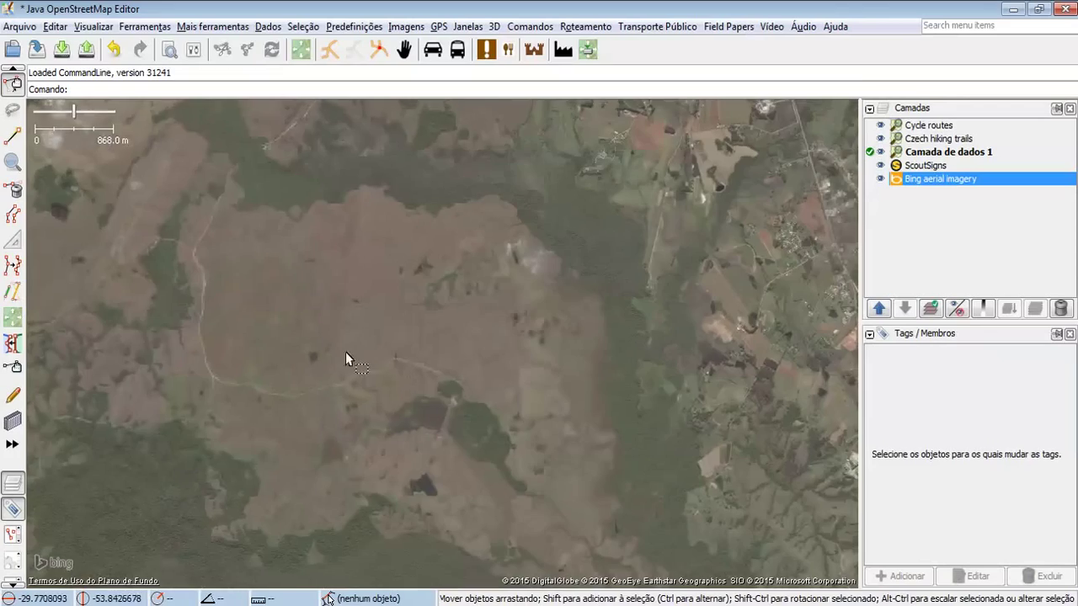
pyautogui.moveTo(353, 359); pyautogui.dragTo(137, 416)
pyautogui.moveTo(513, 126); pyautogui.dragTo(380, 368)
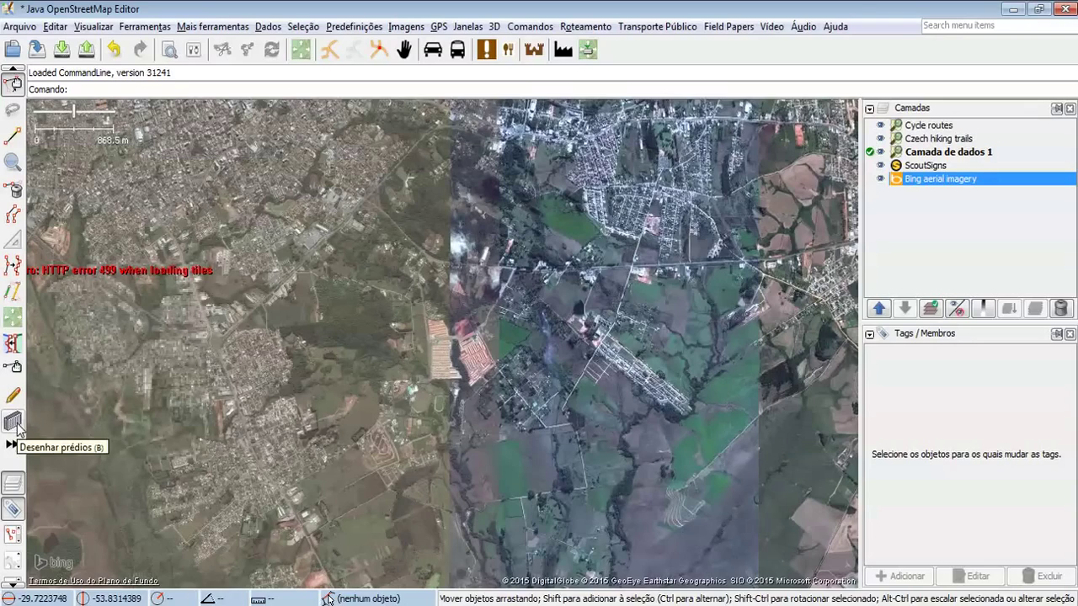
pyautogui.scroll(5, 517, 370)
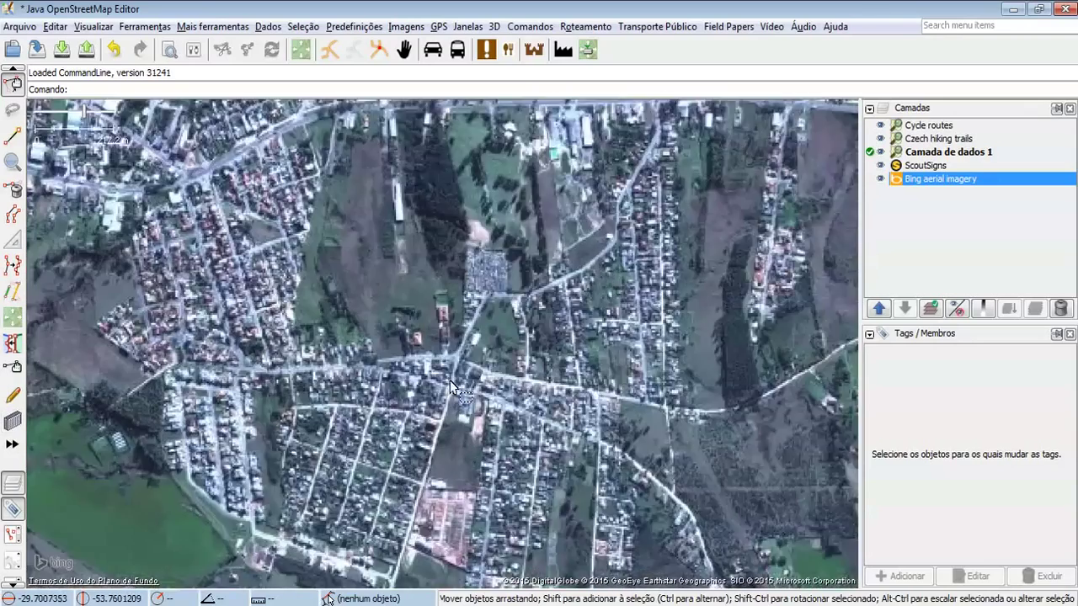
pyautogui.moveTo(451, 388); pyautogui.dragTo(576, 295)
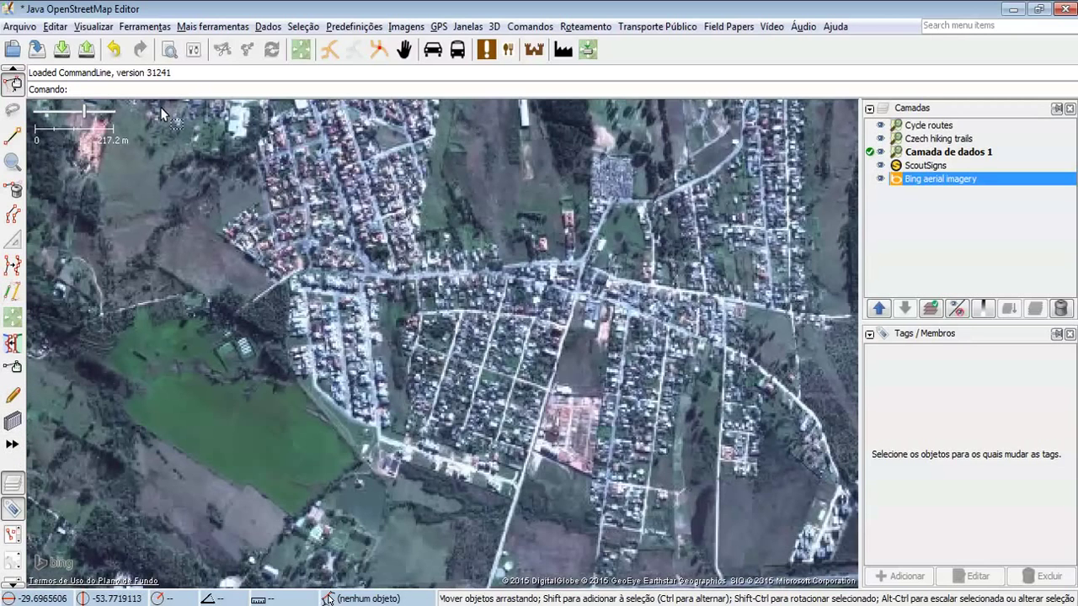
pyautogui.moveTo(294, 199); pyautogui.dragTo(226, 231)
pyautogui.scroll(4, 301, 199)
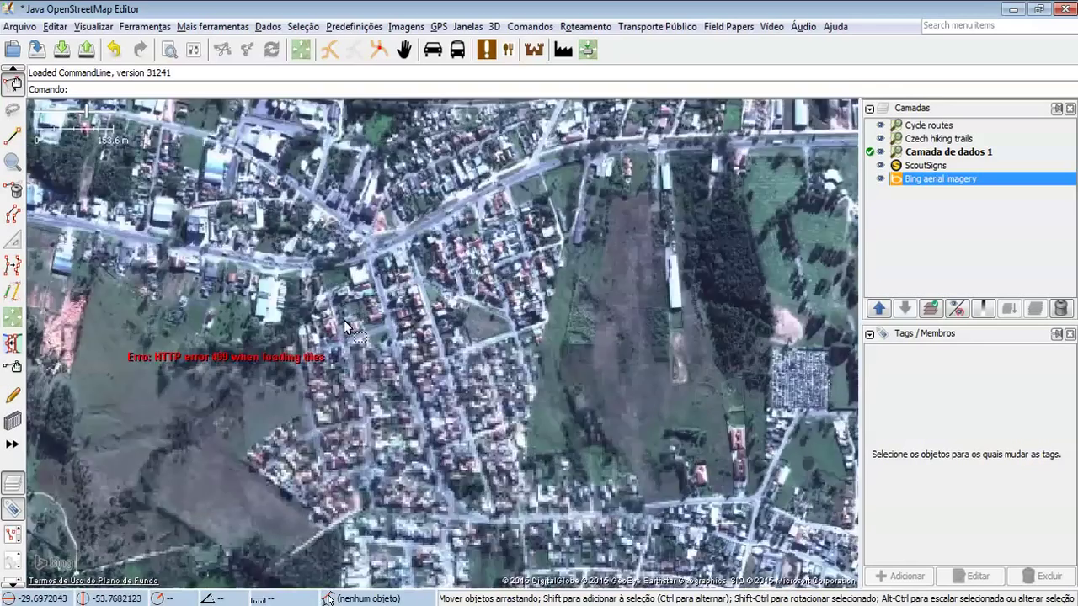
pyautogui.scroll(2, 314, 341)
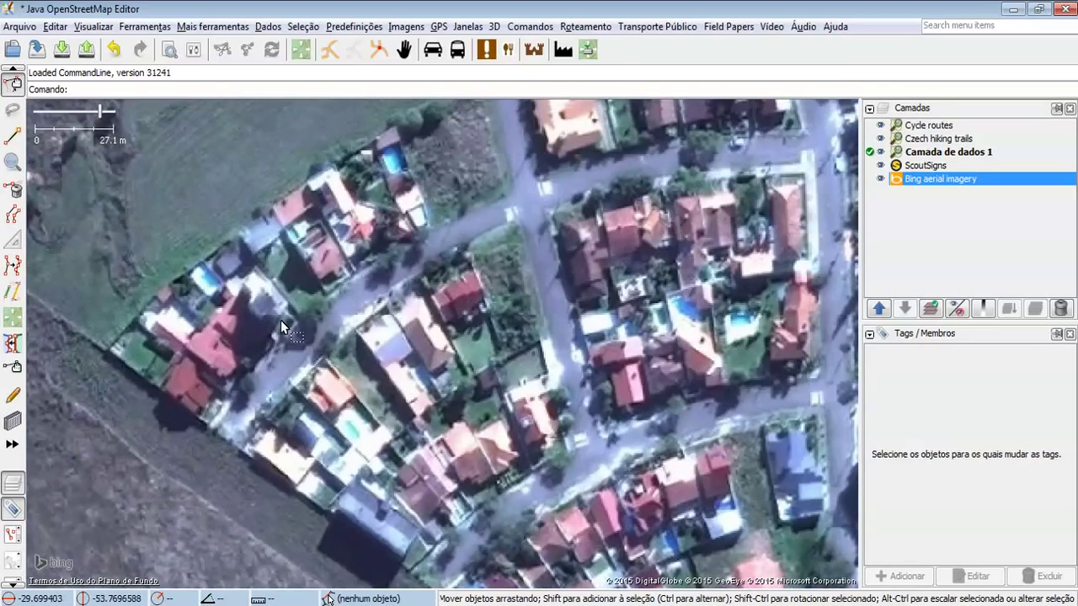
# Step: Open the plugin preferences and search the plugins for bui
pyautogui.click(55, 26)
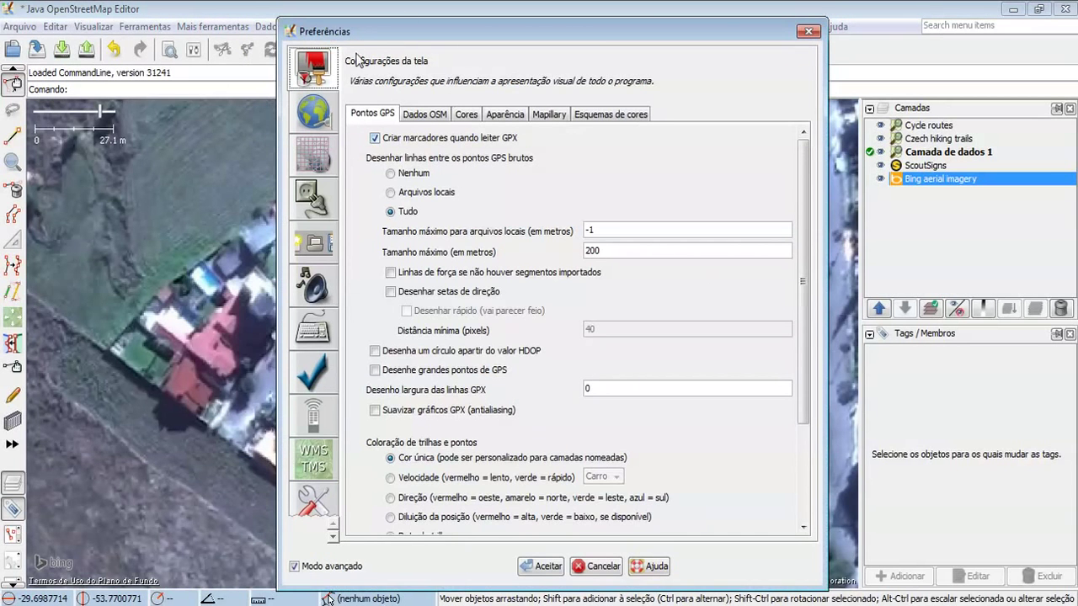
pyautogui.click(333, 202)
pyautogui.click(431, 140)
pyautogui.write('bui')
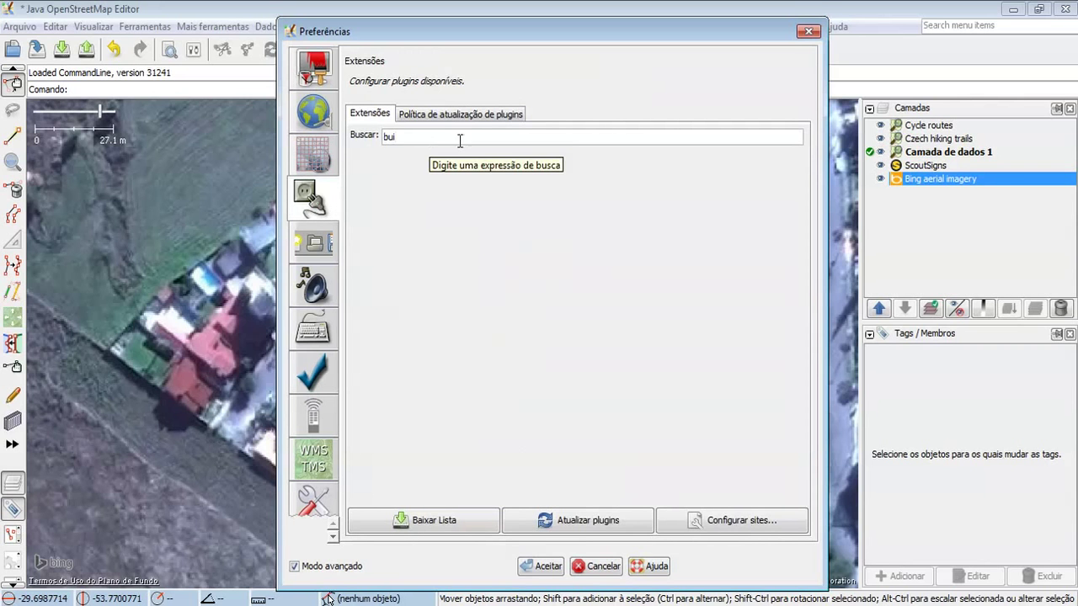
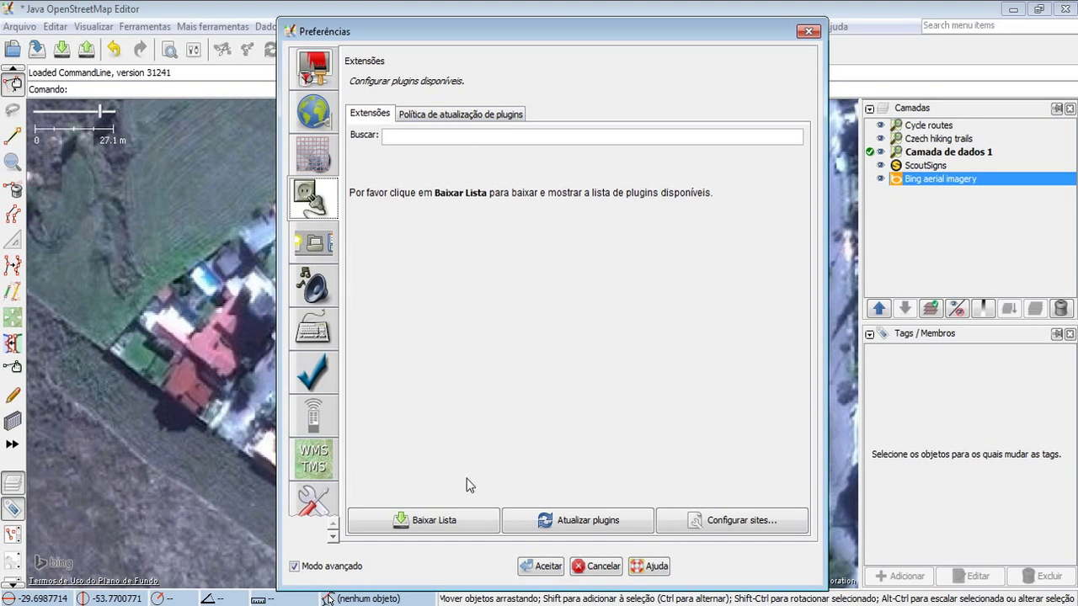
# Step: Search the plugins for fastDraw and clear the search
pyautogui.click(422, 132)
pyautogui.write('fastDraw')
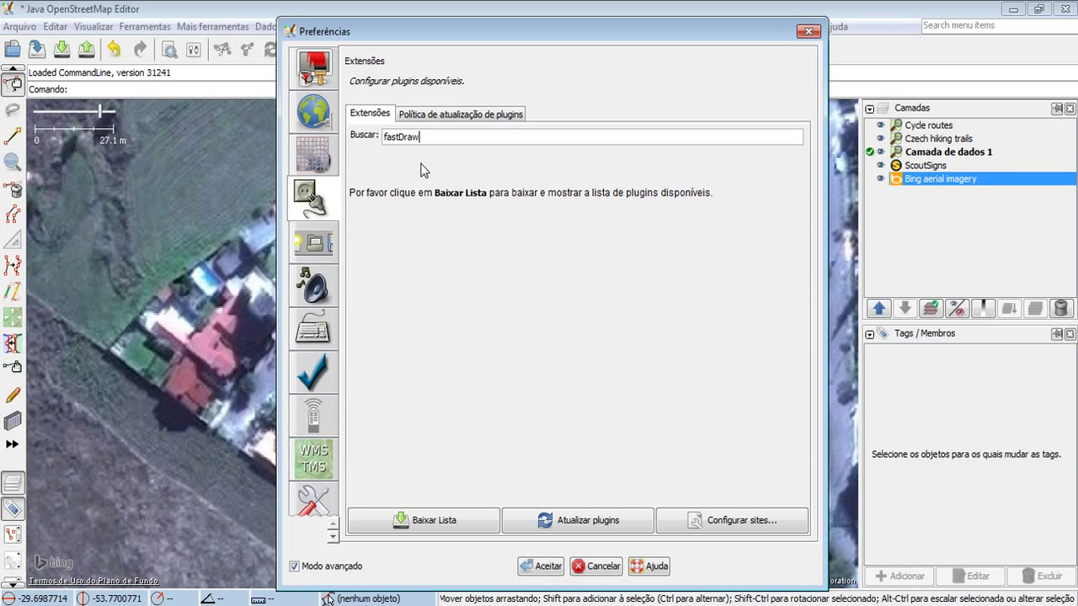
pyautogui.doubleClick(432, 136)
pyautogui.press('BackSpace')
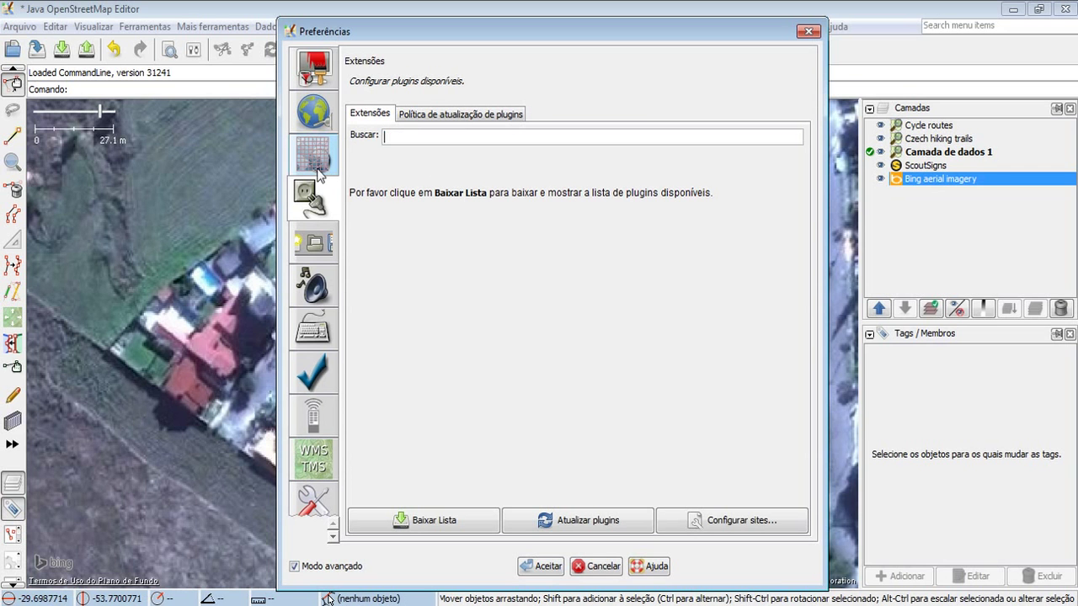
# Step: Try to download the list of available plugins and cancel the preferences
pyautogui.click(448, 515)
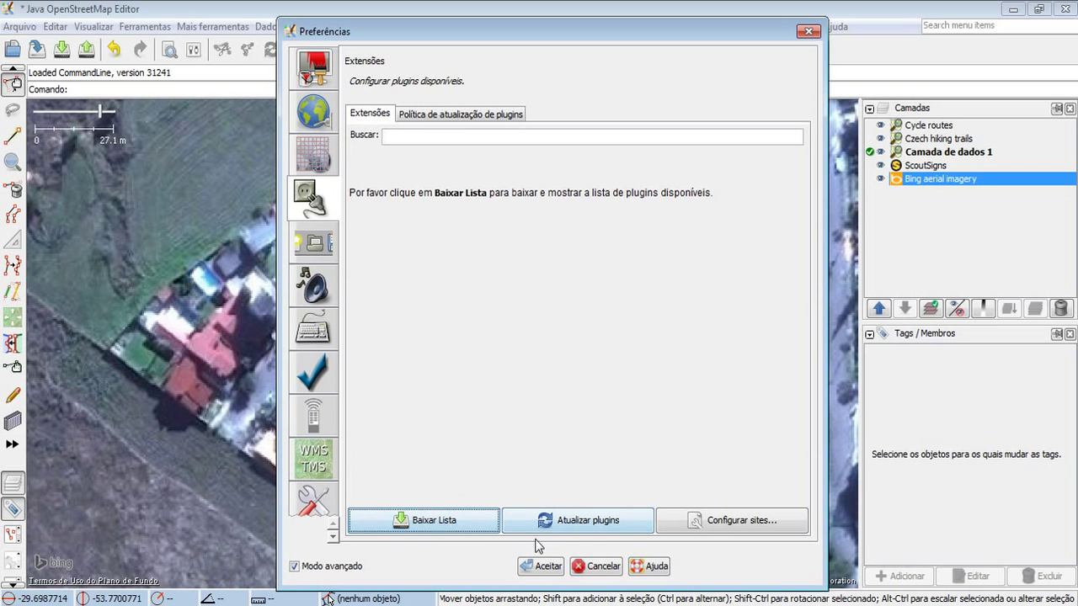
pyautogui.click(595, 568)
pyautogui.moveTo(354, 270); pyautogui.dragTo(448, 301)
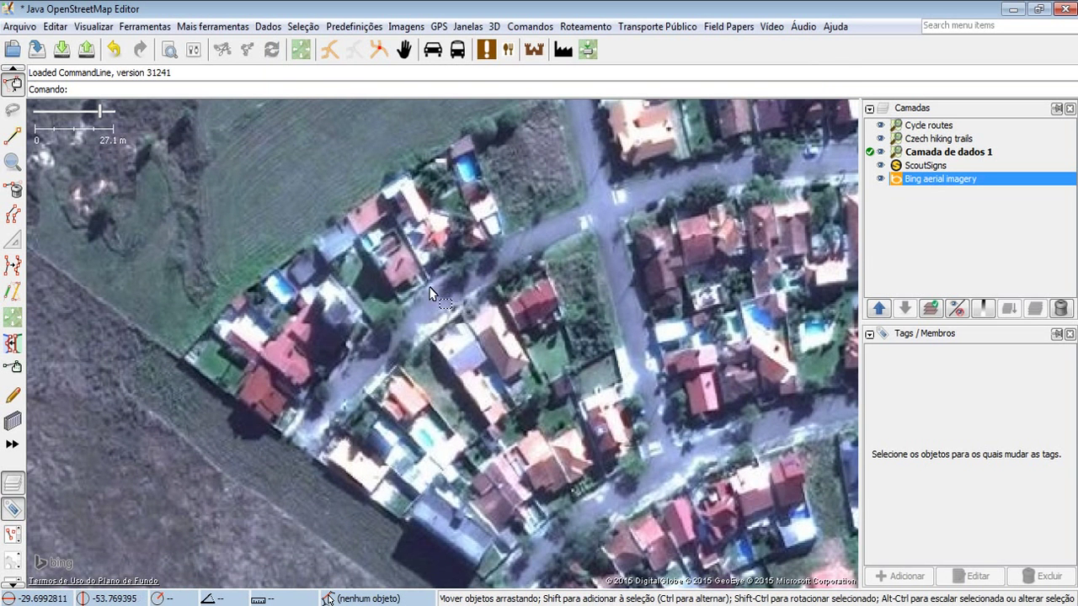
# Step: Open the plugin preferences again, search the plugins for bui, and clear the search
pyautogui.press('F12')
pyautogui.click(313, 197)
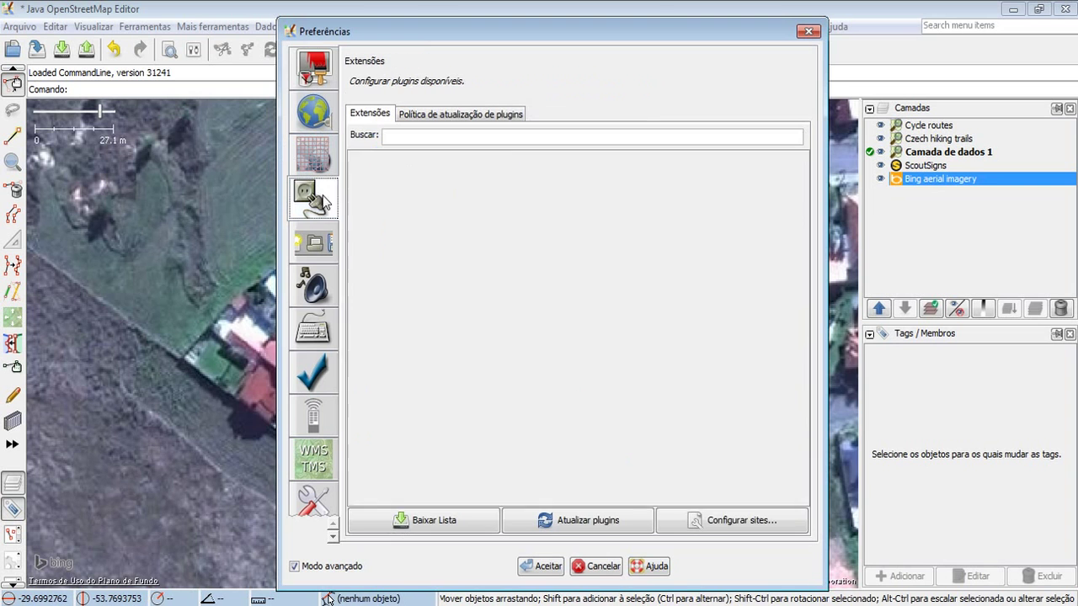
pyautogui.click(446, 137)
pyautogui.write('b')
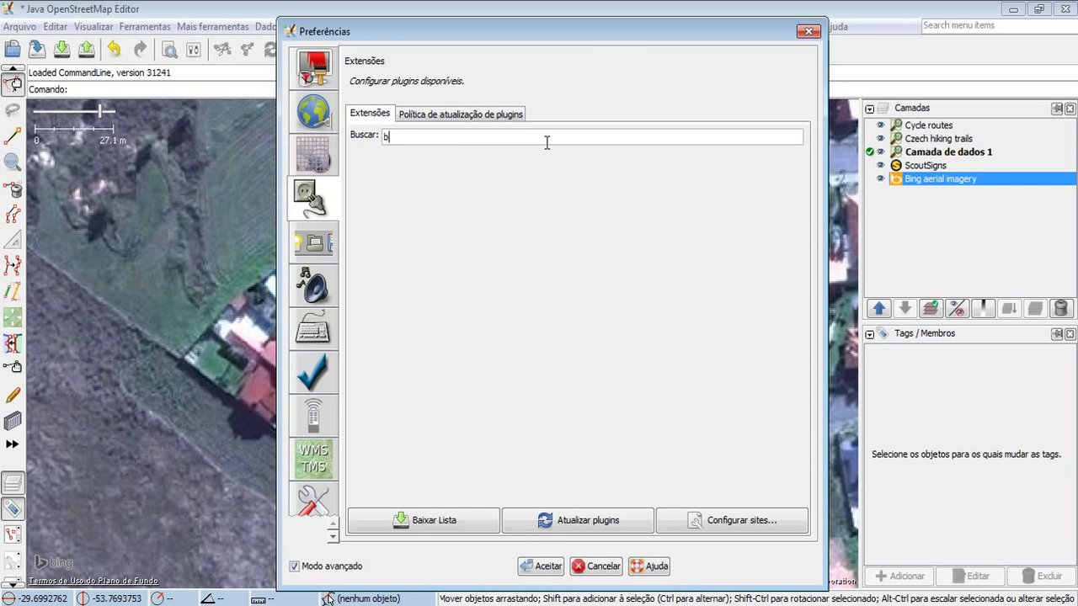
pyautogui.write('ui')
pyautogui.press('BackSpace')
pyautogui.press('BackSpace')
pyautogui.press('BackSpace')
# Step: Try to download the plugin list for a buildi search and cancel the preferences
pyautogui.click(491, 527)
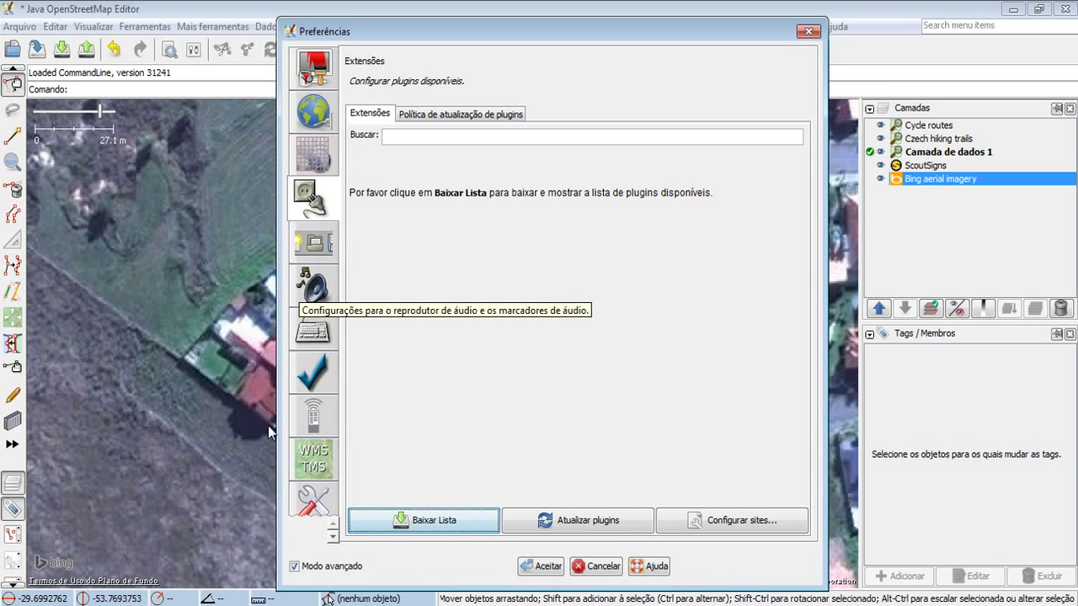
pyautogui.click(521, 136)
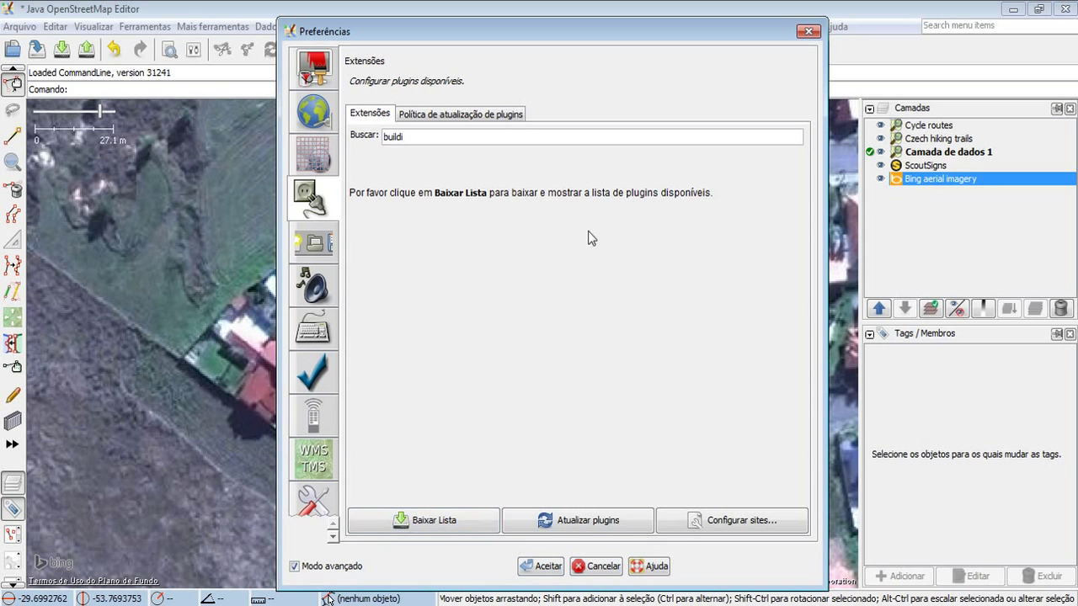
pyautogui.click(441, 519)
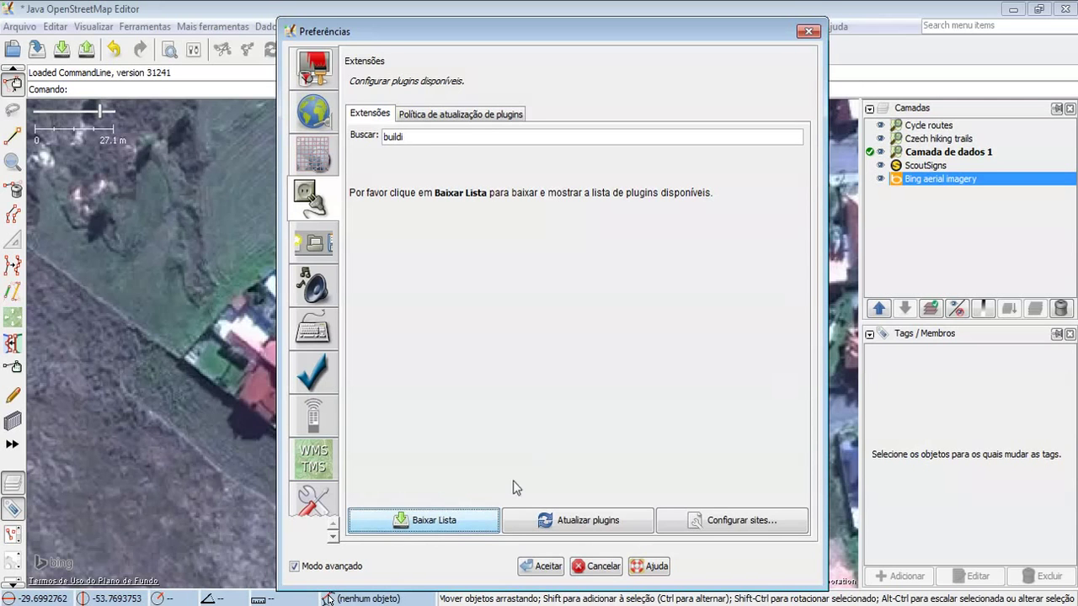
pyautogui.doubleClick(421, 133)
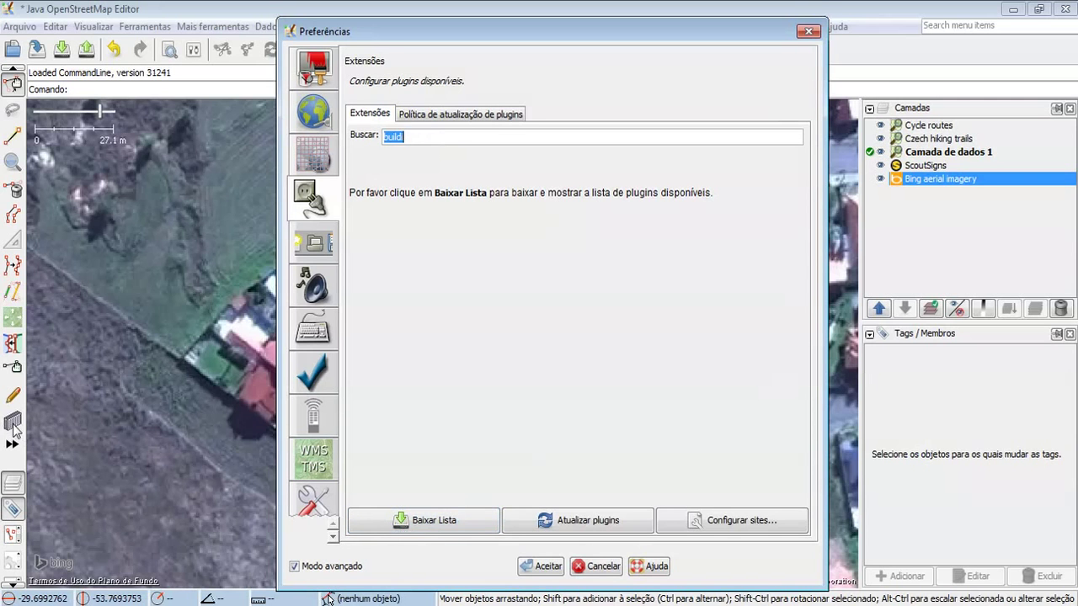
pyautogui.click(601, 568)
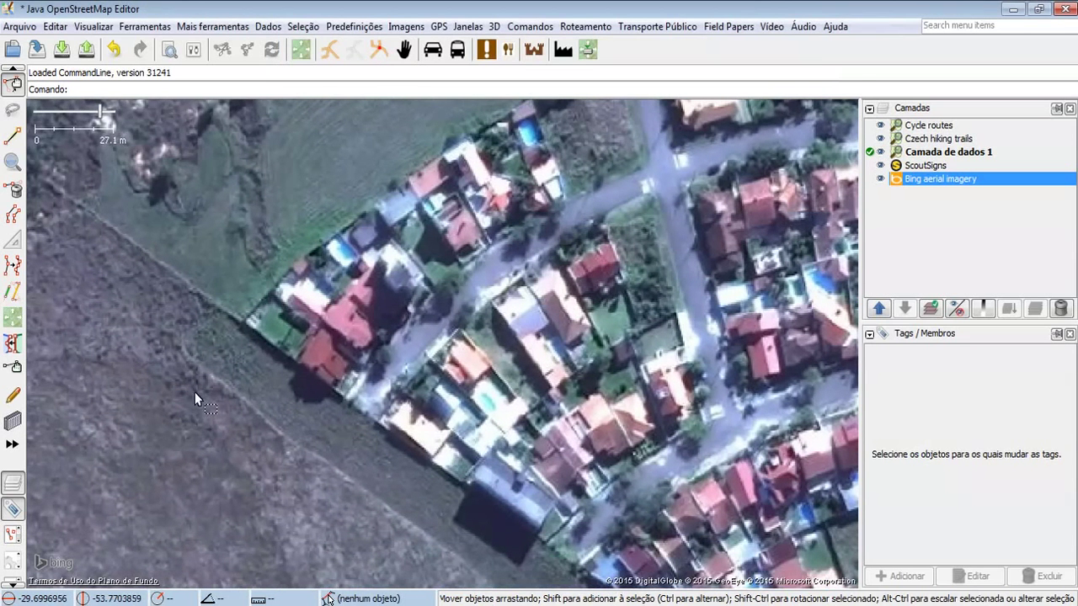
# Step: Draw a rectangular building about 9.4 m wide with the building tool over the pink-roofed house at the block's southwest corner
pyautogui.click(12, 421)
pyautogui.moveTo(107, 435); pyautogui.dragTo(121, 402)
pyautogui.moveTo(229, 406); pyautogui.dragTo(224, 422)
pyautogui.moveTo(498, 393); pyautogui.dragTo(347, 259)
pyautogui.moveTo(528, 288); pyautogui.dragTo(284, 474)
pyautogui.moveTo(344, 409); pyautogui.dragTo(368, 367)
pyautogui.scroll(1, 369, 387)
pyautogui.moveTo(461, 378)
pyautogui.mouseDown()
pyautogui.moveTo(423, 424)
pyautogui.moveTo(413, 474)
pyautogui.moveTo(427, 575)
pyautogui.moveTo(470, 378)
pyautogui.mouseUp()
pyautogui.moveTo(384, 377); pyautogui.dragTo(384, 354)
pyautogui.scroll(2, 384, 353)
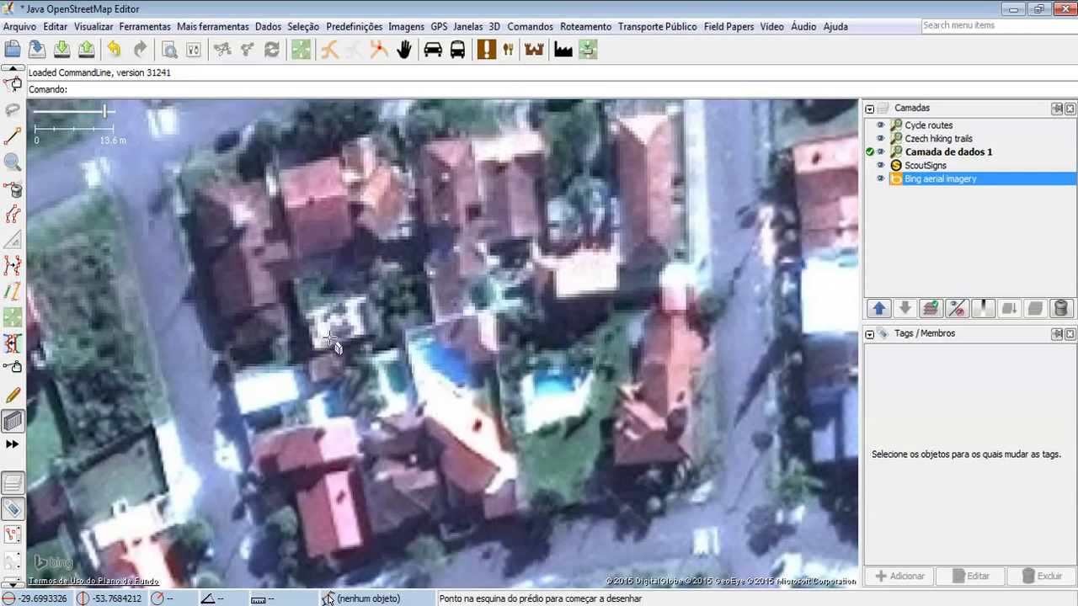
pyautogui.moveTo(367, 354); pyautogui.dragTo(370, 367)
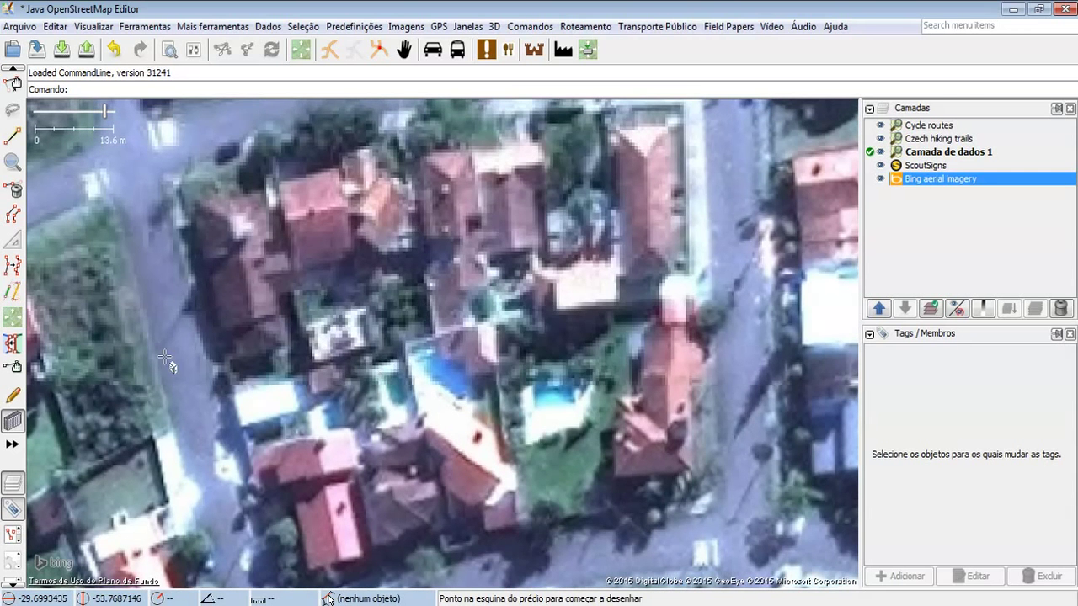
pyautogui.click(14, 425)
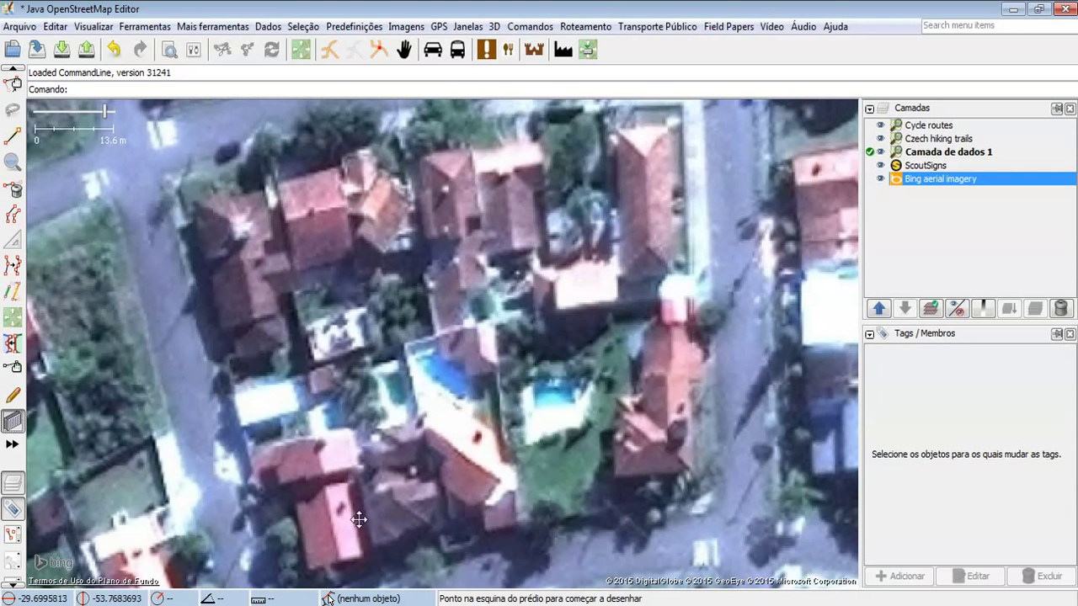
pyautogui.moveTo(360, 521); pyautogui.dragTo(369, 477)
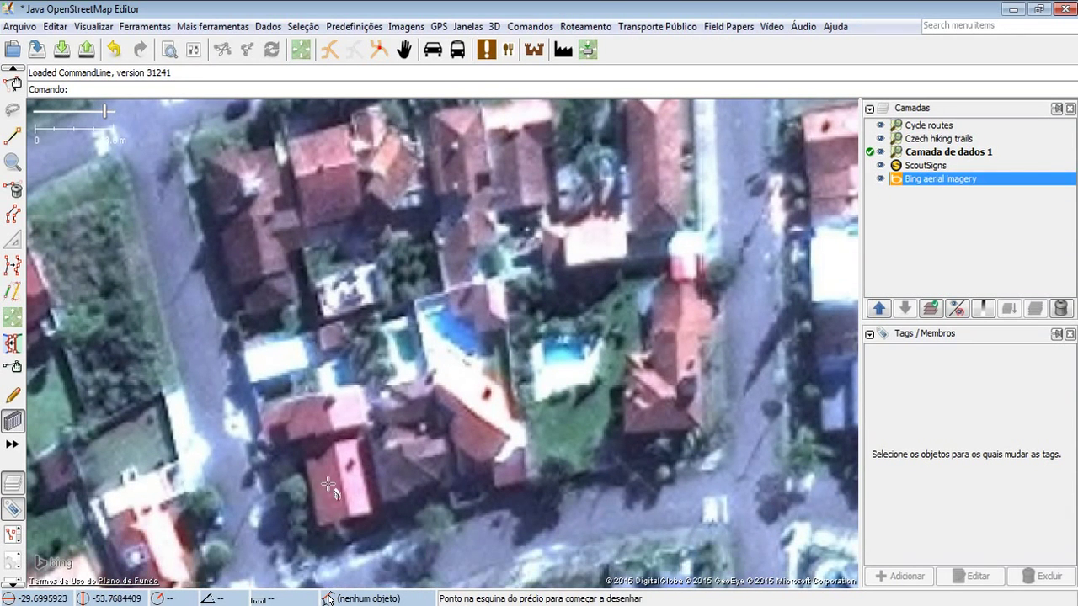
pyautogui.click(372, 515)
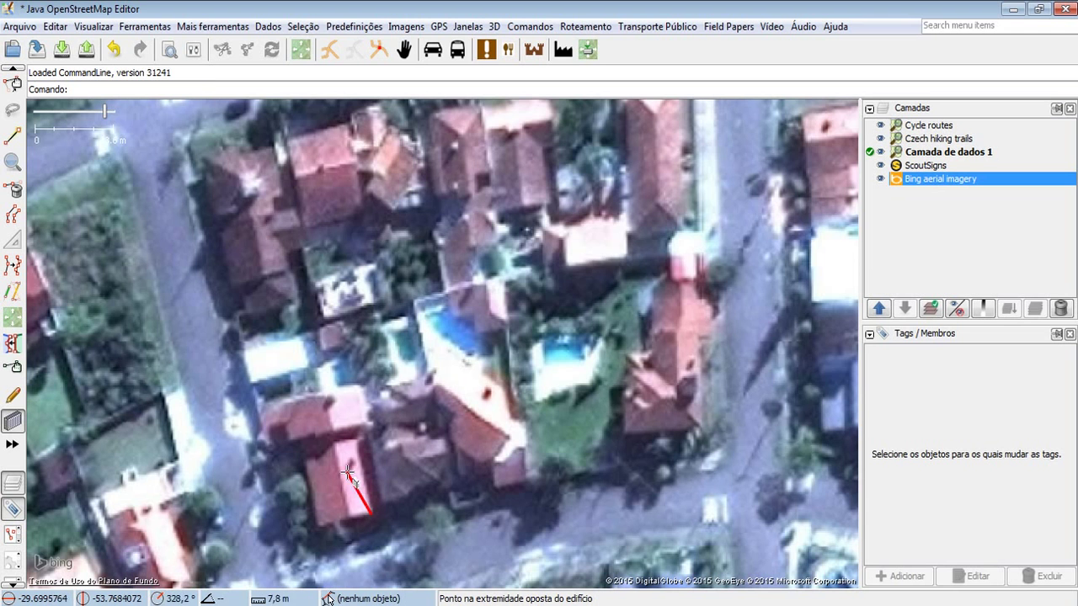
pyautogui.click(349, 390)
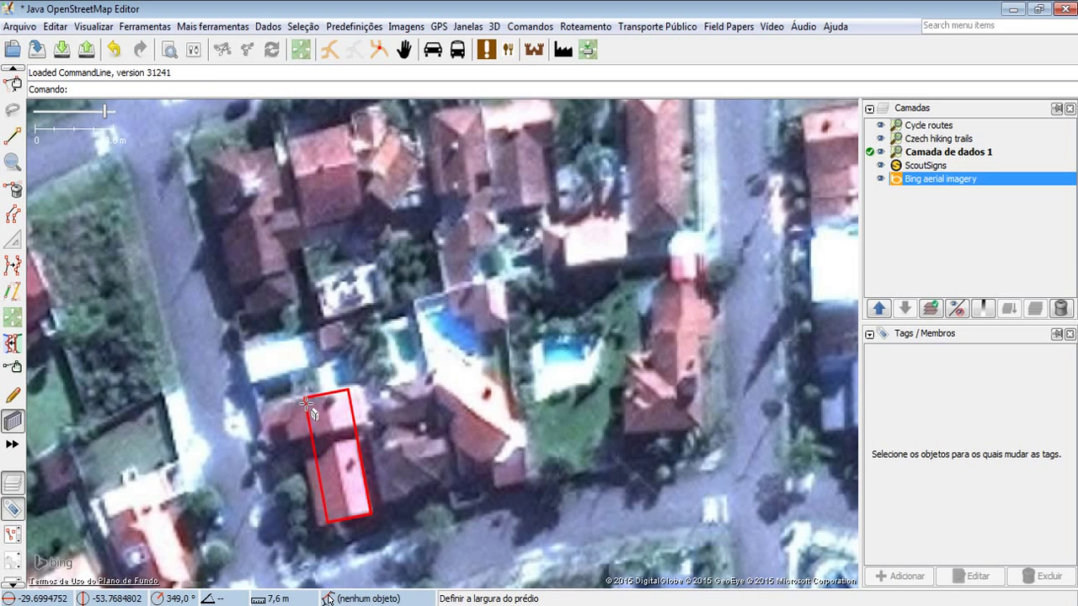
pyautogui.click(295, 402)
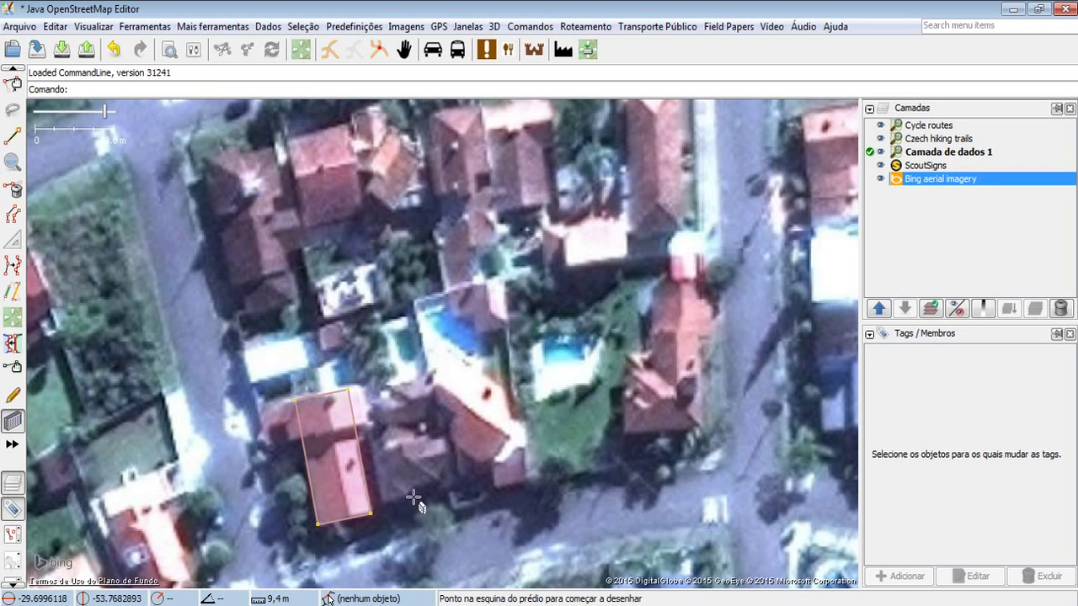
# Step: Draw two rectangular buildings over the next two houses east of the first building in the block's southern row
pyautogui.click(385, 499)
pyautogui.click(369, 392)
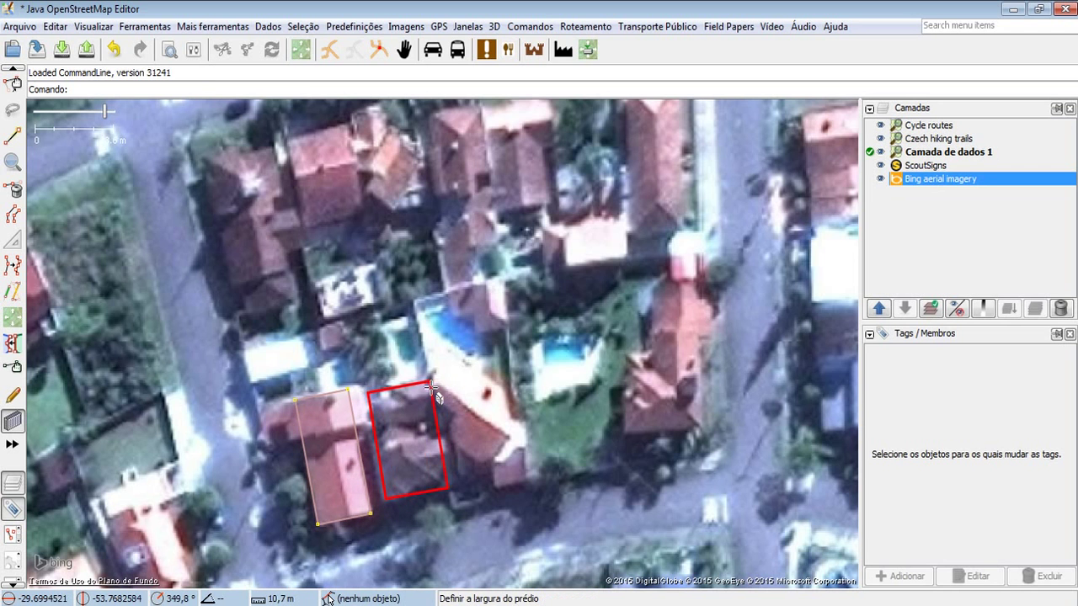
pyautogui.click(438, 438)
pyautogui.click(513, 455)
pyautogui.click(502, 377)
pyautogui.click(442, 414)
# Step: Draw buildings over the block's southeast house, about 7.7 m wide, and its northeast house, about 9 m wide
pyautogui.click(632, 447)
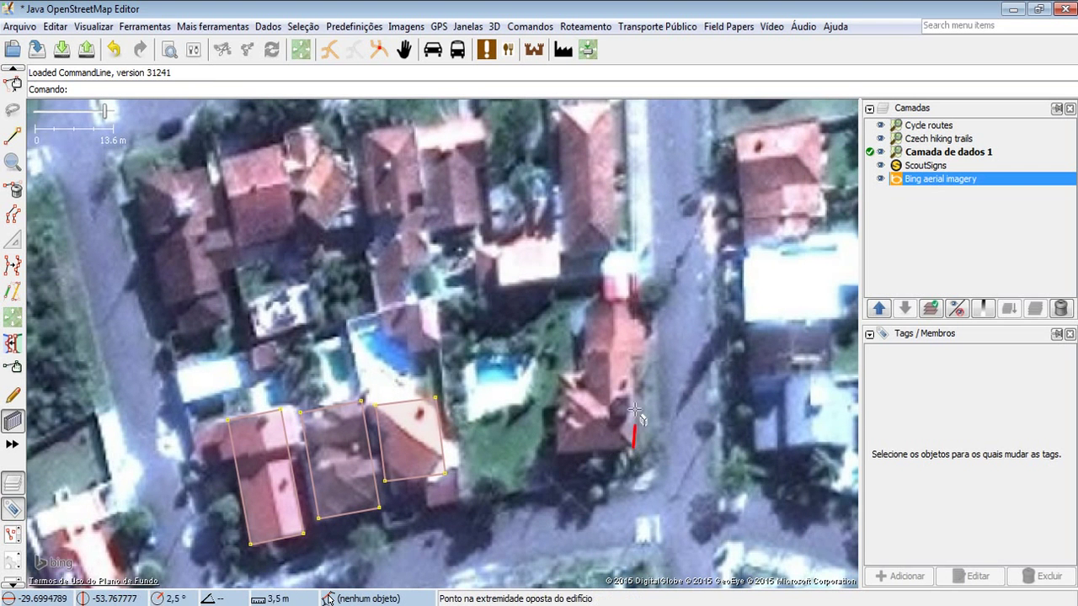
pyautogui.click(631, 300)
pyautogui.click(592, 359)
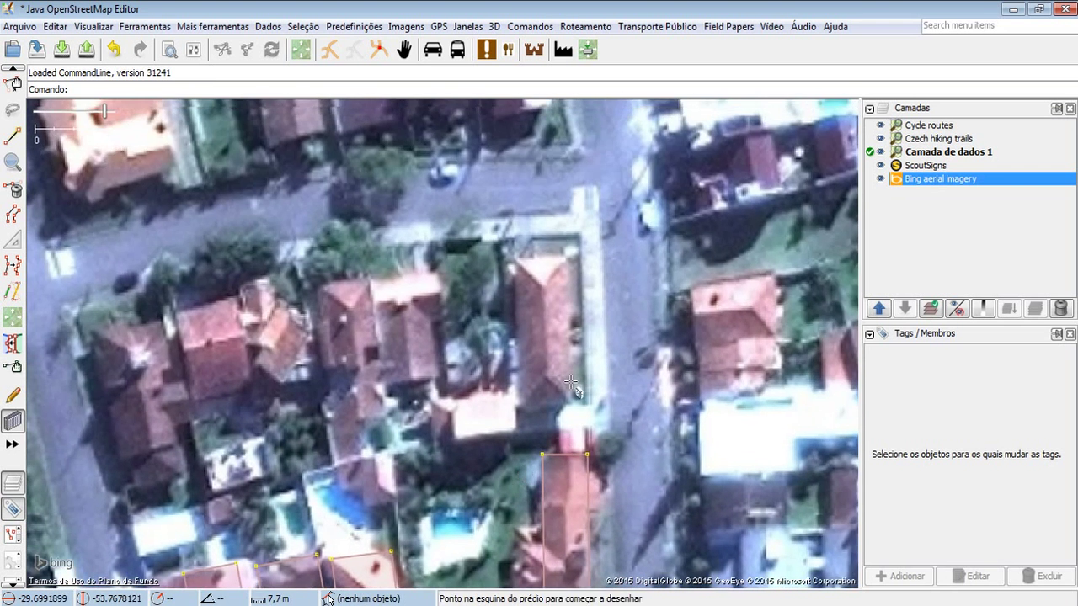
pyautogui.click(563, 399)
pyautogui.click(563, 260)
pyautogui.click(512, 341)
# Step: Draw a small building over the pale roof southwest of the northeast house and one about 8.2 m wide in the northern row
pyautogui.moveTo(490, 341); pyautogui.dragTo(546, 235)
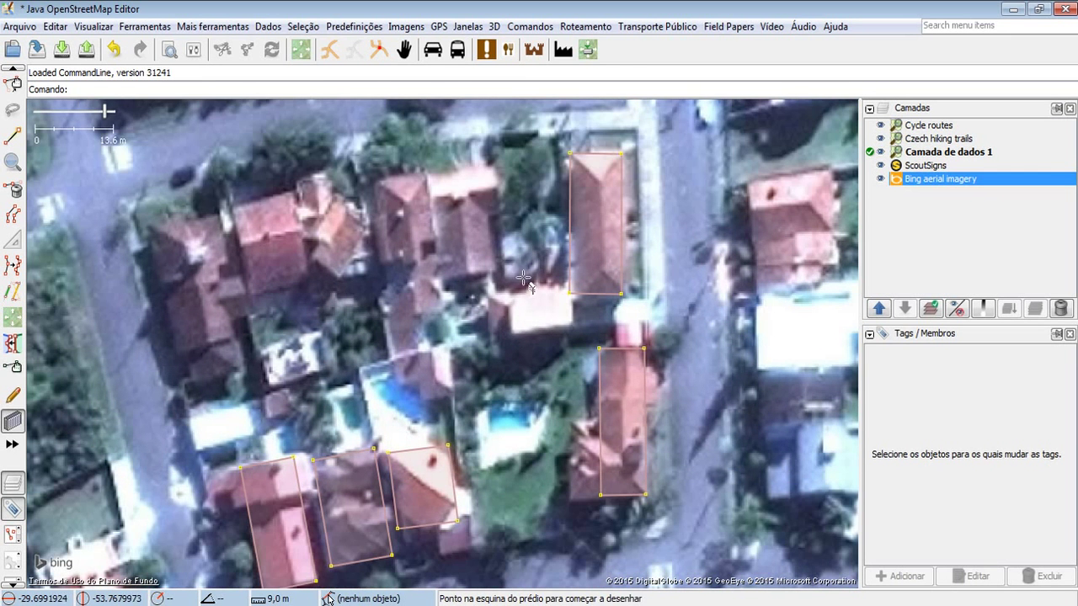
pyautogui.click(513, 334)
pyautogui.click(570, 325)
pyautogui.click(559, 295)
pyautogui.click(485, 316)
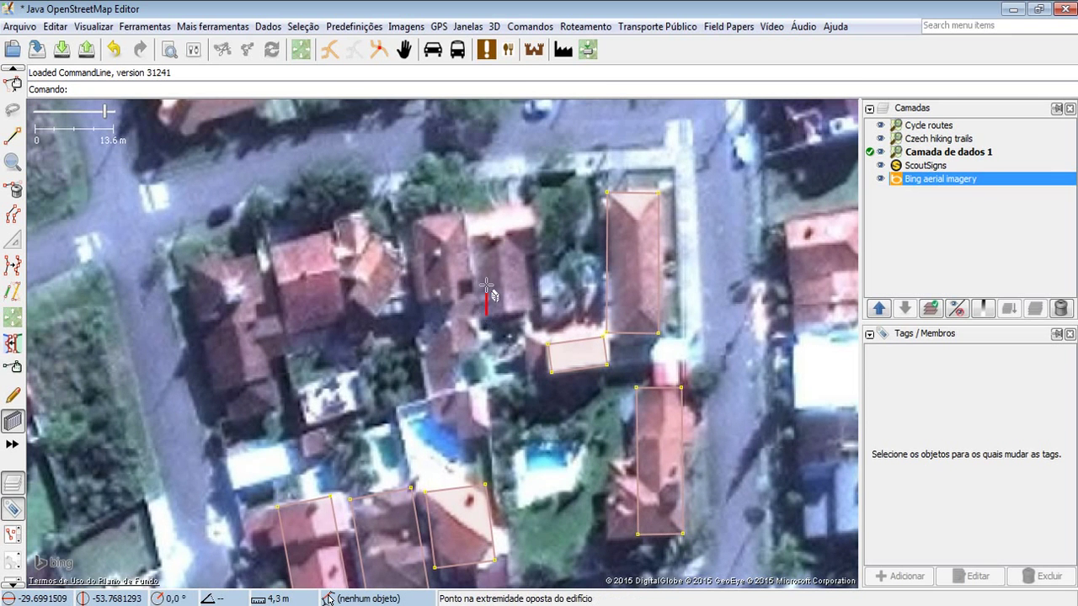
pyautogui.click(475, 226)
pyautogui.click(528, 262)
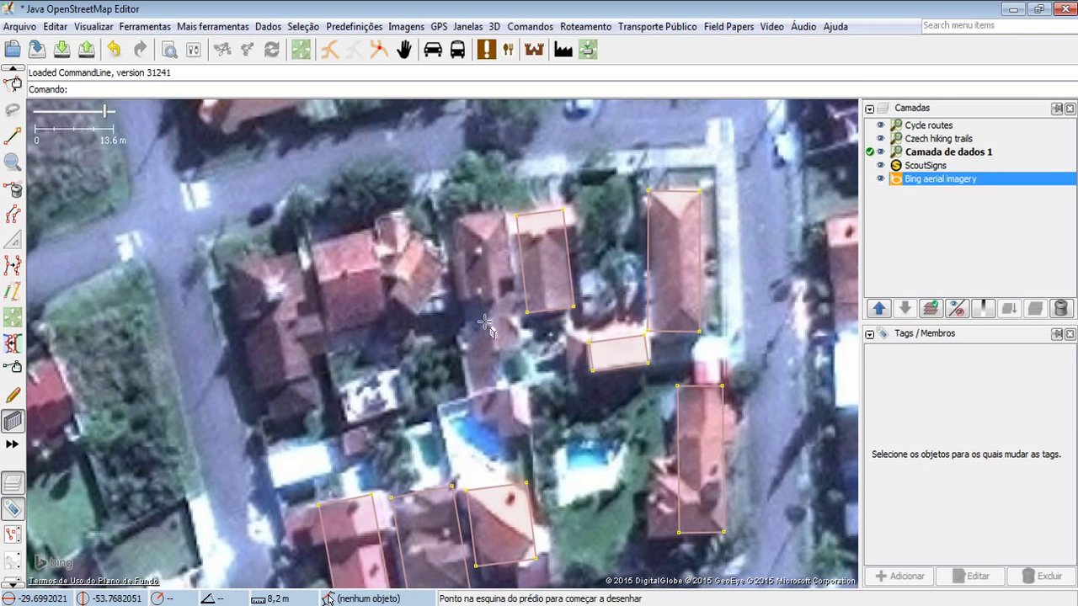
# Step: Draw a building about 7.1 m wide over the next northern-row house to the west and another over the small orange-roofed house
pyautogui.click(472, 296)
pyautogui.click(459, 216)
pyautogui.click(509, 253)
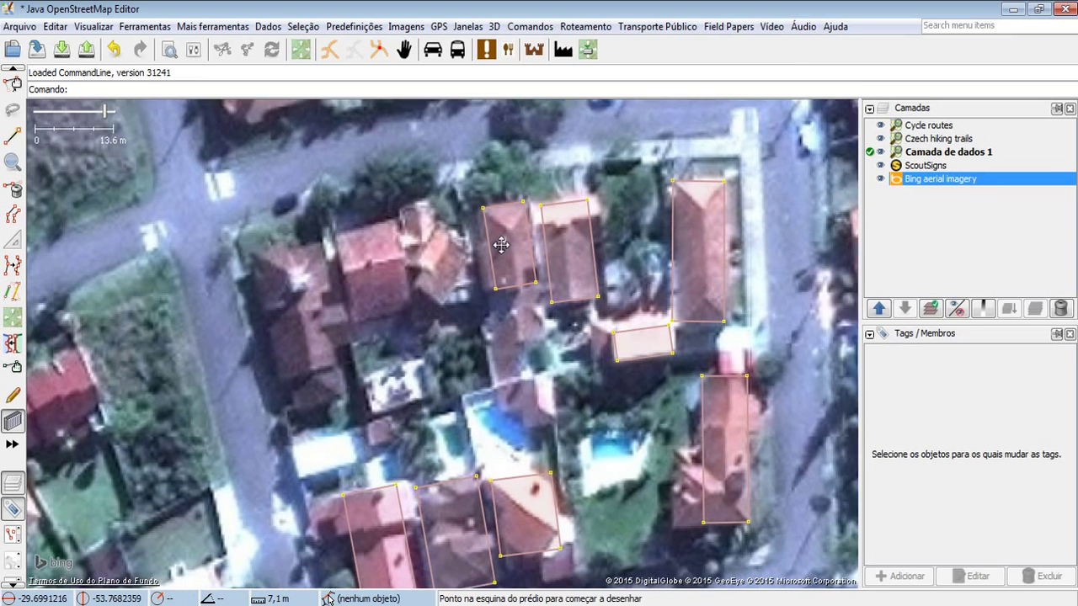
pyautogui.click(459, 255)
pyautogui.click(443, 176)
pyautogui.click(506, 245)
# Step: Draw buildings over the northern row's remaining red-roofed house and the northwest corner house, the latter about 10.8 m wide
pyautogui.click(394, 281)
pyautogui.click(376, 200)
pyautogui.click(444, 246)
pyautogui.click(411, 272)
pyautogui.click(381, 153)
pyautogui.click(468, 248)
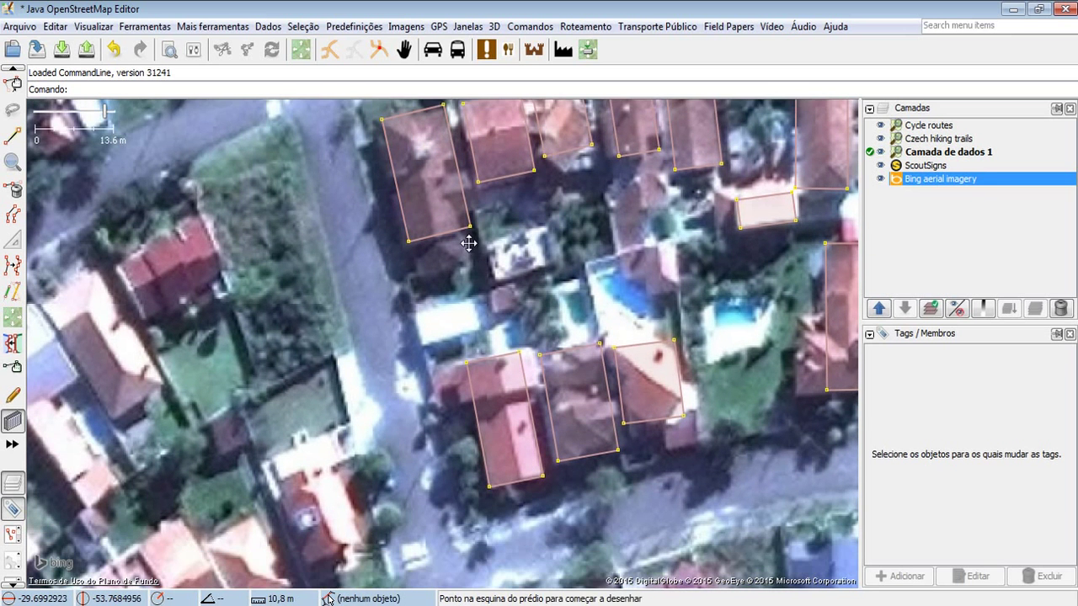
# Step: Draw a building about 4.9 m wide over the white-roofed structure between the northwest and southwest houses
pyautogui.click(423, 338)
pyautogui.click(485, 325)
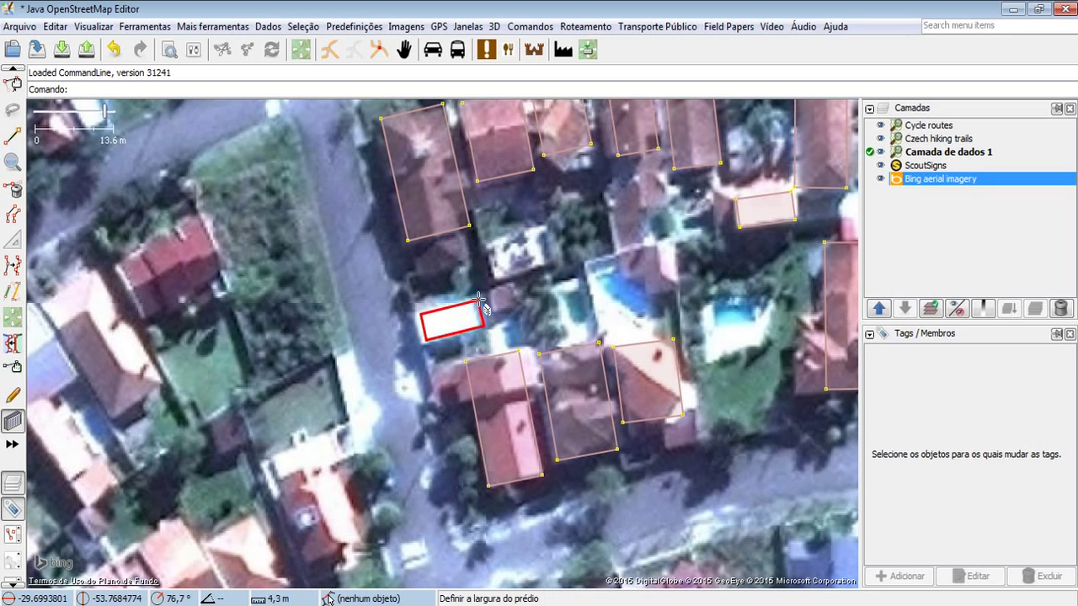
pyautogui.click(479, 300)
# Step: Reshape the southeast building into an L by adding nodes on its west edge and moving the southwest corner out to the roof
pyautogui.click(12, 83)
pyautogui.moveTo(801, 396); pyautogui.dragTo(609, 443)
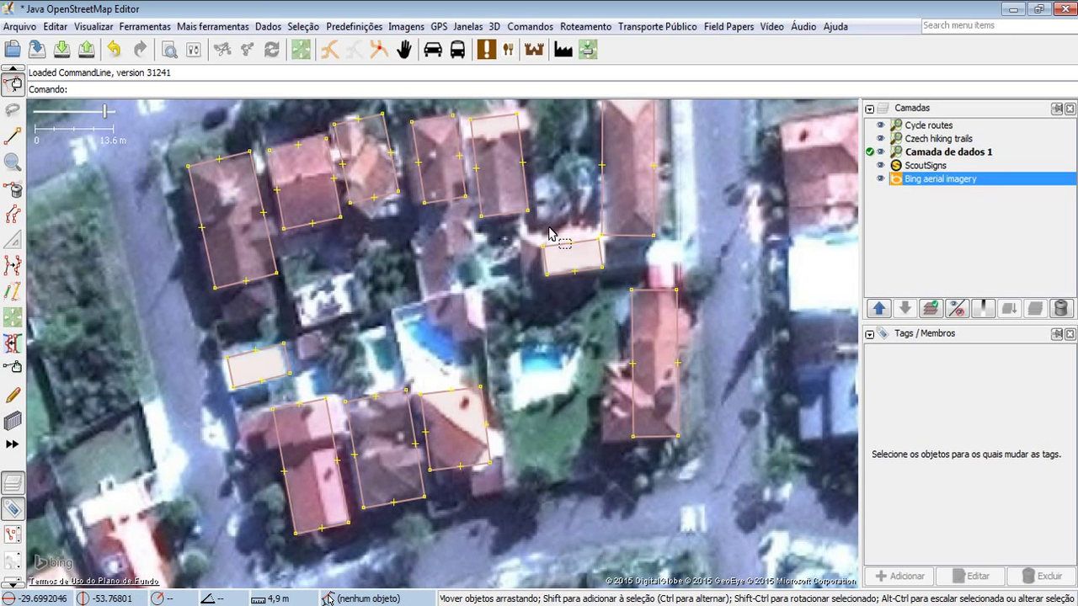
pyautogui.moveTo(531, 412); pyautogui.dragTo(548, 387)
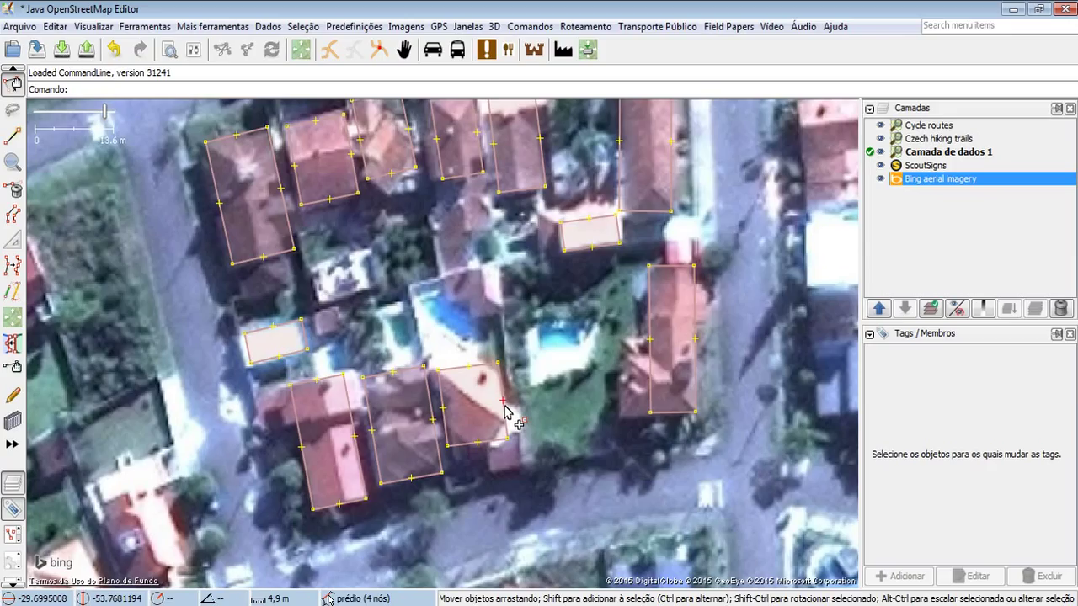
pyautogui.moveTo(612, 364); pyautogui.dragTo(611, 330)
pyautogui.moveTo(616, 283); pyautogui.dragTo(558, 293)
pyautogui.scroll(2, 654, 437)
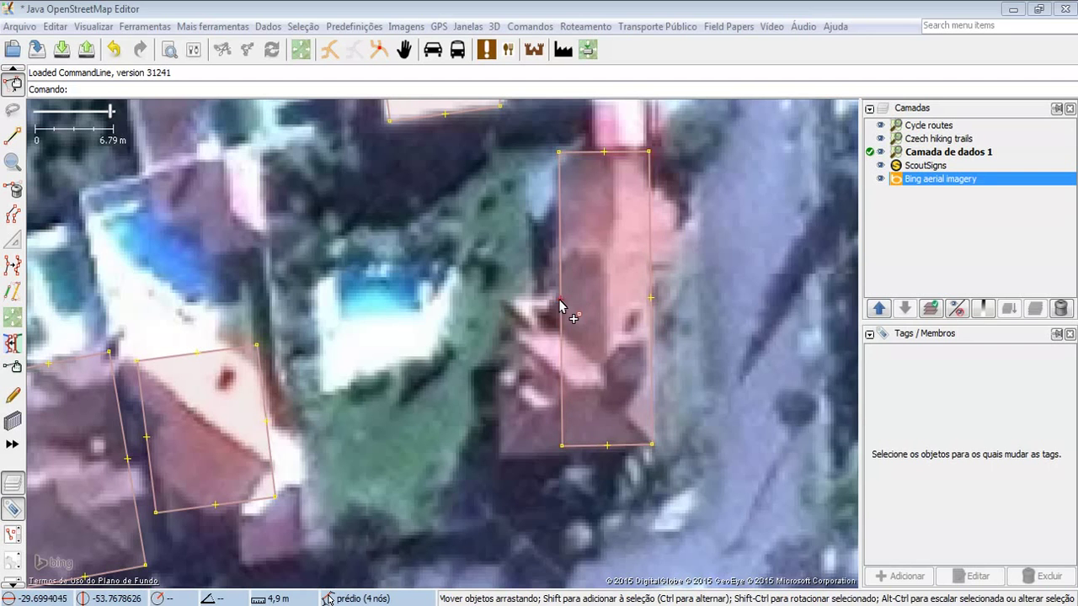
pyautogui.moveTo(568, 315); pyautogui.dragTo(561, 340)
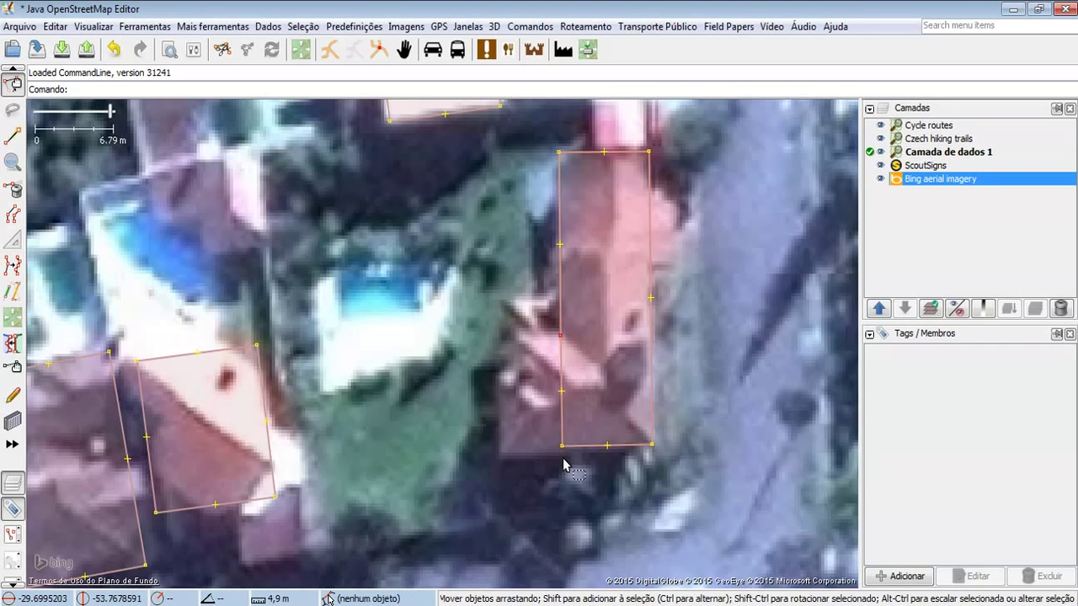
pyautogui.moveTo(563, 450); pyautogui.dragTo(505, 447)
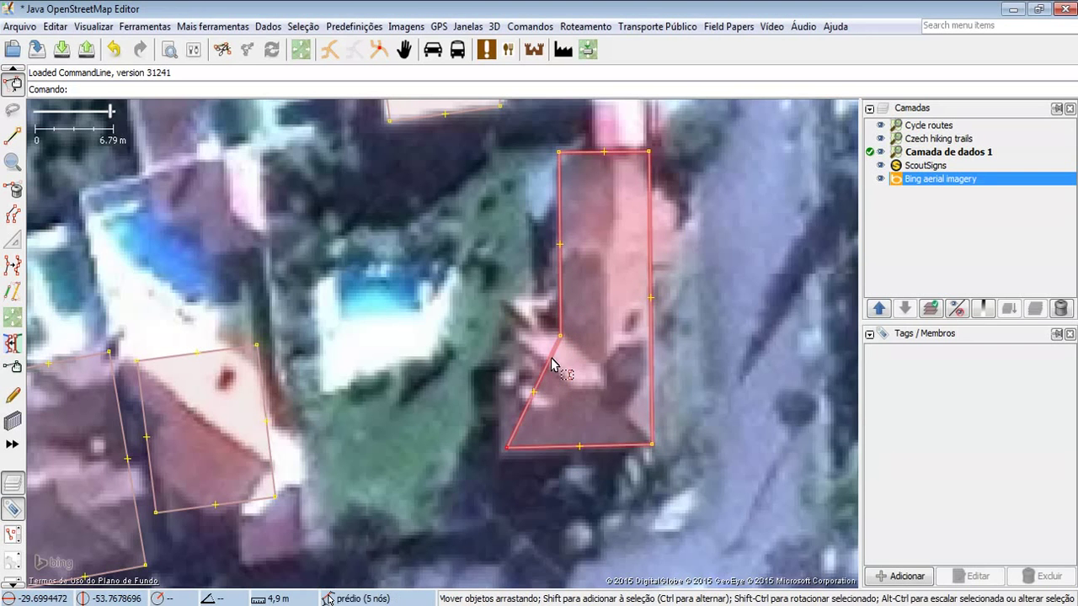
pyautogui.moveTo(535, 394); pyautogui.dragTo(509, 340)
pyautogui.moveTo(507, 448); pyautogui.dragTo(512, 451)
# Step: Add and move nodes on the small orange-roofed building in the northern row to follow its stepped eastern roof edge
pyautogui.moveTo(440, 300); pyautogui.dragTo(545, 377)
pyautogui.moveTo(378, 178); pyautogui.dragTo(561, 390)
pyautogui.moveTo(384, 346); pyautogui.dragTo(527, 385)
pyautogui.moveTo(486, 250); pyautogui.dragTo(437, 325)
pyautogui.moveTo(424, 283); pyautogui.dragTo(428, 416)
pyautogui.click(350, 356)
pyautogui.moveTo(350, 356); pyautogui.dragTo(411, 390)
pyautogui.click(399, 354)
pyautogui.click(445, 336)
pyautogui.moveTo(444, 439); pyautogui.dragTo(435, 398)
pyautogui.moveTo(476, 488); pyautogui.dragTo(412, 480)
pyautogui.moveTo(392, 534); pyautogui.dragTo(397, 407)
pyautogui.moveTo(515, 444); pyautogui.dragTo(524, 412)
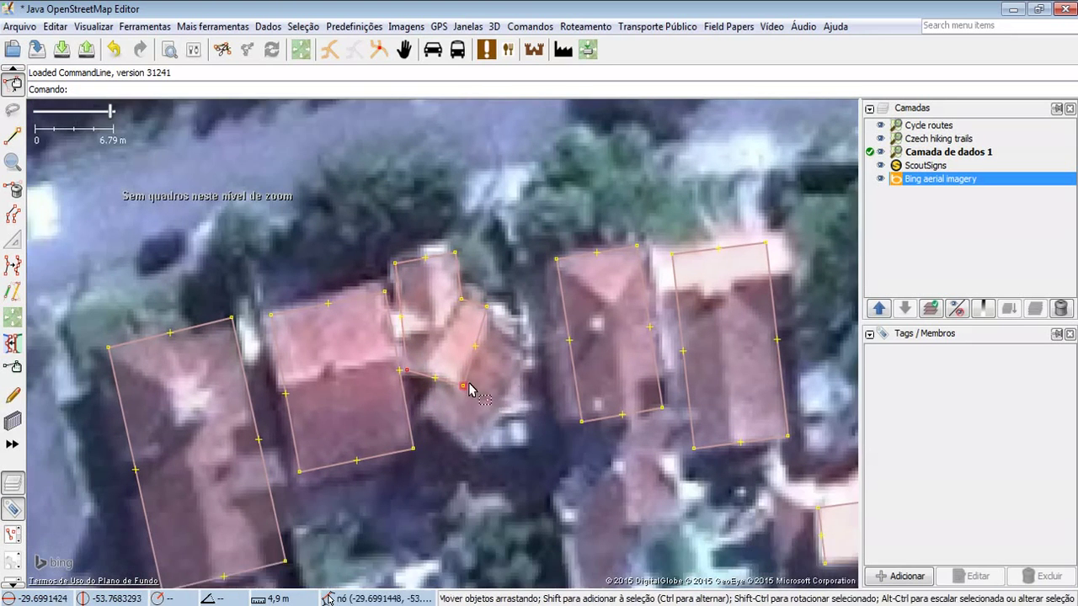
# Step: Extend the orange-roofed building's southern corner and add nodes on its east and southwest edges to match the angled roof wing
pyautogui.hotkey('ctrl', 'Left')
pyautogui.hotkey('ctrl', 'Down')
pyautogui.click(480, 341)
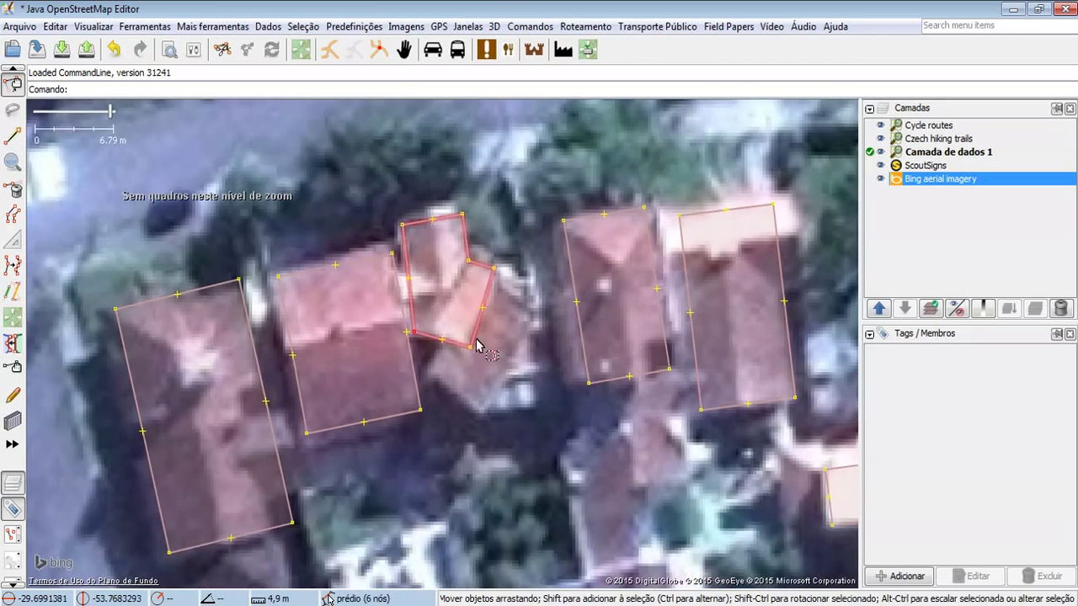
pyautogui.moveTo(470, 346); pyautogui.dragTo(481, 413)
pyautogui.moveTo(488, 340); pyautogui.dragTo(526, 313)
pyautogui.moveTo(447, 376); pyautogui.dragTo(442, 344)
pyautogui.scroll(-3, 498, 337)
pyautogui.moveTo(571, 458); pyautogui.dragTo(516, 324)
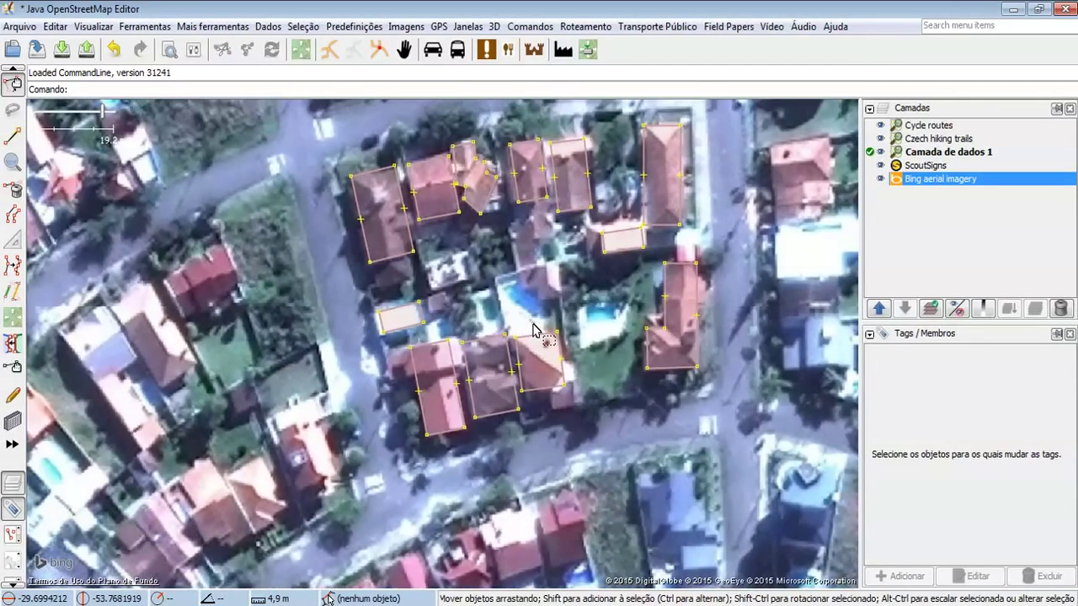
# Step: Examine the drawn block of buildings and the surrounding residential blocks at different scales
pyautogui.moveTo(536, 271); pyautogui.dragTo(586, 372)
pyautogui.moveTo(734, 344); pyautogui.dragTo(674, 318)
pyautogui.scroll(-1, 589, 505)
pyautogui.moveTo(586, 335); pyautogui.dragTo(588, 312)
pyautogui.scroll(-2, 475, 379)
pyautogui.scroll(-2, 588, 313)
pyautogui.moveTo(504, 300); pyautogui.dragTo(548, 294)
pyautogui.moveTo(716, 350); pyautogui.dragTo(570, 320)
pyautogui.scroll(3, 491, 319)
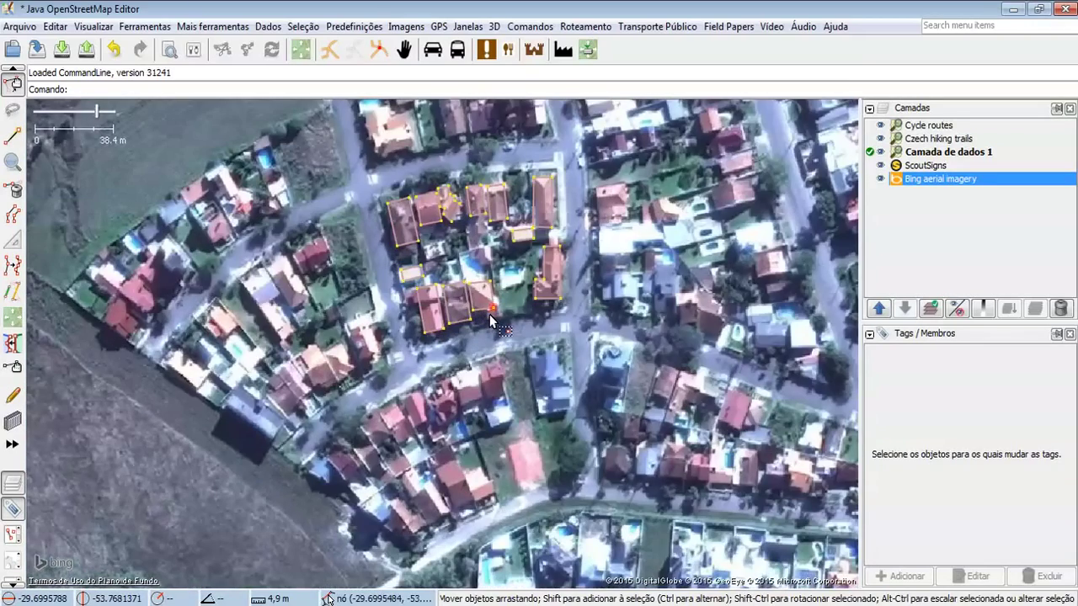
pyautogui.moveTo(490, 316); pyautogui.dragTo(470, 412)
pyautogui.scroll(2, 480, 414)
pyautogui.moveTo(698, 146); pyautogui.dragTo(440, 418)
pyautogui.scroll(-3, 441, 419)
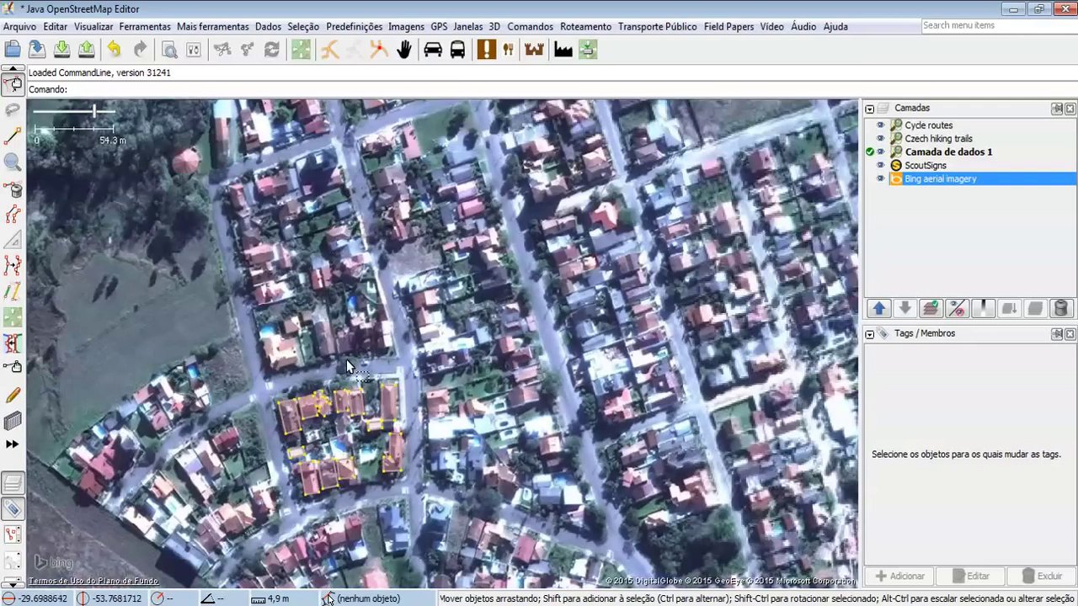
pyautogui.moveTo(347, 358); pyautogui.dragTo(432, 292)
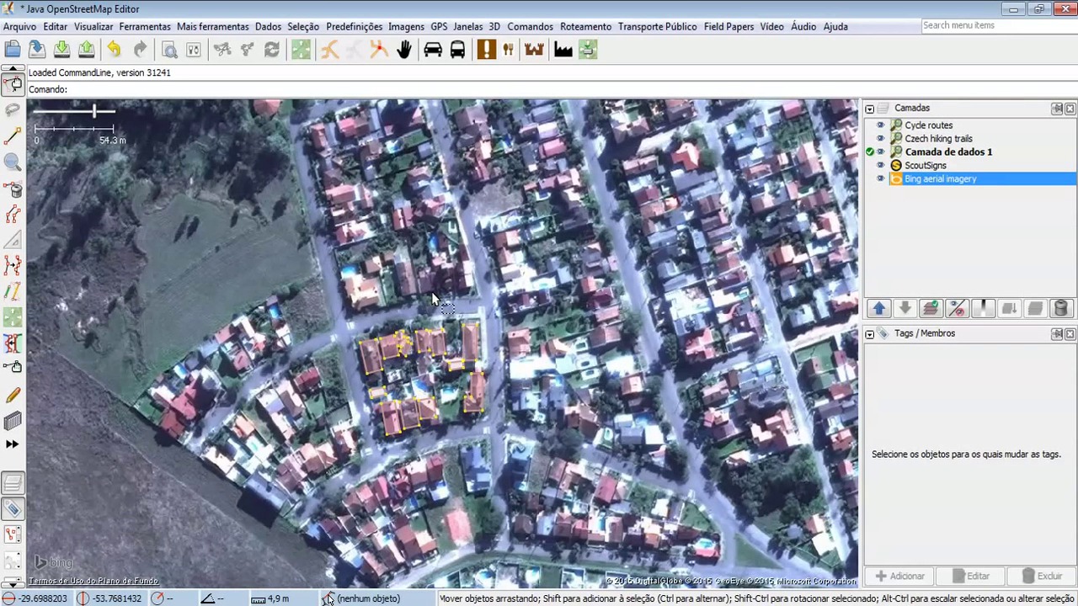
pyautogui.scroll(2, 431, 291)
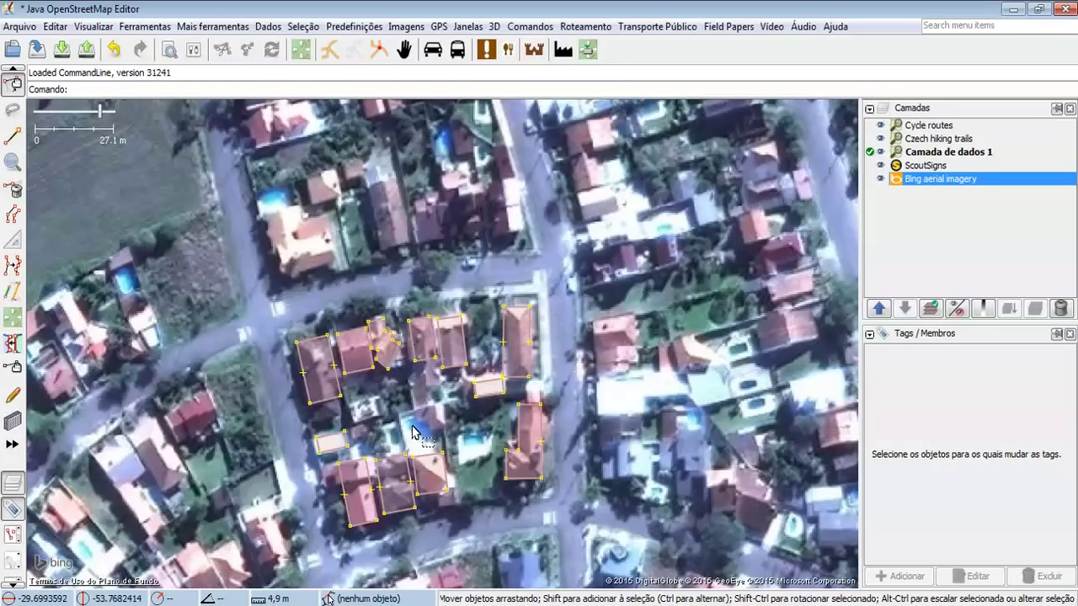
# Step: Examine the surrounding blocks and outskirts at different scales to find a small settlement bordered by fields
pyautogui.moveTo(392, 427)
pyautogui.mouseDown()
pyautogui.moveTo(474, 316)
pyautogui.moveTo(481, 265)
pyautogui.mouseUp()
pyautogui.moveTo(391, 403)
pyautogui.mouseDown()
pyautogui.moveTo(413, 354)
pyautogui.moveTo(477, 310)
pyautogui.mouseUp()
pyautogui.moveTo(418, 337); pyautogui.dragTo(446, 284)
pyautogui.scroll(-1, 446, 284)
pyautogui.moveTo(471, 372); pyautogui.dragTo(395, 291)
pyautogui.scroll(-2, 492, 300)
pyautogui.scroll(-1, 395, 291)
pyautogui.scroll(-1, 395, 335)
pyautogui.moveTo(396, 335); pyautogui.dragTo(539, 290)
pyautogui.moveTo(290, 481); pyautogui.dragTo(385, 378)
pyautogui.scroll(-1, 385, 378)
pyautogui.moveTo(546, 378); pyautogui.dragTo(411, 315)
pyautogui.moveTo(606, 395); pyautogui.dragTo(391, 247)
pyautogui.moveTo(533, 310); pyautogui.dragTo(451, 236)
pyautogui.moveTo(471, 319); pyautogui.dragTo(427, 187)
pyautogui.moveTo(480, 273); pyautogui.dragTo(456, 242)
pyautogui.moveTo(425, 206); pyautogui.dragTo(508, 303)
pyautogui.moveTo(431, 296); pyautogui.dragTo(505, 297)
pyautogui.moveTo(461, 245); pyautogui.dragTo(656, 407)
pyautogui.moveTo(429, 547); pyautogui.dragTo(470, 405)
pyautogui.moveTo(380, 428); pyautogui.dragTo(350, 426)
pyautogui.moveTo(633, 313); pyautogui.dragTo(455, 419)
pyautogui.scroll(2, 547, 342)
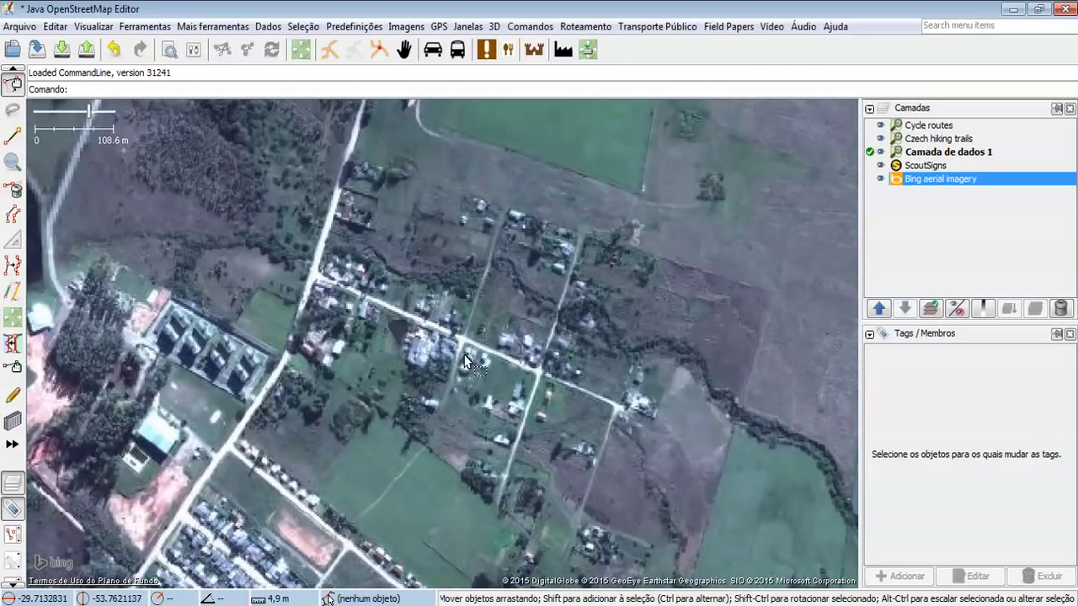
pyautogui.moveTo(503, 307)
pyautogui.mouseDown()
pyautogui.moveTo(438, 306)
pyautogui.moveTo(488, 316)
pyautogui.mouseUp()
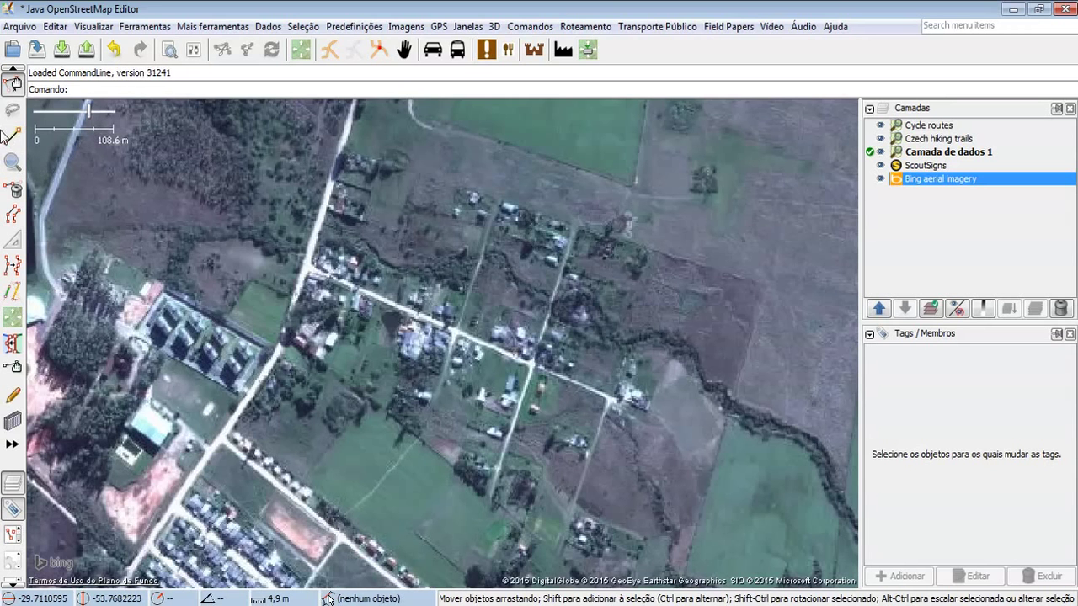
# Step: Draw a closed four-sided way around the small settlement, with its western side following the main road
pyautogui.click(13, 137)
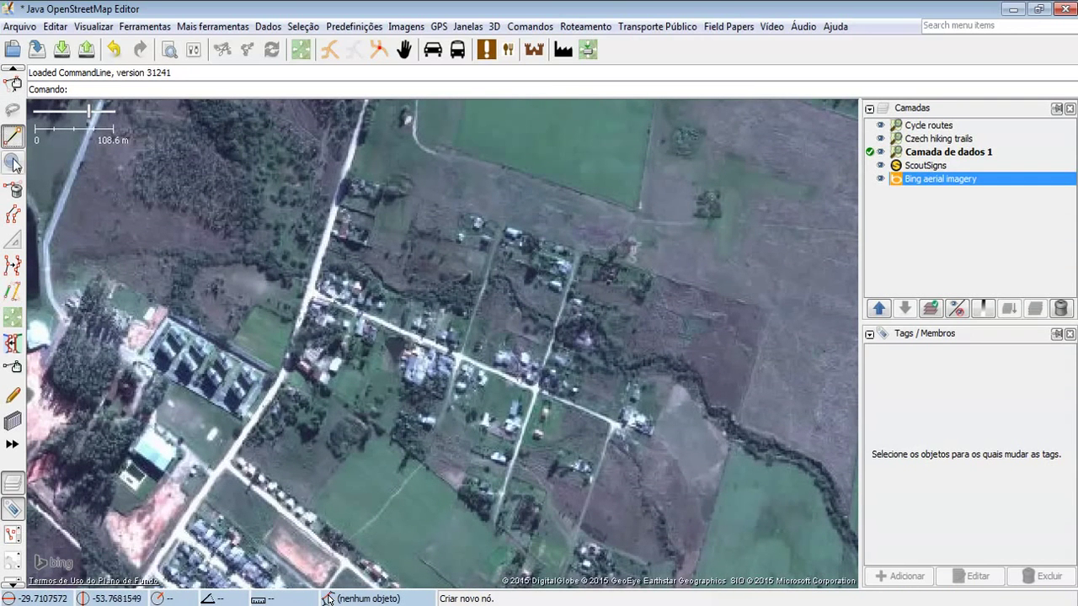
pyautogui.click(349, 176)
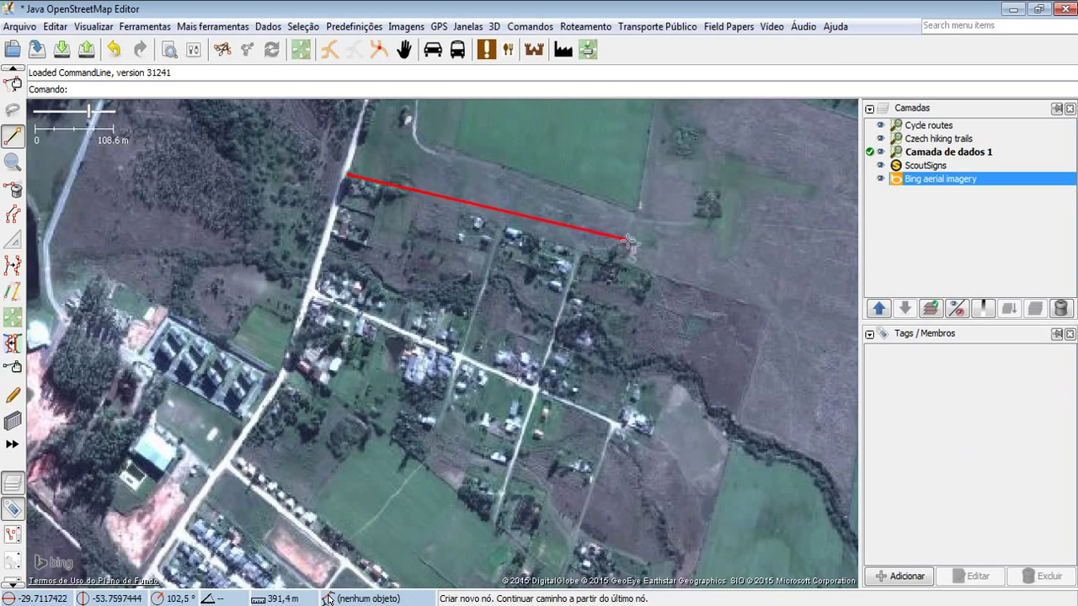
pyautogui.click(771, 311)
pyautogui.moveTo(770, 311); pyautogui.dragTo(767, 127)
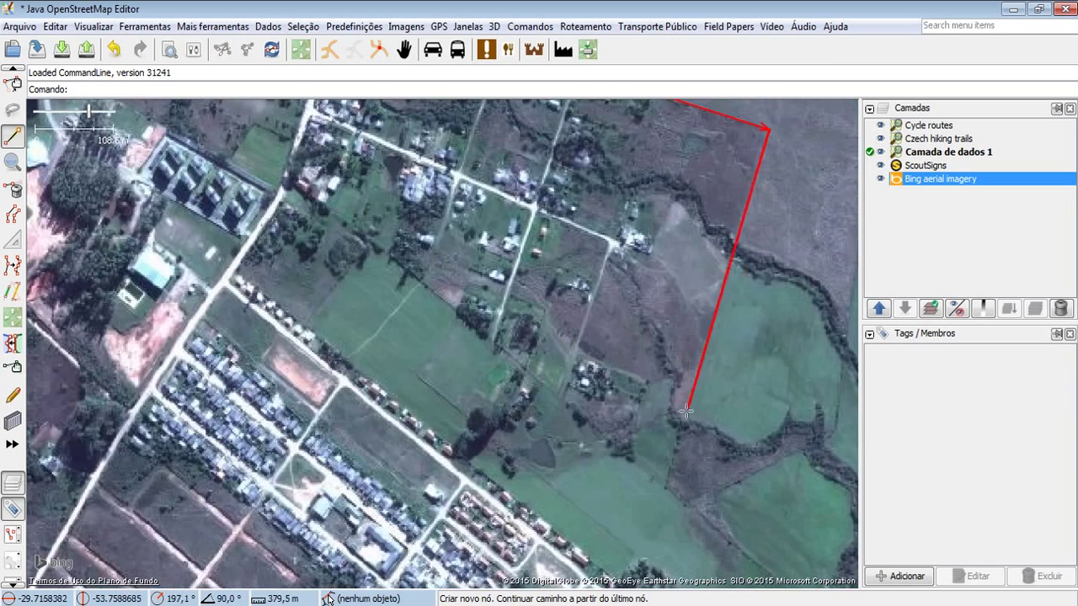
pyautogui.click(666, 486)
pyautogui.moveTo(354, 272); pyautogui.dragTo(457, 394)
pyautogui.click(397, 320)
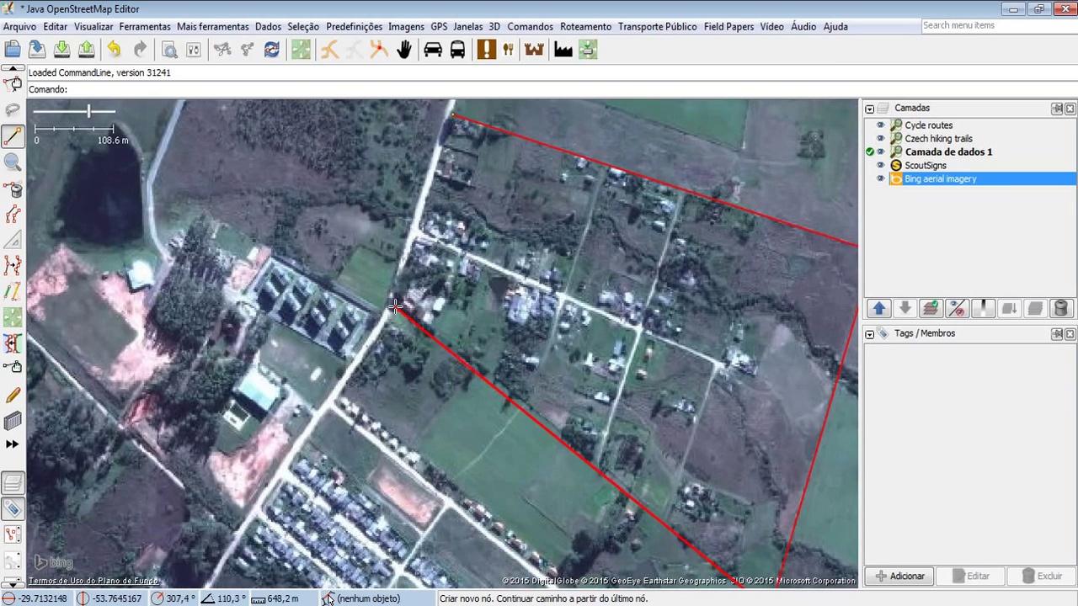
pyautogui.click(452, 114)
pyautogui.moveTo(551, 351); pyautogui.dragTo(461, 312)
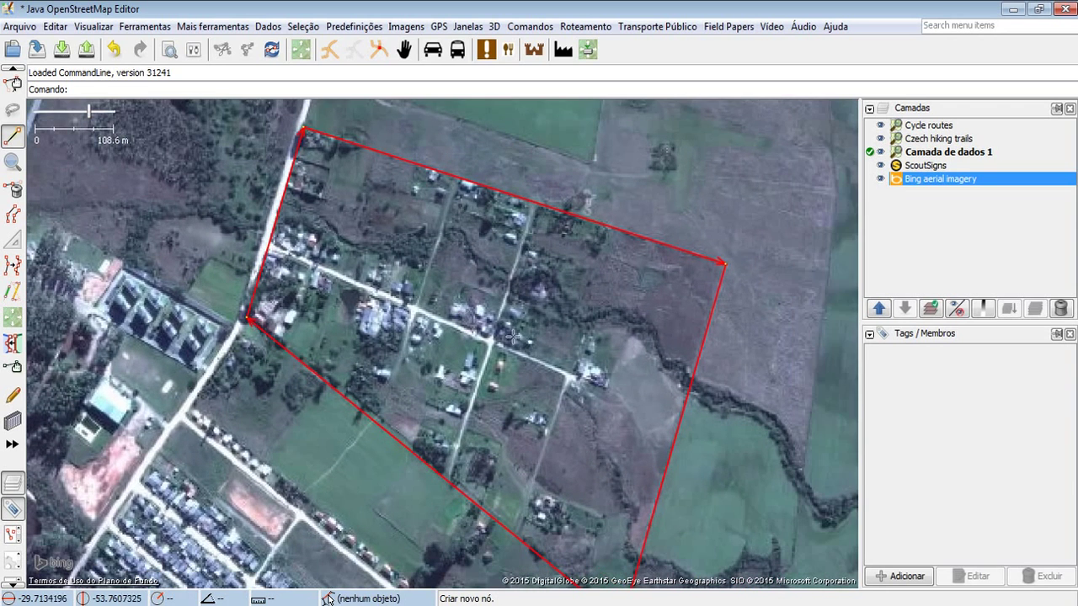
# Step: Tag the outlined settlement with landuse=residential
pyautogui.click(906, 576)
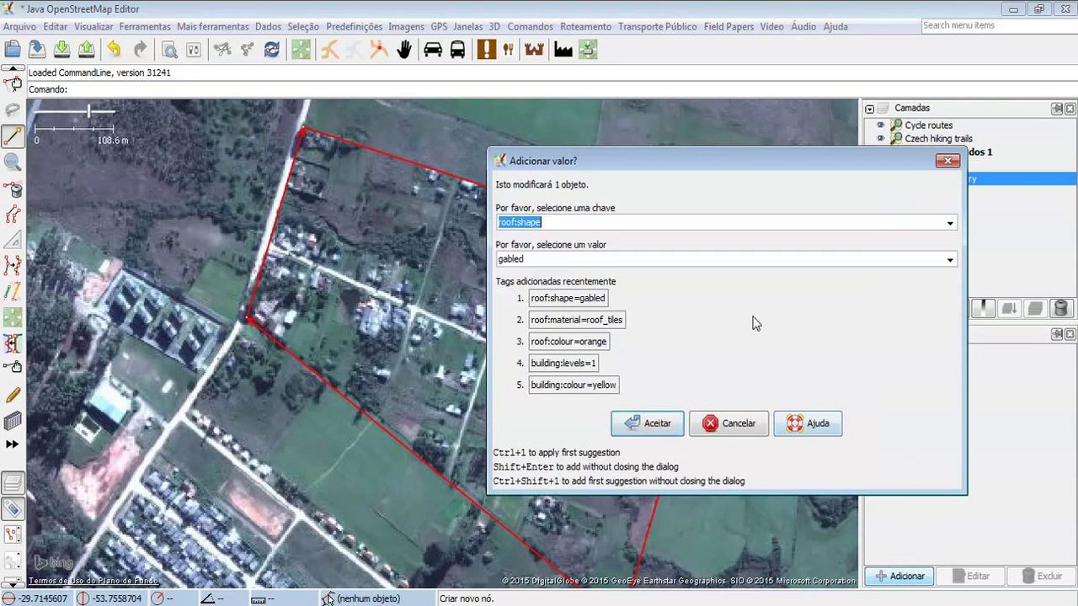
pyautogui.write('landuse')
pyautogui.press('Tab')
pyautogui.write('re')
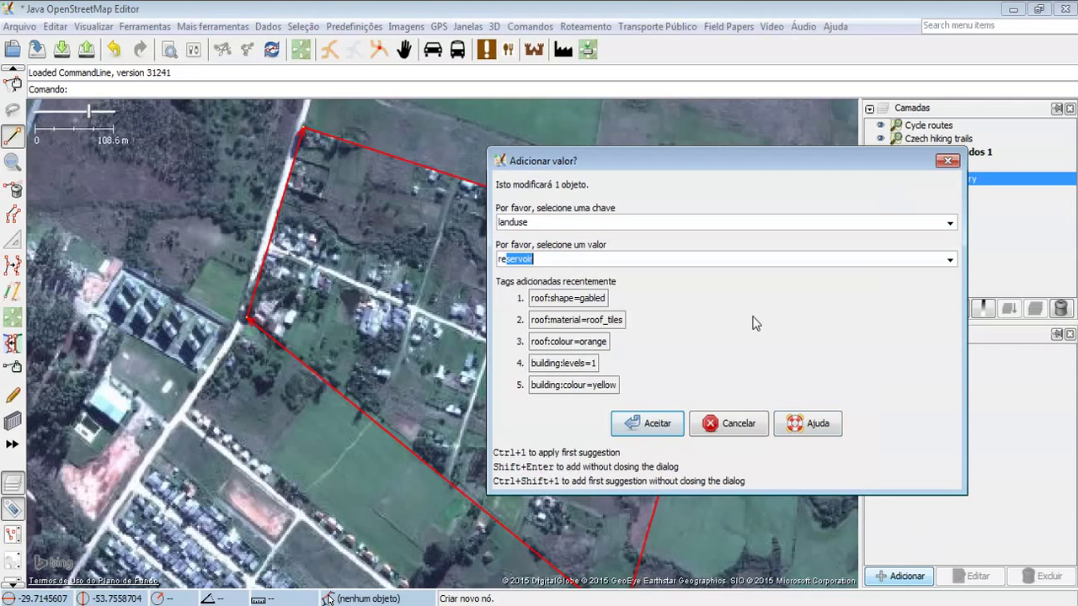
pyautogui.press('Return')
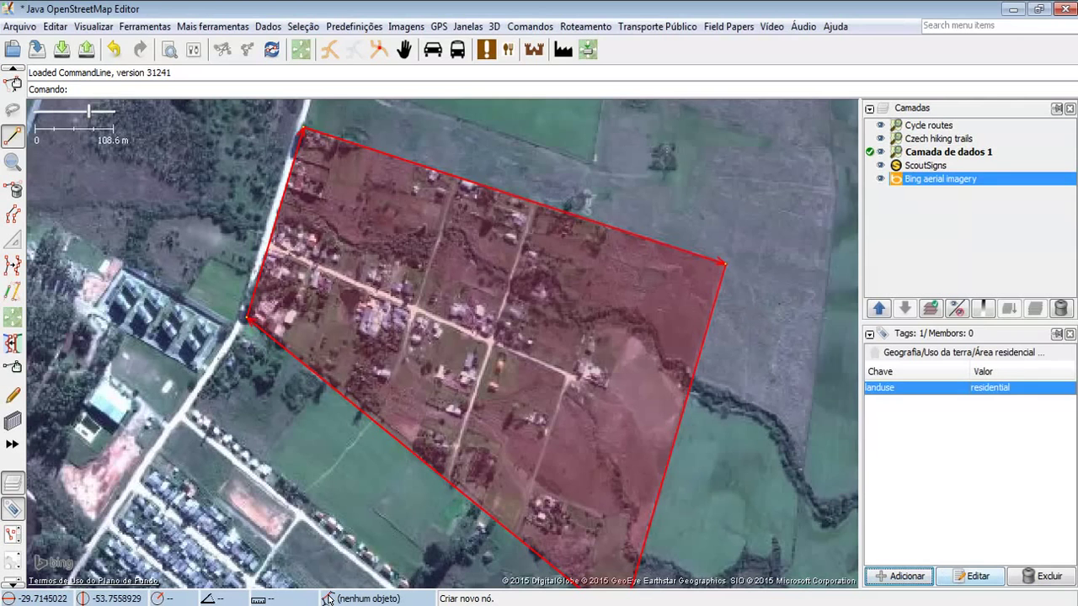
# Step: Add the tag name=Vila Maringá to the residential area and deselect it
pyautogui.click(916, 584)
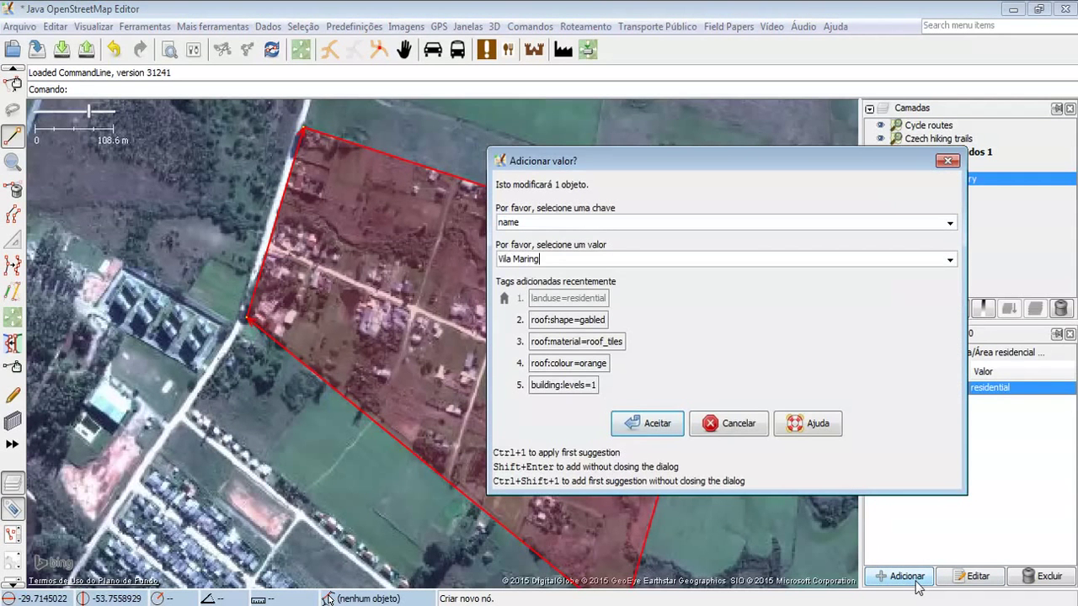
pyautogui.press('Return')
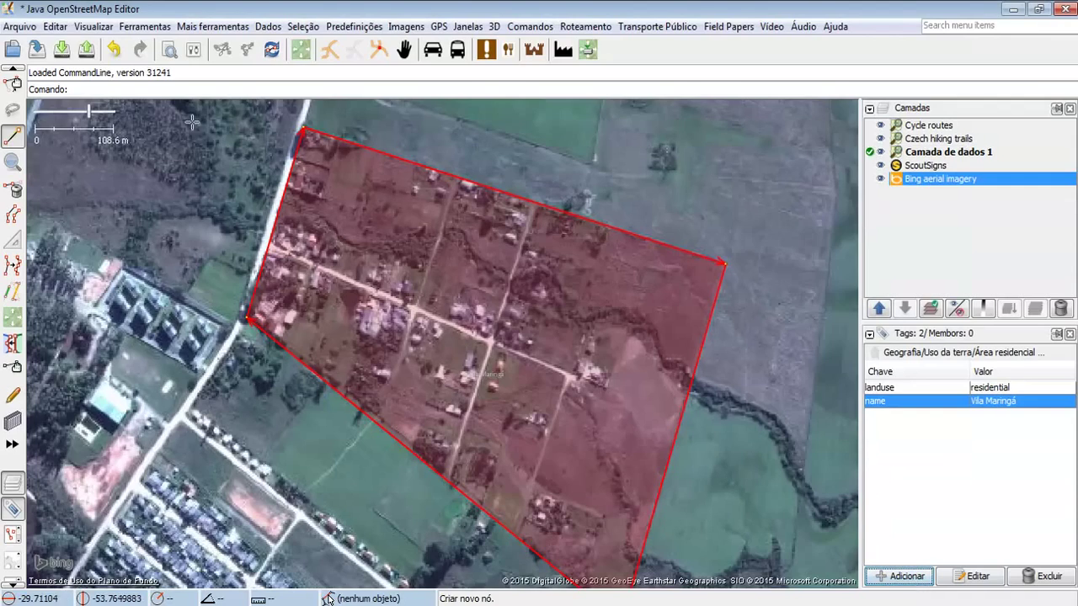
pyautogui.click(14, 89)
pyautogui.click(702, 226)
pyautogui.moveTo(749, 277); pyautogui.dragTo(686, 272)
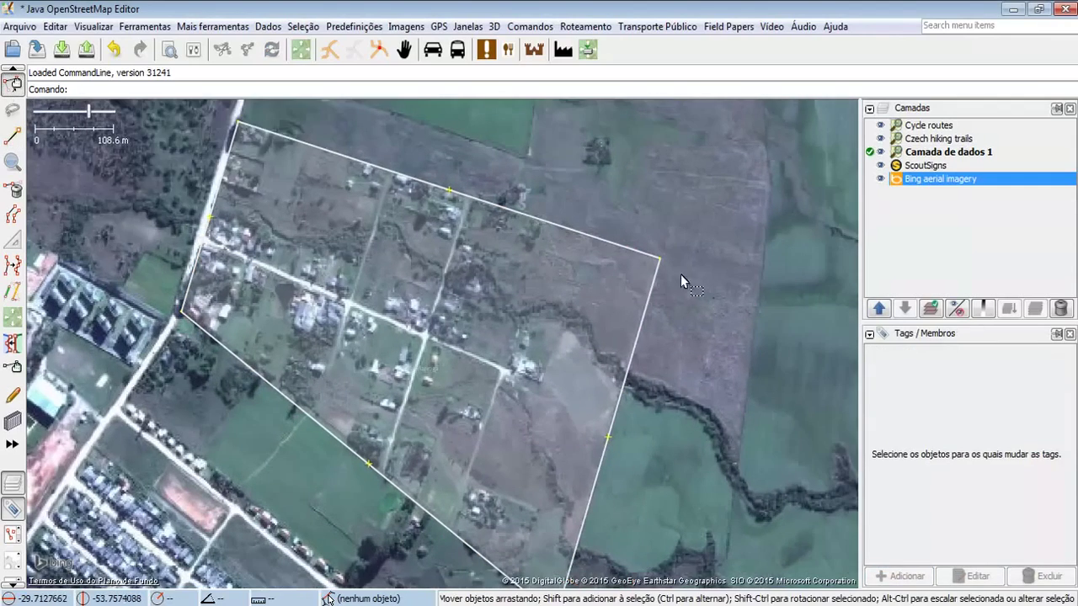
# Step: Examine the imagery east of the residential area to find the campus parking lot beside the tree-lined avenue
pyautogui.scroll(-6, 671, 276)
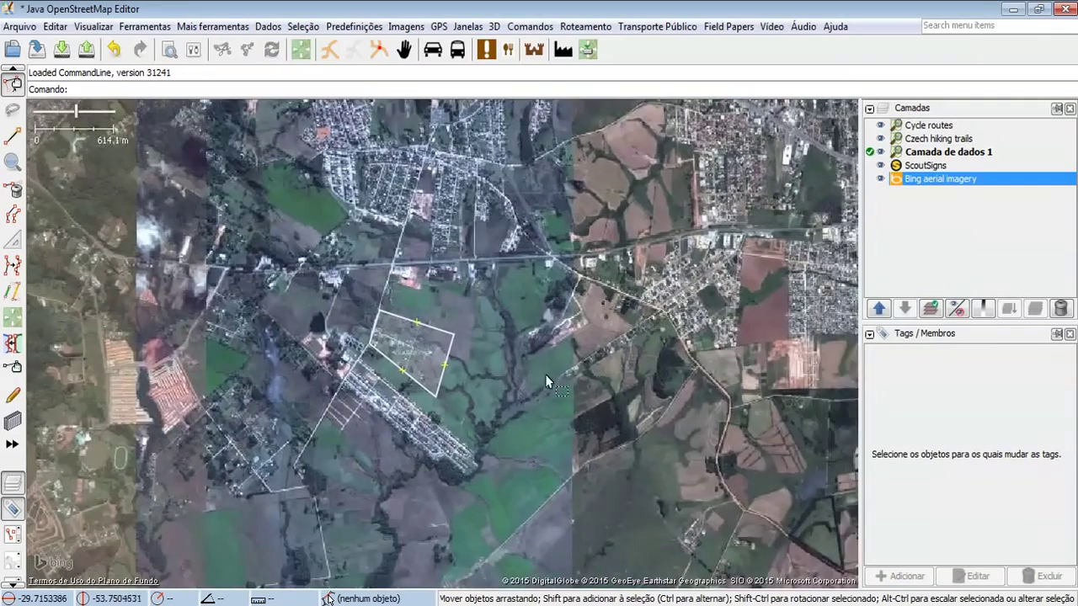
pyautogui.moveTo(545, 381); pyautogui.dragTo(343, 375)
pyautogui.moveTo(776, 361); pyautogui.dragTo(585, 377)
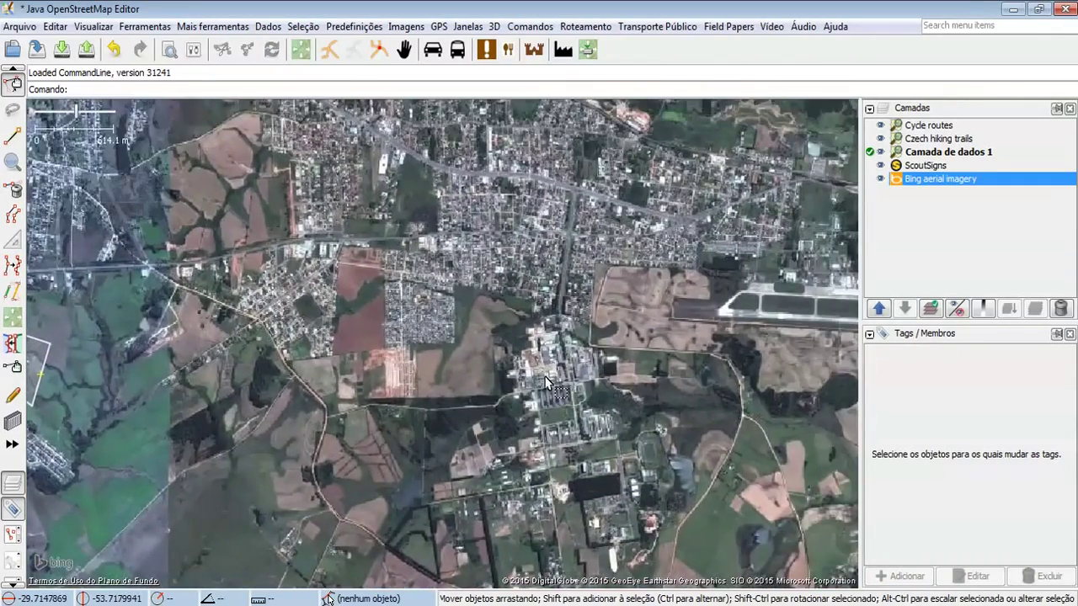
pyautogui.scroll(3, 557, 390)
pyautogui.moveTo(566, 421); pyautogui.dragTo(559, 327)
pyautogui.moveTo(539, 406); pyautogui.dragTo(504, 577)
pyautogui.scroll(2, 510, 354)
pyautogui.moveTo(503, 240); pyautogui.dragTo(503, 403)
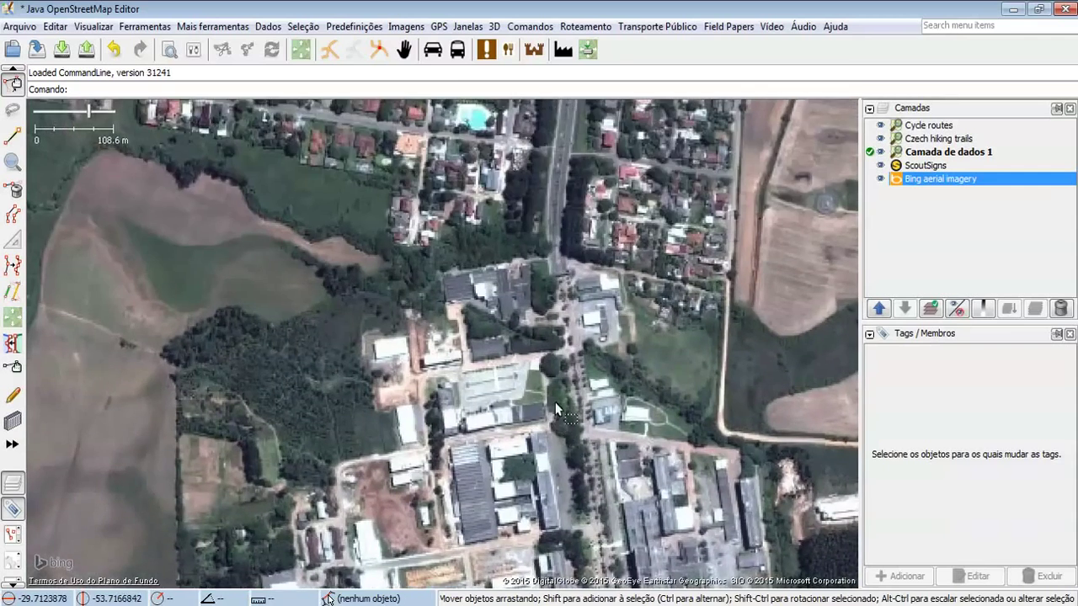
pyautogui.scroll(2, 500, 404)
pyautogui.moveTo(445, 310); pyautogui.dragTo(506, 288)
pyautogui.scroll(1, 489, 338)
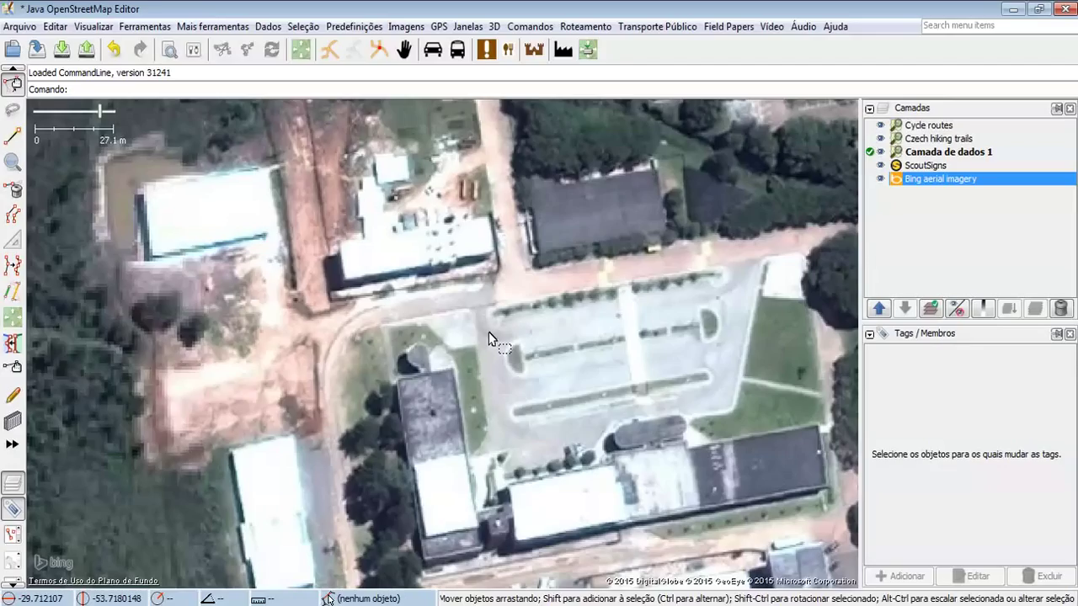
# Step: Examine the light paved area at the parking lot's northwest corner at close range
pyautogui.moveTo(699, 358); pyautogui.dragTo(635, 344)
pyautogui.moveTo(725, 294); pyautogui.dragTo(623, 299)
pyautogui.scroll(2, 587, 318)
pyautogui.moveTo(139, 281); pyautogui.dragTo(413, 342)
pyautogui.moveTo(271, 382); pyautogui.dragTo(494, 337)
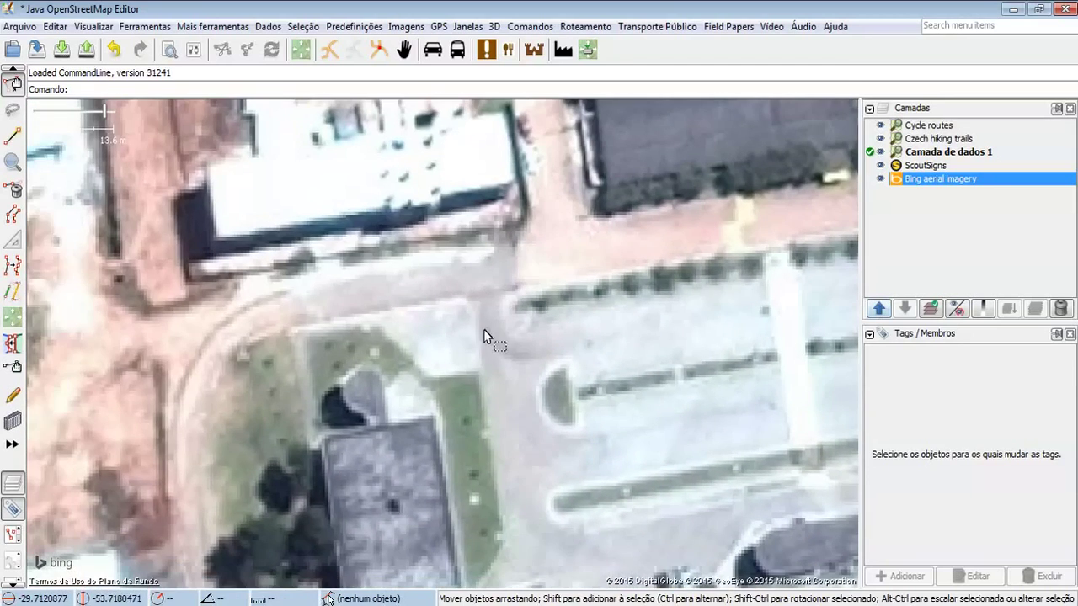
pyautogui.scroll(1, 398, 339)
pyautogui.scroll(1, 403, 337)
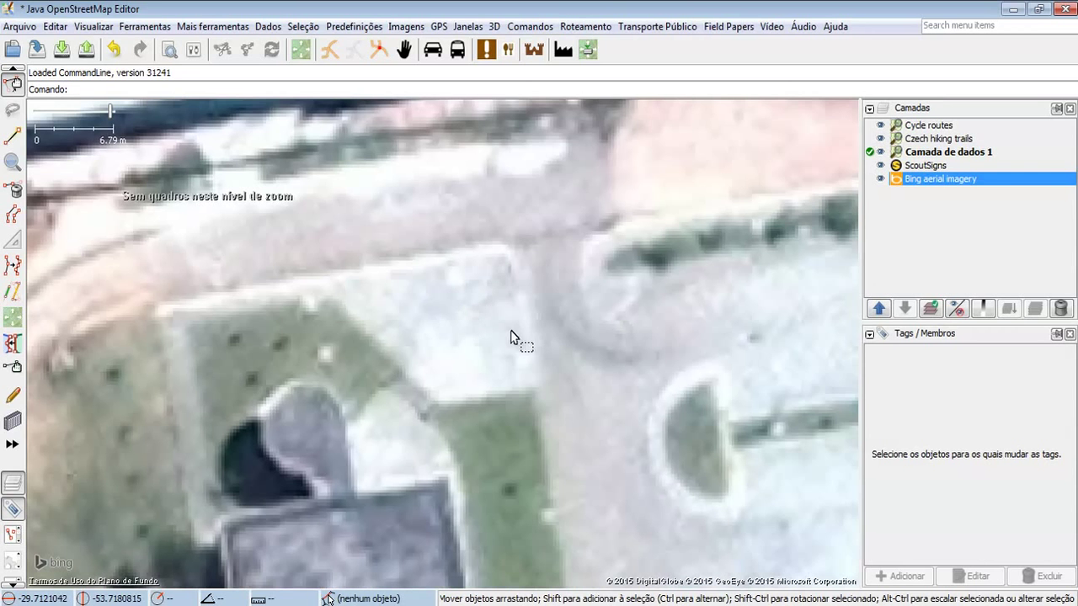
pyautogui.moveTo(563, 341); pyautogui.dragTo(383, 320)
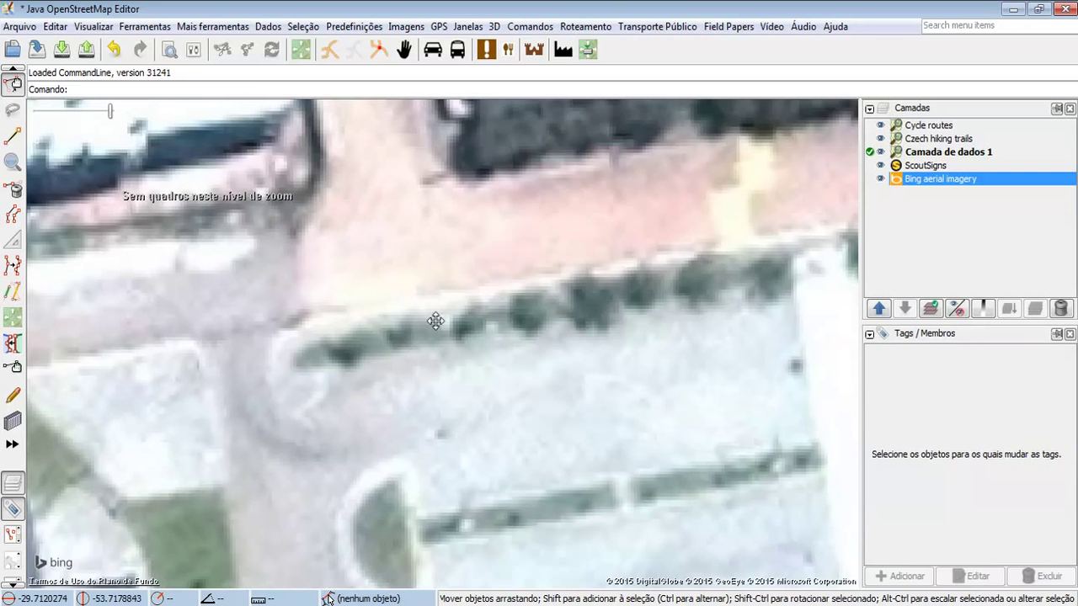
pyautogui.moveTo(184, 353); pyautogui.dragTo(452, 267)
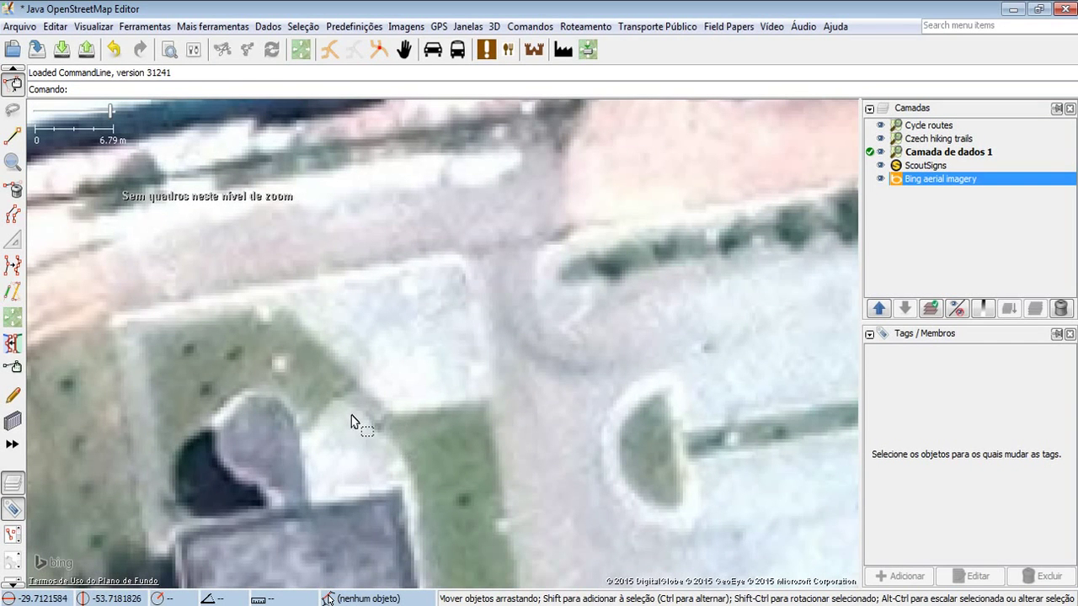
# Step: Draw a closed four-sided way around the light paved area beside the parking lot's northwest corner
pyautogui.click(13, 134)
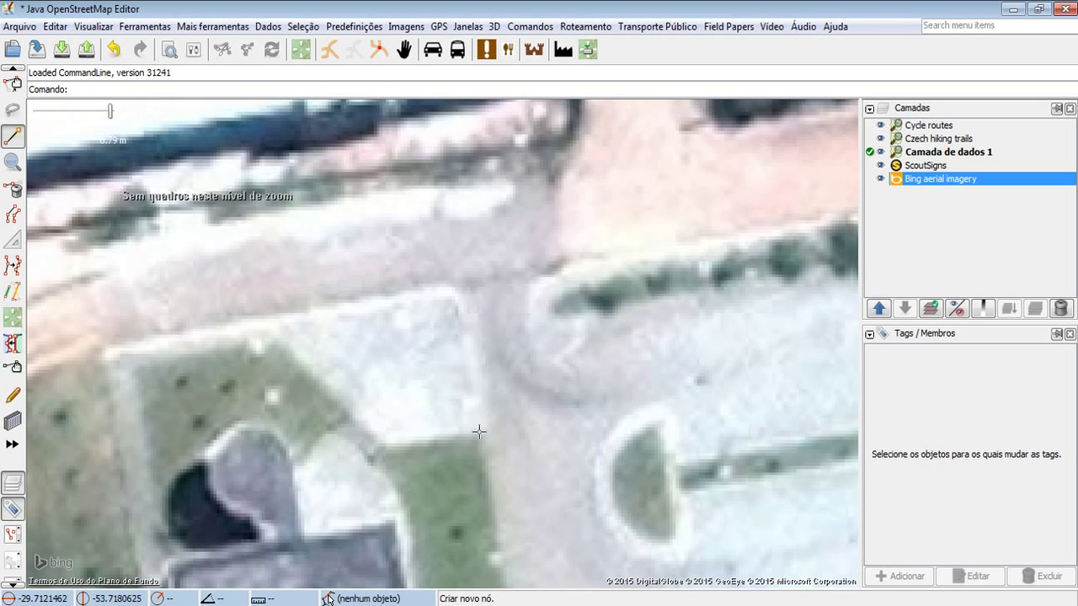
pyautogui.click(478, 431)
pyautogui.click(459, 288)
pyautogui.click(268, 321)
pyautogui.click(374, 445)
pyautogui.click(479, 431)
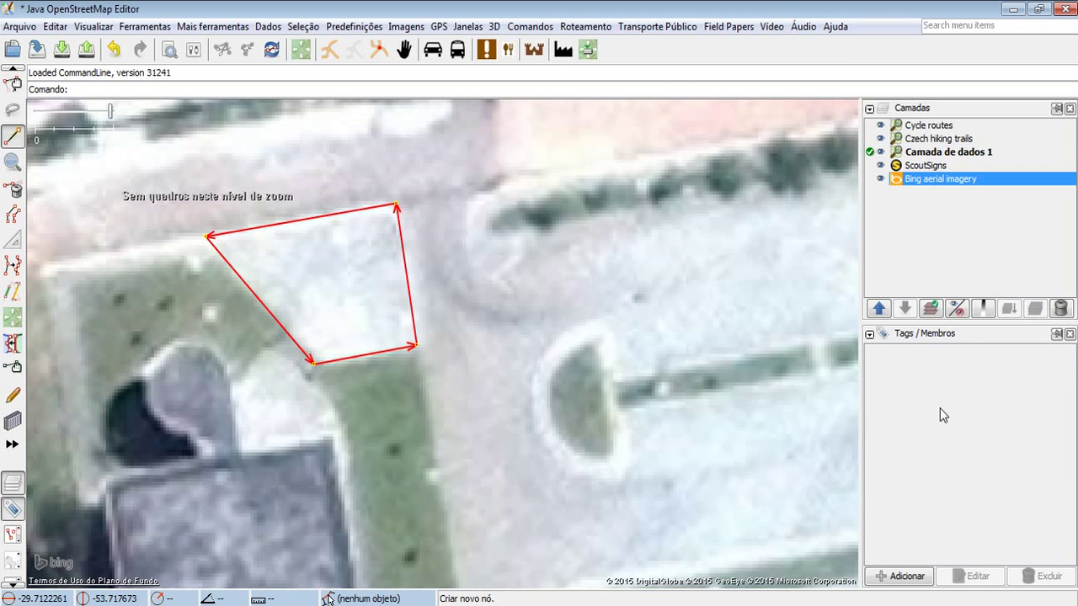
# Step: Tag the paved polygon with area=yes
pyautogui.click(885, 584)
pyautogui.write('are')
pyautogui.press('Tab')
pyautogui.write('y')
pyautogui.press('Return')
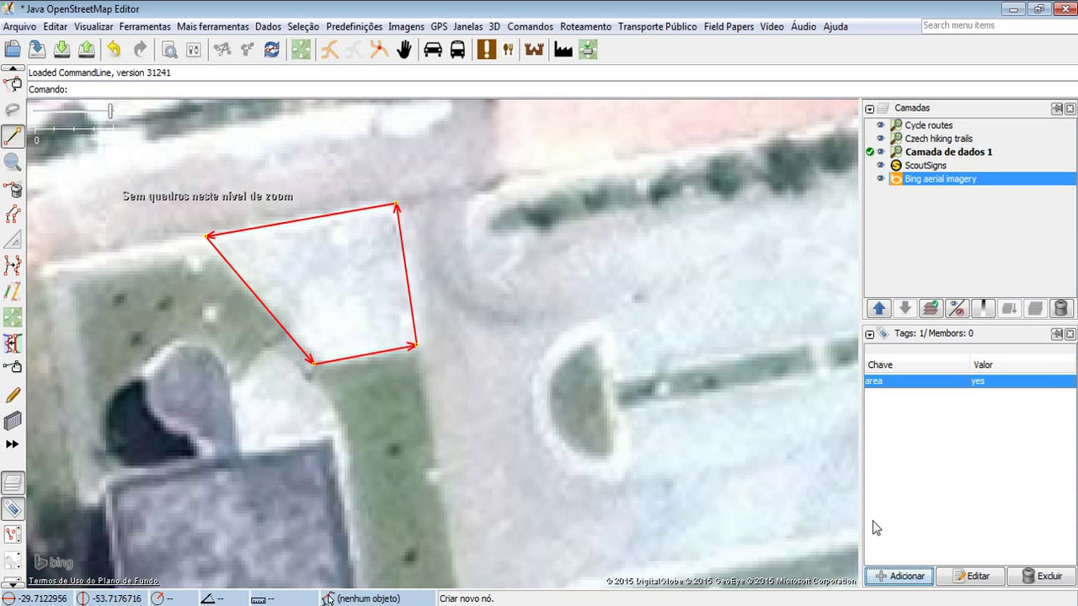
# Step: Add the tag highway=footway to the paved polygon
pyautogui.click(915, 581)
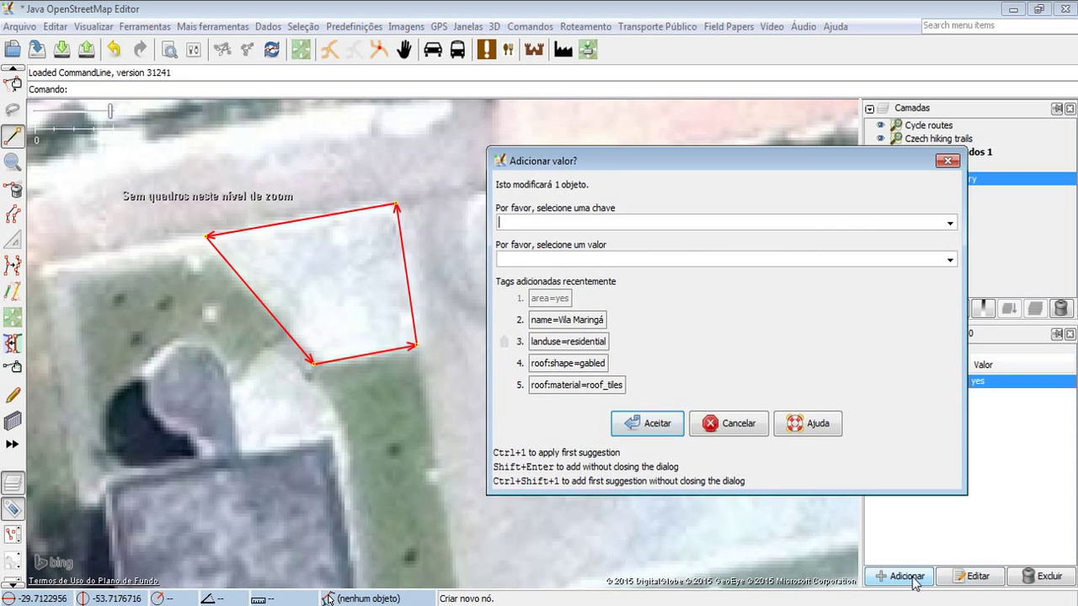
pyautogui.write('hide')
pyautogui.press('Tab')
pyautogui.hotkey('shift', 'Tab')
pyautogui.write('hig')
pyautogui.press('Tab')
pyautogui.write('fo')
pyautogui.press('Return')
# Step: Deselect the footway area to view its map style, and select it again to show its tags
pyautogui.click(12, 83)
pyautogui.click(518, 286)
pyautogui.click(401, 271)
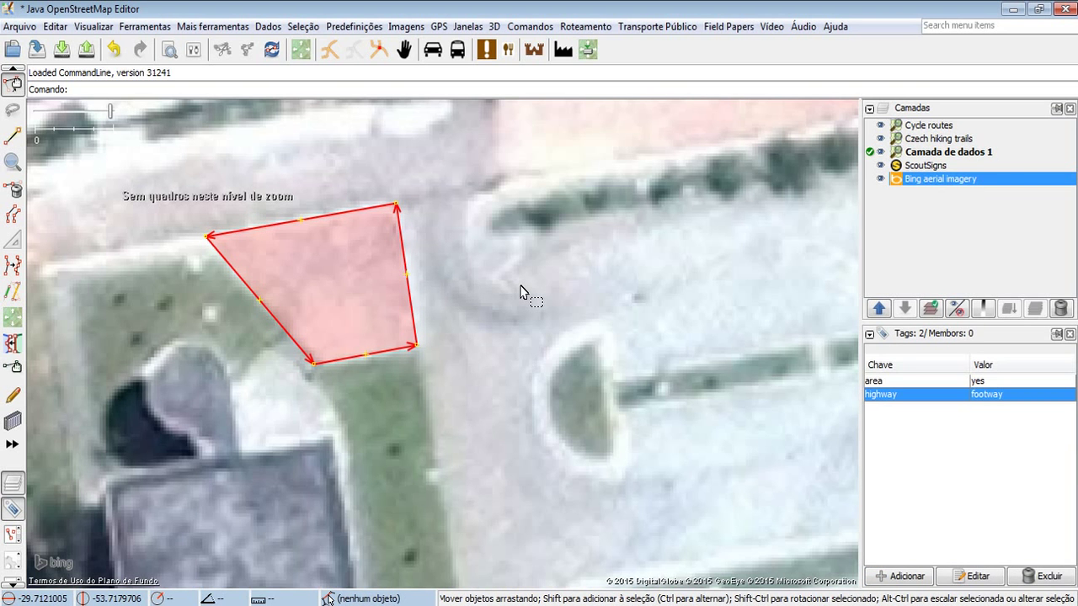
pyautogui.click(506, 341)
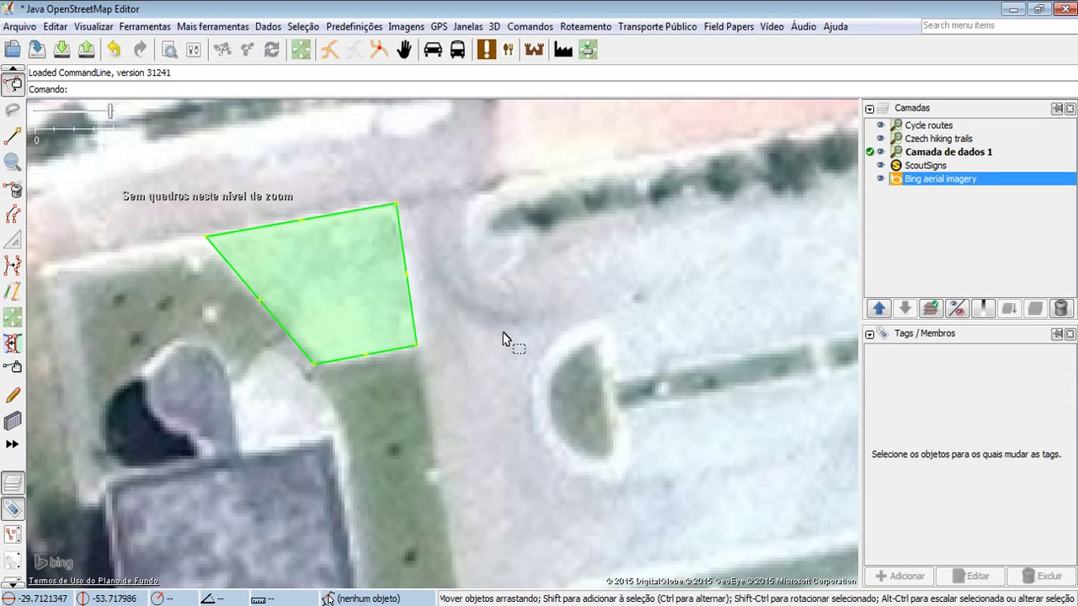
pyautogui.click(335, 219)
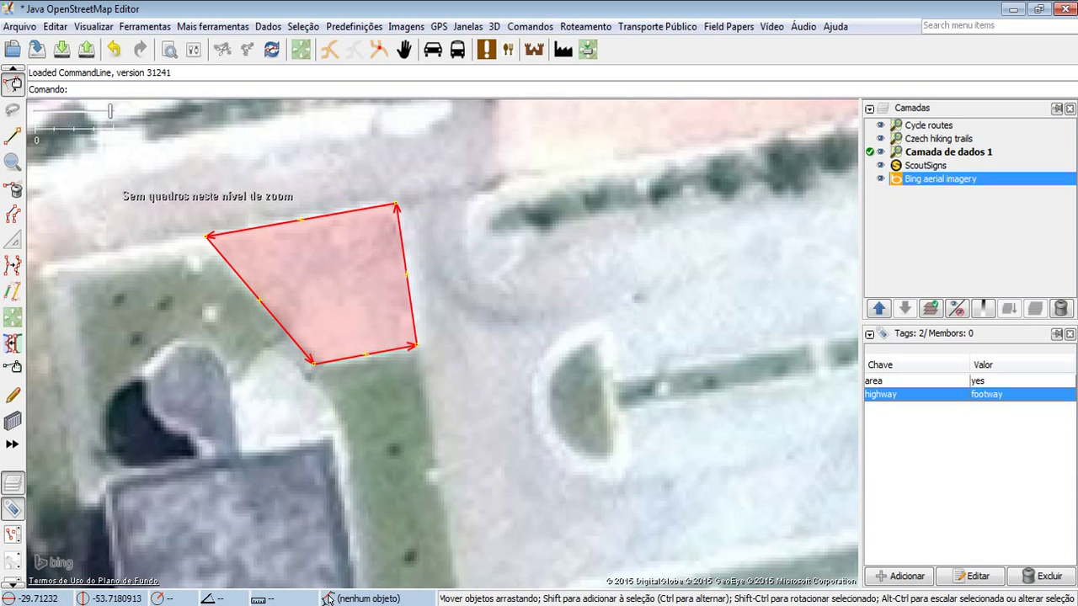
# Step: Switch to the web browser and open the OpenStreetMap site in a new tab
pyautogui.hotkey('alt', 'Tab')
pyautogui.click(253, 10)
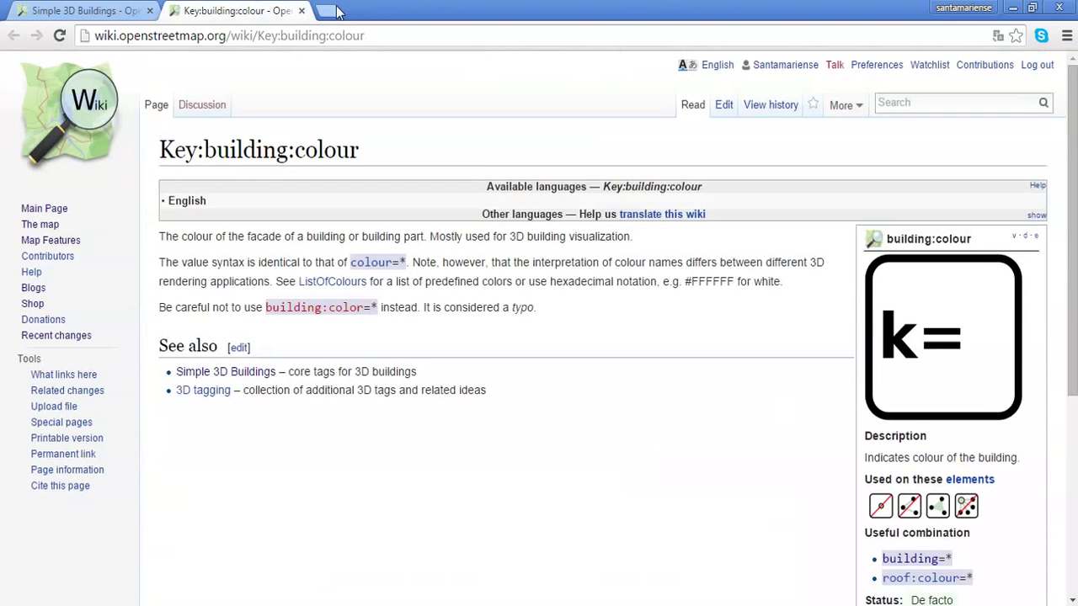
pyautogui.click(330, 10)
pyautogui.write('op')
pyautogui.press('Return')
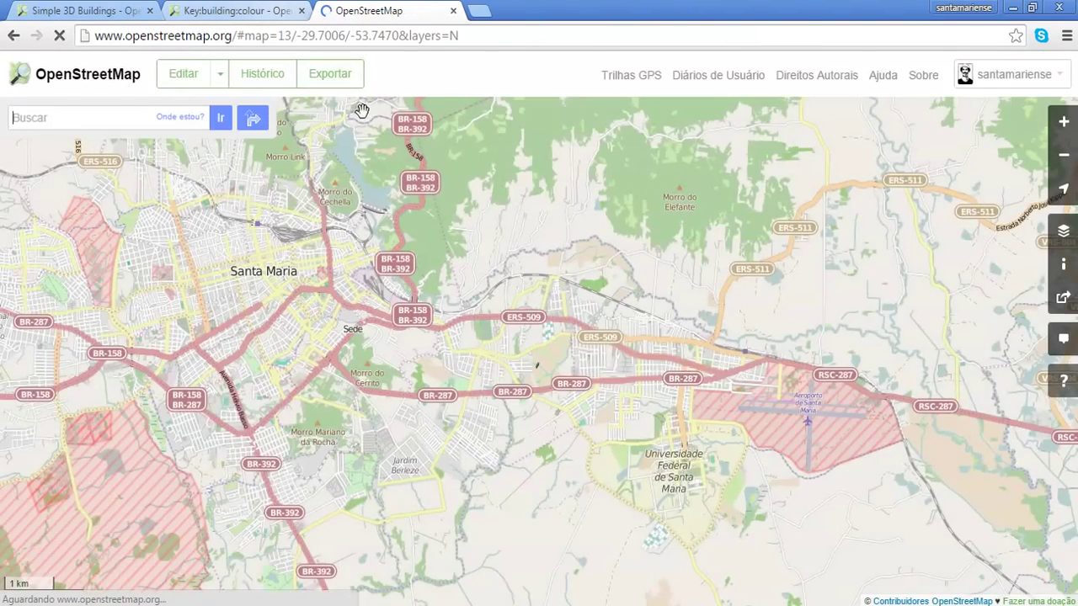
# Step: Query the map features at the paved area northwest of the INPE parking lot and open the Calçadão entry's details
pyautogui.moveTo(521, 309); pyautogui.dragTo(421, 229)
pyautogui.scroll(3, 640, 353)
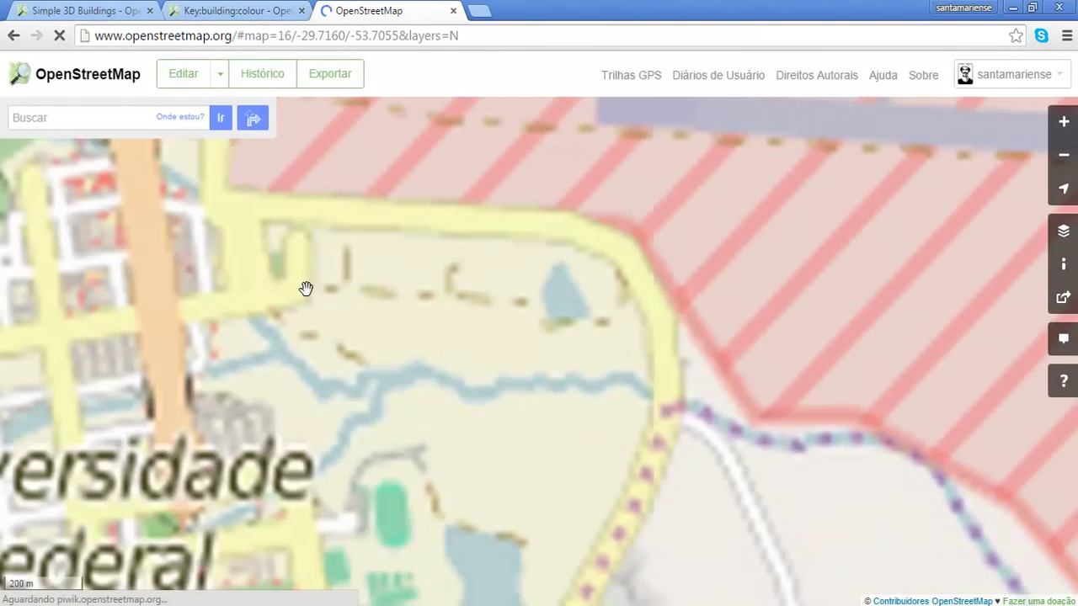
pyautogui.moveTo(235, 267); pyautogui.dragTo(666, 363)
pyautogui.scroll(2, 560, 244)
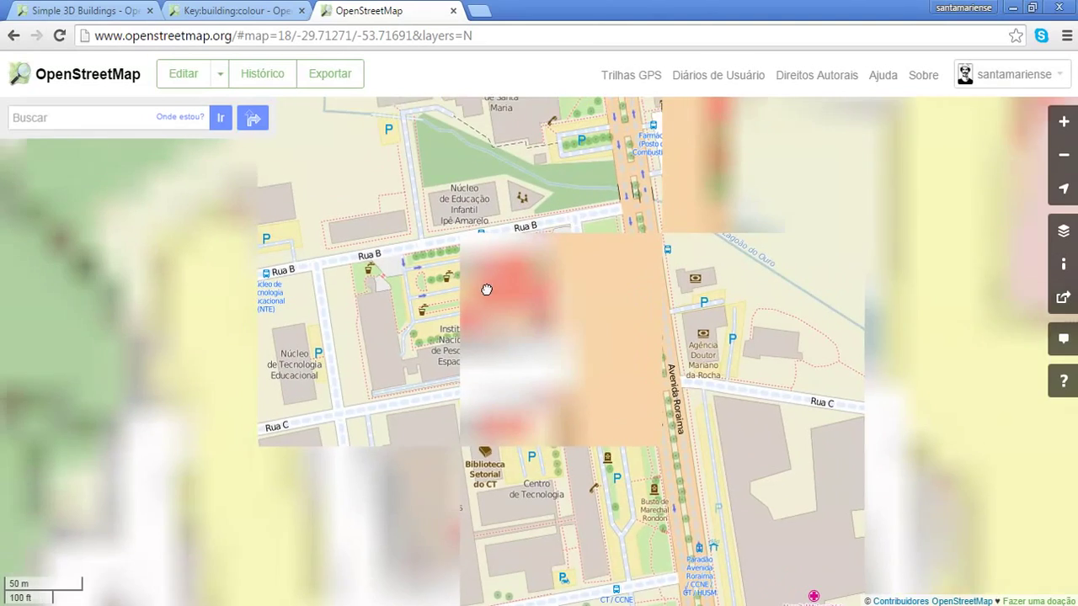
pyautogui.moveTo(498, 249); pyautogui.dragTo(544, 317)
pyautogui.scroll(1, 474, 356)
pyautogui.moveTo(438, 360); pyautogui.dragTo(550, 327)
pyautogui.click(1065, 383)
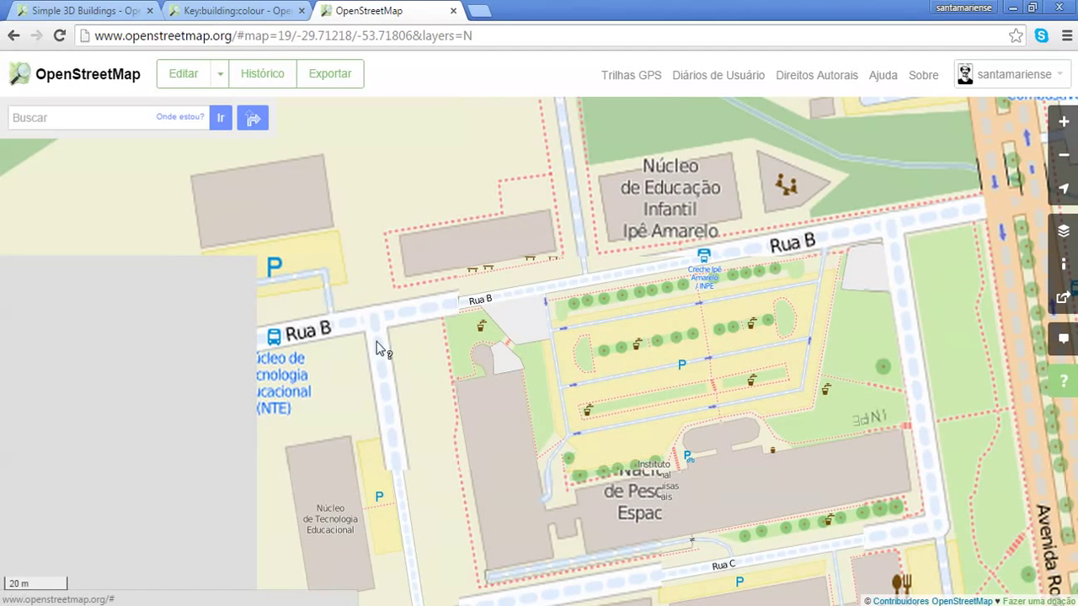
pyautogui.click(495, 315)
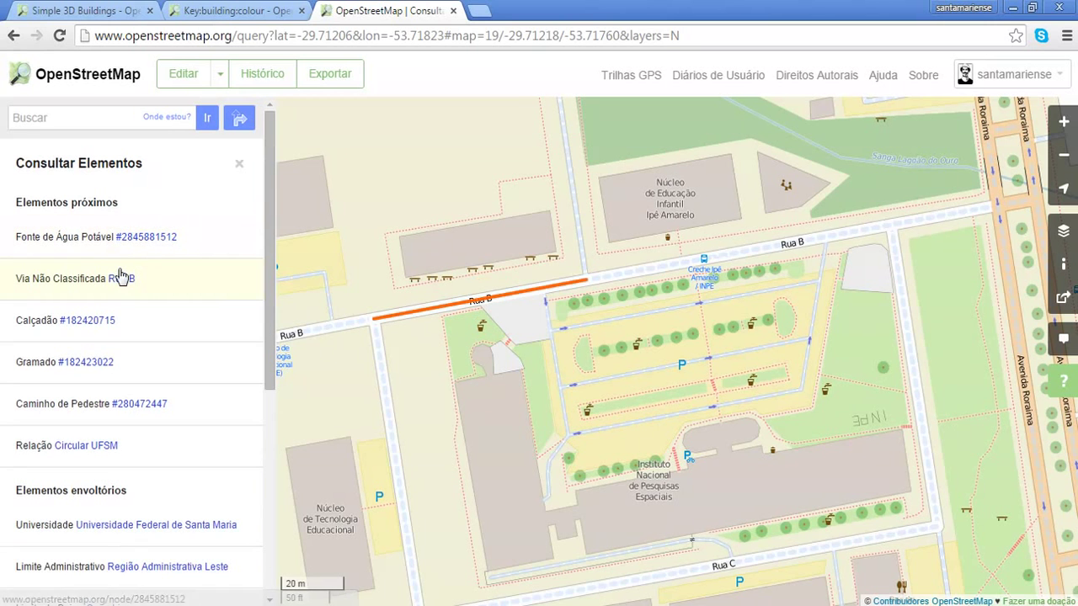
pyautogui.click(103, 323)
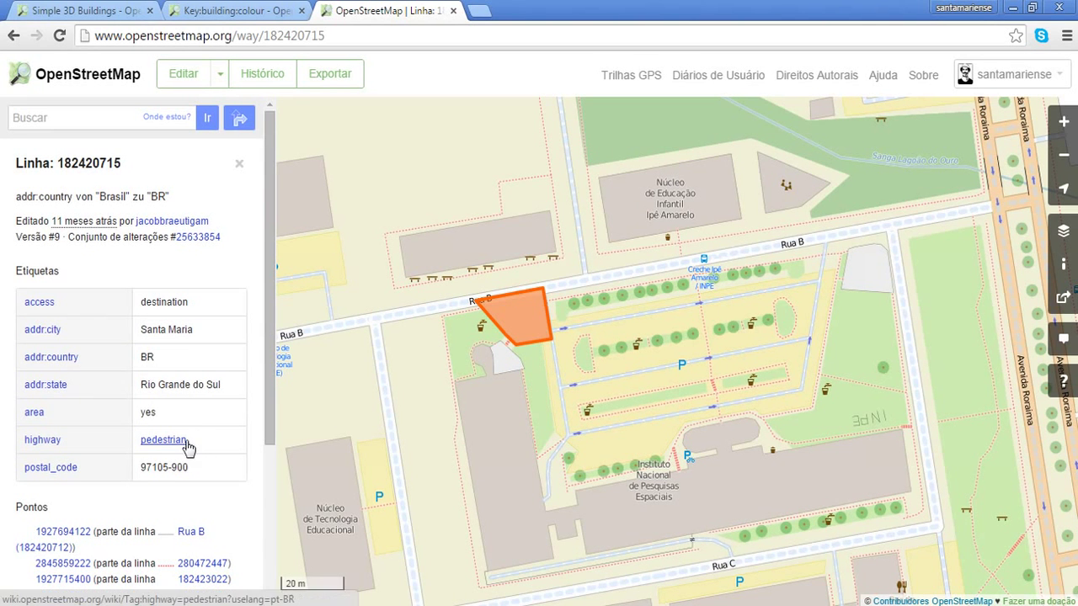
# Step: Check the highway and area tags and location of the existing paved area, and close its details to view its map rendering
pyautogui.moveTo(189, 441); pyautogui.dragTo(25, 448)
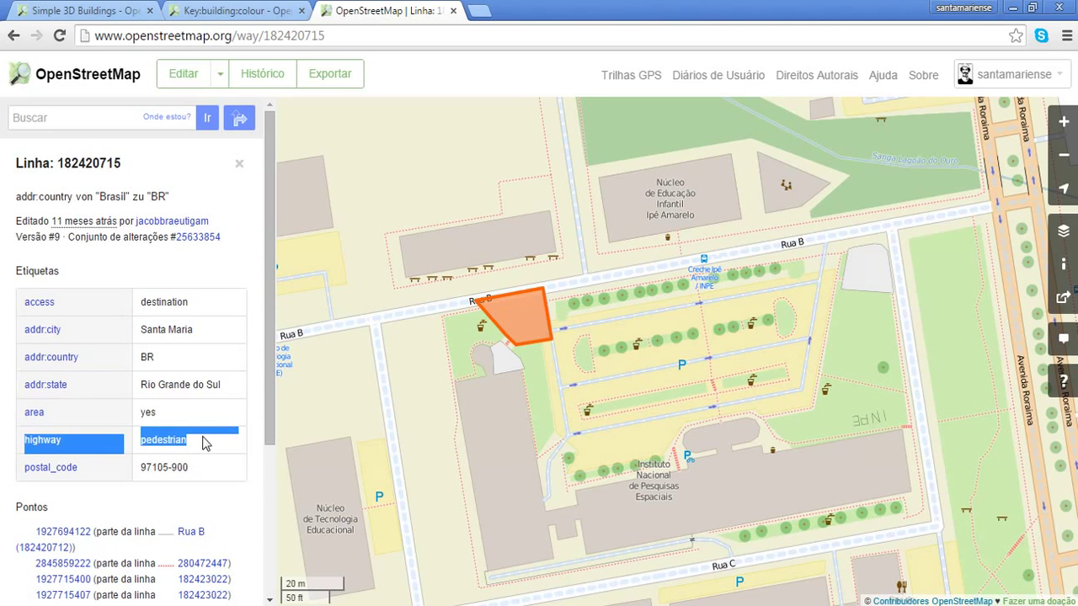
pyautogui.click(237, 437)
pyautogui.moveTo(465, 368); pyautogui.dragTo(519, 396)
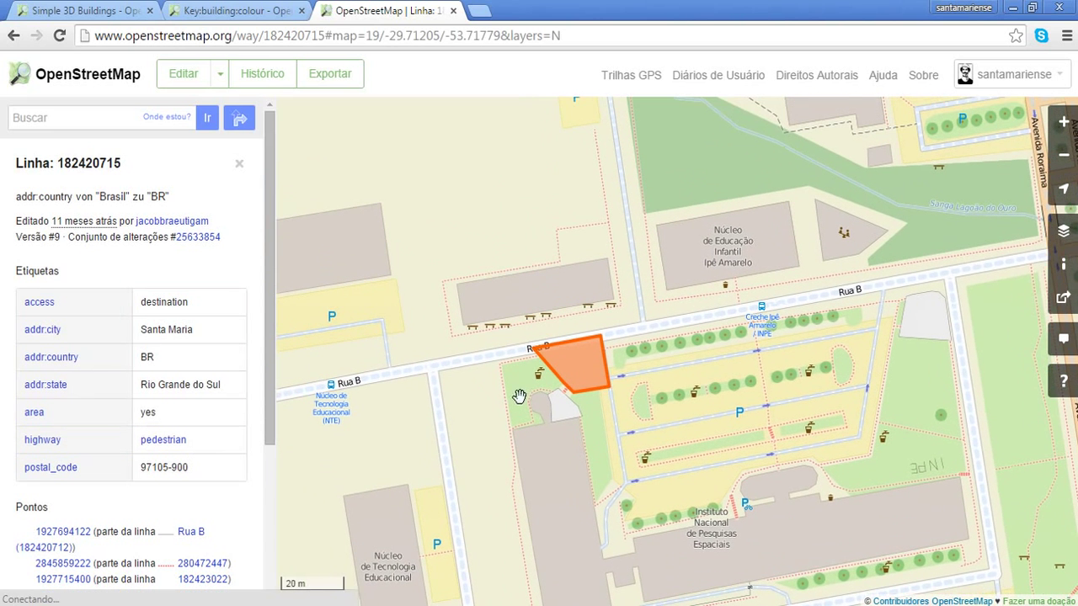
pyautogui.moveTo(672, 396); pyautogui.dragTo(688, 396)
pyautogui.moveTo(725, 363); pyautogui.dragTo(718, 387)
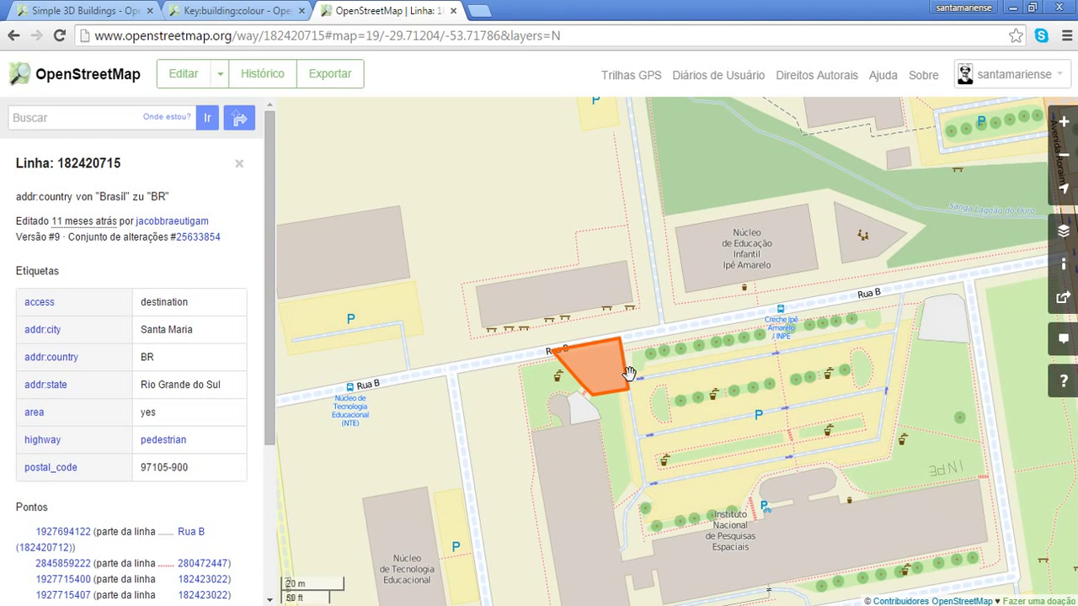
pyautogui.click(240, 165)
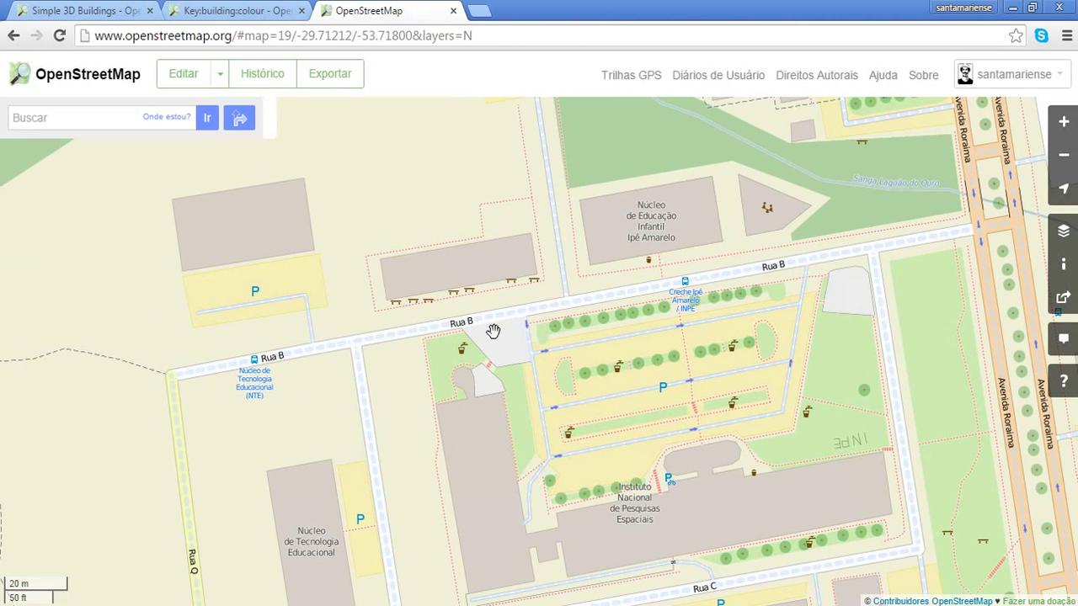
pyautogui.moveTo(495, 341); pyautogui.dragTo(487, 315)
pyautogui.moveTo(551, 333); pyautogui.dragTo(515, 308)
pyautogui.moveTo(618, 286); pyautogui.dragTo(616, 280)
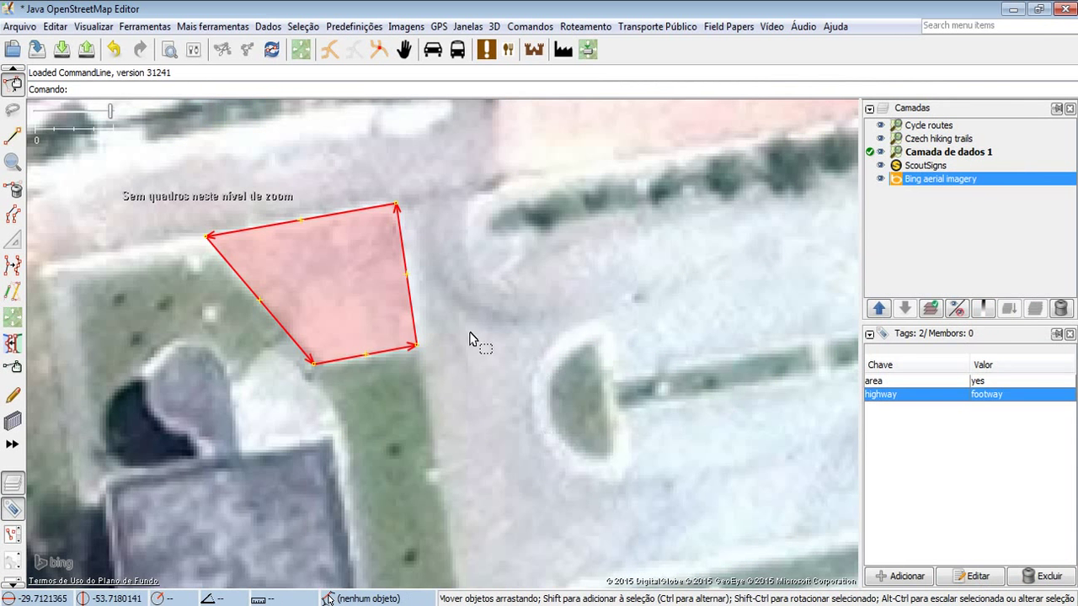
# Step: Switch to JOSM and set the paved polygon's highway tag to pedestrian
pyautogui.moveTo(508, 318); pyautogui.dragTo(509, 318)
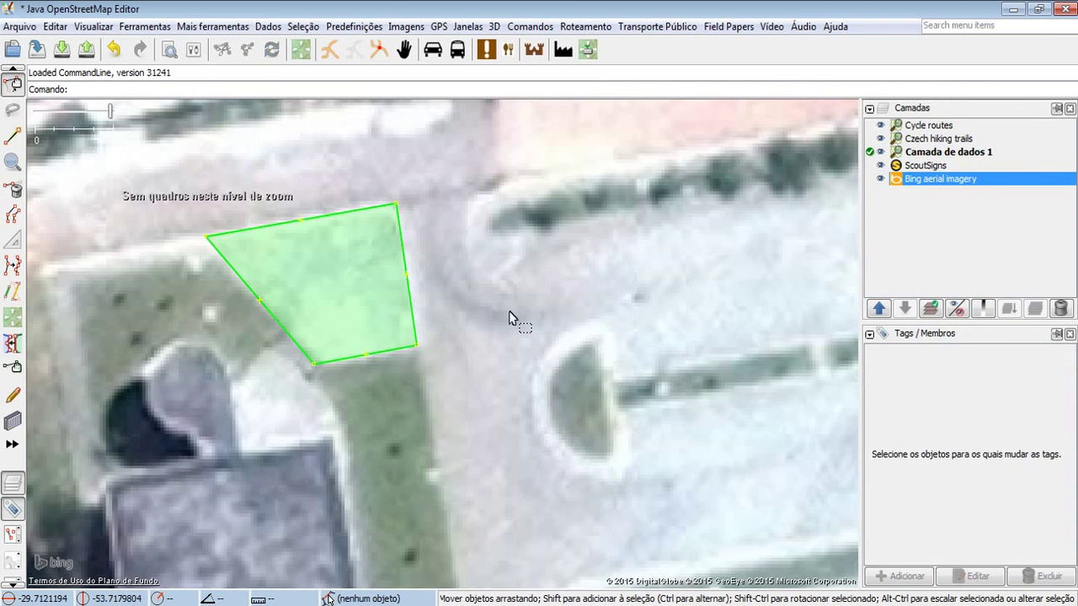
pyautogui.click(412, 276)
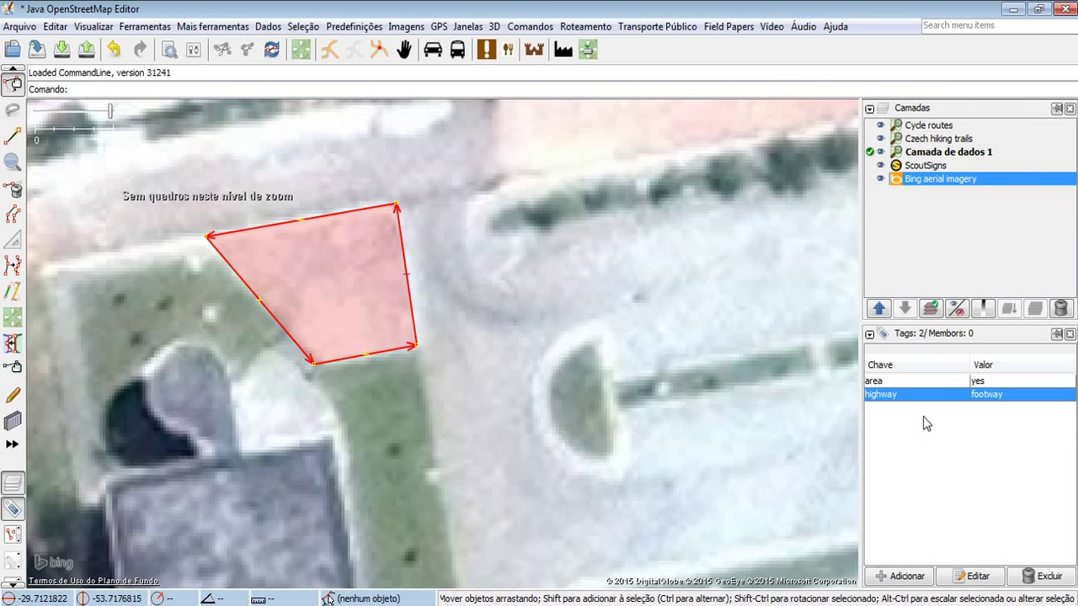
pyautogui.doubleClick(985, 399)
pyautogui.write('pedestrian')
pyautogui.press('Return')
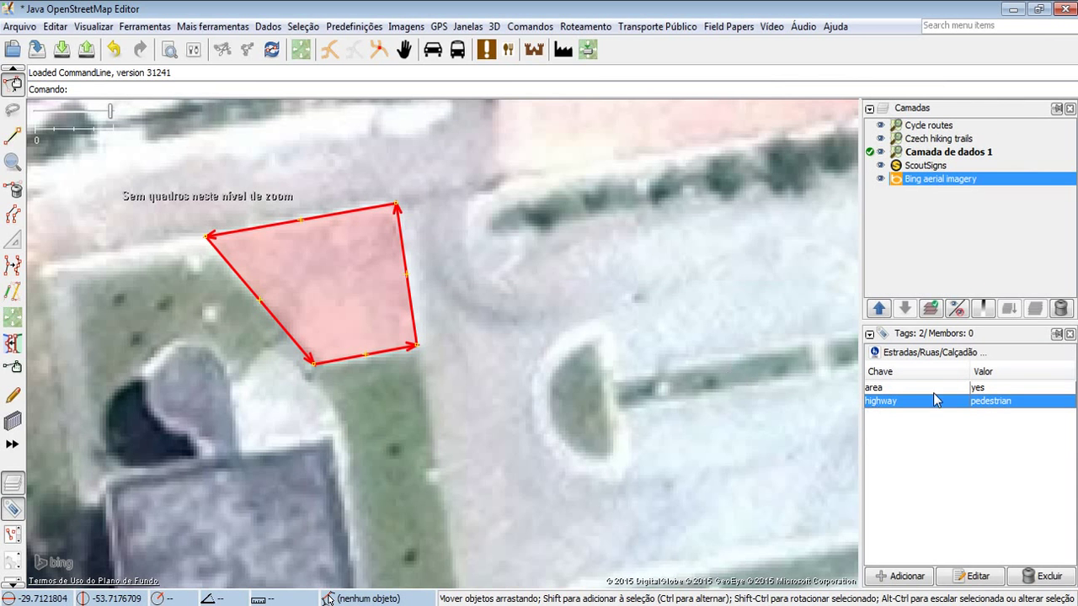
# Step: Remove the area=yes tag from the pedestrian polygon and deselect it to compare its map style
pyautogui.click(986, 388)
pyautogui.click(1035, 575)
pyautogui.click(566, 382)
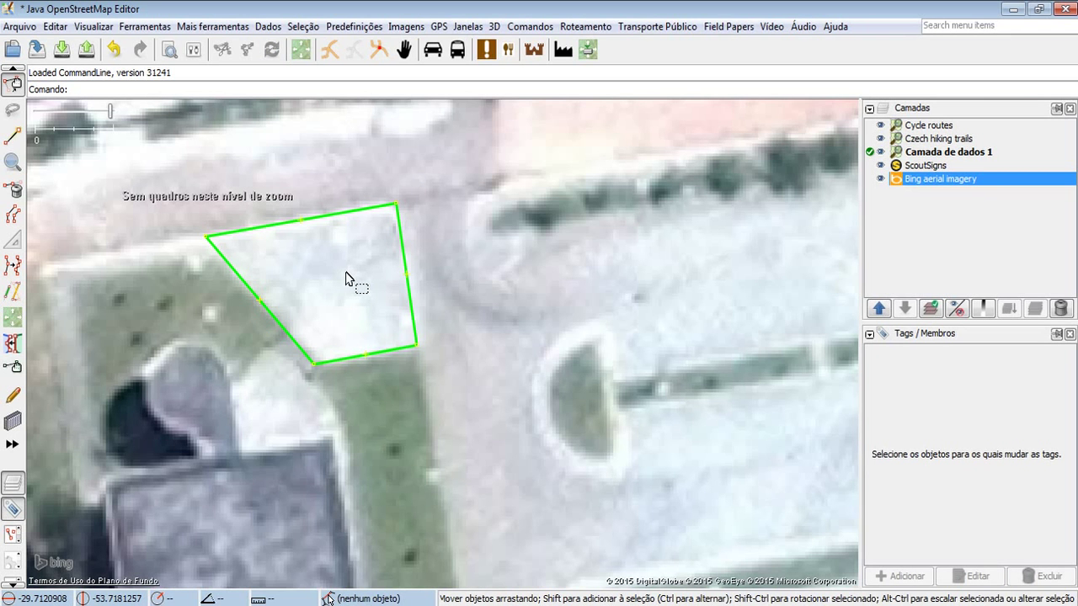
pyautogui.click(409, 227)
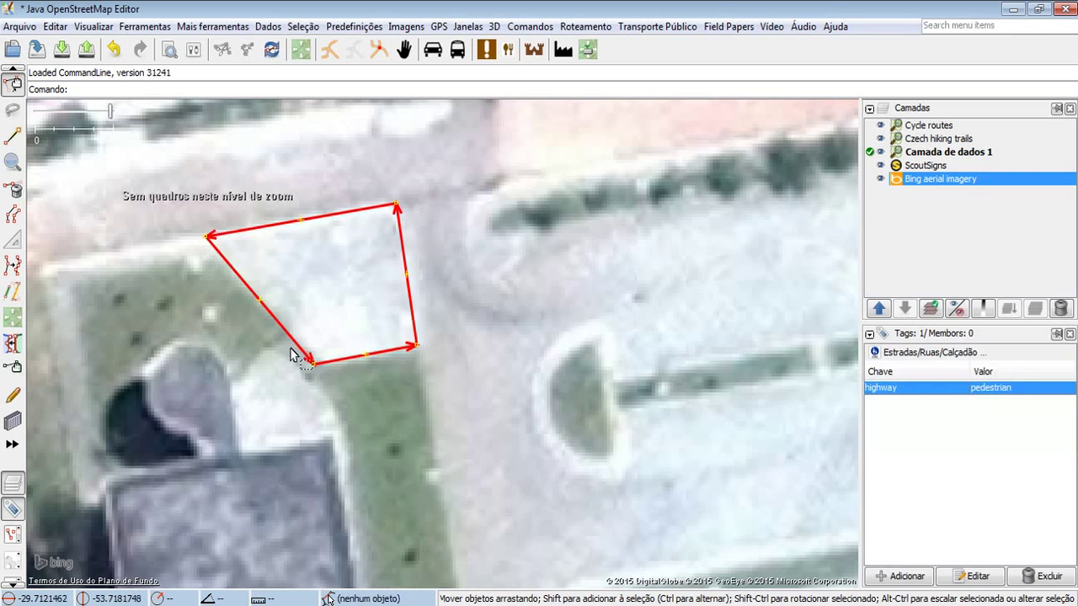
pyautogui.moveTo(459, 244); pyautogui.dragTo(461, 271)
pyautogui.click(461, 275)
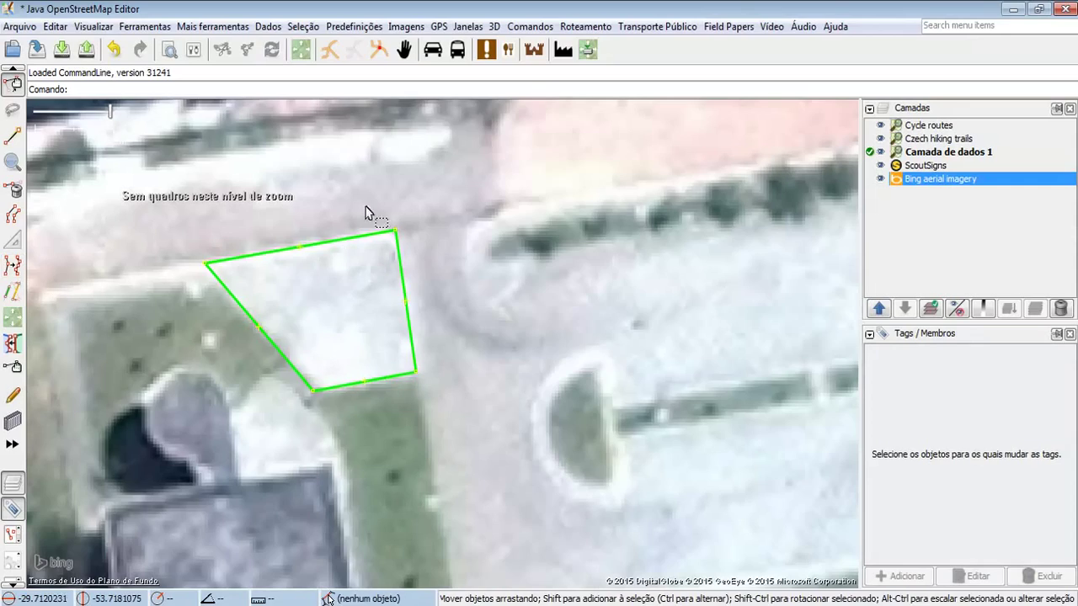
# Step: Review the two mapped reservoirs in the rural area southwest of the city against the aerial imagery
pyautogui.scroll(-4, 568, 303)
pyautogui.scroll(-5, 471, 289)
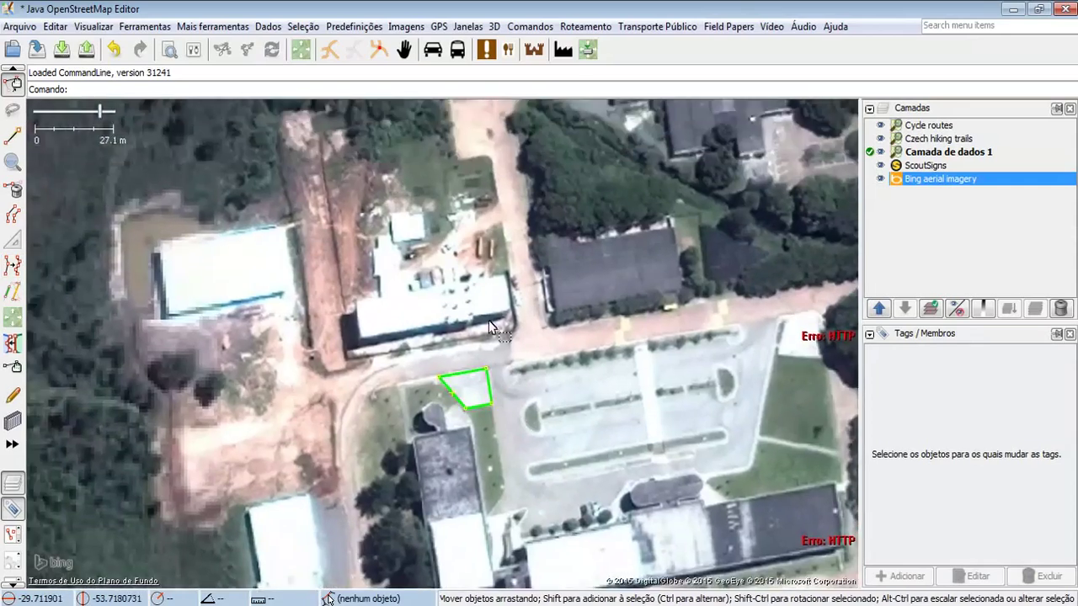
pyautogui.scroll(-5, 589, 294)
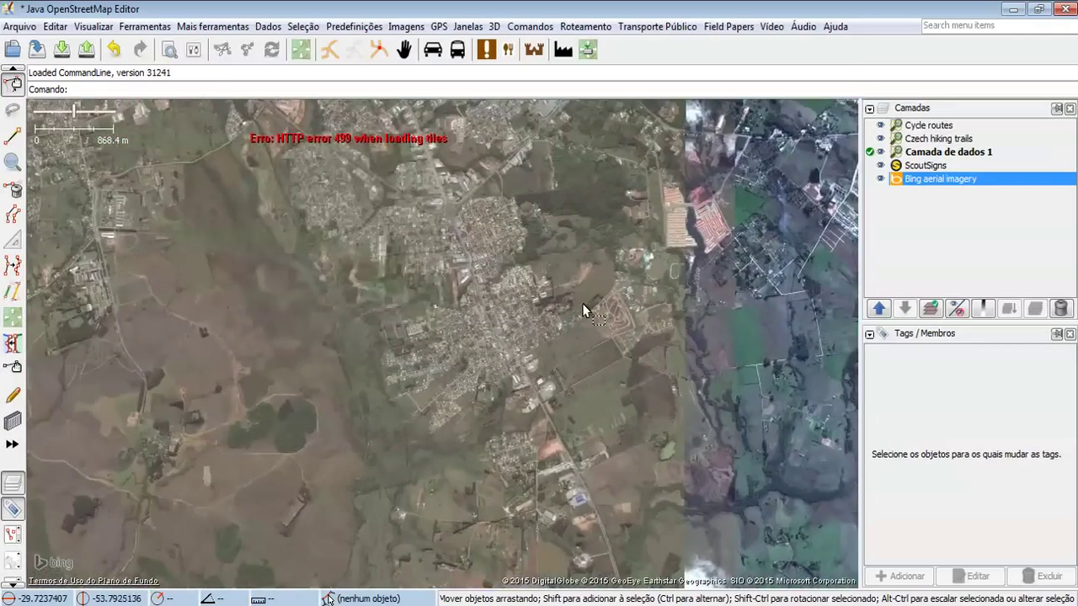
pyautogui.moveTo(582, 304); pyautogui.dragTo(438, 126)
pyautogui.moveTo(610, 547); pyautogui.dragTo(528, 91)
pyautogui.moveTo(559, 282); pyautogui.dragTo(505, 187)
pyautogui.moveTo(498, 315); pyautogui.dragTo(727, 325)
pyautogui.moveTo(419, 297); pyautogui.dragTo(597, 323)
pyautogui.moveTo(422, 312); pyautogui.dragTo(486, 289)
pyautogui.scroll(3, 438, 289)
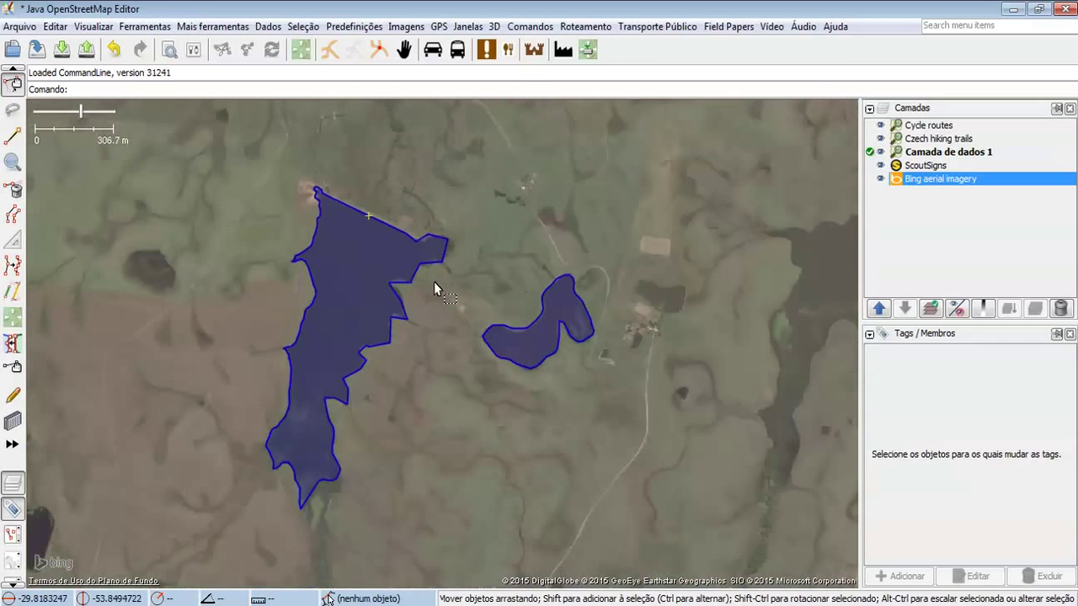
pyautogui.moveTo(193, 247); pyautogui.dragTo(138, 319)
pyautogui.moveTo(338, 233); pyautogui.dragTo(310, 174)
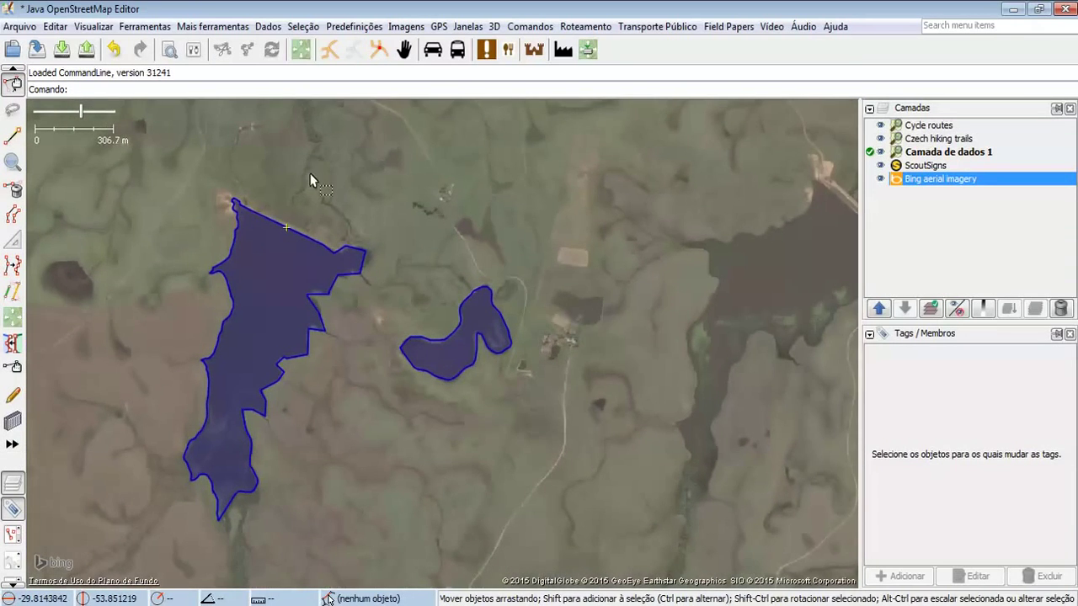
# Step: Examine the aerial imagery from the reservoirs back to the housing estates with the mapped row of houses
pyautogui.moveTo(443, 259); pyautogui.dragTo(486, 240)
pyautogui.moveTo(498, 110); pyautogui.dragTo(499, 303)
pyautogui.scroll(-3, 493, 339)
pyautogui.scroll(2, 502, 286)
pyautogui.moveTo(505, 261); pyautogui.dragTo(389, 290)
pyautogui.scroll(2, 388, 286)
pyautogui.moveTo(434, 114); pyautogui.dragTo(409, 456)
pyautogui.moveTo(446, 253); pyautogui.dragTo(431, 421)
pyautogui.moveTo(426, 330)
pyautogui.mouseDown()
pyautogui.moveTo(416, 347)
pyautogui.moveTo(412, 315)
pyautogui.mouseUp()
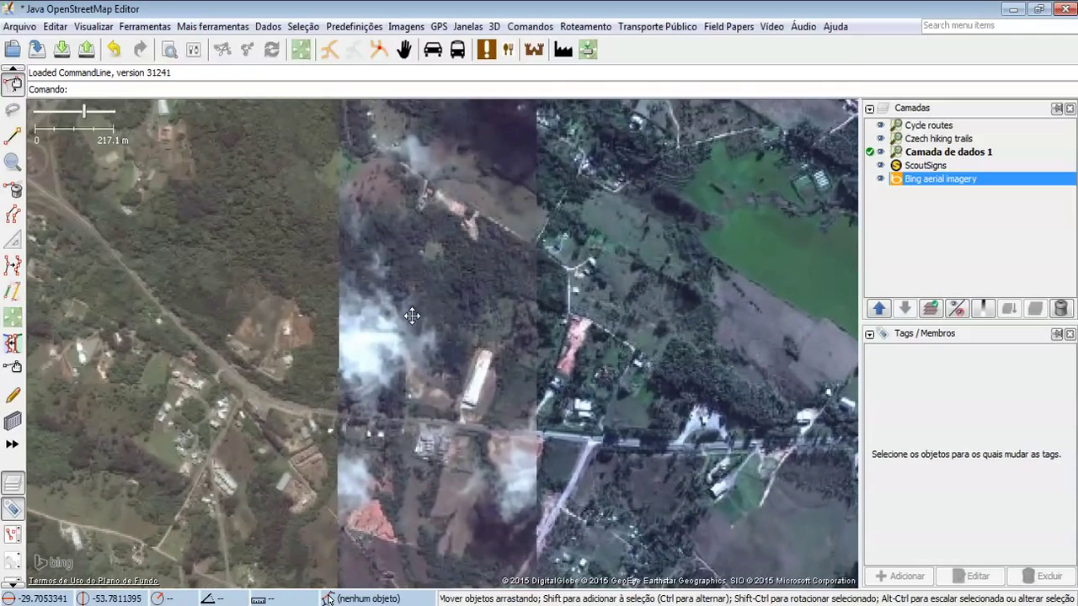
pyautogui.moveTo(446, 401); pyautogui.dragTo(472, 162)
pyautogui.moveTo(301, 522); pyautogui.dragTo(351, 312)
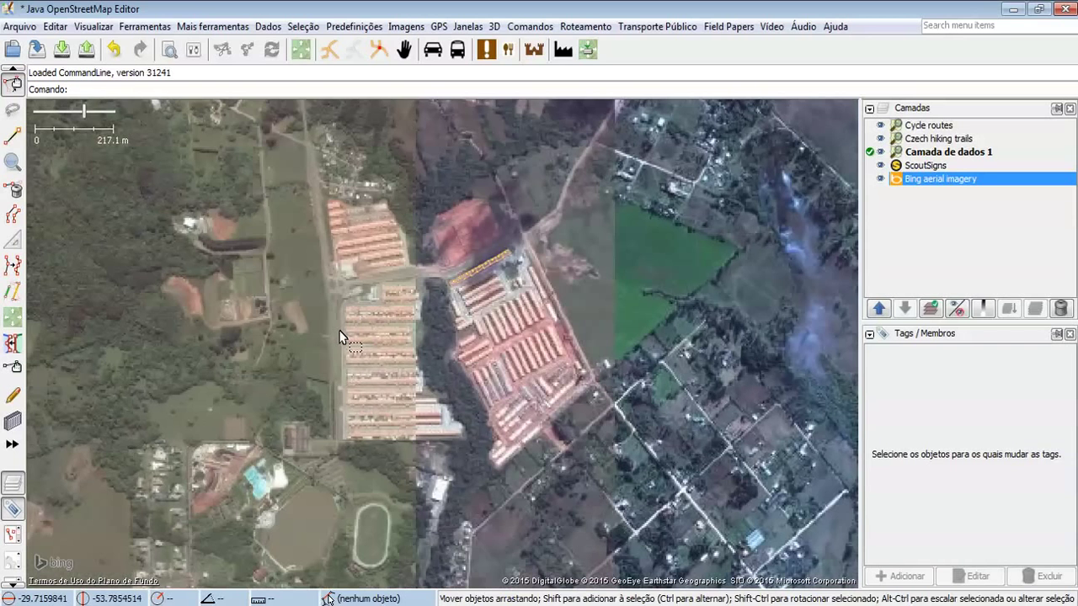
pyautogui.moveTo(299, 336); pyautogui.dragTo(354, 257)
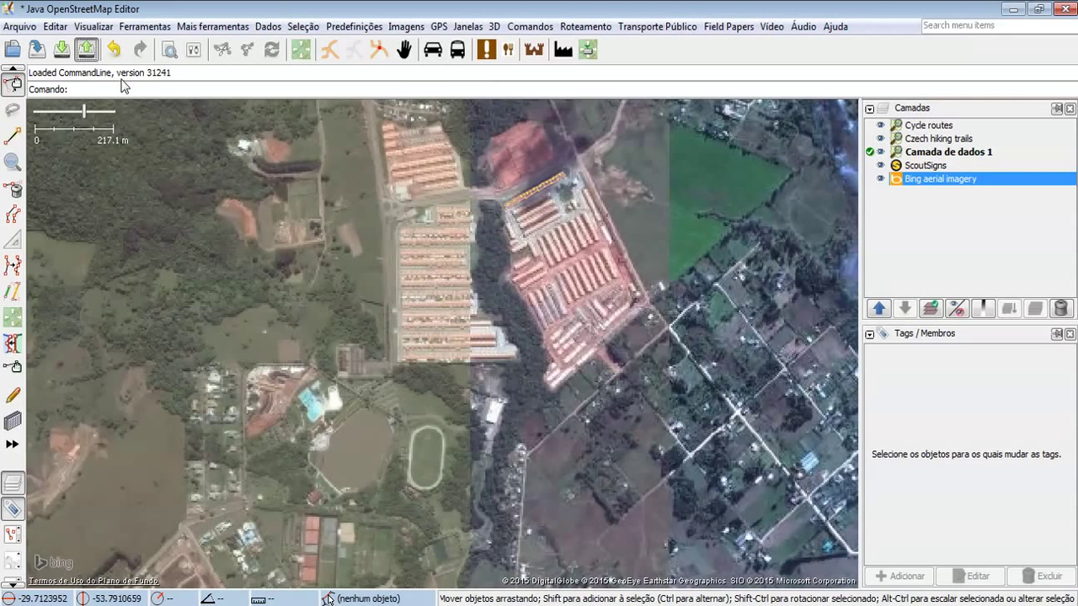
# Step: Start uploading the data despite the validation warning, review the changeset comment and source settings, and cancel the upload
pyautogui.click(93, 54)
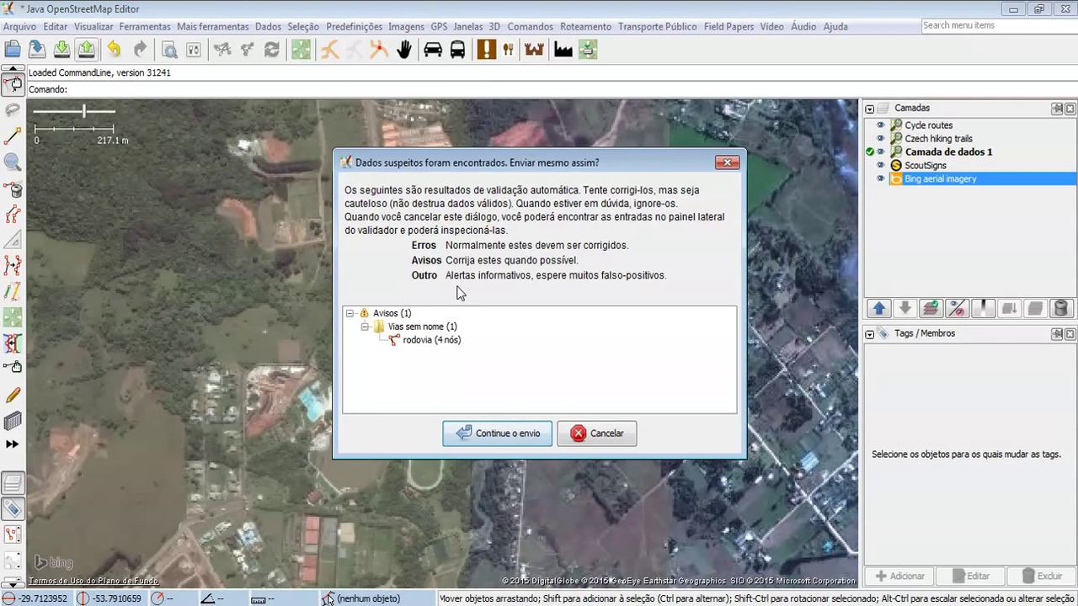
pyautogui.click(516, 434)
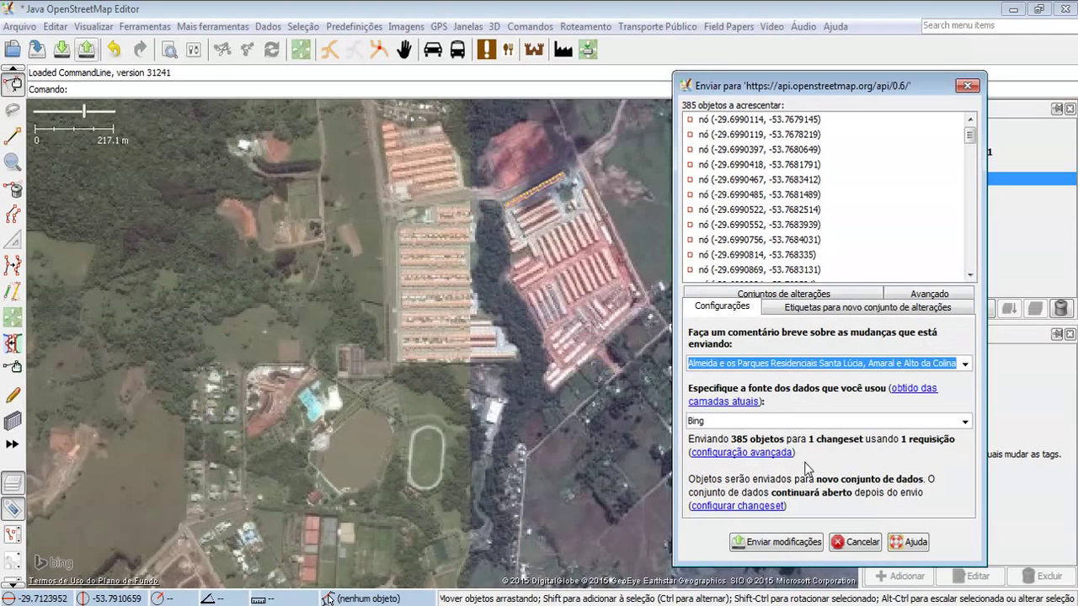
pyautogui.click(867, 548)
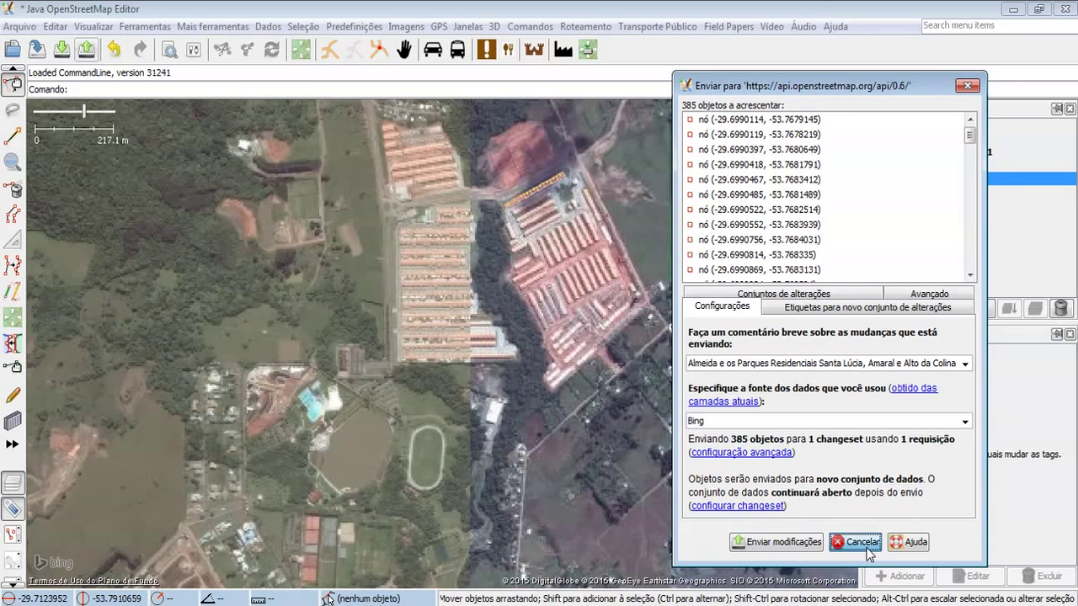
pyautogui.click(867, 548)
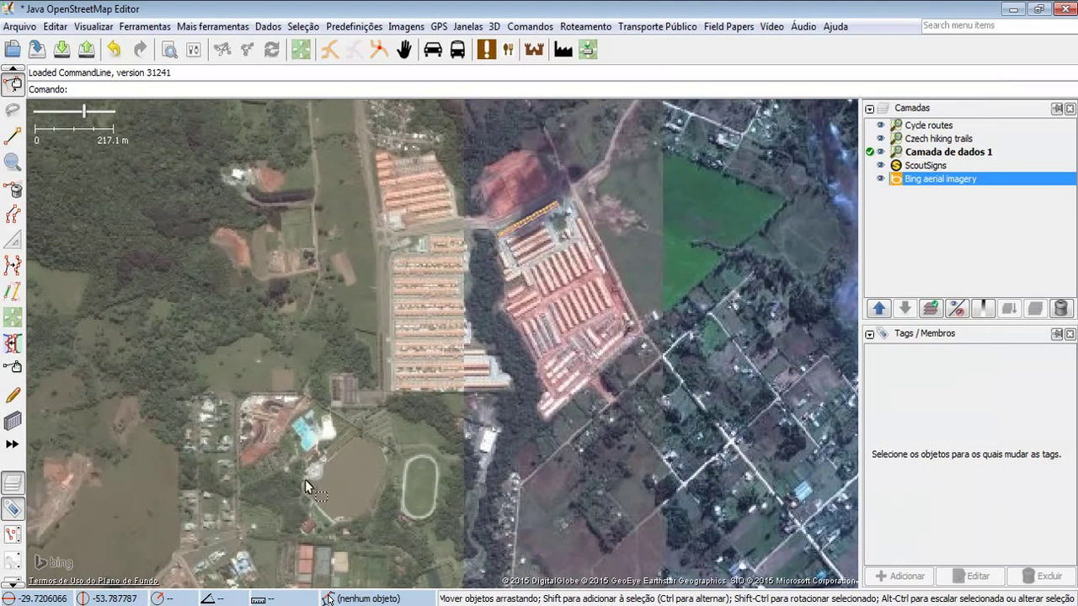
pyautogui.hotkey('alt', 'Tab')
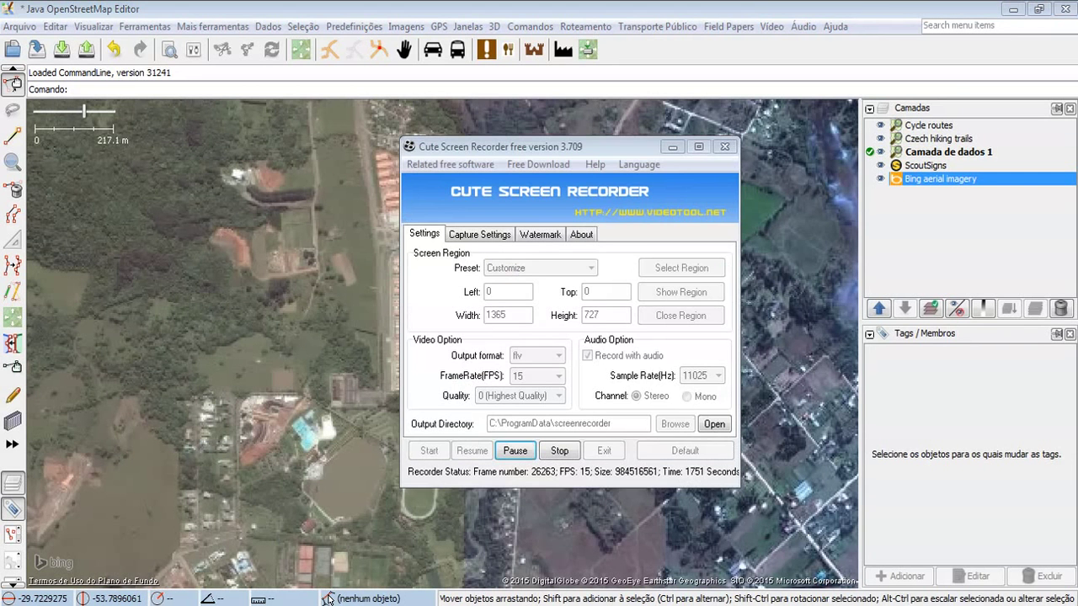